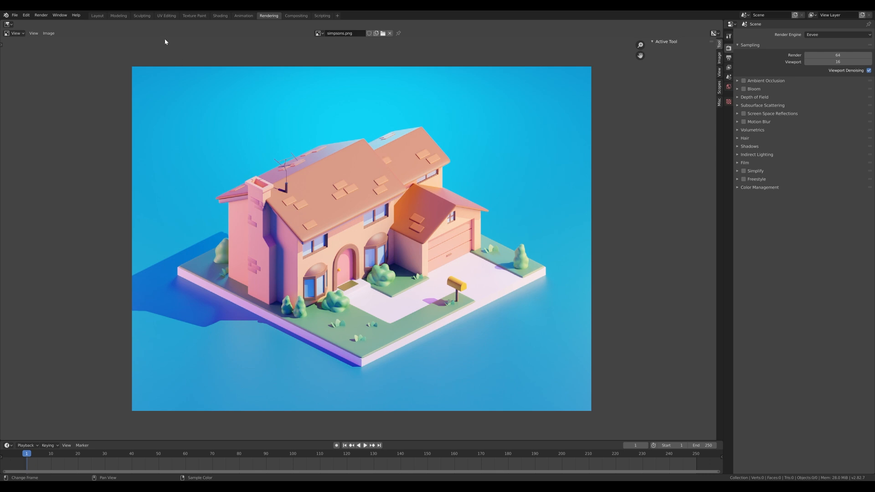
# Switch to the Layout workspace and add a mesh plane at the world origin
pyautogui.click(97, 16)
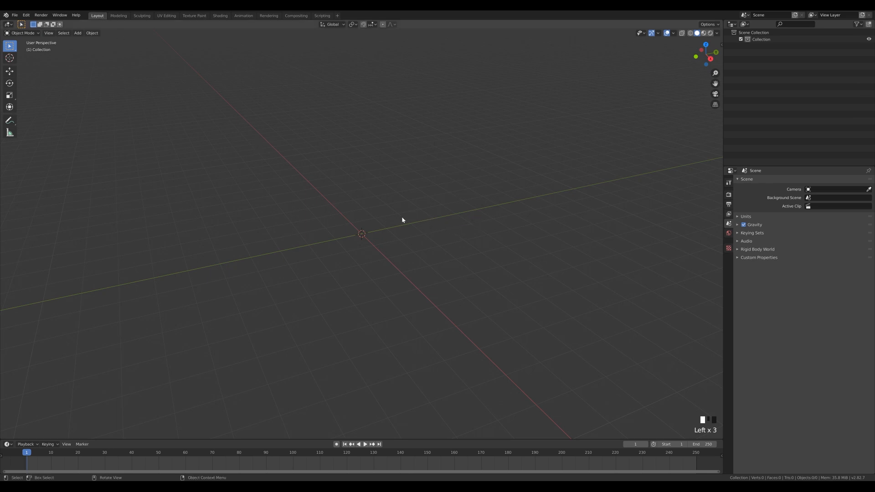
pyautogui.hotkey('shift', 'a')
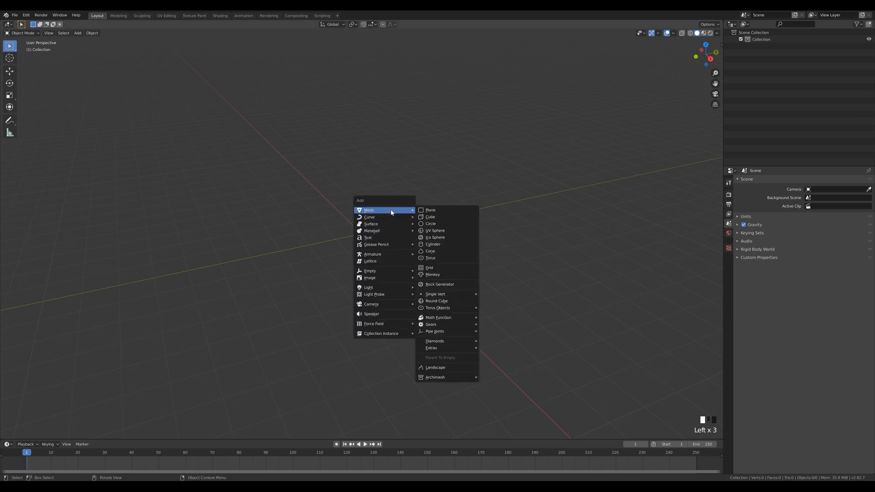
pyautogui.click(435, 211)
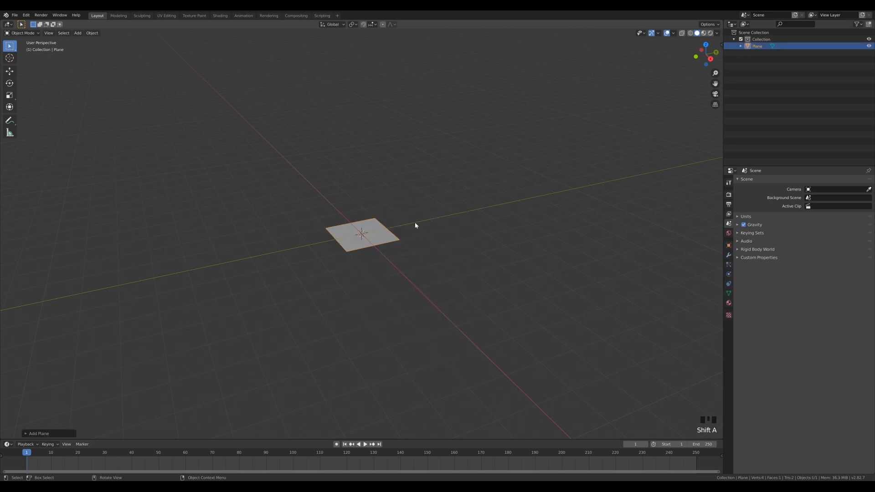
# Scale the plane's mesh by 4 in Edit Mode to form the ground, and return to Object Mode
pyautogui.press('Tab')
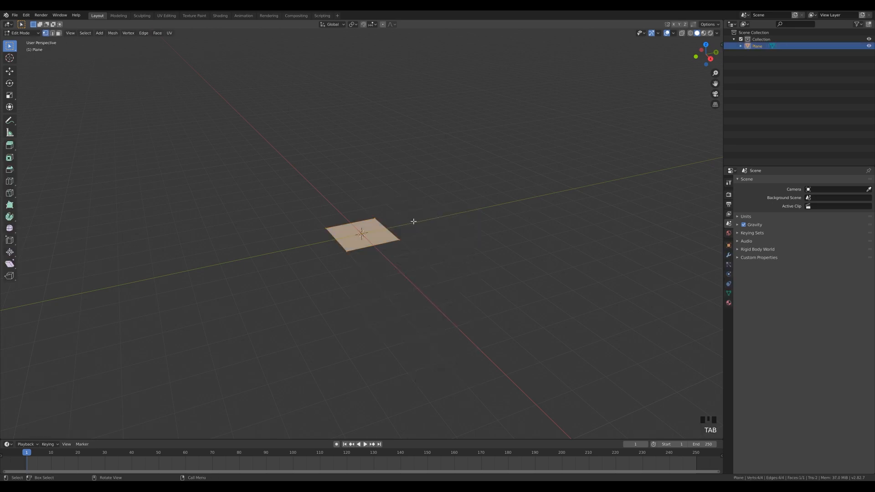
pyautogui.press('s')
pyautogui.press('4')
pyautogui.click(413, 222)
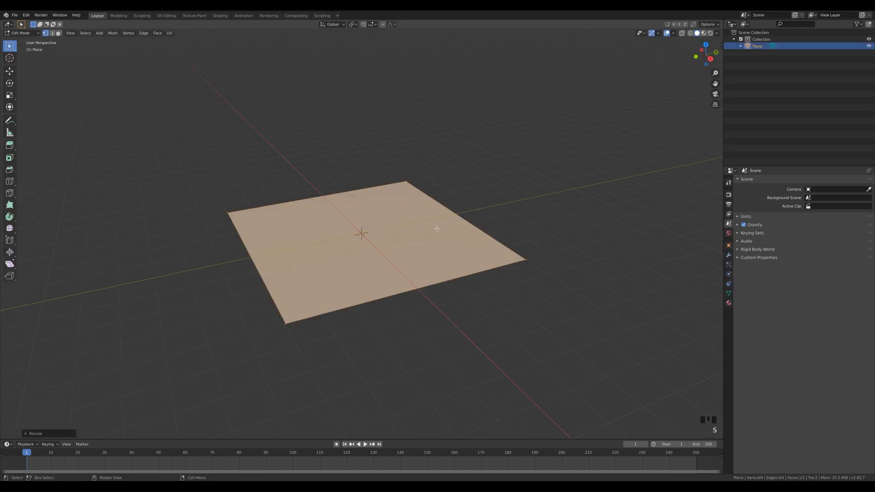
pyautogui.moveTo(437, 229); pyautogui.dragTo(401, 264, button='middle')
pyautogui.press('Tab')
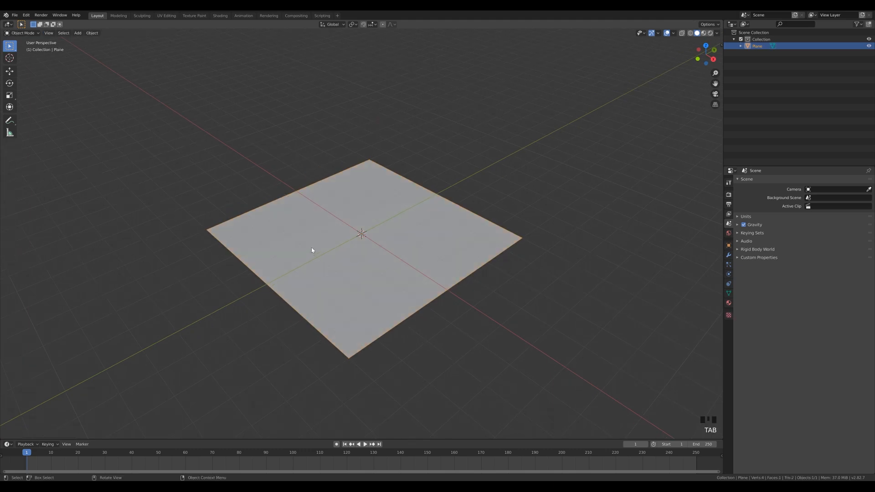
# Place the 3D cursor on the ground off-centre and add a second mesh plane there
pyautogui.keyDown('shift'); pyautogui.rightClick(313, 233); pyautogui.keyUp('shift')
pyautogui.hotkey('shift', 'a')
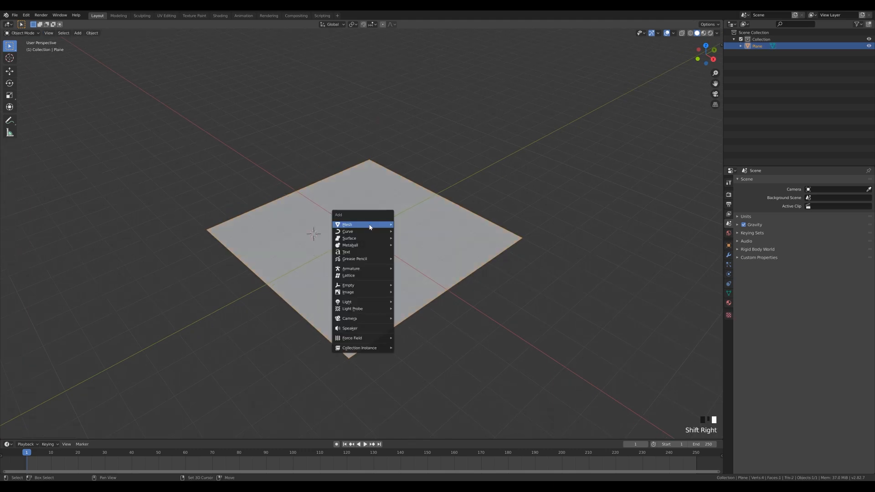
pyautogui.moveTo(370, 225)
pyautogui.click(409, 224)
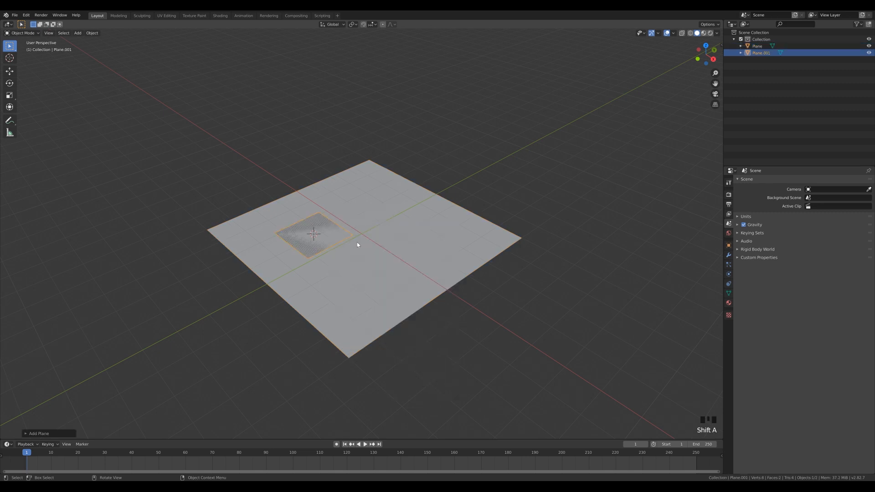
# Enlarge the second plane's mesh about 1.7 times and stretch it along Y into a rectangular house footprint
pyautogui.press('Tab')
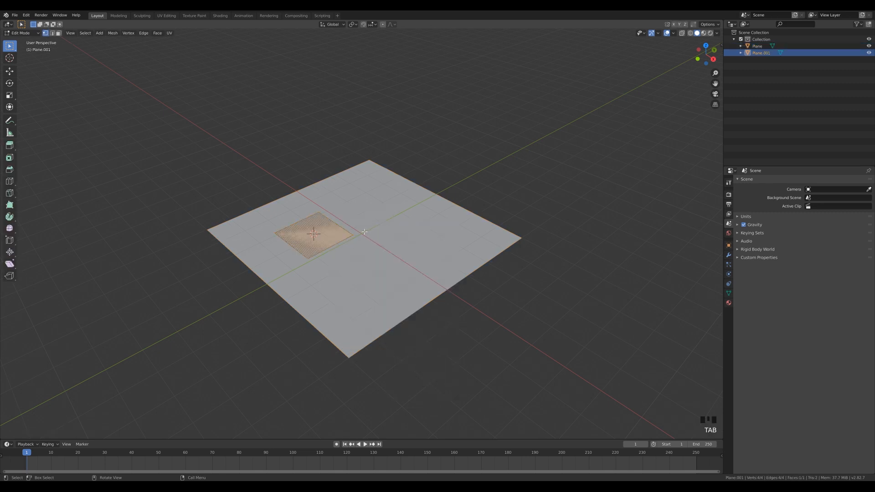
pyautogui.press('s')
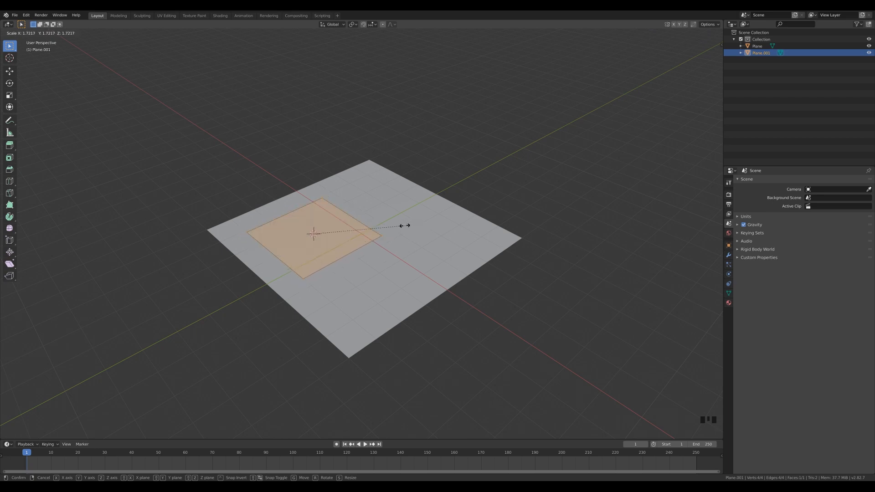
pyautogui.click(404, 224)
pyautogui.press('s')
pyautogui.press('y')
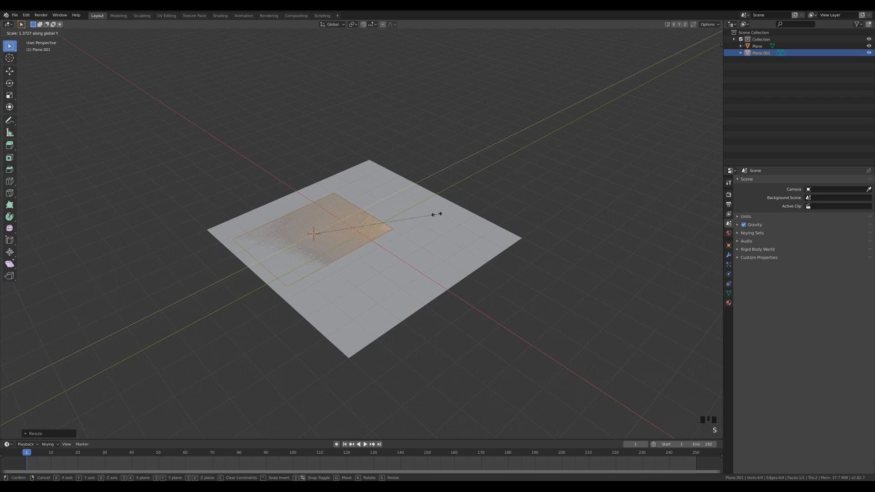
pyautogui.press('s')
pyautogui.click(403, 264)
# Move the house footprint horizontally with Z locked so it sits inside the ground's edges
pyautogui.press('Tab')
pyautogui.press('g')
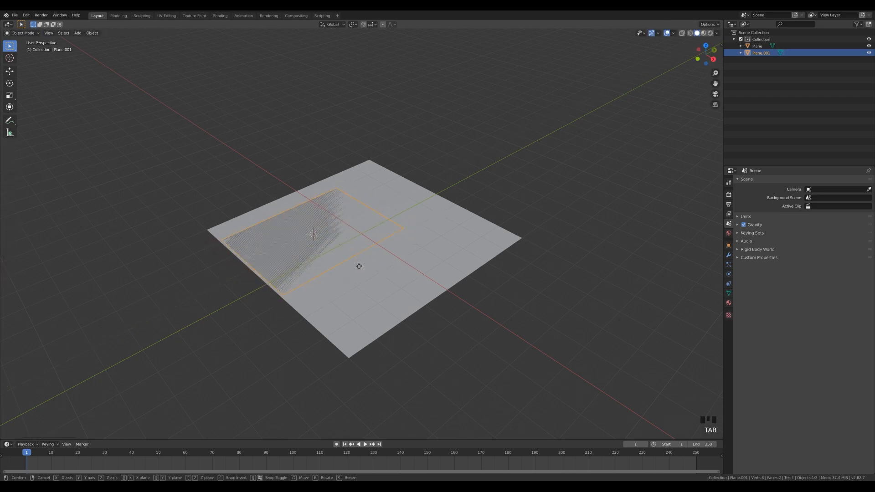
pyautogui.hotkey('shift', 'z')
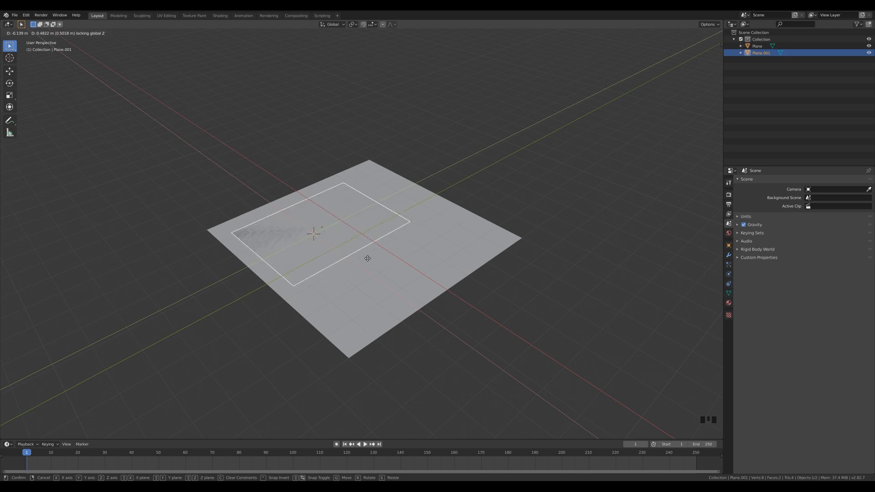
pyautogui.click(367, 258)
# Extrude the footprint face upward about 3.2 m to form the house walls
pyautogui.press('Tab')
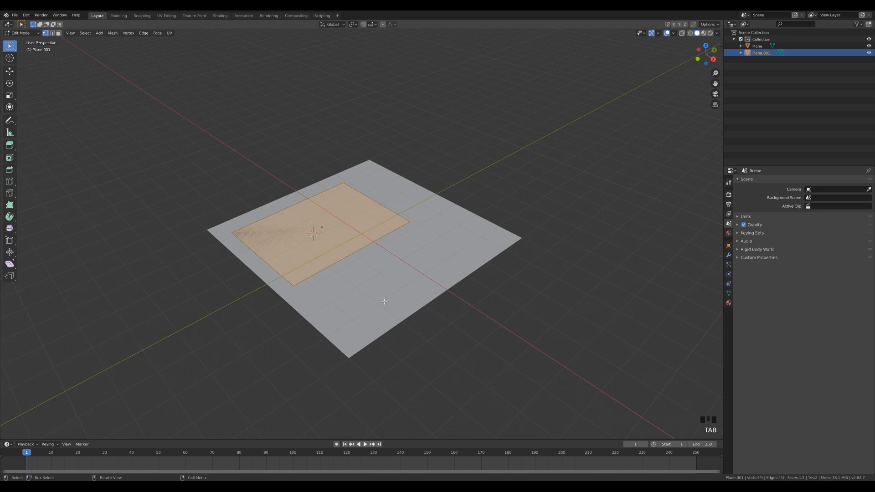
pyautogui.press('e')
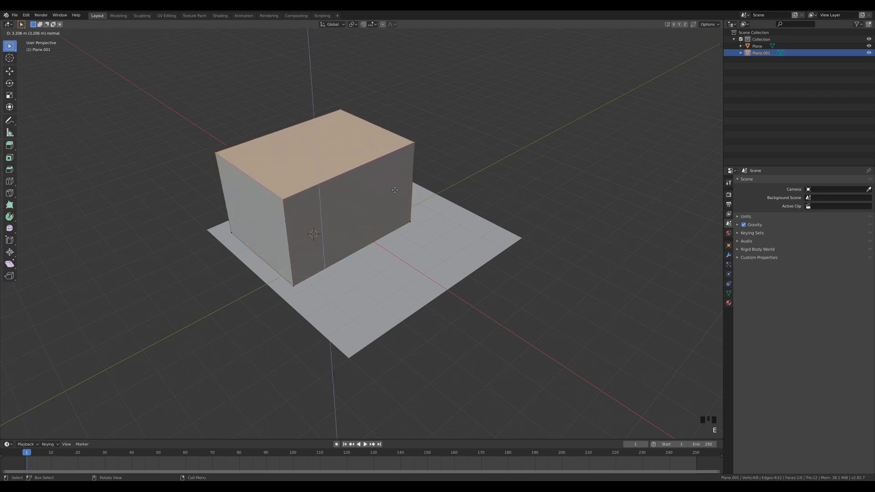
pyautogui.click(394, 183)
pyautogui.moveTo(394, 183); pyautogui.dragTo(412, 171, button='middle')
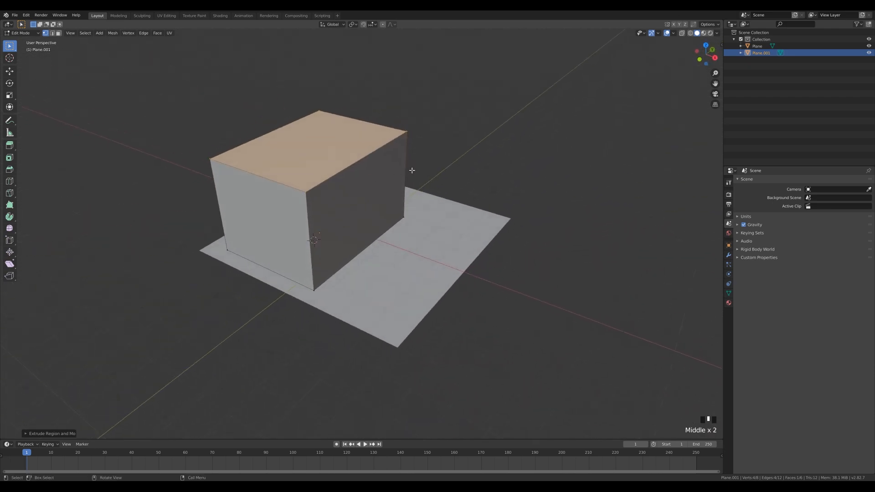
# Subdivide the two short top edges of the house block to create a centre line along its length
pyautogui.press('2')
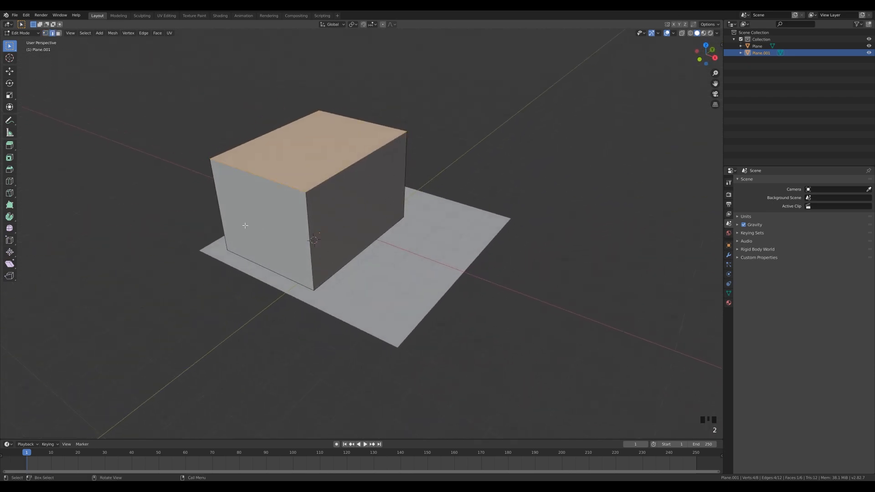
pyautogui.keyDown('shift'); pyautogui.click(362, 119); pyautogui.keyUp('shift')
pyautogui.moveTo(318, 139); pyautogui.dragTo(323, 142, button='right')
pyautogui.moveTo(244, 195); pyautogui.dragTo(291, 196, button='middle')
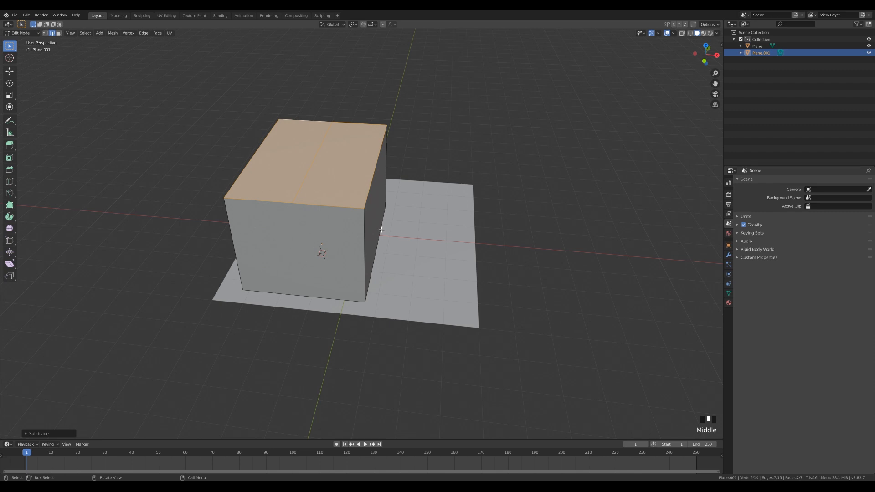
pyautogui.moveTo(331, 241); pyautogui.dragTo(480, 193, button='middle')
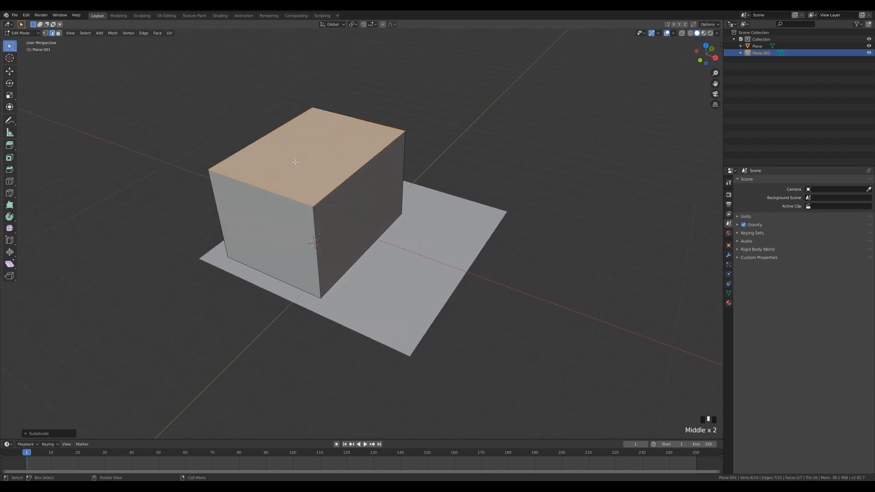
# Raise the centre edge of the block's top about 1.35 m along Z to form a gabled roof
pyautogui.click(466, 252)
pyautogui.moveTo(420, 256); pyautogui.dragTo(410, 242, button='middle')
pyautogui.press('g')
pyautogui.press('z')
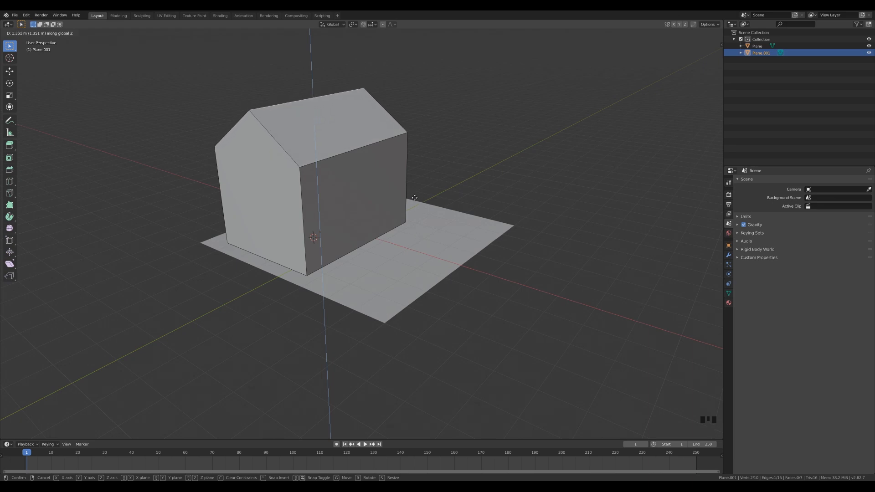
pyautogui.click(415, 197)
# Select both sloping roof faces and lower them slightly along Z
pyautogui.moveTo(414, 197); pyautogui.dragTo(434, 178, button='middle')
pyautogui.press('3')
pyautogui.click(301, 154)
pyautogui.keyDown('shift'); pyautogui.click(282, 155); pyautogui.keyUp('shift')
pyautogui.press('g')
pyautogui.press('z')
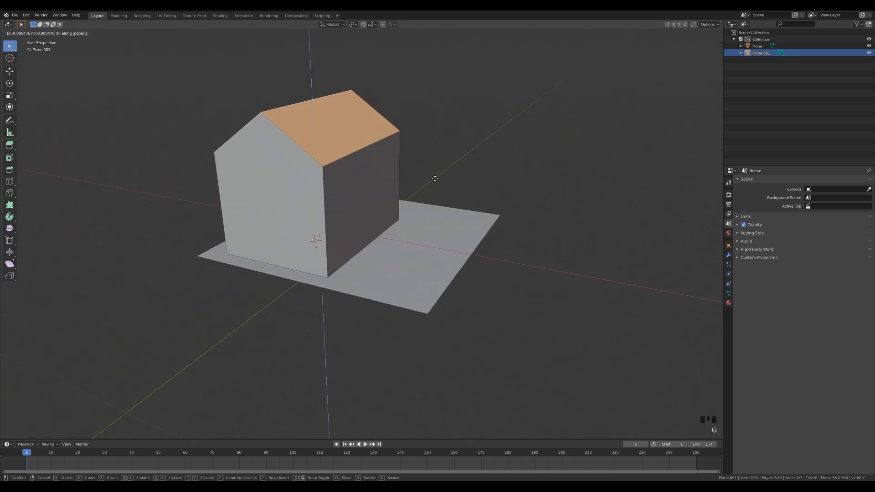
pyautogui.click(436, 186)
pyautogui.moveTo(501, 161)
pyautogui.mouseDown(button='middle')
pyautogui.moveTo(469, 153)
pyautogui.moveTo(497, 171)
pyautogui.mouseUp(button='middle')
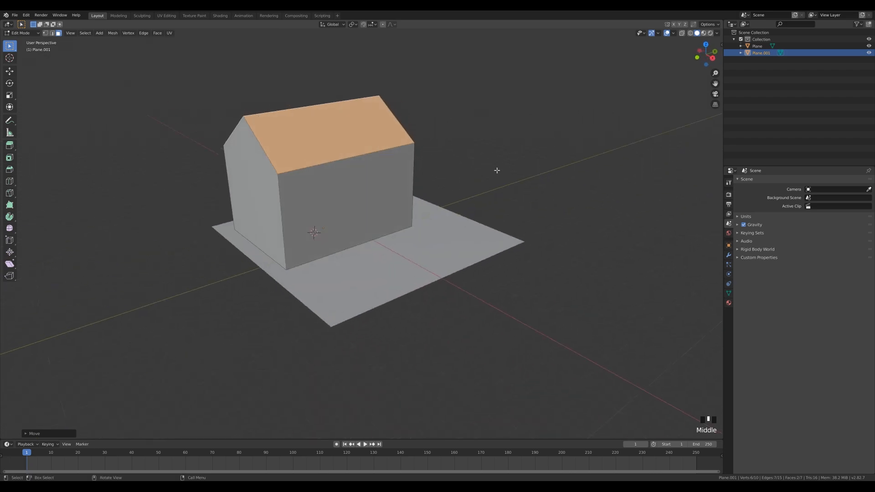
# Isolate the house in local view and delete its bottom face
pyautogui.press('KP_Divide')
pyautogui.scroll(-4, 505, 292)
pyautogui.moveTo(516, 312); pyautogui.dragTo(503, 289, button='middle')
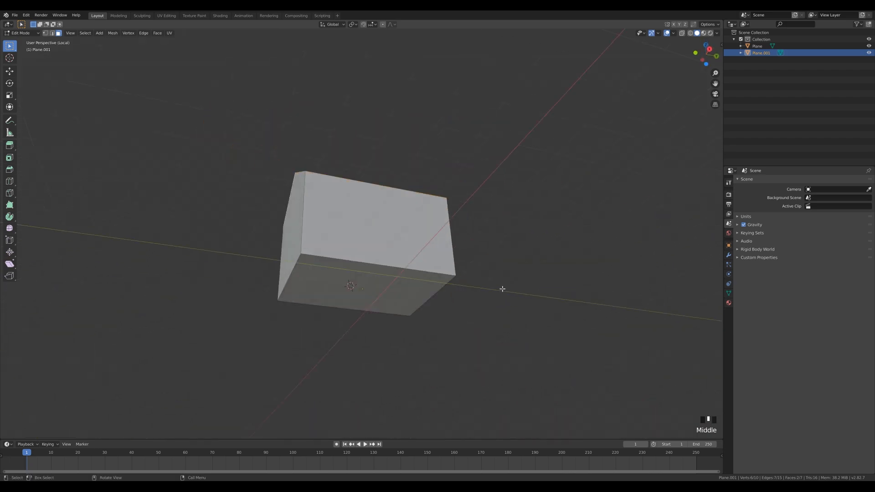
pyautogui.click(380, 294)
pyautogui.press('x')
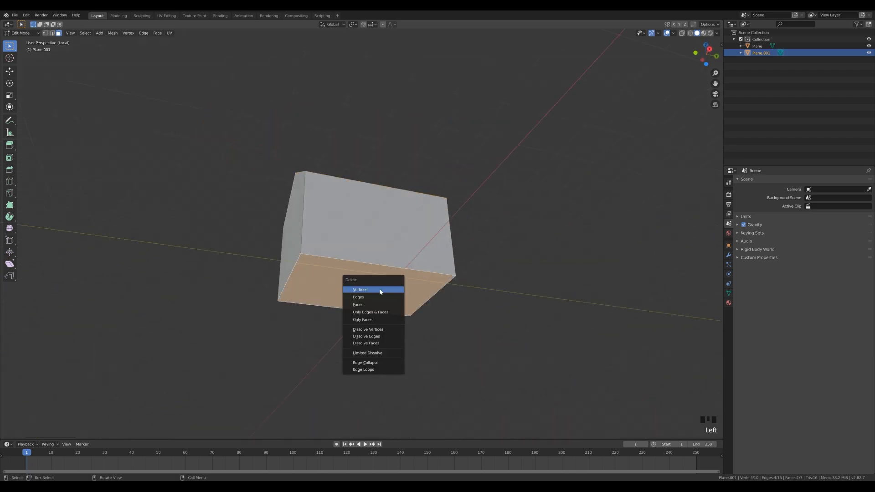
pyautogui.click(365, 305)
# Add a loop cut around the house that divides its long front wall and roof near the middle
pyautogui.moveTo(477, 214); pyautogui.dragTo(462, 241, button='middle')
pyautogui.hotkey('ctrl', 'r')
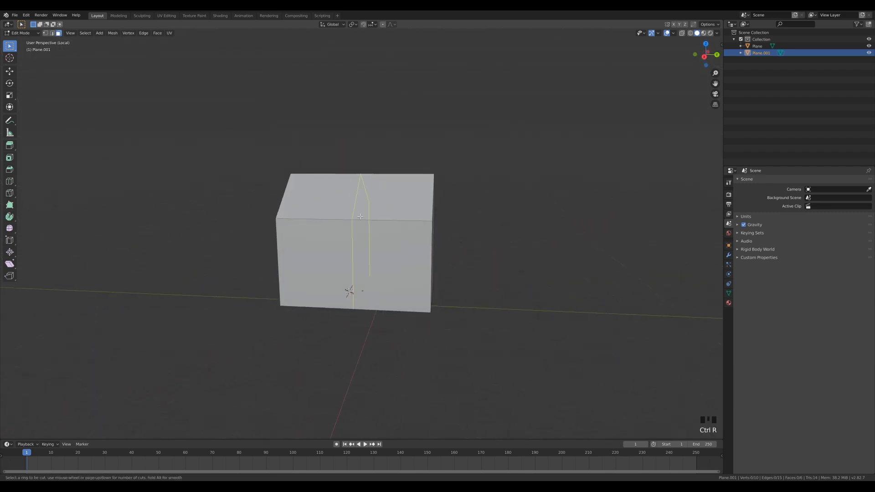
pyautogui.click(361, 215)
pyautogui.click(353, 251)
pyautogui.moveTo(352, 252); pyautogui.dragTo(451, 296, button='middle')
pyautogui.scroll(1, 408, 282)
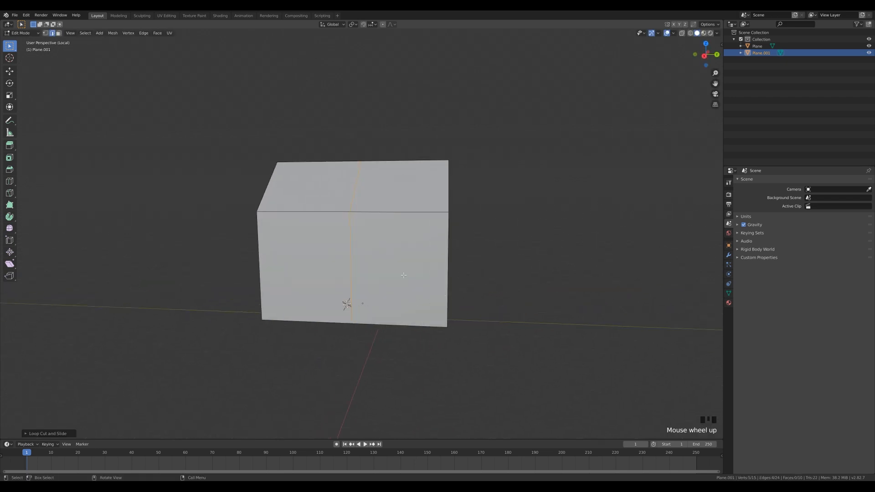
# Inset the front wall face on the positive Y side by about 0.65 with Boundary off
pyautogui.press('3')
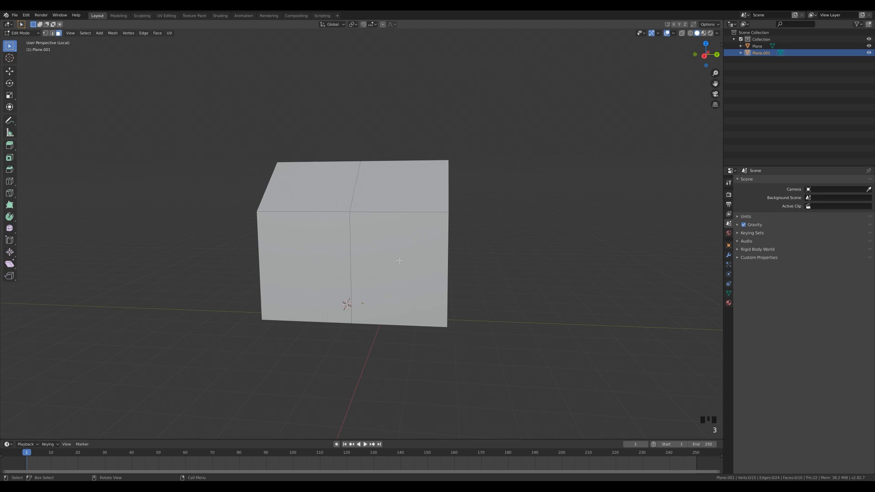
pyautogui.click(397, 264)
pyautogui.moveTo(485, 289); pyautogui.dragTo(507, 287, button='middle')
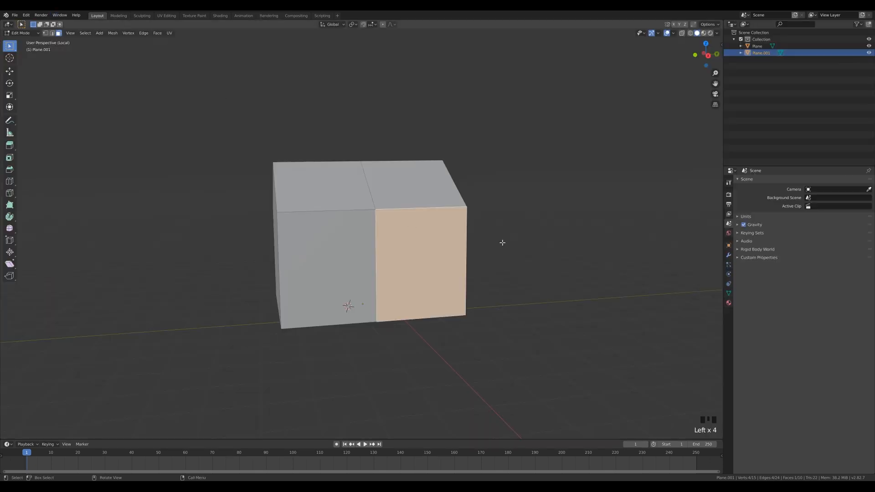
pyautogui.moveTo(502, 242); pyautogui.dragTo(527, 281, button='middle')
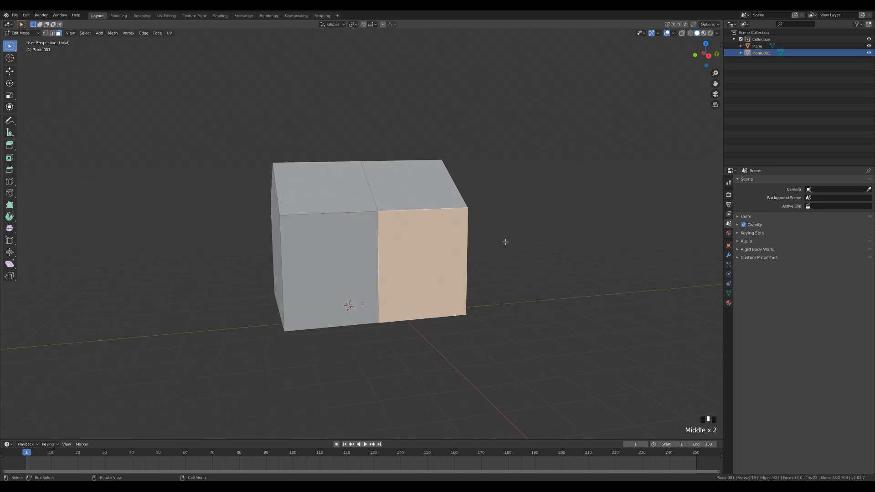
pyautogui.press('i')
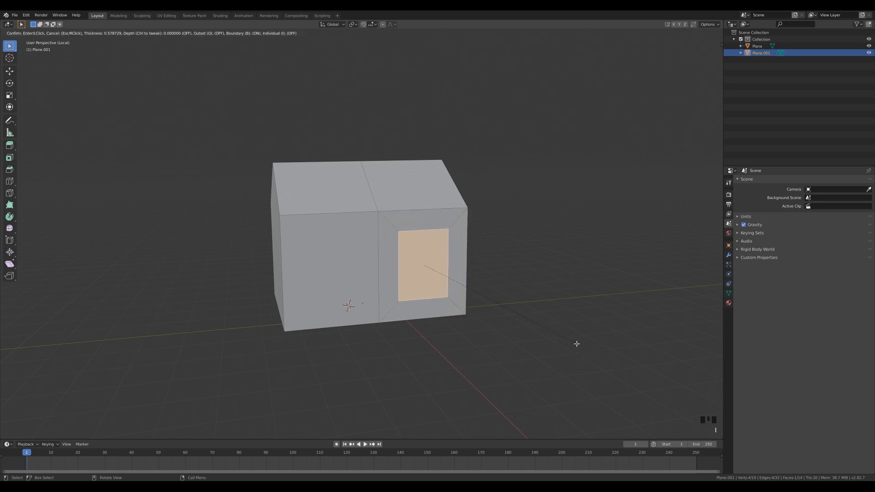
pyautogui.press('b')
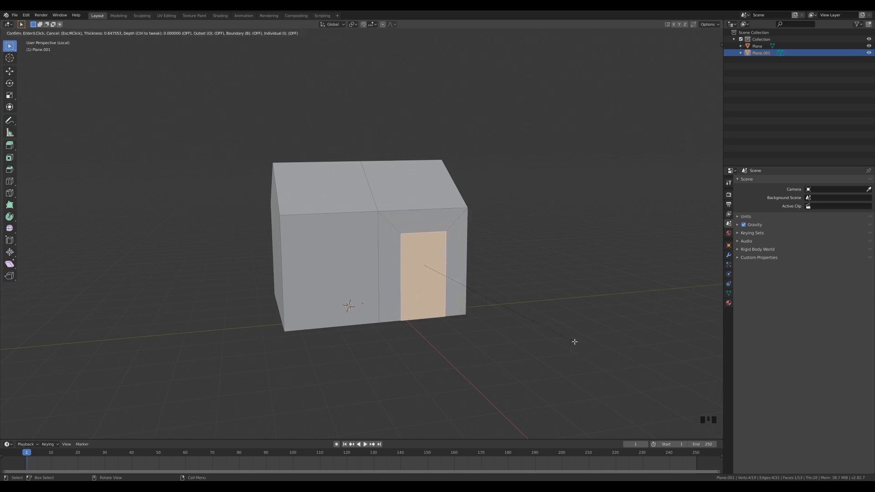
pyautogui.click(577, 341)
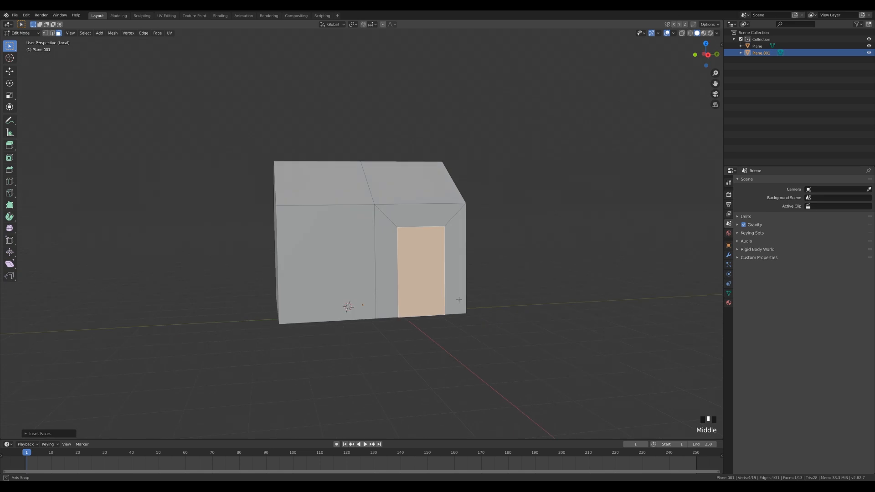
# Delete the inset door face on the positive Y half of the front wall
pyautogui.moveTo(576, 341); pyautogui.dragTo(431, 239, button='middle')
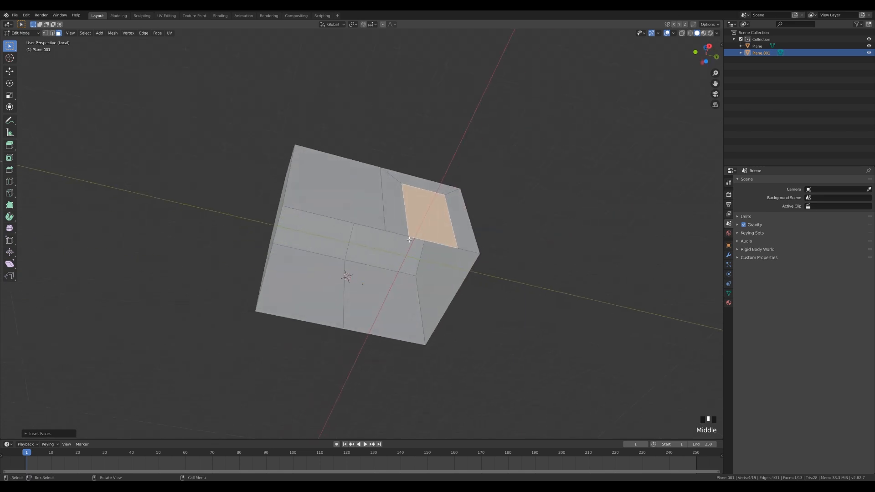
pyautogui.moveTo(524, 245); pyautogui.dragTo(503, 209, button='middle')
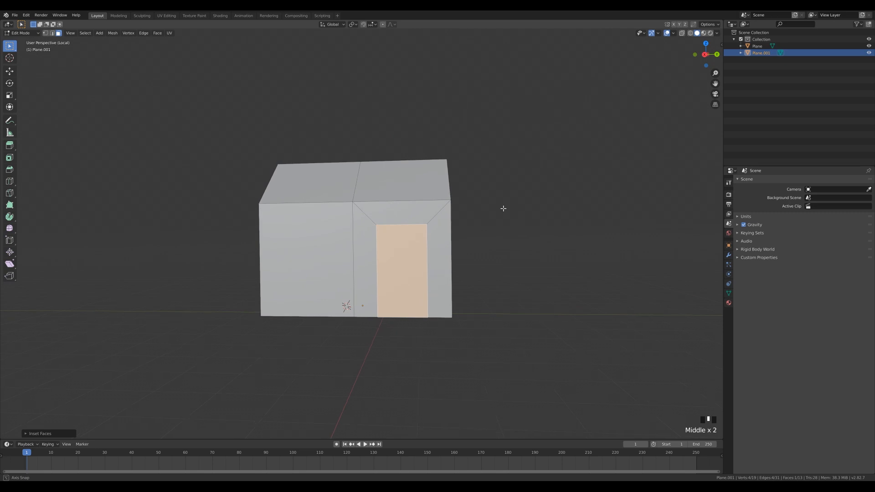
pyautogui.hotkey('ctrl', 'z')
pyautogui.press('x')
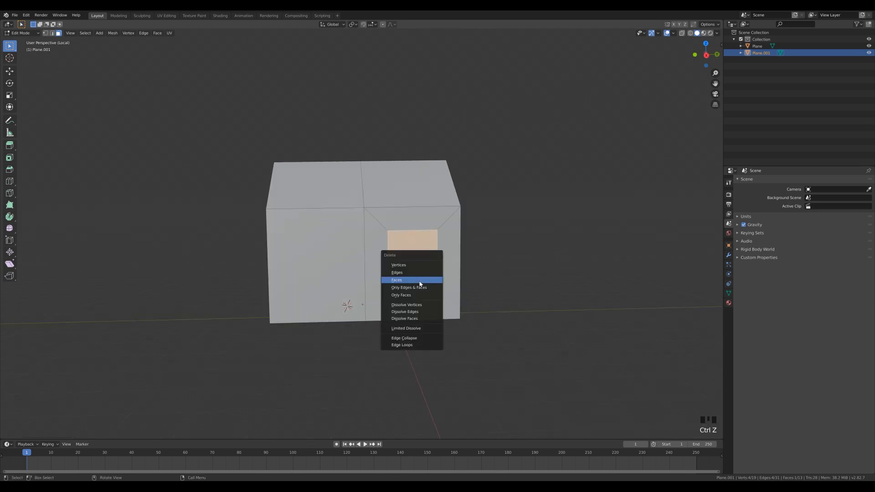
pyautogui.click(420, 279)
# Delete the faces surrounding the door opening through the two diagonal corner edges, leaving only the door outline
pyautogui.moveTo(456, 274); pyautogui.dragTo(519, 271, button='middle')
pyautogui.press('2')
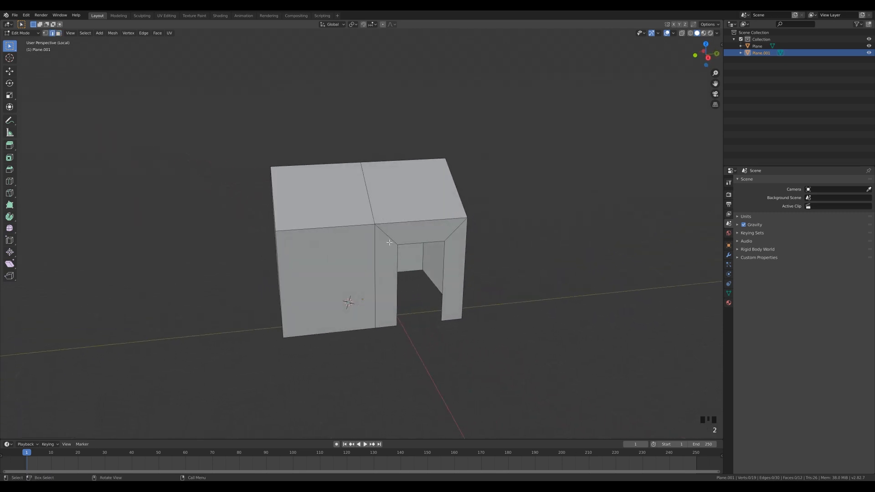
pyautogui.click(388, 236)
pyautogui.keyDown('shift'); pyautogui.click(456, 231); pyautogui.keyUp('shift')
pyautogui.press('x')
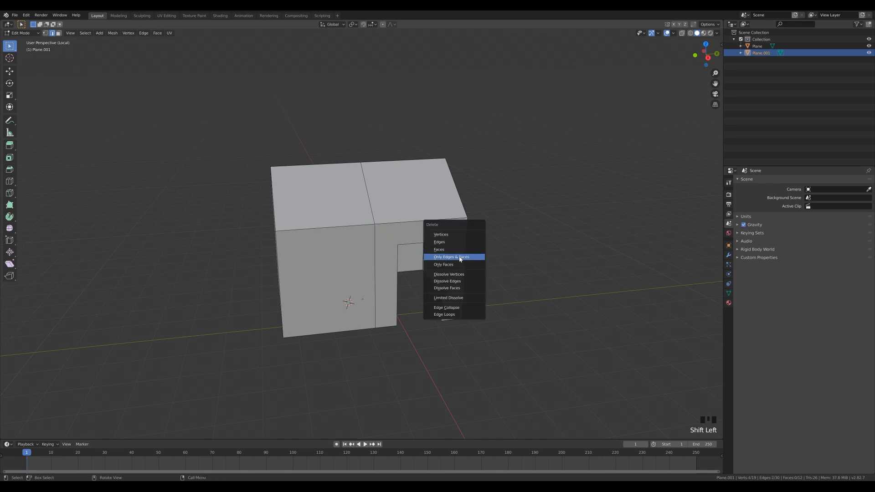
pyautogui.click(461, 250)
# Bevel the door outline's two upper corner vertices with several segments until they meet in a round arch
pyautogui.moveTo(577, 282); pyautogui.dragTo(508, 274, button='middle')
pyautogui.click(390, 234)
pyautogui.keyDown('shift'); pyautogui.click(439, 232); pyautogui.keyUp('shift')
pyautogui.hotkey('ctrl', 'b')
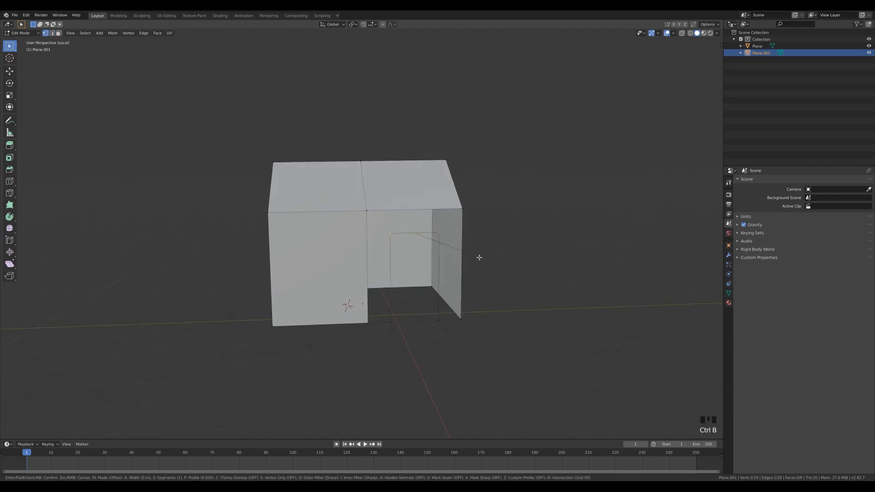
pyautogui.press('v')
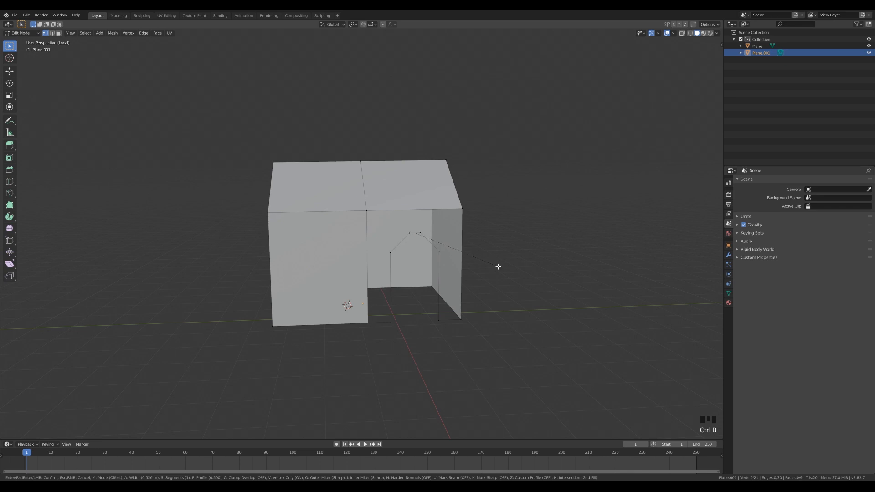
pyautogui.scroll(2, 499, 266)
pyautogui.scroll(-2, 499, 267)
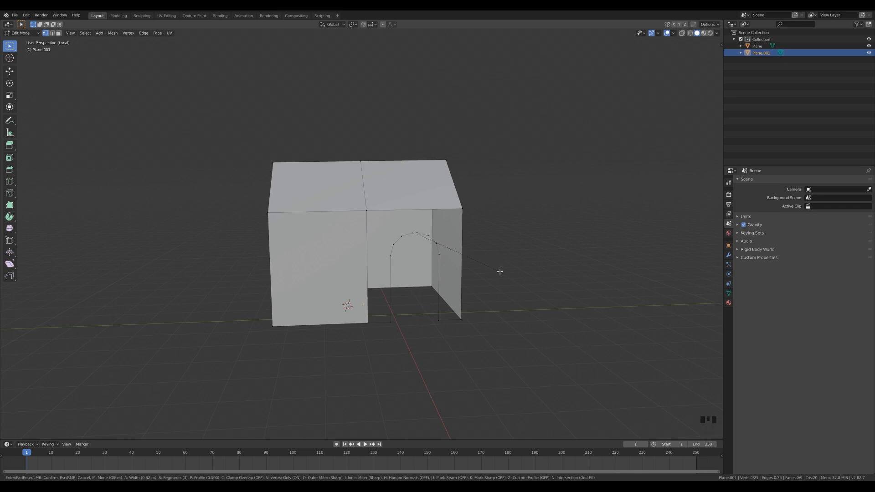
pyautogui.scroll(1, 498, 268)
pyautogui.click(503, 271)
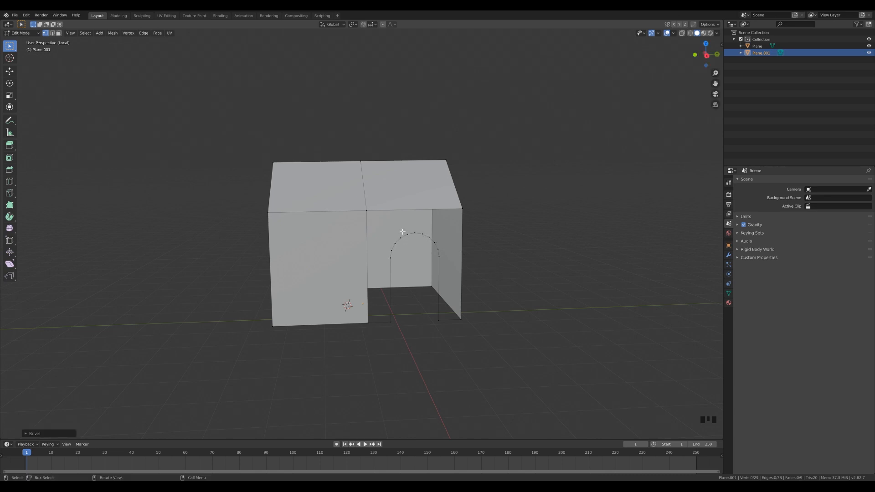
# Merge the two vertices at the peak of the door arch at their center
pyautogui.click(421, 248)
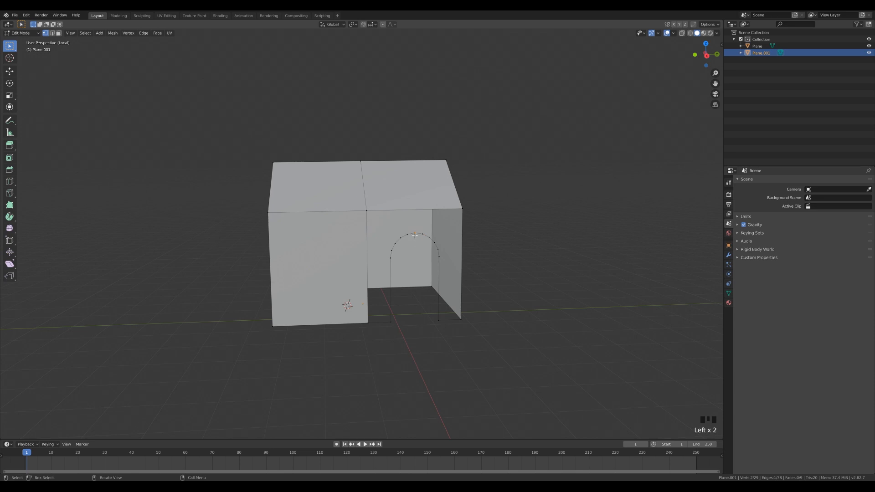
pyautogui.hotkey('alt', 'm')
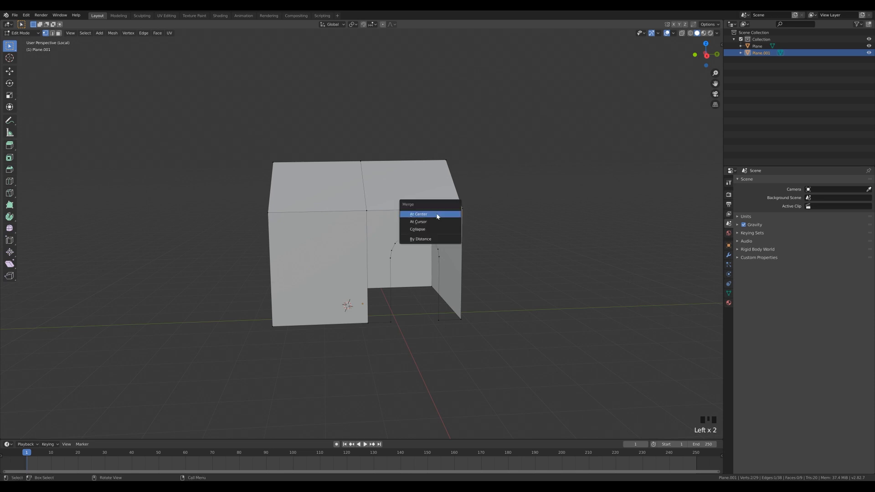
pyautogui.click(435, 214)
# Fill the wall around the arched doorway with a face between the arch outline and the surrounding wall edges
pyautogui.scroll(2, 498, 283)
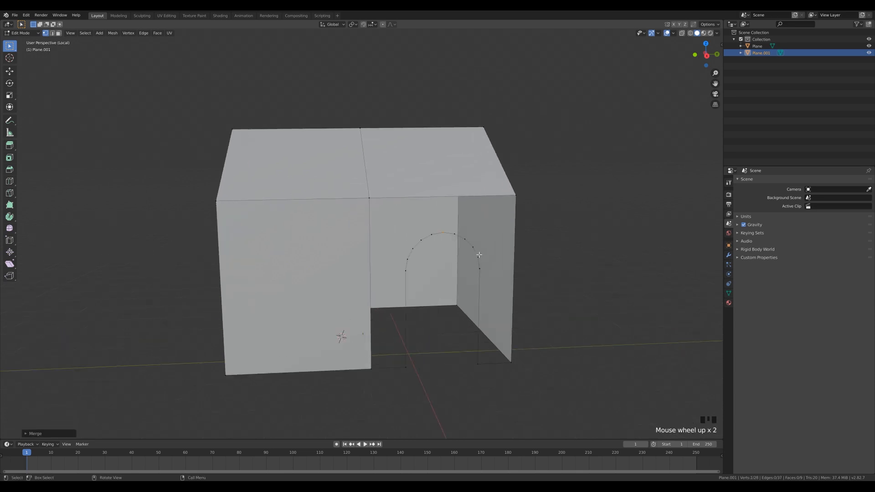
pyautogui.press('2')
pyautogui.keyDown('alt'); pyautogui.click(478, 259); pyautogui.keyUp('alt')
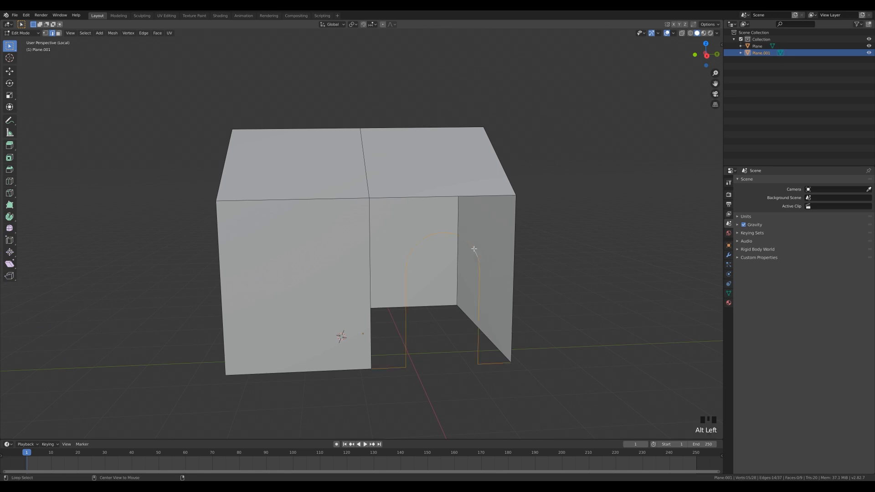
pyautogui.keyDown('alt'); pyautogui.keyDown('shift'); pyautogui.click(394, 203); pyautogui.keyUp('shift'); pyautogui.keyUp('alt')
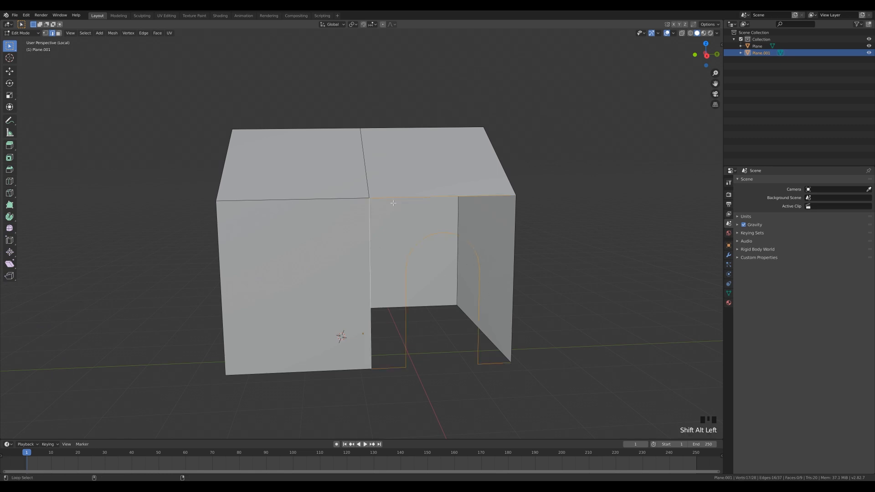
pyautogui.keyDown('shift'); pyautogui.click(513, 247); pyautogui.keyUp('shift')
pyautogui.moveTo(602, 299)
pyautogui.mouseDown(button='middle')
pyautogui.moveTo(568, 302)
pyautogui.moveTo(569, 310)
pyautogui.moveTo(611, 295)
pyautogui.moveTo(593, 302)
pyautogui.mouseUp(button='middle')
pyautogui.press('f')
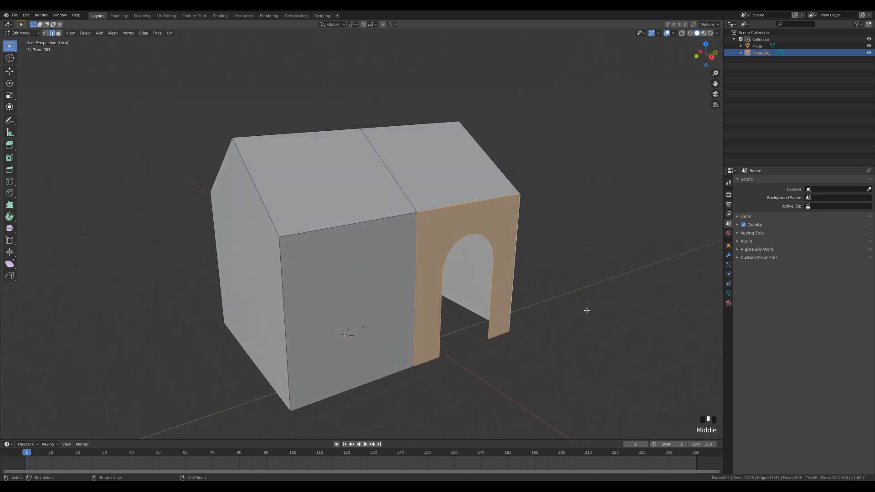
# Extrude the arched doorway edges about 0.23 m inward along X and fill the recess with a door face
pyautogui.scroll(-2, 458, 233)
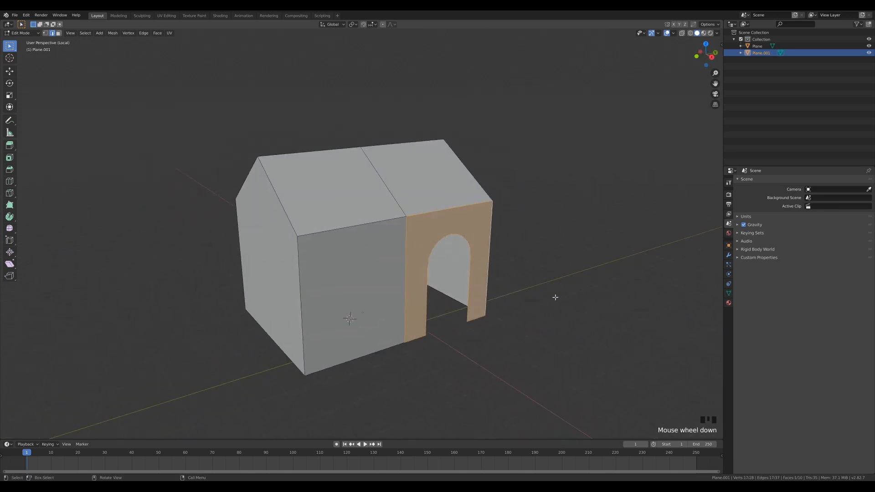
pyautogui.scroll(1, 585, 293)
pyautogui.press('3')
pyautogui.click(500, 269)
pyautogui.press('2')
pyautogui.click(491, 305)
pyautogui.keyDown('ctrl'); pyautogui.click(472, 256); pyautogui.keyUp('ctrl')
pyautogui.moveTo(607, 306)
pyautogui.mouseDown(button='middle')
pyautogui.moveTo(590, 296)
pyautogui.moveTo(615, 307)
pyautogui.moveTo(605, 299)
pyautogui.mouseUp(button='middle')
pyautogui.press('e')
pyautogui.press('x')
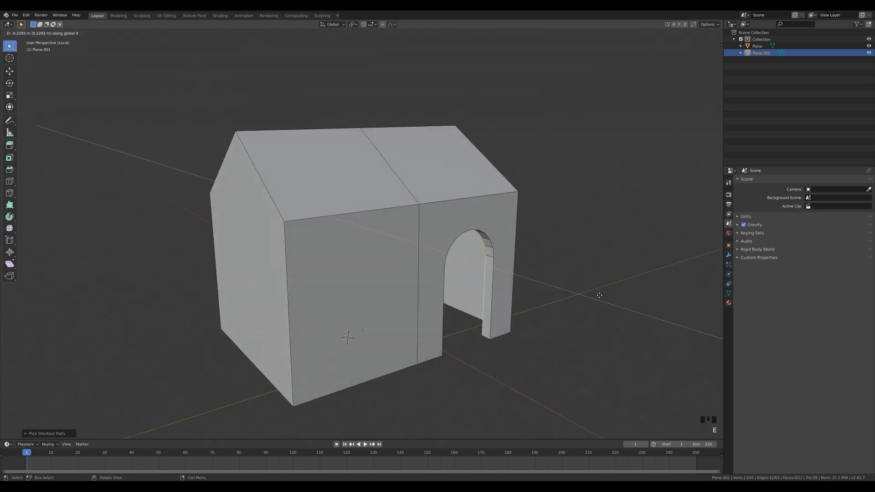
pyautogui.click(599, 296)
pyautogui.press('f')
# Inset the front wall face beside the doorway by about 0.56 to outline a window
pyautogui.moveTo(588, 266); pyautogui.dragTo(514, 293, button='middle')
pyautogui.scroll(-1, 517, 291)
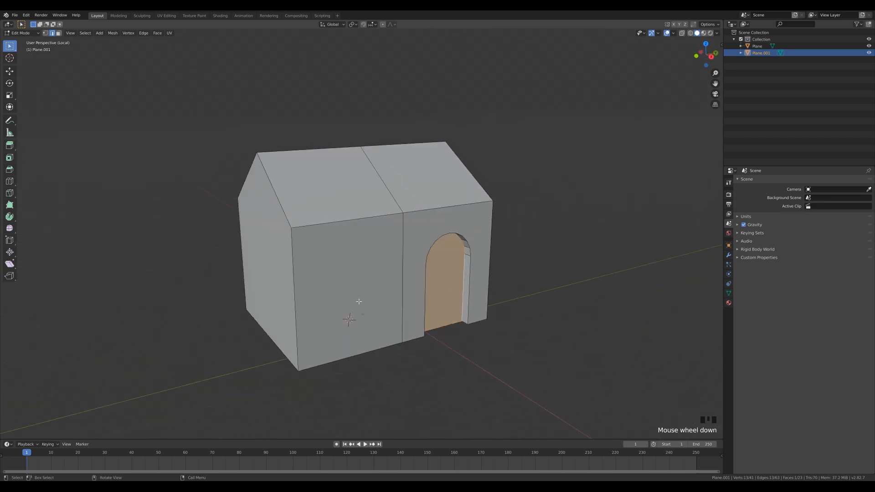
pyautogui.click(347, 279)
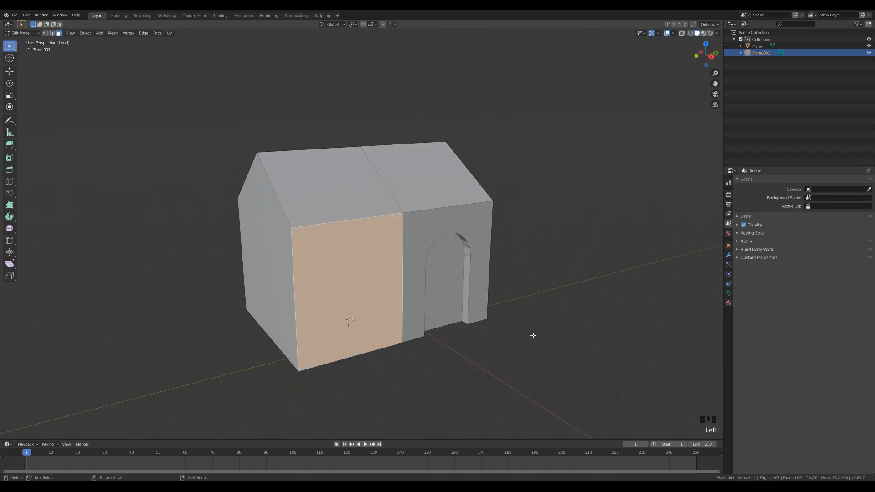
pyautogui.press('i')
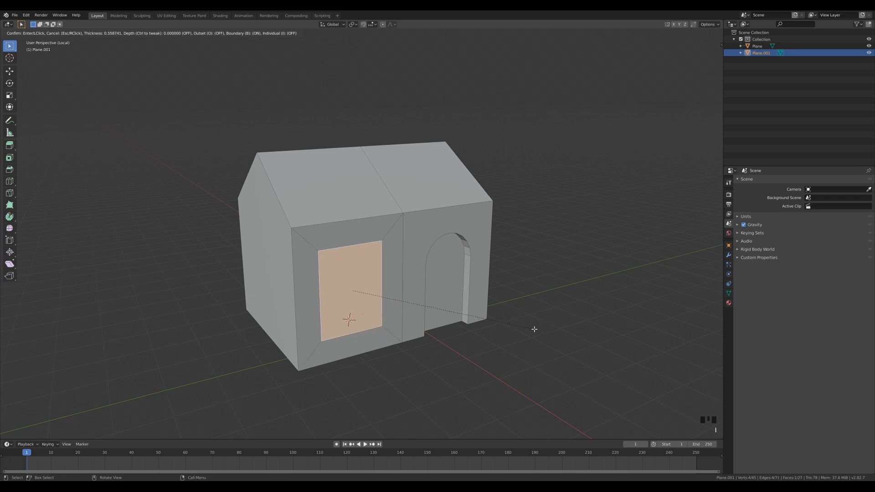
pyautogui.click(532, 327)
# Scale the window face to about 0.7 along Z and raise it about 0.35 m
pyautogui.press('s')
pyautogui.press('z')
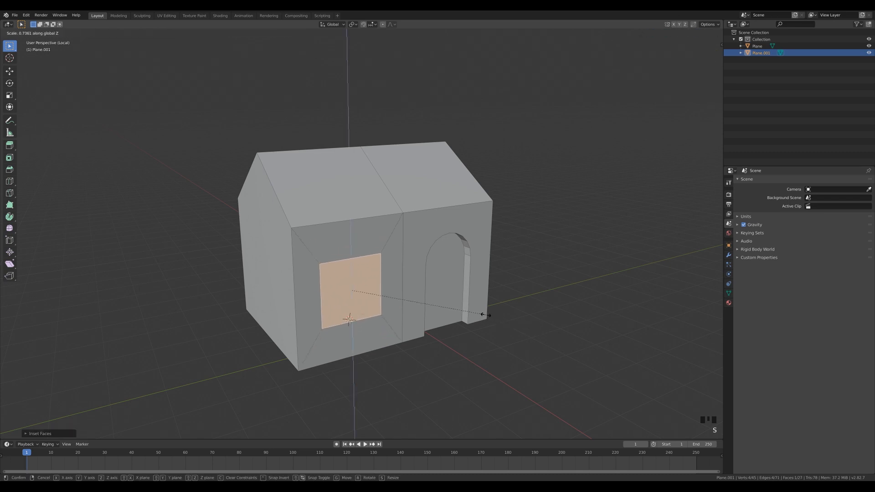
pyautogui.click(478, 313)
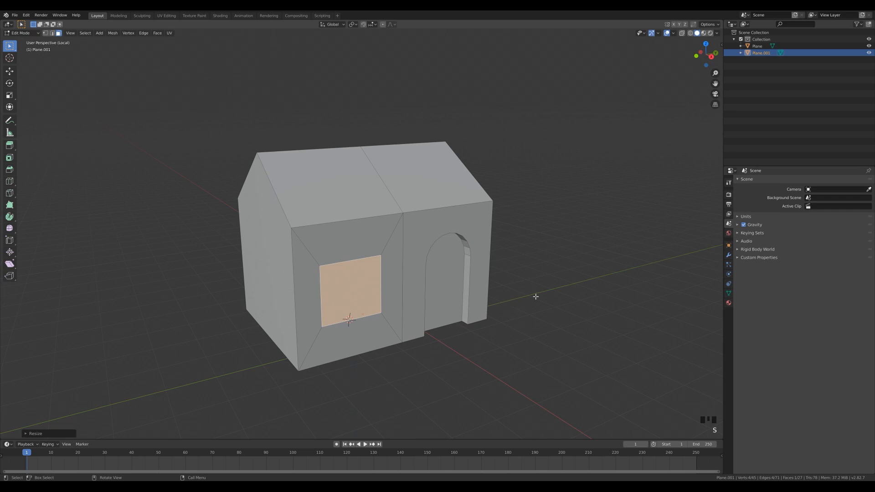
pyautogui.press('KP_1')
pyautogui.press('KP_3')
pyautogui.press('g')
pyautogui.press('z')
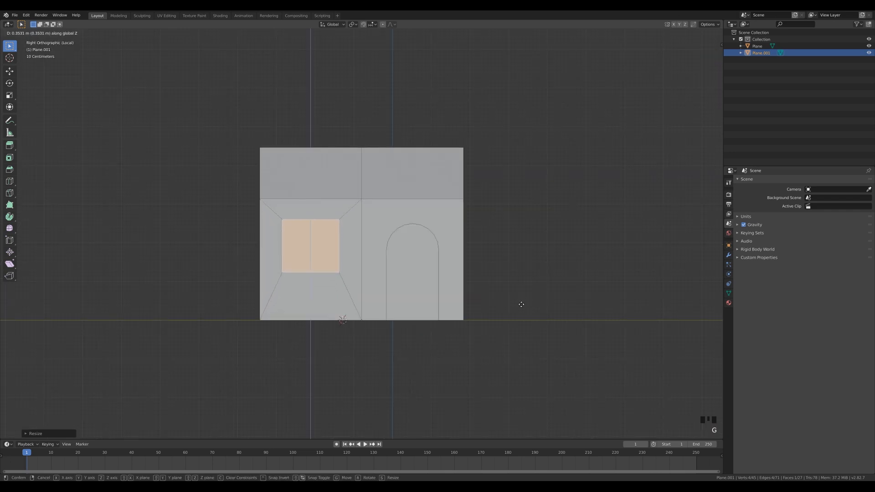
pyautogui.click(520, 307)
# Extrude the window face inward to recess it in the front wall
pyautogui.moveTo(518, 306); pyautogui.dragTo(485, 257, button='middle')
pyautogui.press('e')
pyautogui.moveTo(486, 314); pyautogui.dragTo(374, 247, button='middle')
pyautogui.click(513, 307)
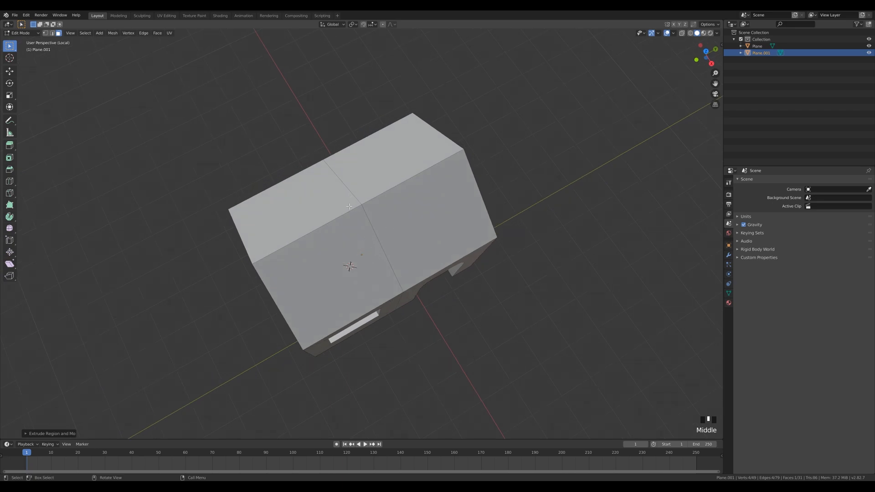
# Select all four sloping roof faces and separate them into their own object
pyautogui.moveTo(349, 206); pyautogui.dragTo(434, 213)
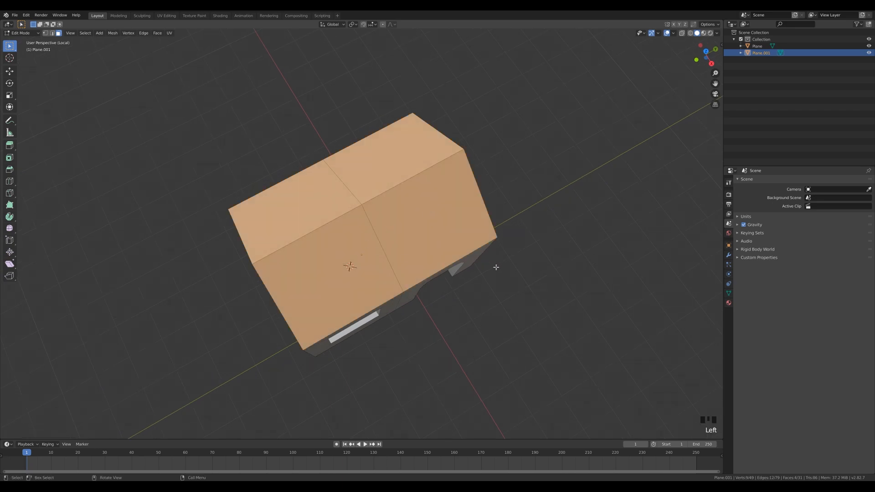
pyautogui.press('p')
pyautogui.click(467, 238)
# Edit the separated roof and dissolve the edge loop crossing the middle of both slopes
pyautogui.moveTo(514, 275); pyautogui.dragTo(524, 274, button='middle')
pyautogui.press('Tab')
pyautogui.click(351, 214)
pyautogui.press('Tab')
pyautogui.press('2')
pyautogui.moveTo(373, 188); pyautogui.dragTo(387, 187, button='middle')
pyautogui.keyDown('alt'); pyautogui.click(387, 187); pyautogui.keyUp('alt')
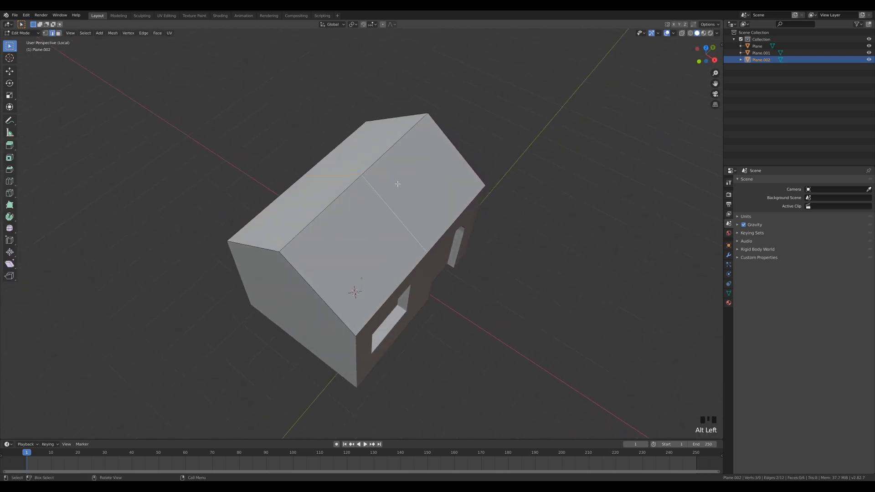
pyautogui.hotkey('ctrl', 'x')
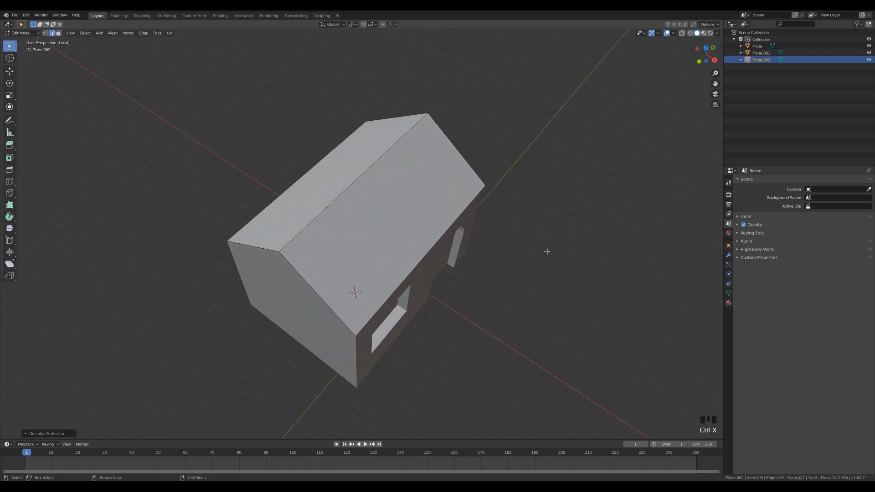
# Scale the whole roof to about 1.16 along Y so it overhangs both gable walls
pyautogui.moveTo(547, 251); pyautogui.dragTo(559, 224, button='middle')
pyautogui.press('a')
pyautogui.press('s')
pyautogui.press('y')
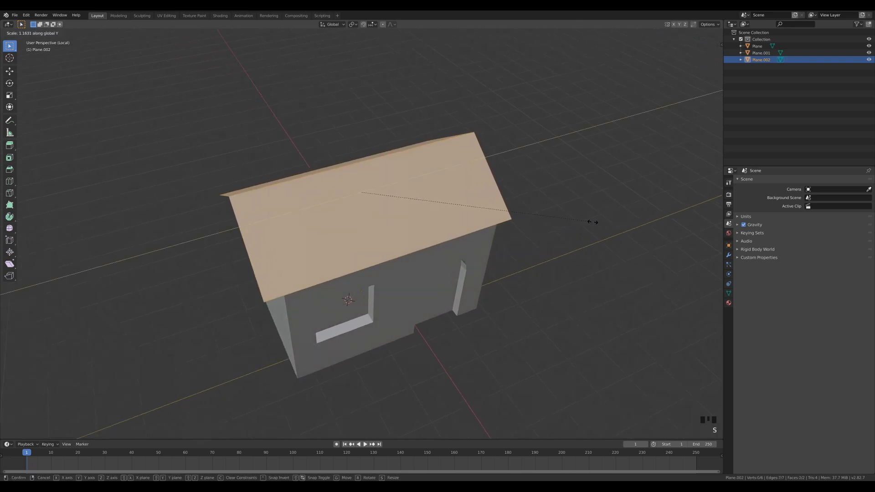
pyautogui.click(595, 220)
# Edge slide the front eave outward by a factor of about 0.22 with clamping off to overhang the front wall
pyautogui.moveTo(595, 221); pyautogui.dragTo(537, 240, button='middle')
pyautogui.click(350, 224)
pyautogui.moveTo(465, 236); pyautogui.dragTo(473, 245, button='middle')
pyautogui.press('g')
pyautogui.press('g')
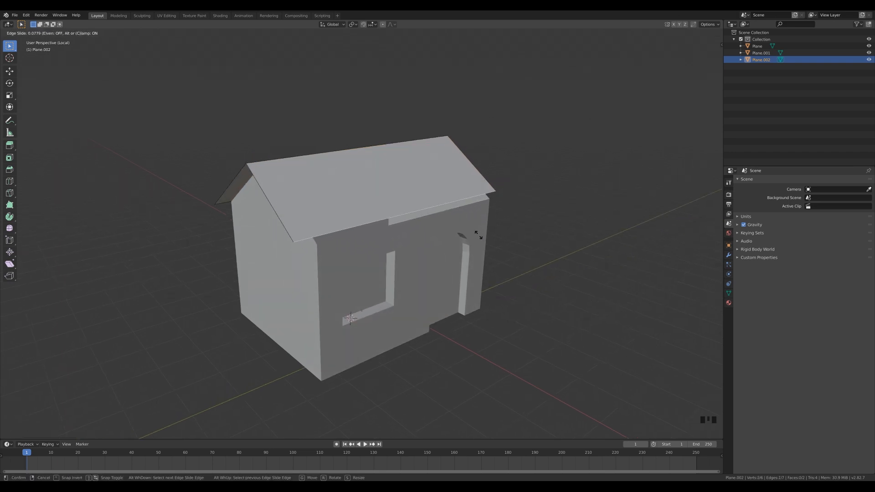
pyautogui.press('c')
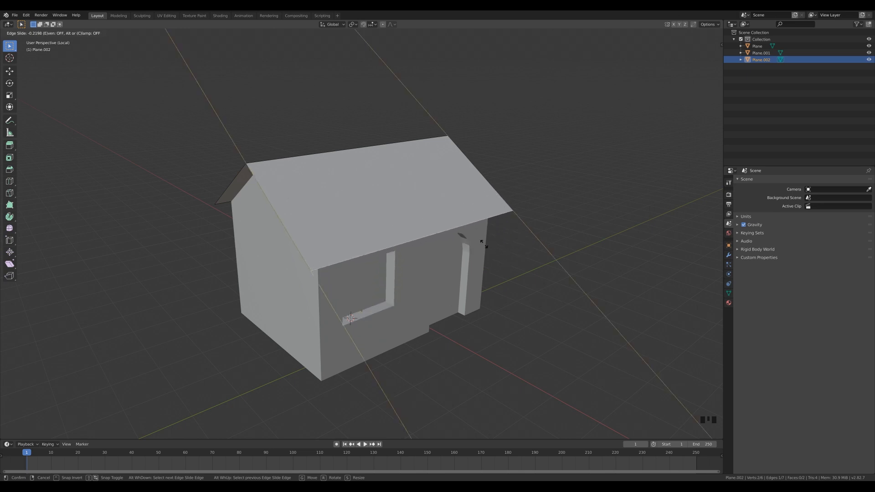
pyautogui.click(485, 249)
# Edge slide the back eave slightly outward with clamping off to overhang the rear wall
pyautogui.moveTo(486, 253); pyautogui.dragTo(328, 224, button='middle')
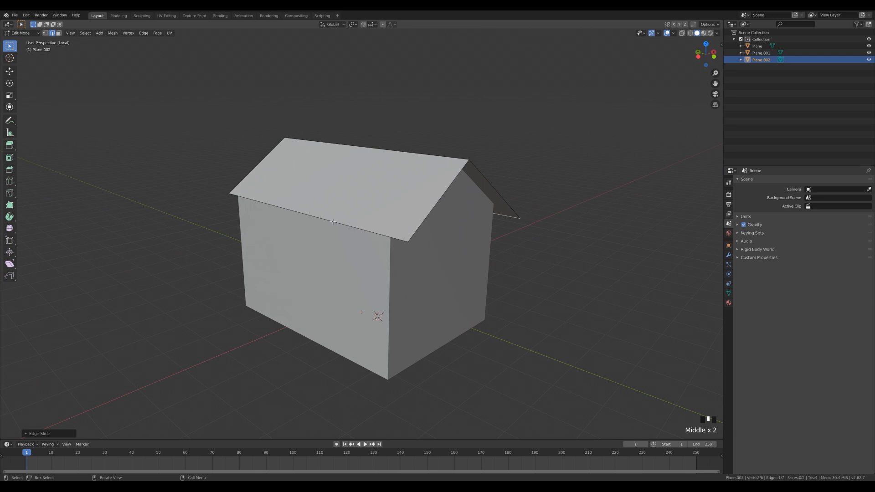
pyautogui.moveTo(499, 256); pyautogui.dragTo(481, 251, button='middle')
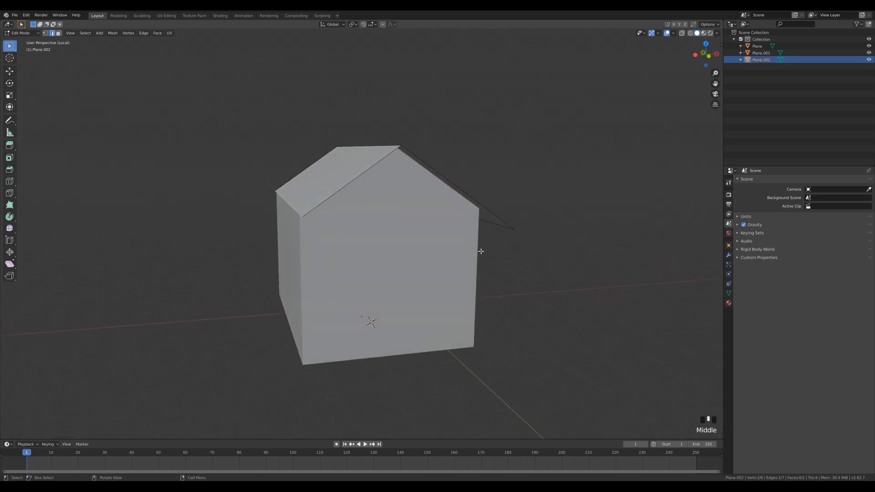
pyautogui.press('g')
pyautogui.press('g')
pyautogui.press('c')
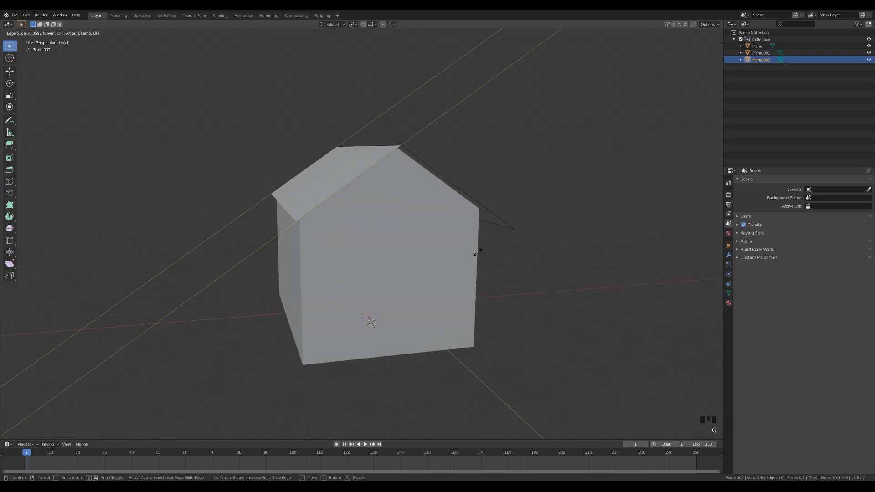
pyautogui.click(472, 255)
# Exit local view to bring back the ground plane around the house
pyautogui.moveTo(474, 250); pyautogui.dragTo(555, 217, button='middle')
pyautogui.scroll(-3, 567, 203)
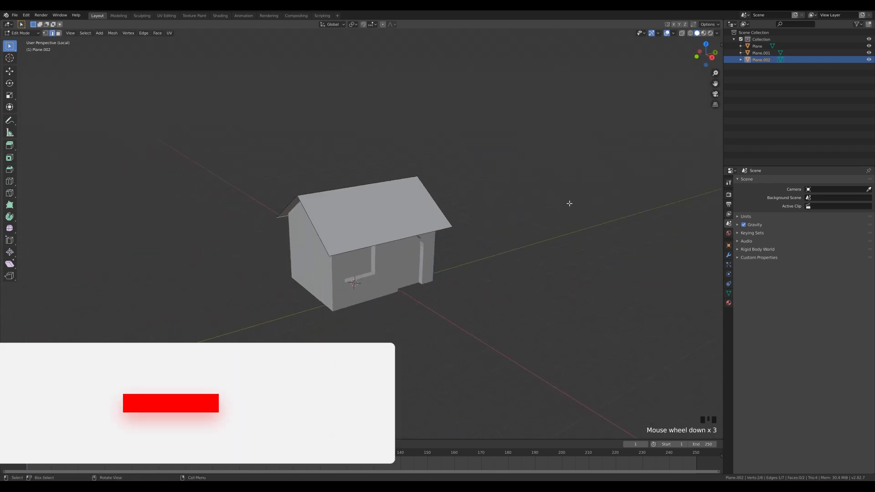
pyautogui.press('KP_Divide')
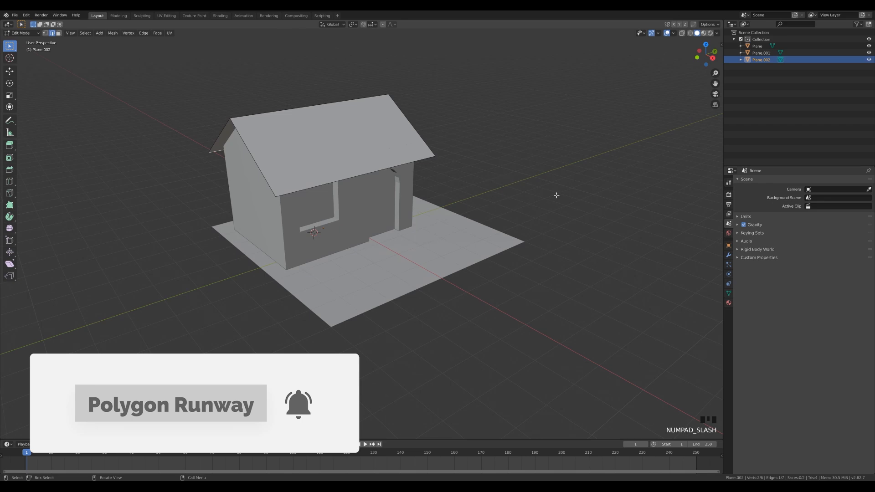
# Extrude the entire roof surface about 0.16 m along its normal to give it thickness
pyautogui.moveTo(557, 195)
pyautogui.mouseDown(button='middle')
pyautogui.moveTo(510, 189)
pyautogui.moveTo(557, 200)
pyautogui.moveTo(553, 190)
pyautogui.mouseUp(button='middle')
pyautogui.press('Tab')
pyautogui.press('Tab')
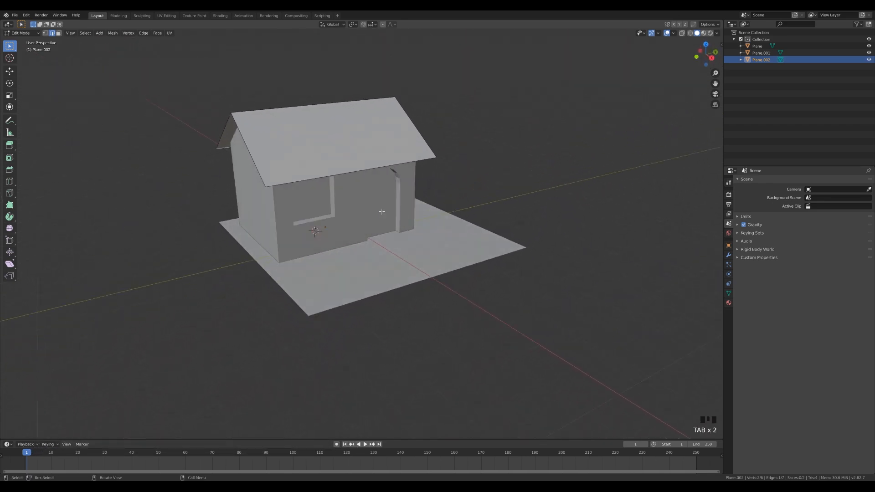
pyautogui.moveTo(322, 204); pyautogui.dragTo(417, 220, button='middle')
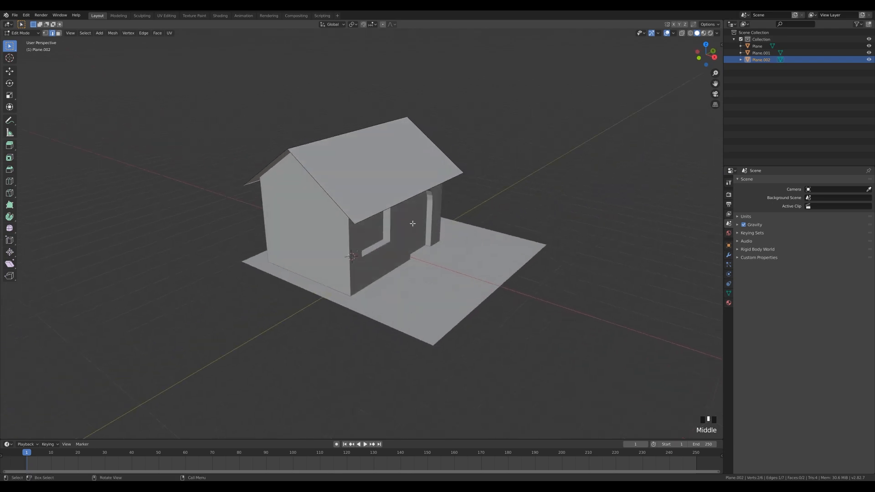
pyautogui.scroll(2, 432, 224)
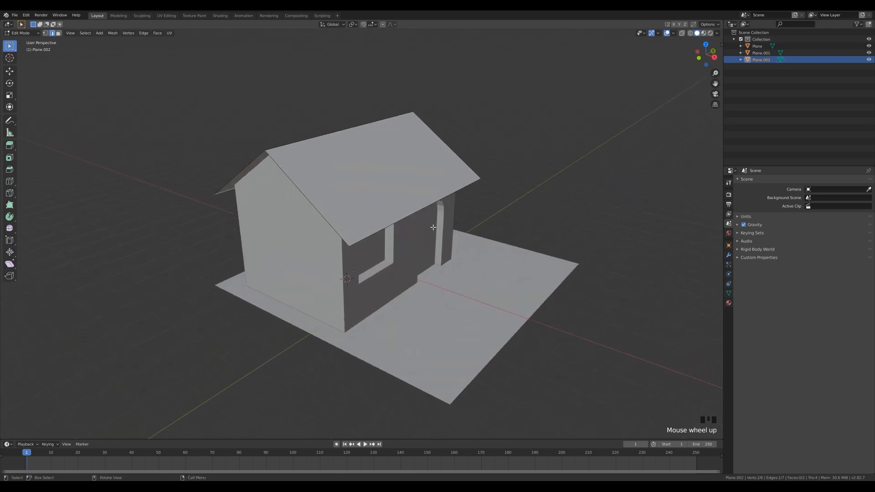
pyautogui.press('a')
pyautogui.press('e')
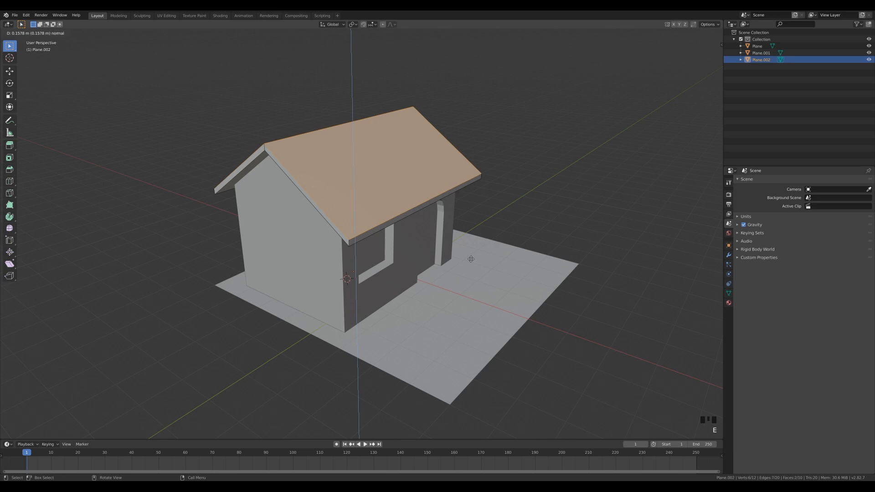
pyautogui.click(472, 258)
pyautogui.press('Tab')
# Shade the main building smooth and enable Auto Smooth normals with an angle of 180°
pyautogui.moveTo(520, 258); pyautogui.dragTo(449, 231, button='middle')
pyautogui.click(449, 231)
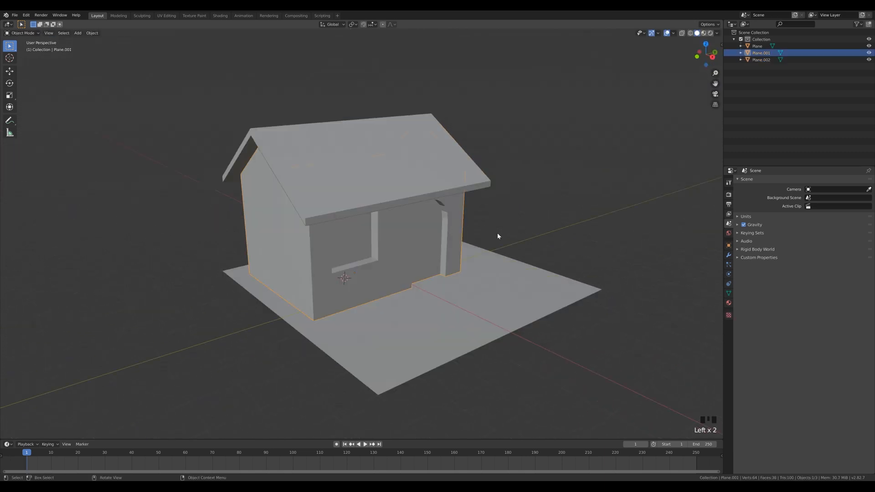
pyautogui.rightClick(455, 229)
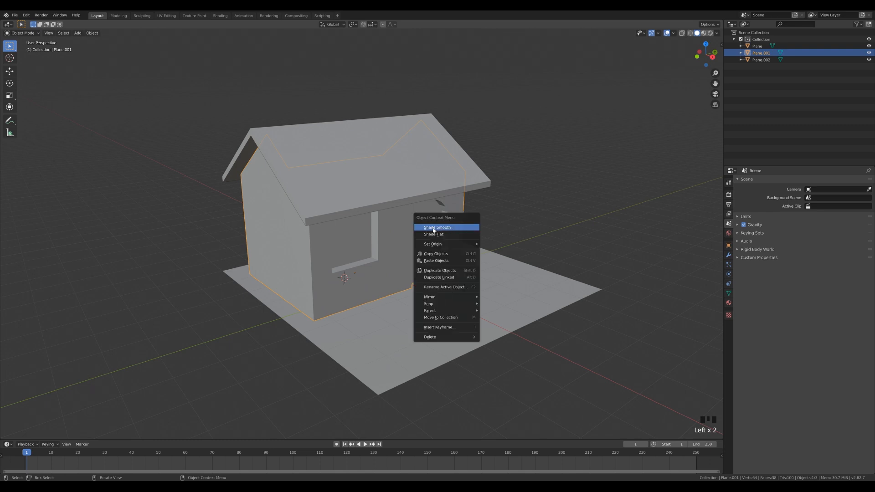
pyautogui.click(433, 227)
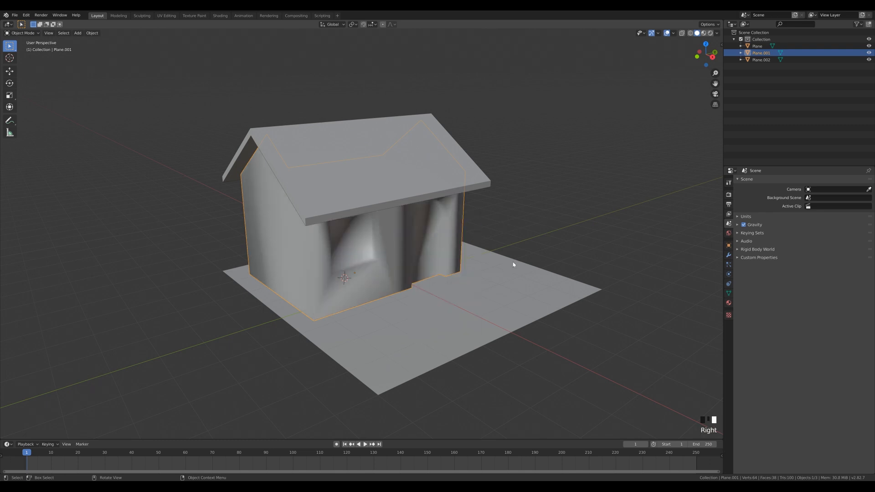
pyautogui.click(728, 294)
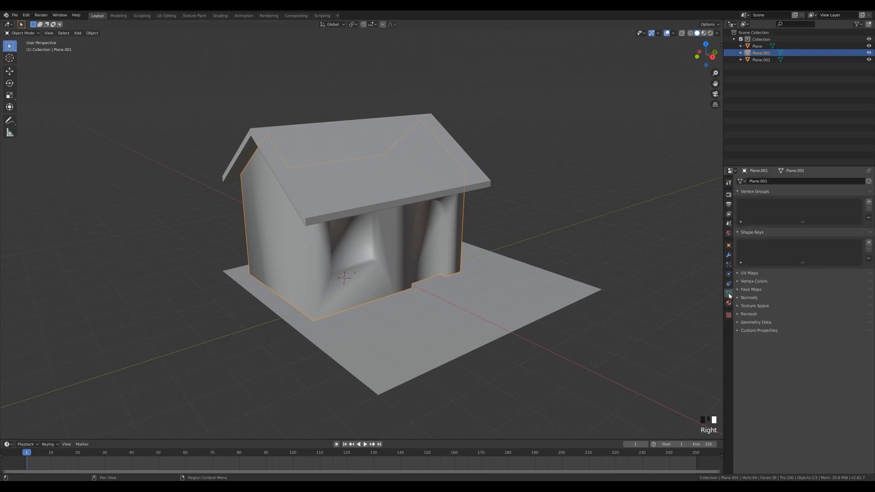
pyautogui.click(748, 298)
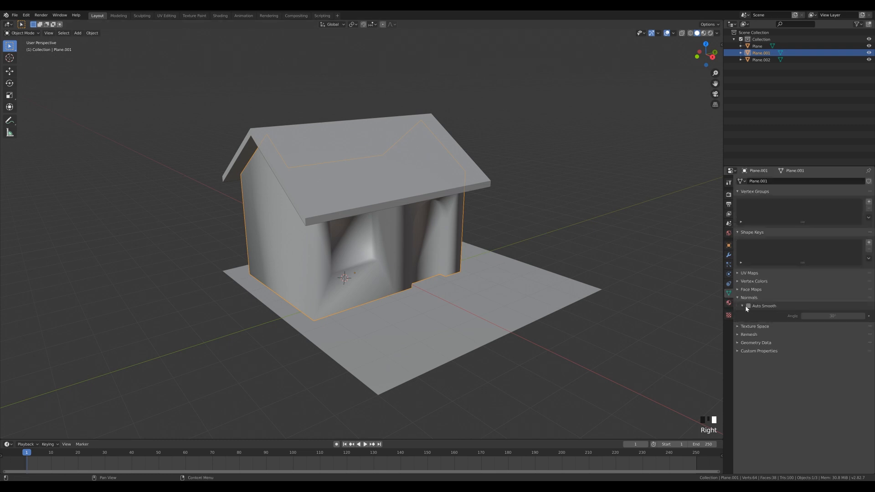
pyautogui.click(748, 306)
pyautogui.moveTo(821, 316); pyautogui.dragTo(864, 316)
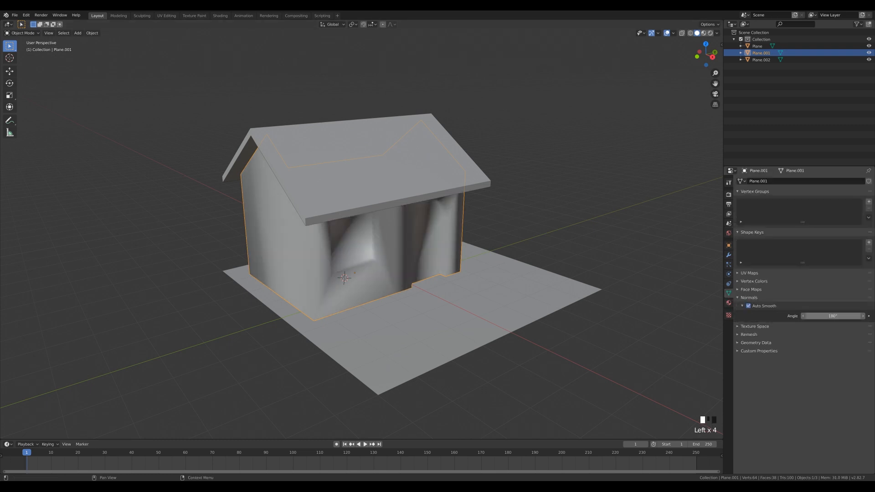
# Add a Bevel modifier to the main building with a 0.005 m offset, Clamp Overlap off and Harden Normals on
pyautogui.click(729, 255)
pyautogui.click(754, 182)
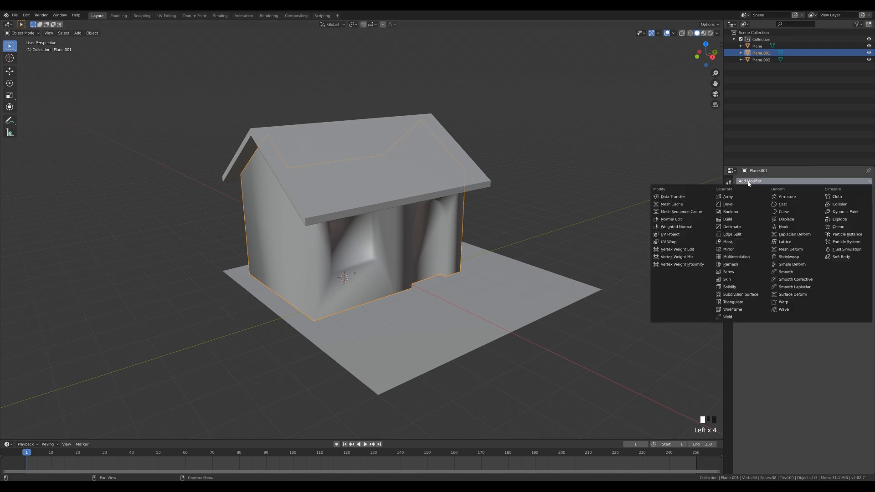
pyautogui.click(736, 206)
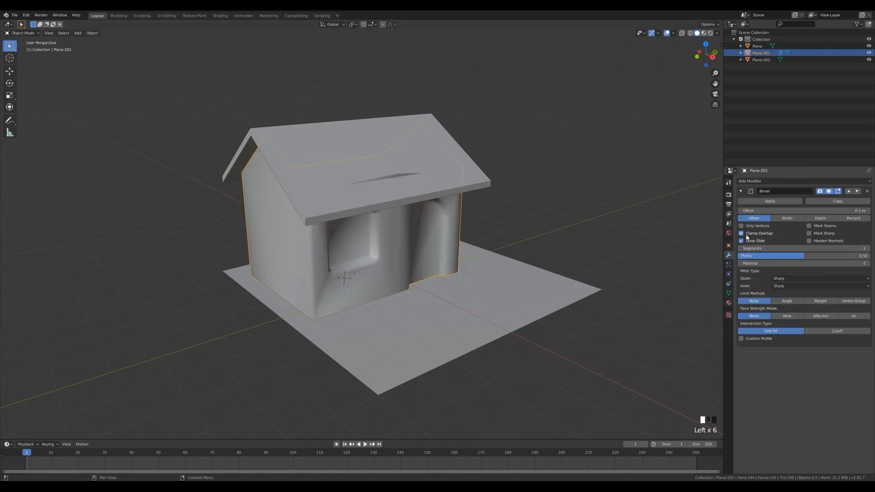
pyautogui.click(864, 212)
pyautogui.write('0.005')
pyautogui.press('Return')
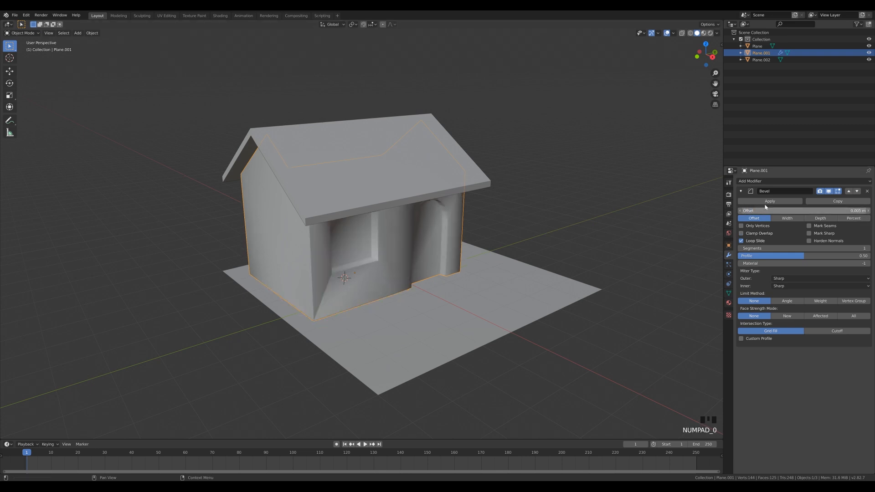
pyautogui.click(816, 242)
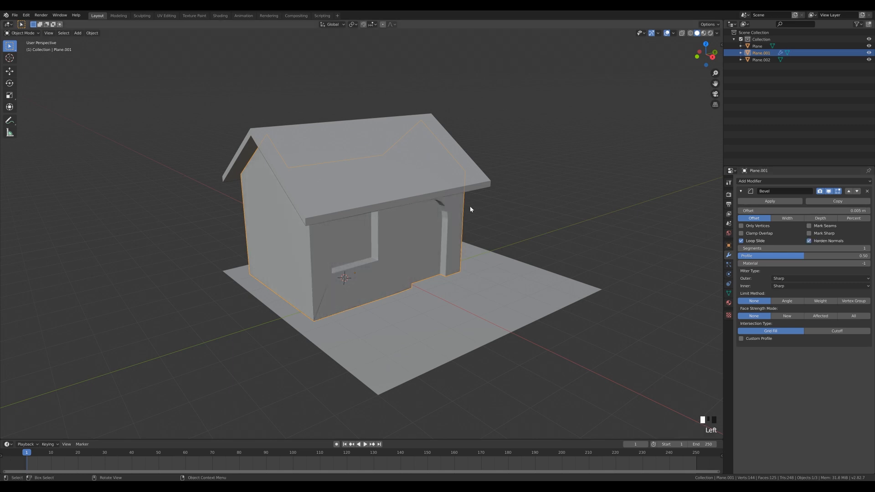
# Limit the building's bevel by angle and set its outer miter to Arc
pyautogui.scroll(4, 466, 207)
pyautogui.moveTo(506, 203); pyautogui.dragTo(570, 201, button='middle')
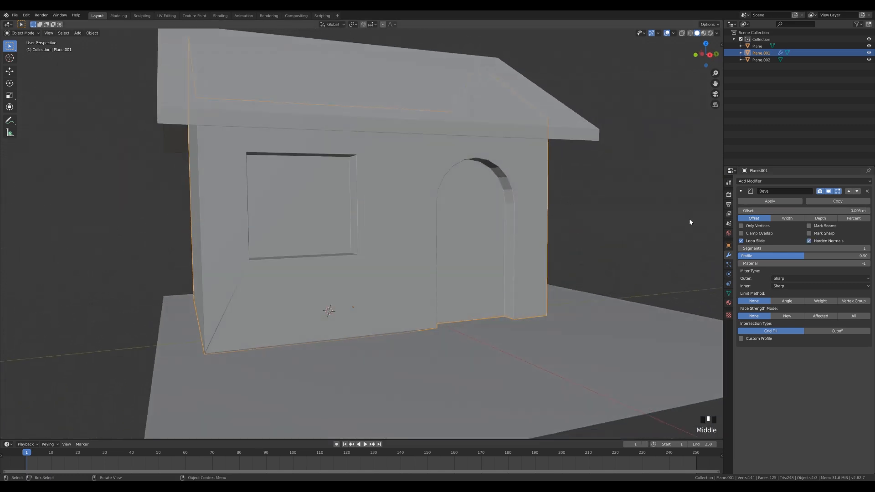
pyautogui.click(787, 301)
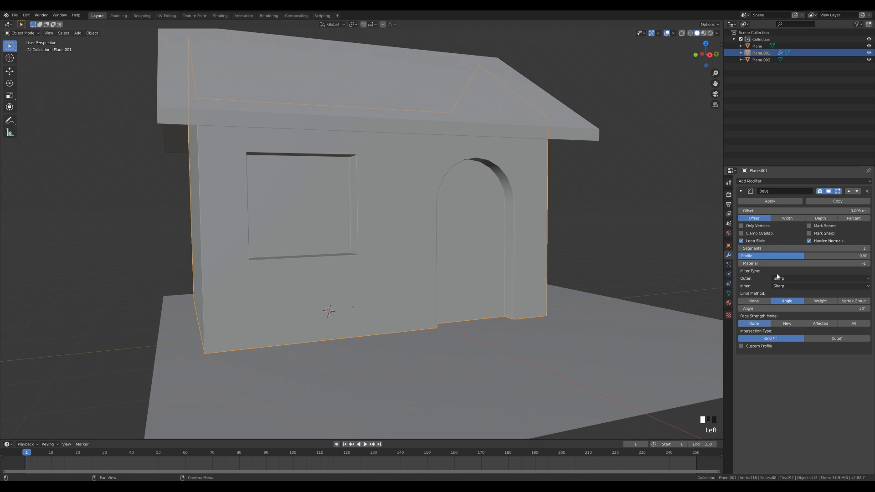
pyautogui.click(788, 278)
pyautogui.click(785, 302)
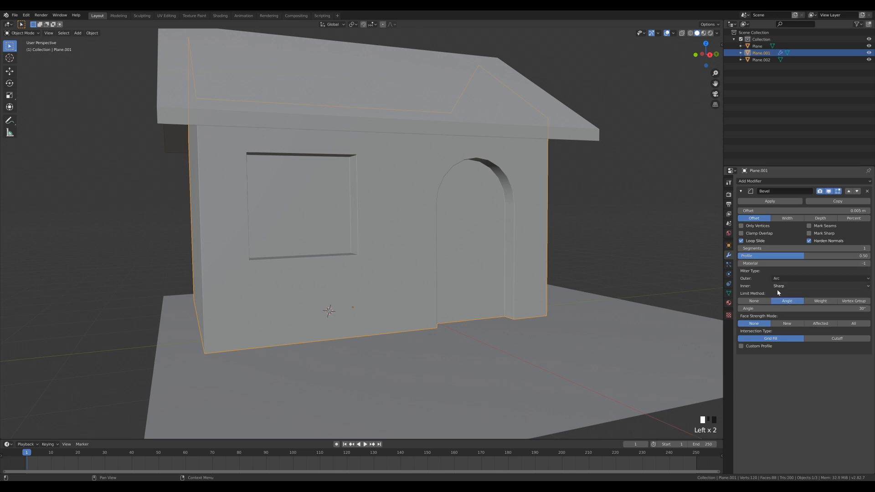
# Set the building's bevel to 3 segments and adjust its offset to 0.01 m
pyautogui.moveTo(459, 199); pyautogui.dragTo(475, 220, button='middle')
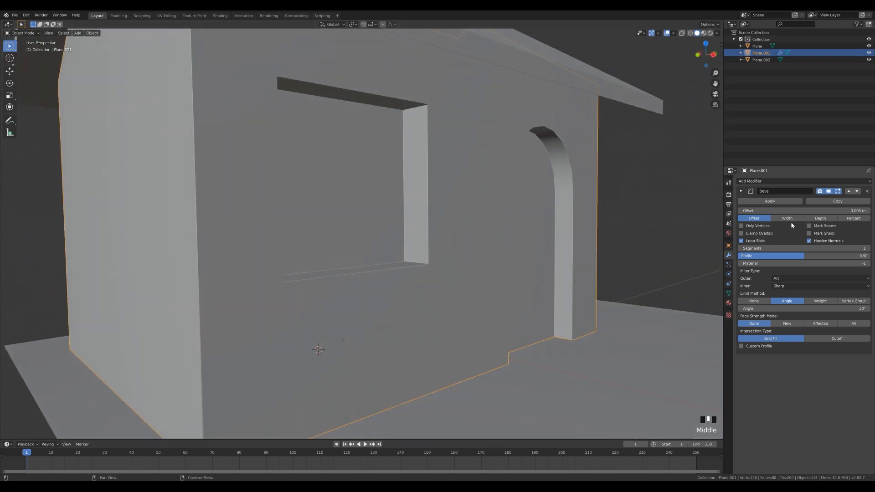
pyautogui.moveTo(793, 210)
pyautogui.keyDown('shift'); pyautogui.mouseDown()
pyautogui.moveTo(777, 211)
pyautogui.moveTo(812, 211)
pyautogui.moveTo(793, 211)
pyautogui.moveTo(800, 210)
pyautogui.mouseUp(); pyautogui.keyUp('shift')
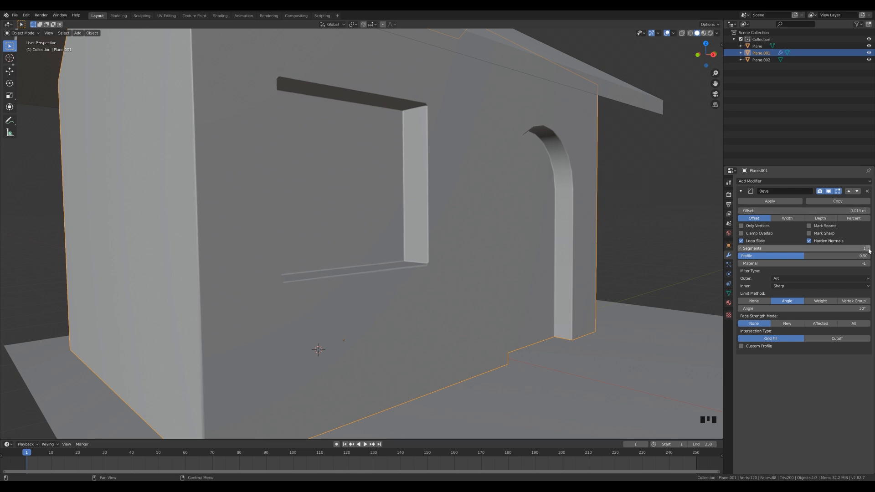
pyautogui.click(868, 249)
pyautogui.click(868, 248)
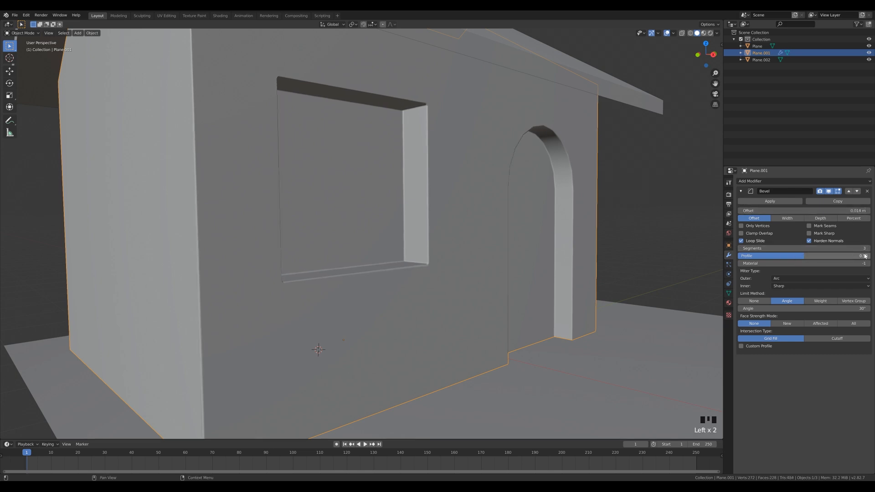
pyautogui.keyDown('shift'); pyautogui.moveTo(802, 210); pyautogui.dragTo(815, 211); pyautogui.keyUp('shift')
pyautogui.moveTo(691, 226); pyautogui.dragTo(657, 237, button='middle')
pyautogui.scroll(-3, 657, 237)
pyautogui.keyDown('shift'); pyautogui.moveTo(832, 211); pyautogui.dragTo(820, 211); pyautogui.keyUp('shift')
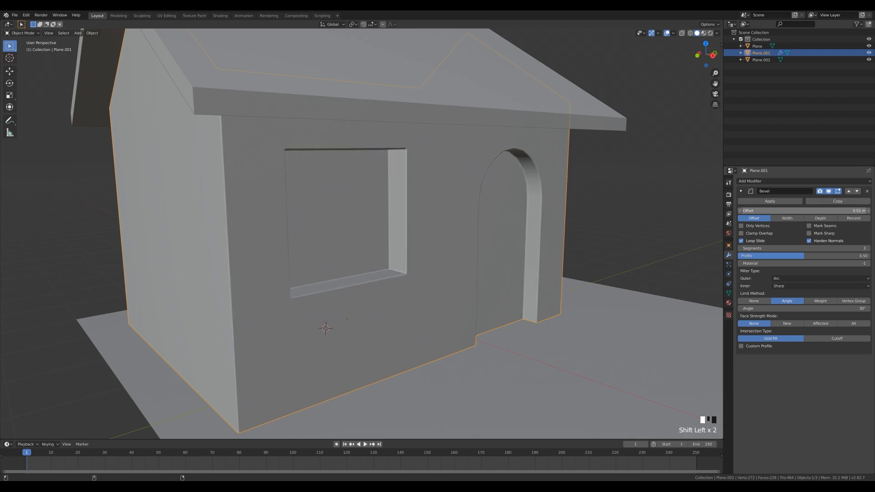
pyautogui.moveTo(573, 217); pyautogui.dragTo(598, 205, button='middle')
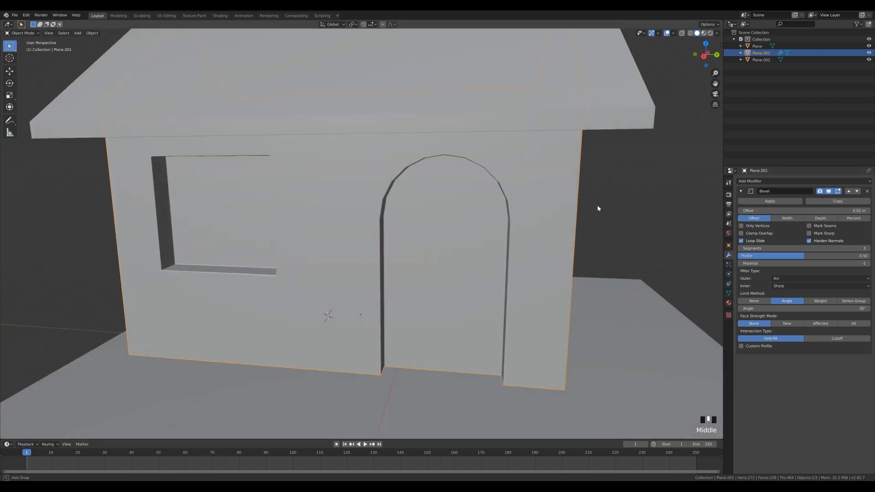
# Add a level 2 Subdivision modifier to the roof and shade it smooth
pyautogui.scroll(-2, 603, 207)
pyautogui.scroll(-3, 469, 200)
pyautogui.moveTo(469, 200); pyautogui.dragTo(548, 162, button='middle')
pyautogui.click(455, 169)
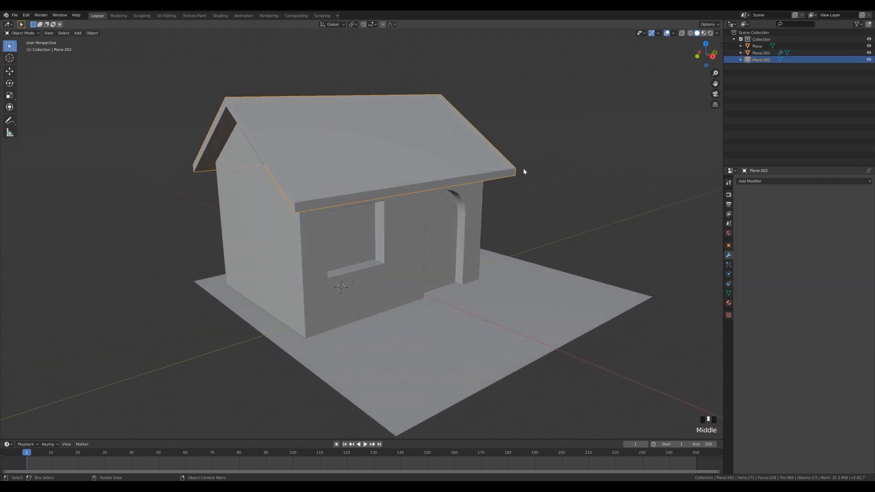
pyautogui.moveTo(453, 162); pyautogui.dragTo(522, 236, button='middle')
pyautogui.hotkey('ctrl', '2')
pyautogui.moveTo(352, 191); pyautogui.dragTo(498, 199, button='middle')
pyautogui.rightClick(450, 191)
pyautogui.click(451, 190)
# Bevel the roof's ridge edges about 0.114 m wide with 2 segments to keep the ridge sharper under subdivision
pyautogui.press('Tab')
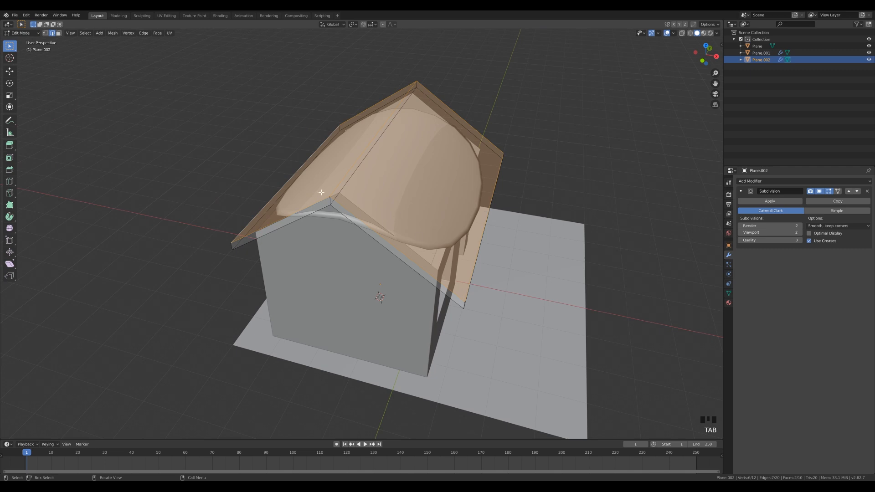
pyautogui.keyDown('alt'); pyautogui.click(336, 188); pyautogui.keyUp('alt')
pyautogui.moveTo(404, 164); pyautogui.dragTo(424, 158, button='middle')
pyautogui.hotkey('ctrl', 'b')
pyautogui.scroll(-4, 441, 175)
pyautogui.scroll(1, 442, 175)
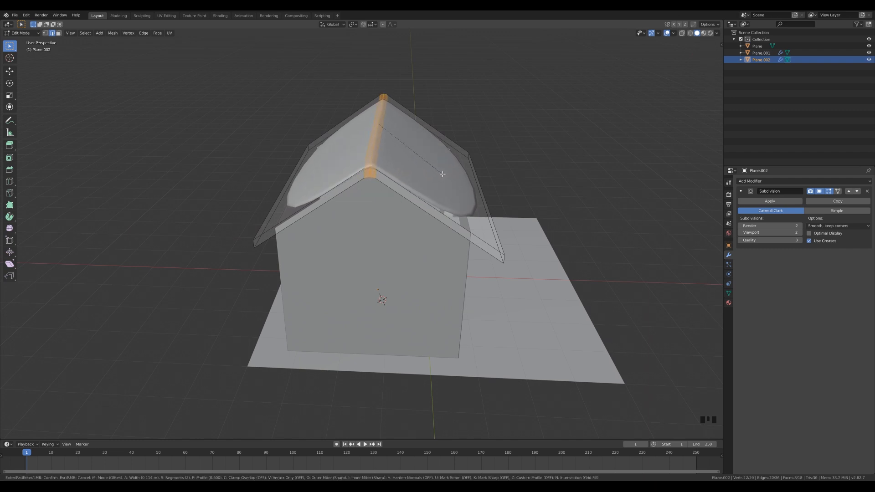
pyautogui.click(442, 174)
# Add a lengthwise loop cut to each roof slope and slide it close to the eave to tighten both eaves
pyautogui.moveTo(560, 211); pyautogui.dragTo(436, 247, button='middle')
pyautogui.hotkey('ctrl', 'r')
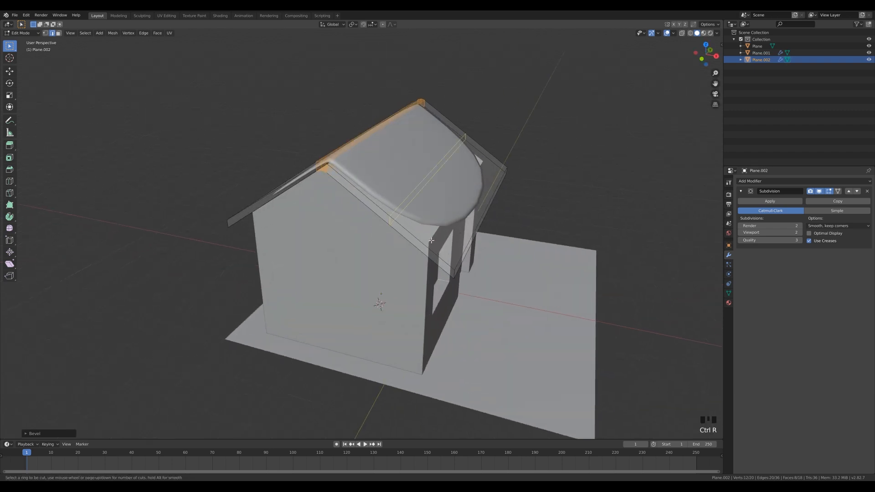
pyautogui.click(437, 247)
pyautogui.click(485, 287)
pyautogui.moveTo(485, 287); pyautogui.dragTo(362, 244, button='middle')
pyautogui.hotkey('ctrl', 'r')
pyautogui.click(348, 220)
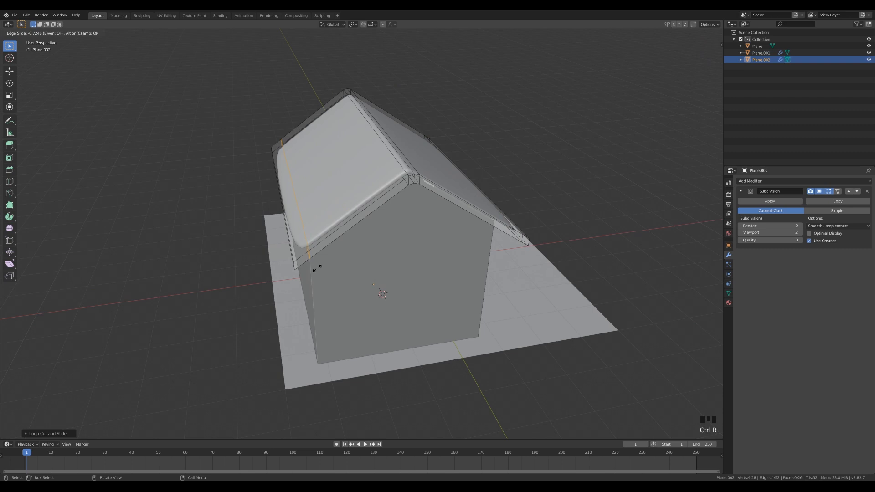
pyautogui.click(314, 273)
# Add two loop cuts across the roof and scale them apart along Y toward the gable ends
pyautogui.moveTo(426, 248); pyautogui.dragTo(371, 156, button='middle')
pyautogui.hotkey('ctrl', 'r')
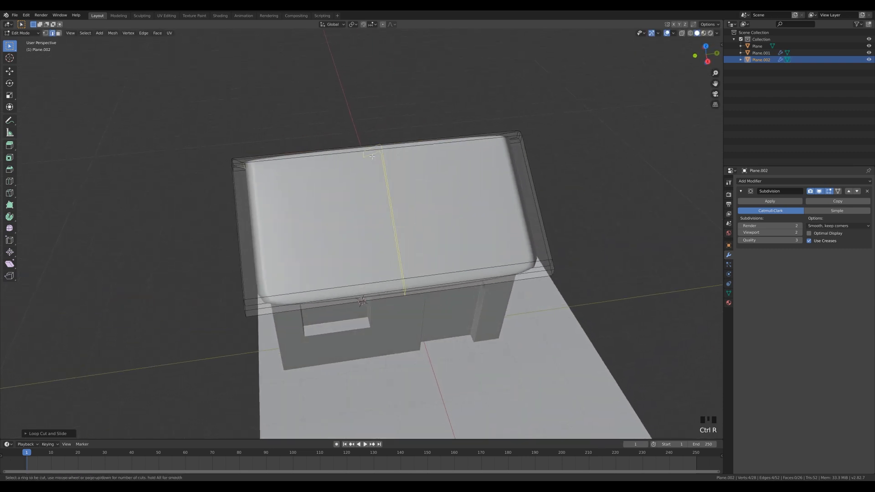
pyautogui.scroll(4, 372, 156)
pyautogui.scroll(-3, 371, 156)
pyautogui.click(372, 157)
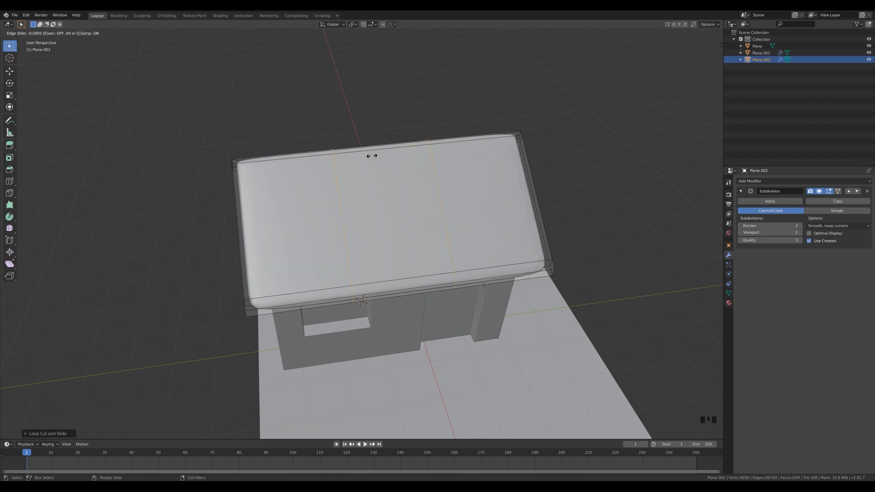
pyautogui.click(372, 156)
pyautogui.moveTo(371, 156); pyautogui.dragTo(479, 186, button='middle')
pyautogui.press('s')
pyautogui.press('y')
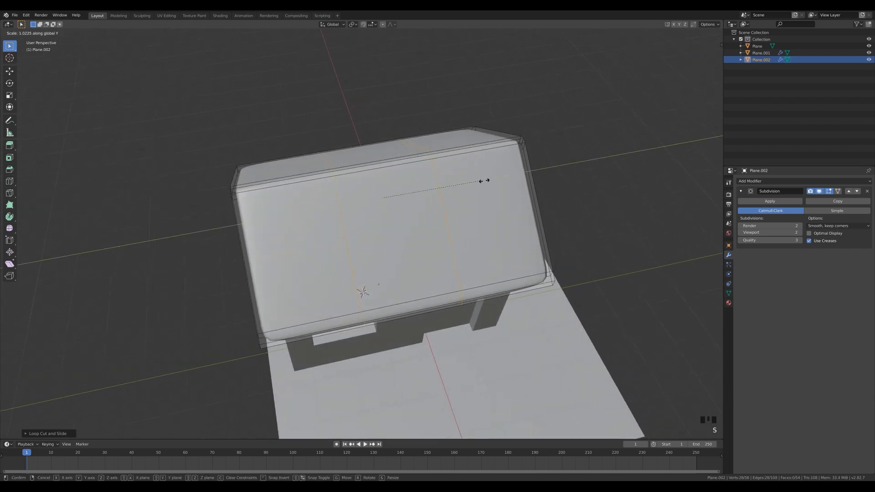
pyautogui.click(648, 164)
pyautogui.moveTo(424, 235); pyautogui.dragTo(556, 229, button='middle')
pyautogui.press('Tab')
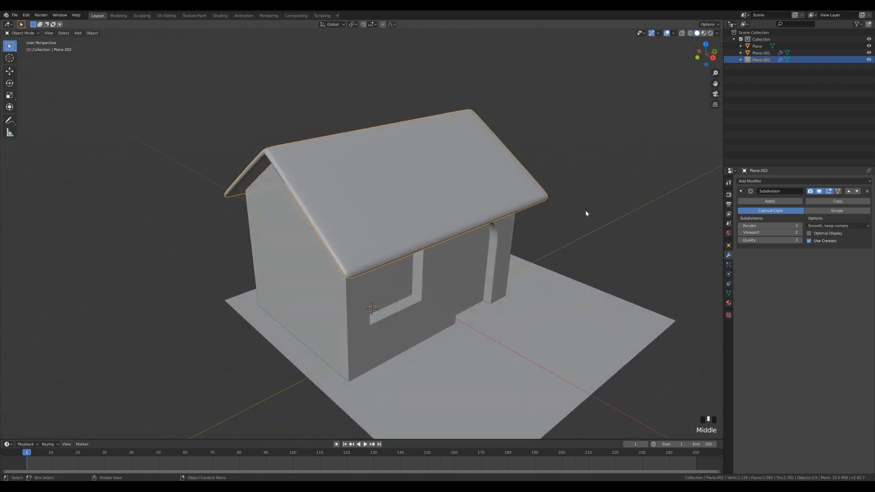
# Check the simpsons.png reference image in the Rendering workspace and return to the house model
pyautogui.click(272, 16)
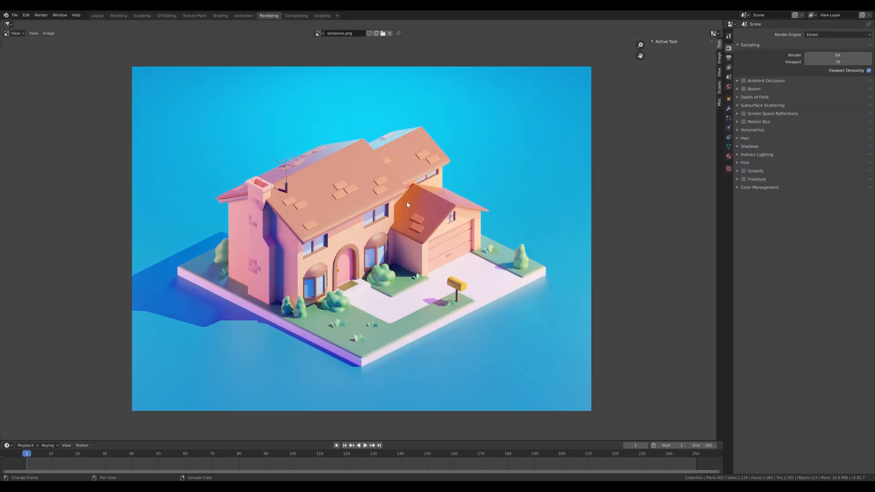
pyautogui.click(97, 16)
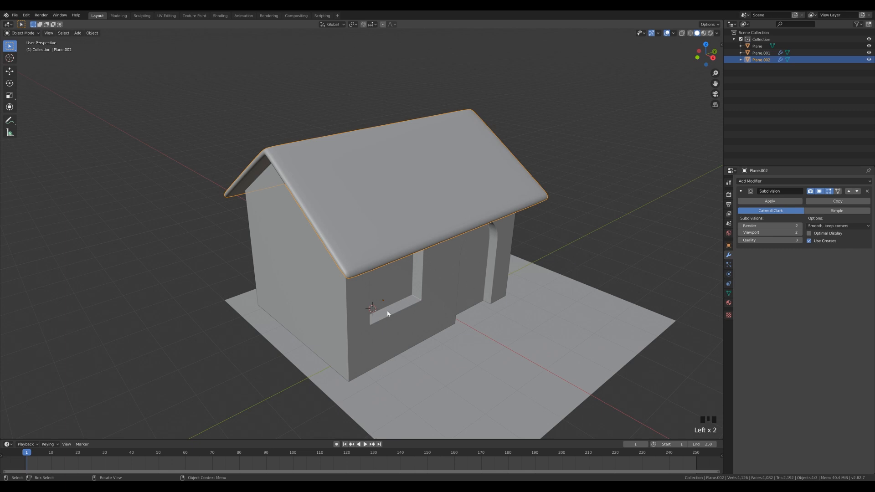
pyautogui.moveTo(514, 256); pyautogui.dragTo(504, 238, button='middle')
# Duplicate the inner jamb faces around the building's arched doorway in place and separate the copy into its own object
pyautogui.click(467, 251)
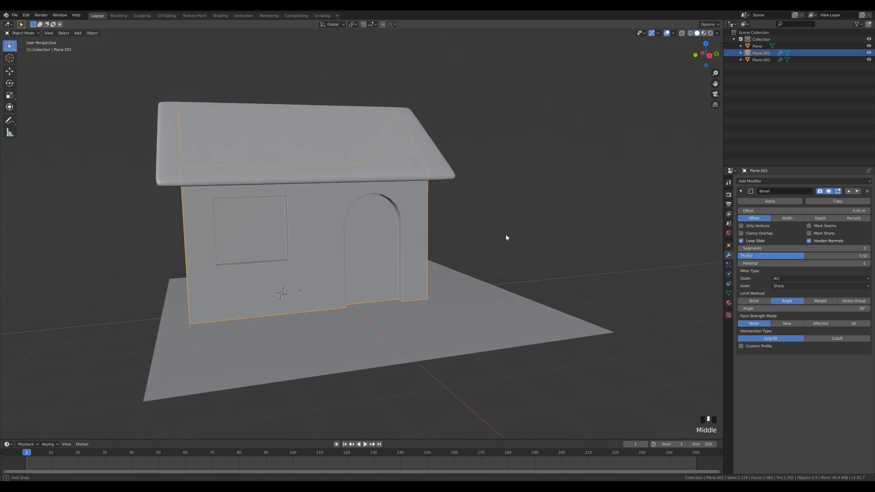
pyautogui.scroll(4, 494, 250)
pyautogui.press('Tab')
pyautogui.scroll(2, 487, 251)
pyautogui.press('3')
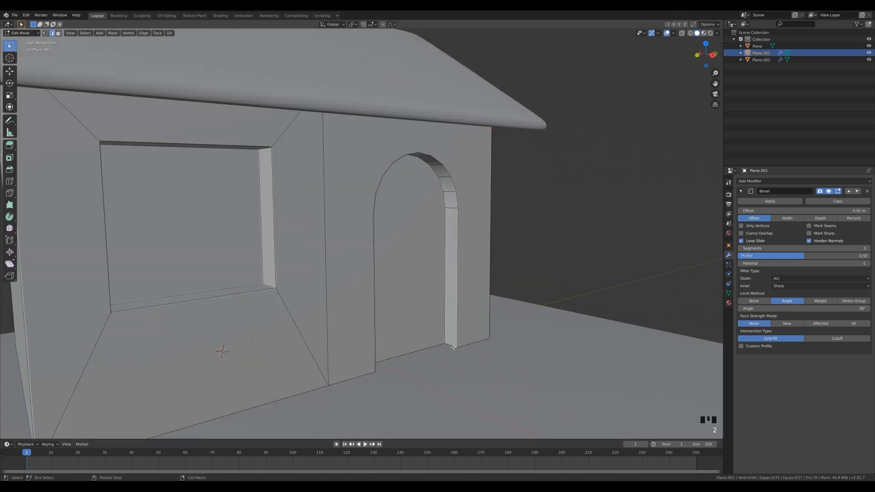
pyautogui.click(452, 291)
pyautogui.moveTo(517, 240); pyautogui.dragTo(317, 148, button='middle')
pyautogui.keyDown('ctrl'); pyautogui.click(311, 146); pyautogui.keyUp('ctrl')
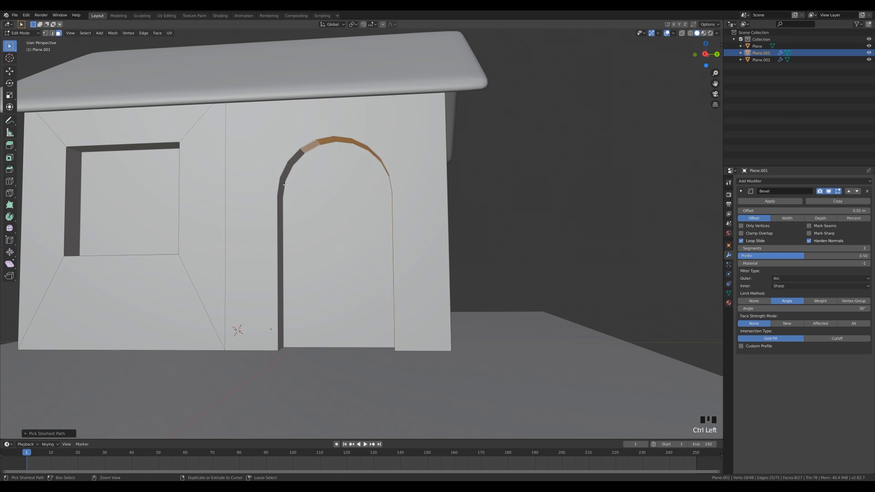
pyautogui.keyDown('ctrl'); pyautogui.click(280, 208); pyautogui.keyUp('ctrl')
pyautogui.moveTo(486, 248); pyautogui.dragTo(523, 261, button='middle')
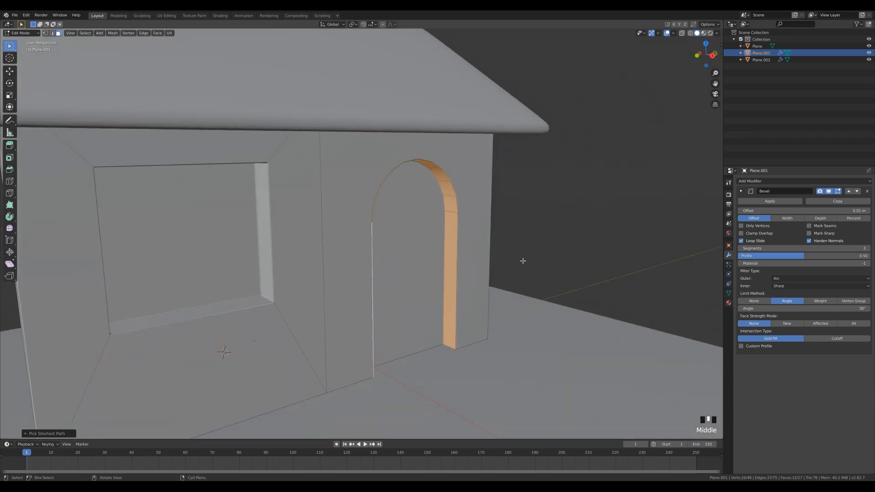
pyautogui.hotkey('shift', 'd')
pyautogui.rightClick(522, 261)
pyautogui.press('p')
pyautogui.click(523, 261)
pyautogui.press('Tab')
# Extrude all faces of the separated door arch along their normals about 0.17 m inward to form a door frame
pyautogui.click(460, 204)
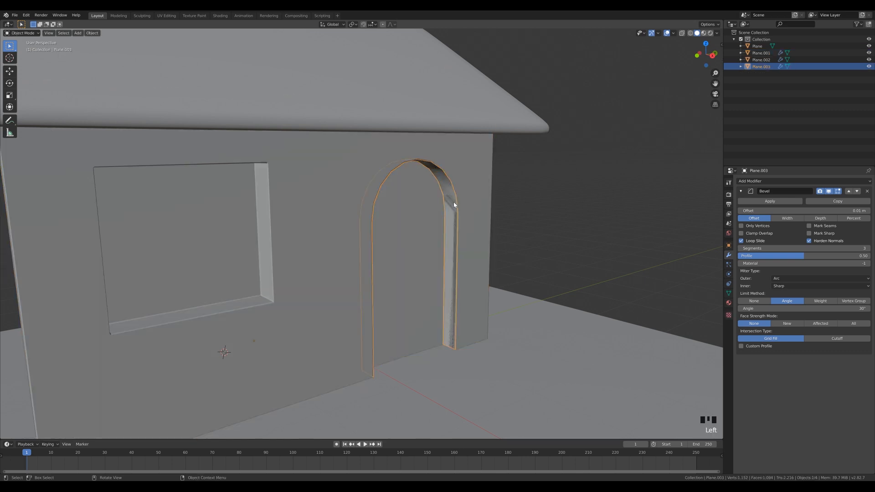
pyautogui.press('Tab')
pyautogui.press('a')
pyautogui.moveTo(580, 242); pyautogui.dragTo(572, 239, button='middle')
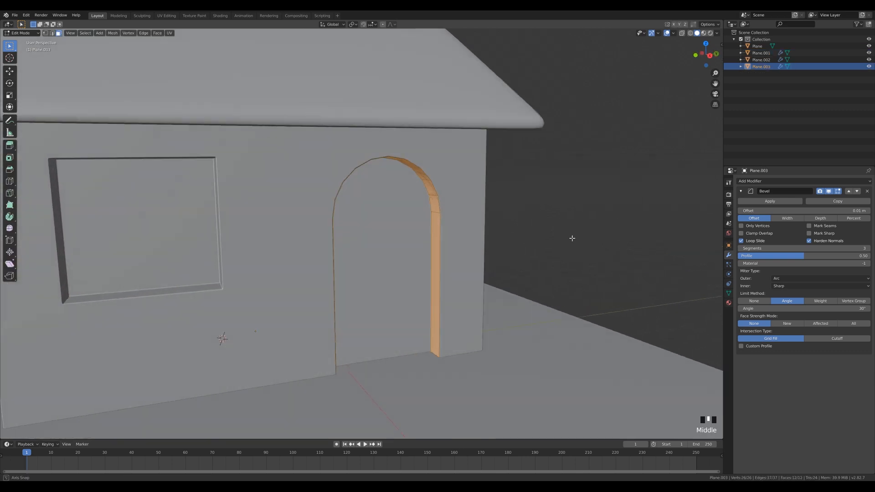
pyautogui.hotkey('alt', 'e')
pyautogui.click(603, 315)
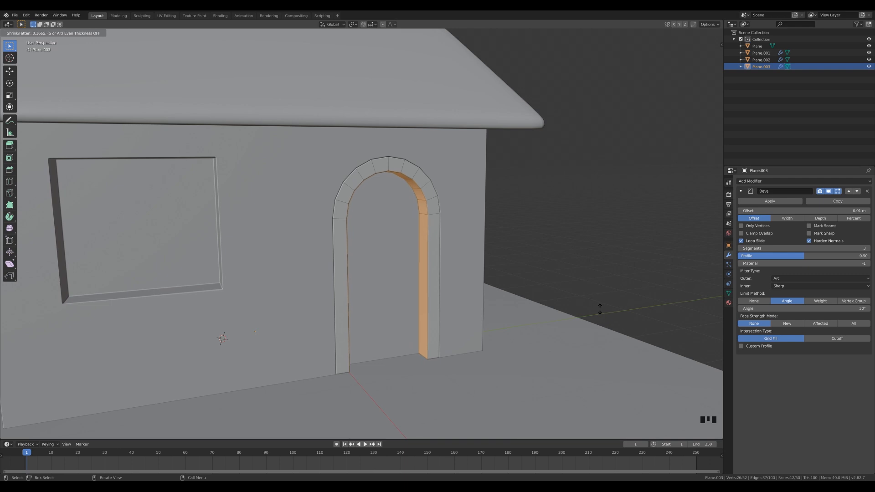
pyautogui.click(600, 309)
# Move the front faces of the door frame out from the wall about 0.08 m along X
pyautogui.click(435, 237)
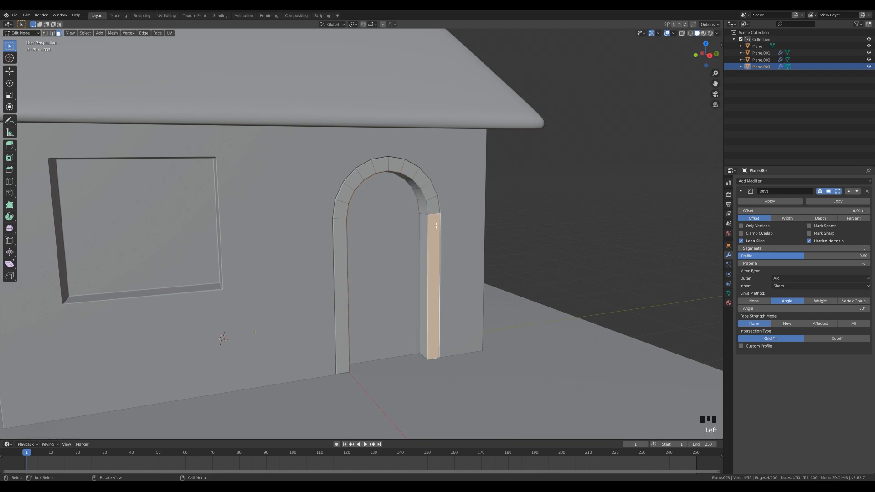
pyautogui.keyDown('ctrl'); pyautogui.click(405, 167); pyautogui.keyUp('ctrl')
pyautogui.keyDown('ctrl'); pyautogui.click(355, 179); pyautogui.keyUp('ctrl')
pyautogui.keyDown('ctrl'); pyautogui.click(341, 243); pyautogui.keyUp('ctrl')
pyautogui.moveTo(483, 268); pyautogui.dragTo(529, 282, button='middle')
pyautogui.press('g')
pyautogui.press('x')
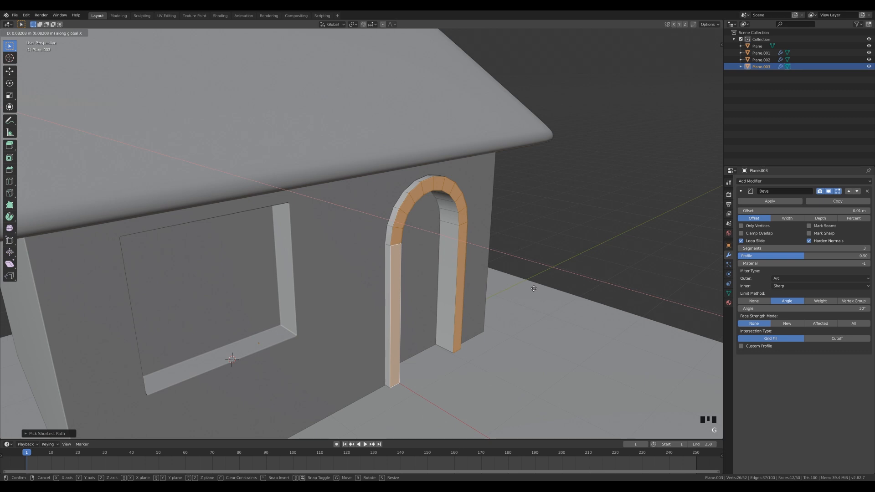
pyautogui.click(534, 288)
pyautogui.scroll(-6, 504, 276)
pyautogui.press('Tab')
pyautogui.moveTo(438, 294)
pyautogui.mouseDown(button='middle')
pyautogui.moveTo(472, 294)
pyautogui.moveTo(445, 289)
pyautogui.moveTo(452, 293)
pyautogui.mouseUp(button='middle')
pyautogui.scroll(-2, 465, 295)
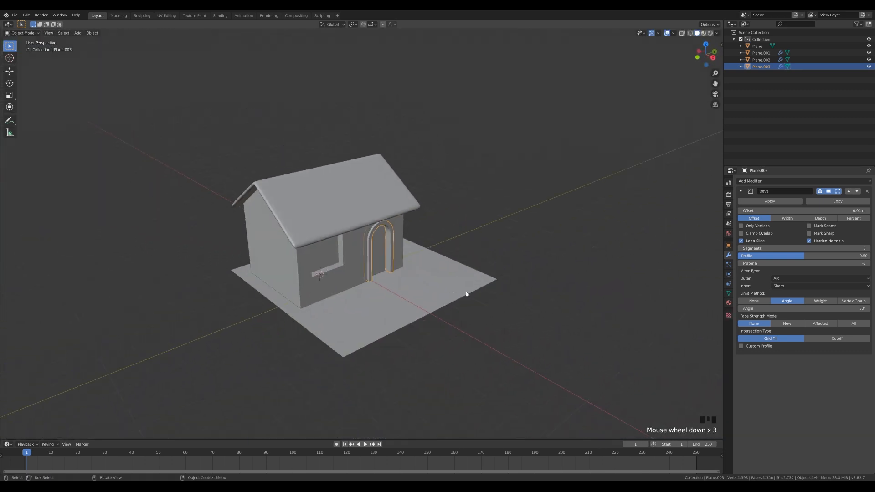
# Edit the building and door frame together in a wireframe right view and lower the curved top of the doorway slightly
pyautogui.scroll(4, 466, 295)
pyautogui.moveTo(506, 283); pyautogui.dragTo(488, 253, button='middle')
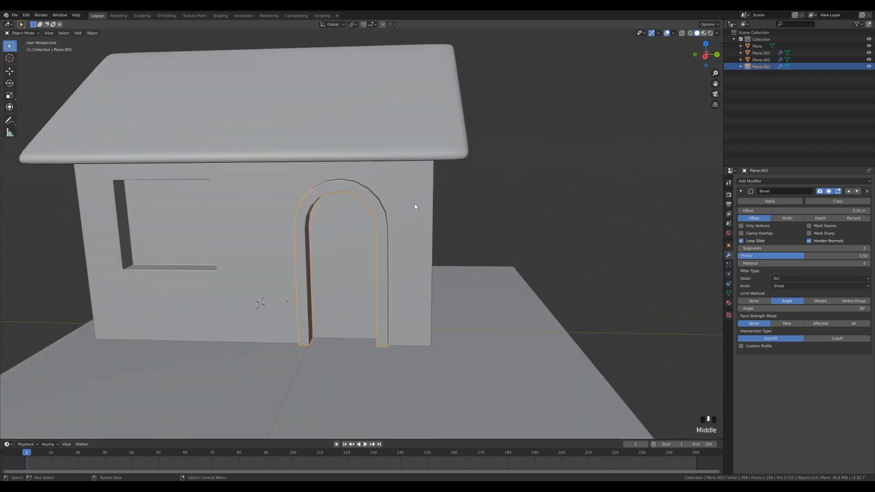
pyautogui.moveTo(403, 225)
pyautogui.mouseDown(button='middle')
pyautogui.moveTo(431, 213)
pyautogui.moveTo(406, 223)
pyautogui.mouseUp(button='middle')
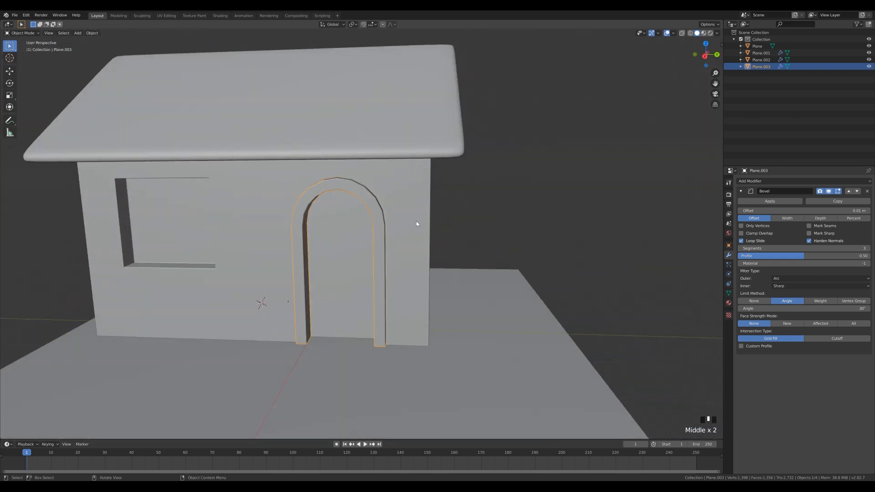
pyautogui.press('KP_3')
pyautogui.moveTo(481, 226); pyautogui.dragTo(363, 220)
pyautogui.press('Tab')
pyautogui.press('1')
pyautogui.press('z')
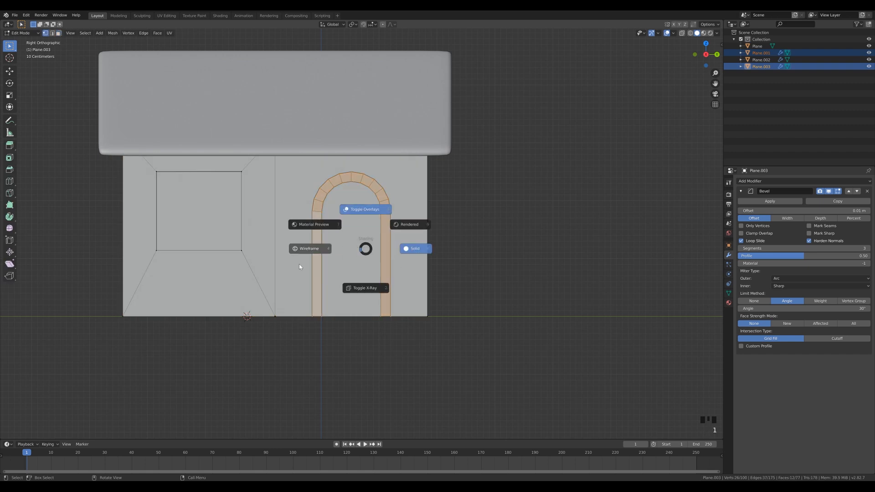
pyautogui.press('z')
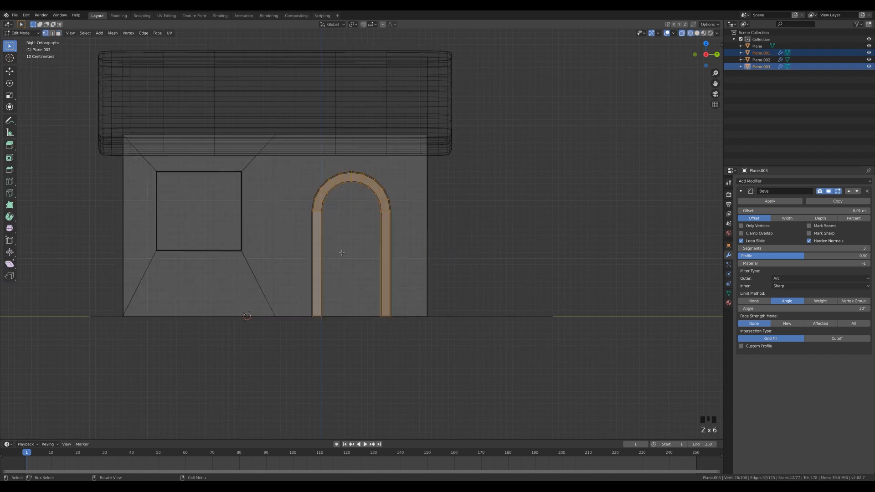
pyautogui.moveTo(299, 165); pyautogui.dragTo(413, 235)
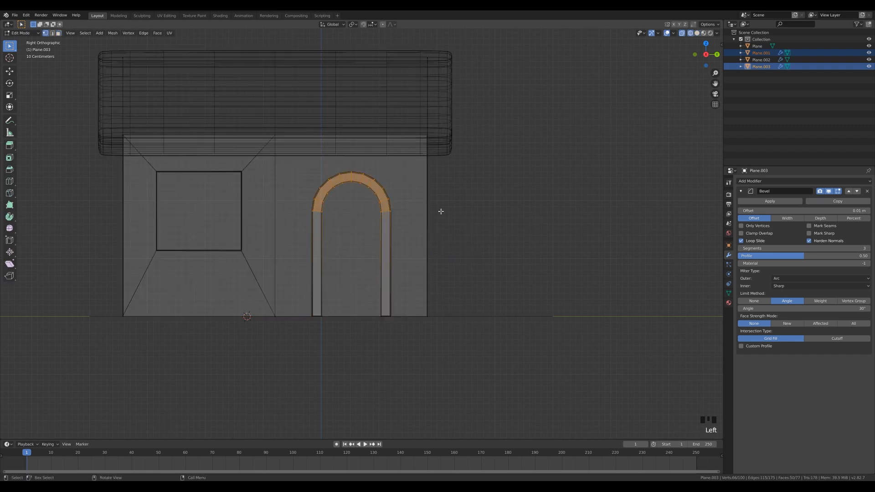
pyautogui.press('g')
pyautogui.click(438, 220)
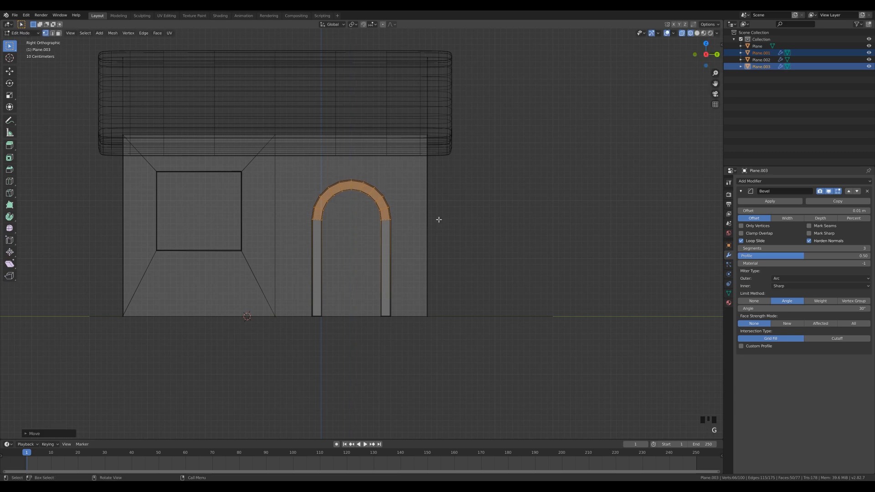
# Lower the window recess about 0.28 m along Z and return to solid shading in Object Mode
pyautogui.moveTo(152, 170); pyautogui.dragTo(255, 255)
pyautogui.press('g')
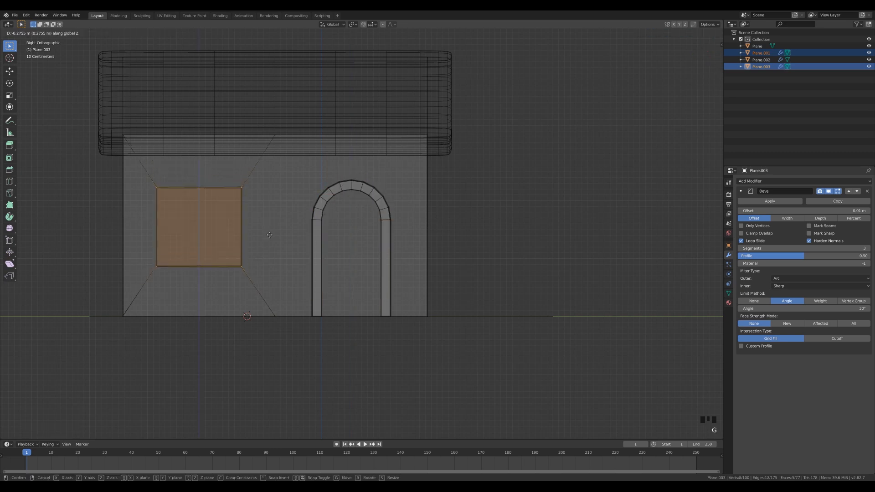
pyautogui.click(270, 235)
pyautogui.moveTo(270, 235); pyautogui.dragTo(429, 224, button='middle')
pyautogui.press('Tab')
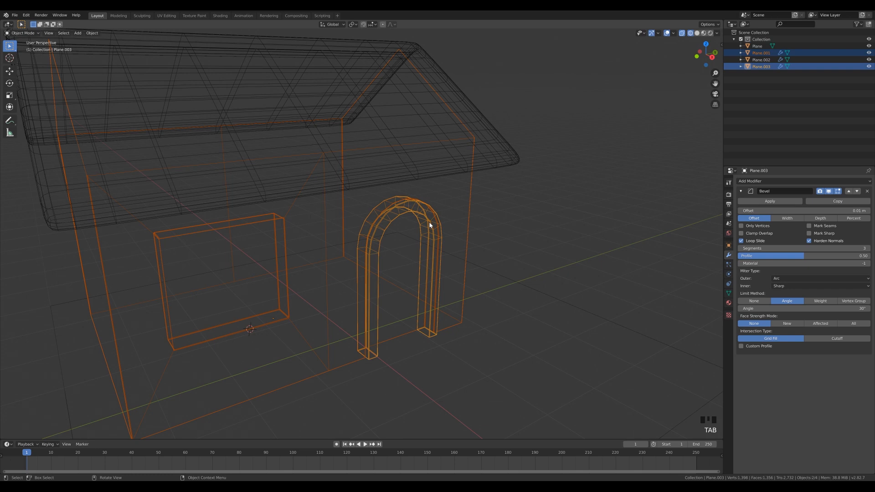
pyautogui.press('z')
pyautogui.click(535, 231)
pyautogui.keyDown('shift'); pyautogui.moveTo(506, 264); pyautogui.dragTo(530, 253, button='middle'); pyautogui.keyUp('shift')
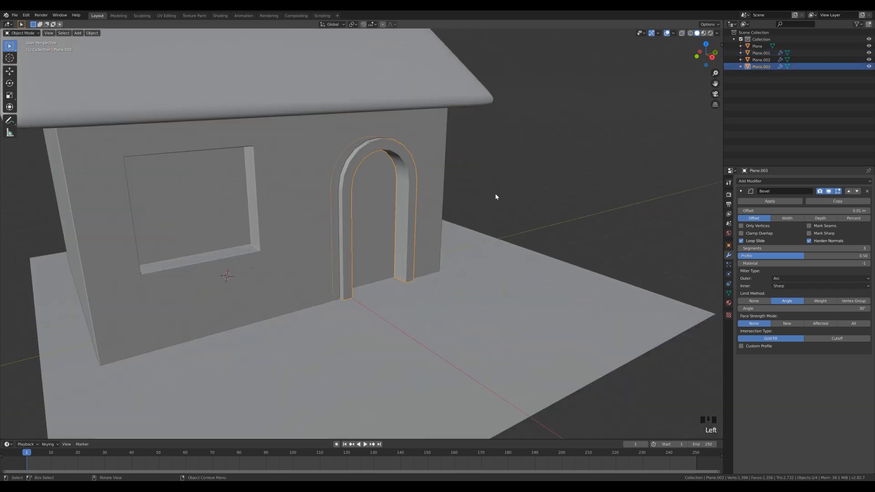
# Separate the door face inside the arch from the building into its own object
pyautogui.click(437, 182)
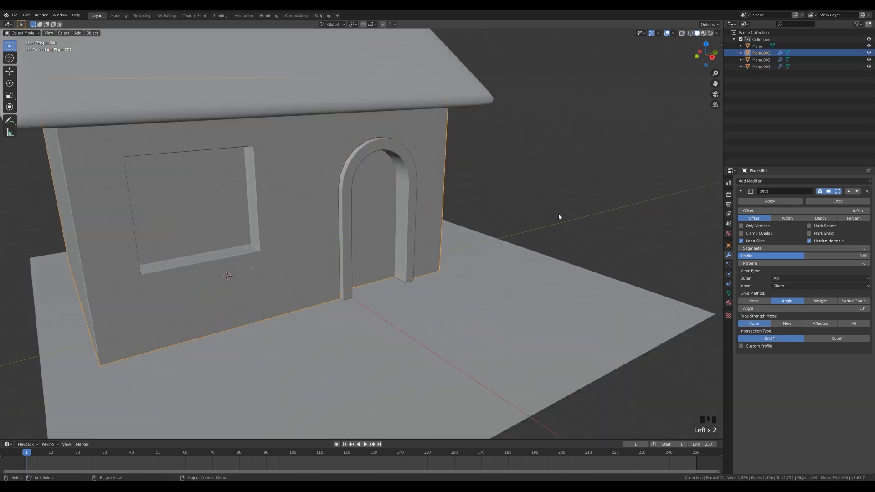
pyautogui.press('Tab')
pyautogui.press('3')
pyautogui.click(369, 207)
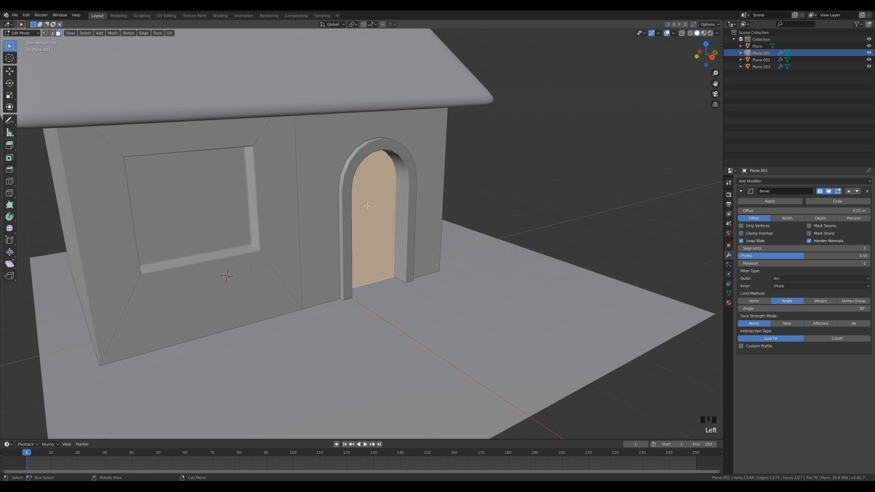
pyautogui.press('p')
pyautogui.click(370, 207)
pyautogui.press('Tab')
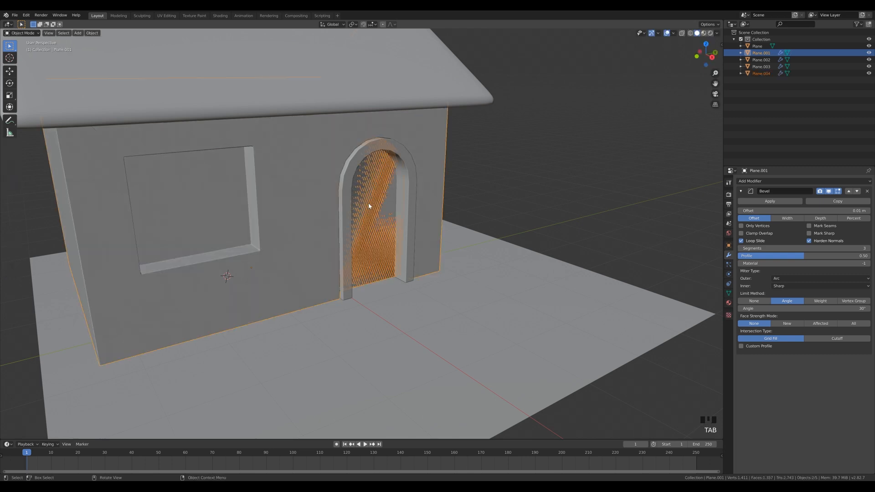
# Extrude the separated door face about 0.14 m along its normal to give the door thickness
pyautogui.hotkey('alt', 'a')
pyautogui.click(369, 207)
pyautogui.press('Tab')
pyautogui.press('a')
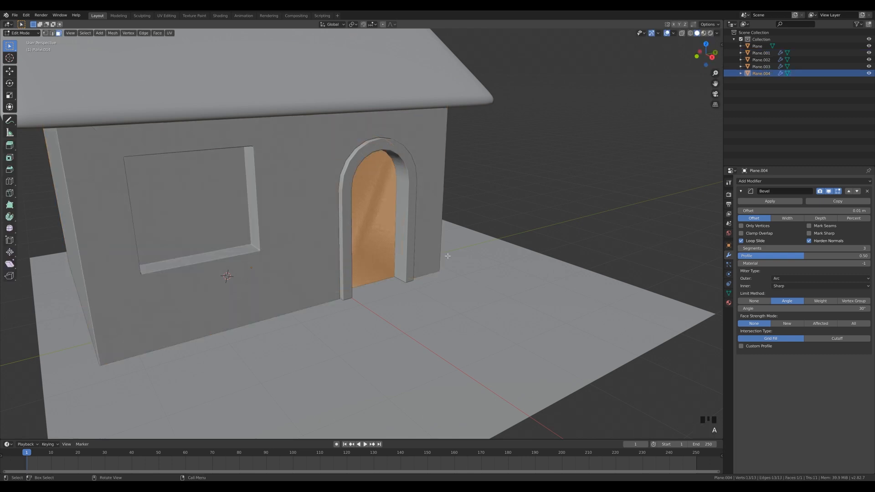
pyautogui.moveTo(441, 253); pyautogui.dragTo(455, 259, button='middle')
pyautogui.press('e')
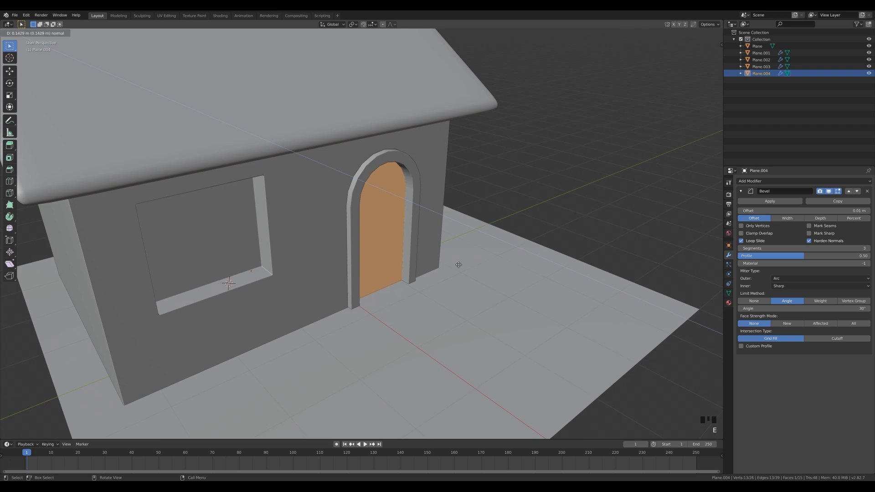
pyautogui.click(458, 265)
pyautogui.moveTo(458, 266); pyautogui.dragTo(483, 255, button='middle')
pyautogui.scroll(3, 496, 248)
pyautogui.scroll(2, 496, 248)
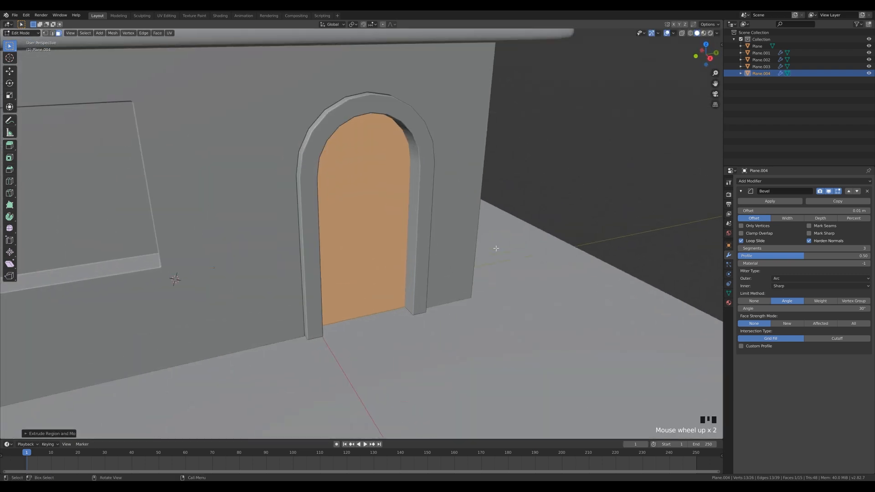
pyautogui.press('Tab')
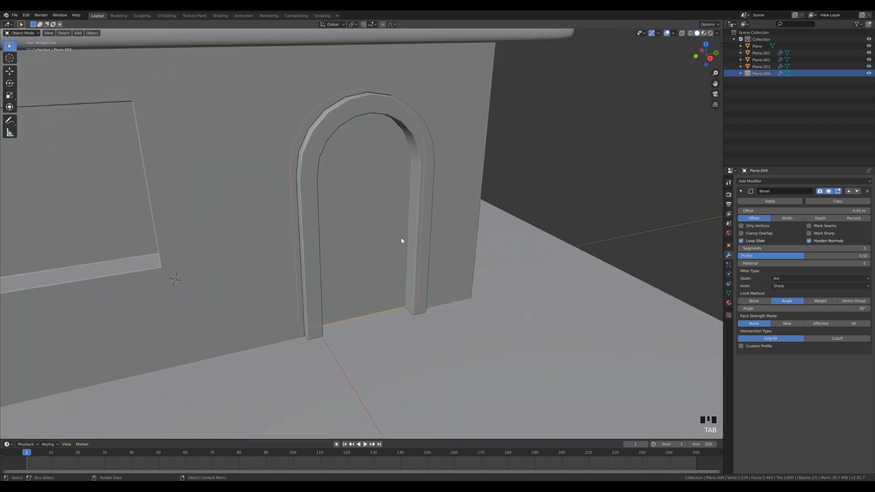
# Place the 3D cursor on the door near its opening edge, add a Round Cube there and shade it smooth
pyautogui.keyDown('shift'); pyautogui.rightClick(398, 222); pyautogui.keyUp('shift')
pyautogui.hotkey('shift', 'a')
pyautogui.moveTo(488, 230)
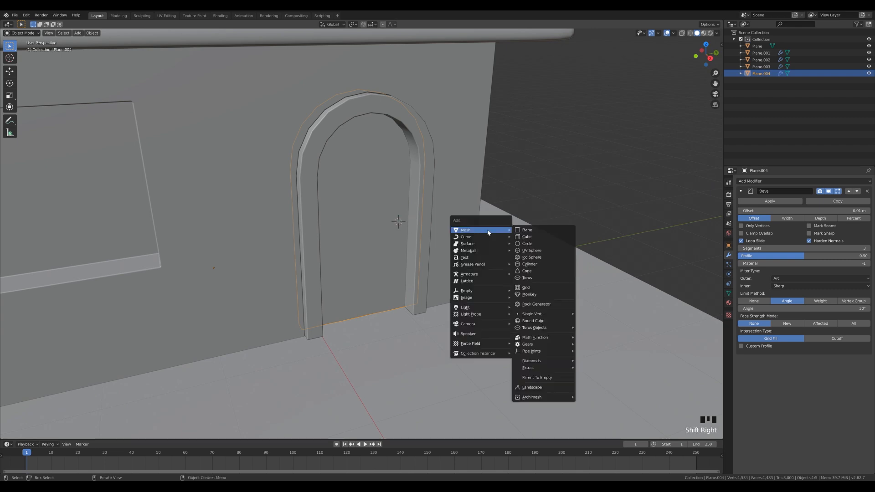
pyautogui.click(550, 320)
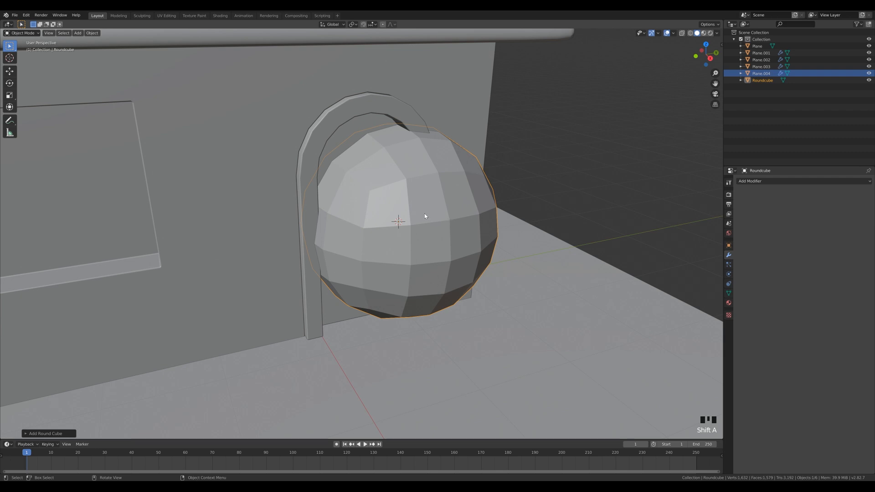
pyautogui.rightClick(436, 221)
pyautogui.click(436, 221)
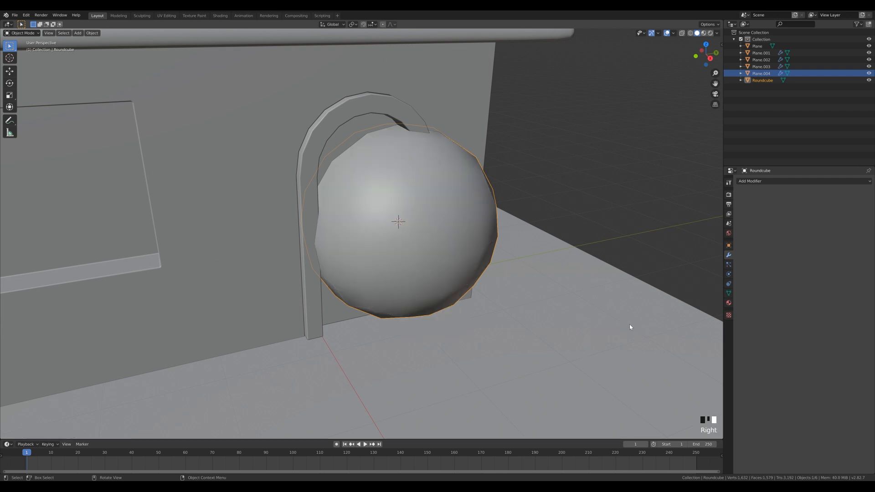
# Scale the round cube to about 0.055 as a doorknob and move it along X to sit on the door
pyautogui.press('s')
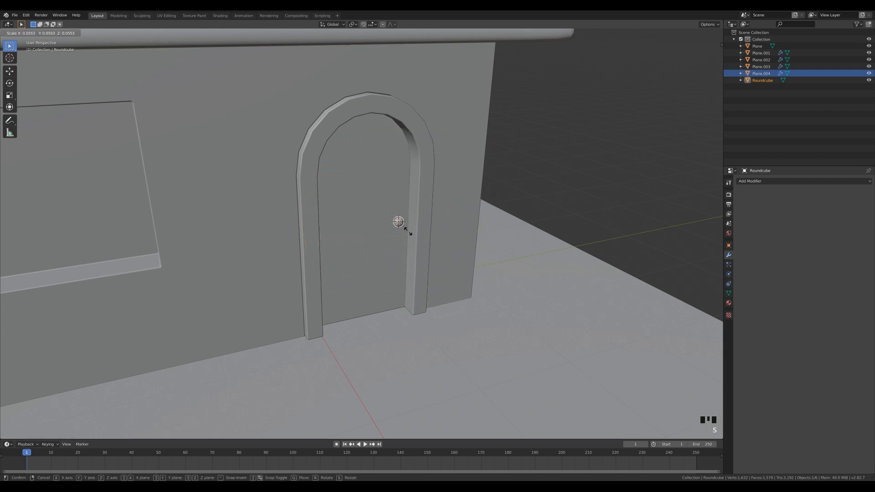
pyautogui.click(408, 233)
pyautogui.scroll(3, 501, 238)
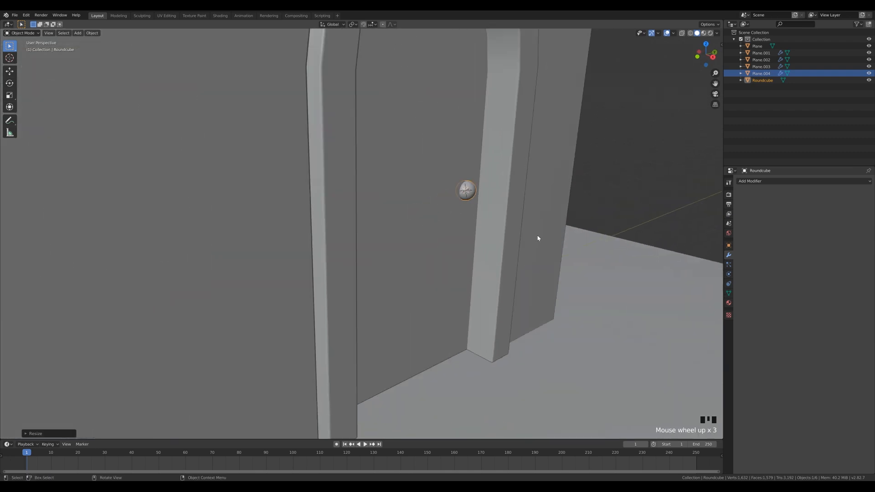
pyautogui.press('g')
pyautogui.press('x')
pyautogui.click(541, 237)
pyautogui.scroll(-5, 538, 228)
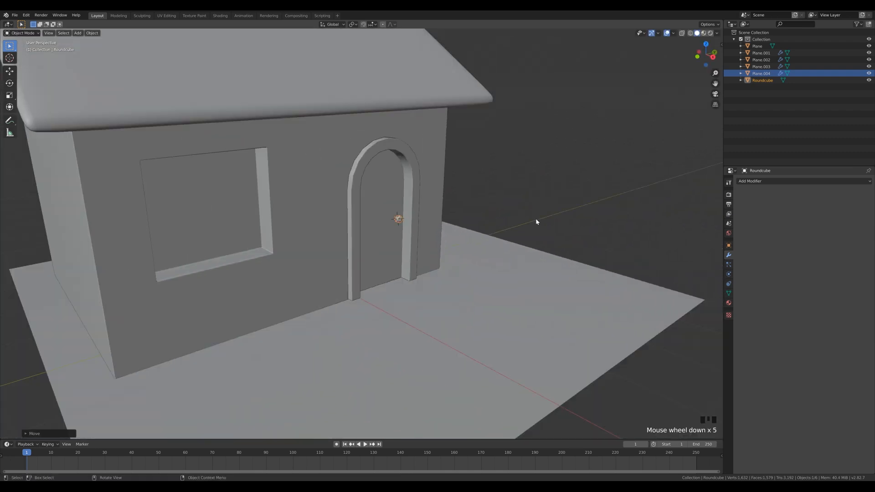
pyautogui.click(475, 217)
pyautogui.moveTo(474, 217)
pyautogui.mouseDown(button='middle')
pyautogui.moveTo(444, 206)
pyautogui.moveTo(480, 208)
pyautogui.moveTo(470, 206)
pyautogui.mouseUp(button='middle')
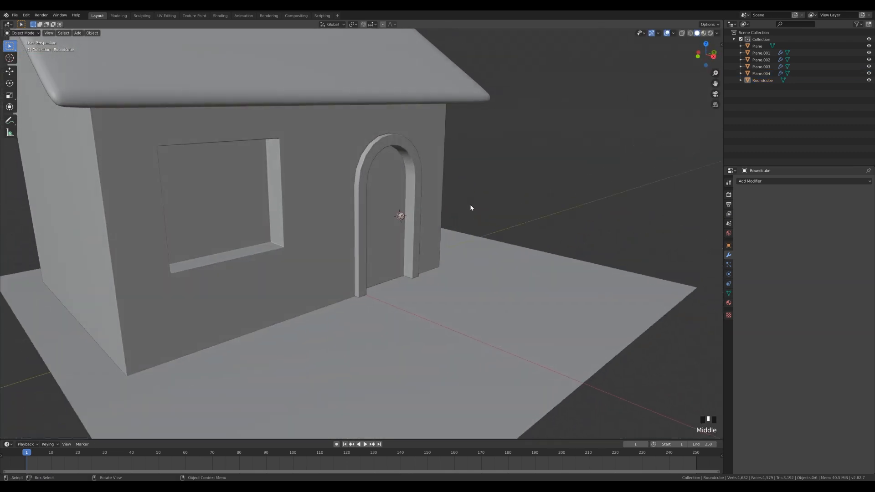
# Duplicate the back face of the window recess in the building and separate the copy into its own object
pyautogui.click(271, 194)
pyautogui.keyDown('shift'); pyautogui.moveTo(394, 198); pyautogui.dragTo(474, 197, button='middle'); pyautogui.keyUp('shift')
pyautogui.press('Tab')
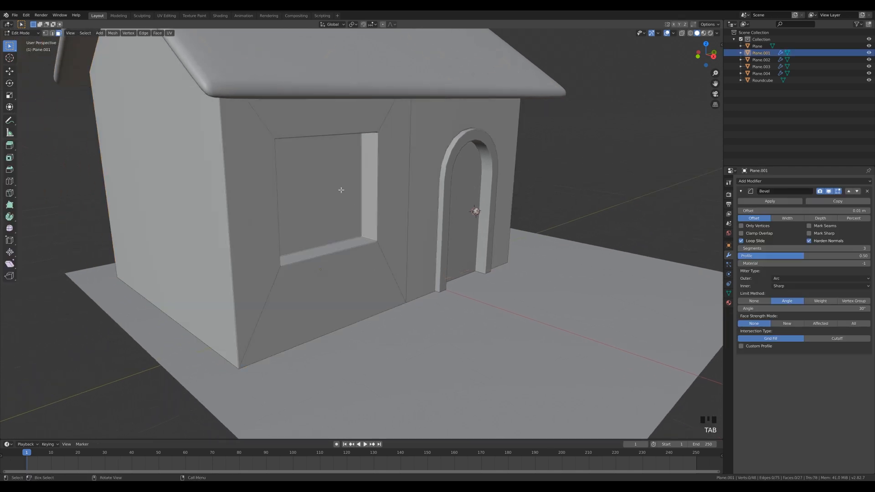
pyautogui.click(358, 198)
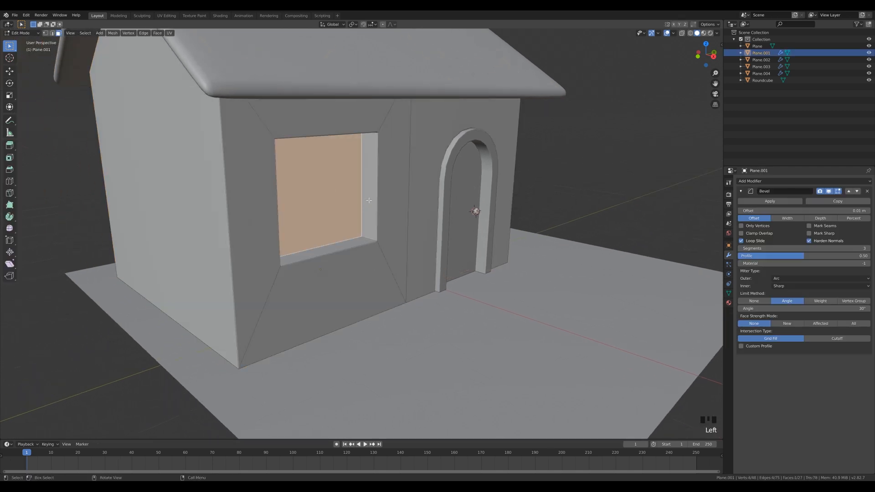
pyautogui.hotkey('shift', 'd')
pyautogui.press('p')
pyautogui.click(369, 200)
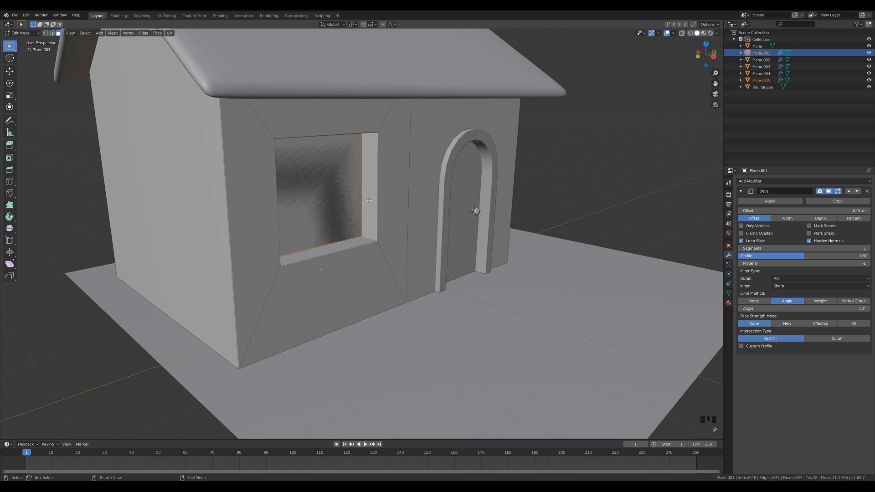
pyautogui.press('Tab')
pyautogui.click(333, 197)
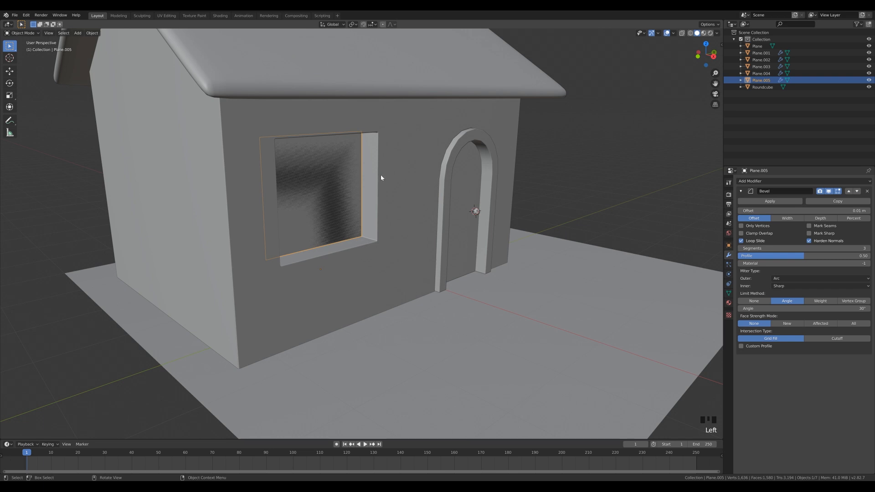
# Inset the separated window face and delete its inner face to leave a flat rectangular frame
pyautogui.press('Tab')
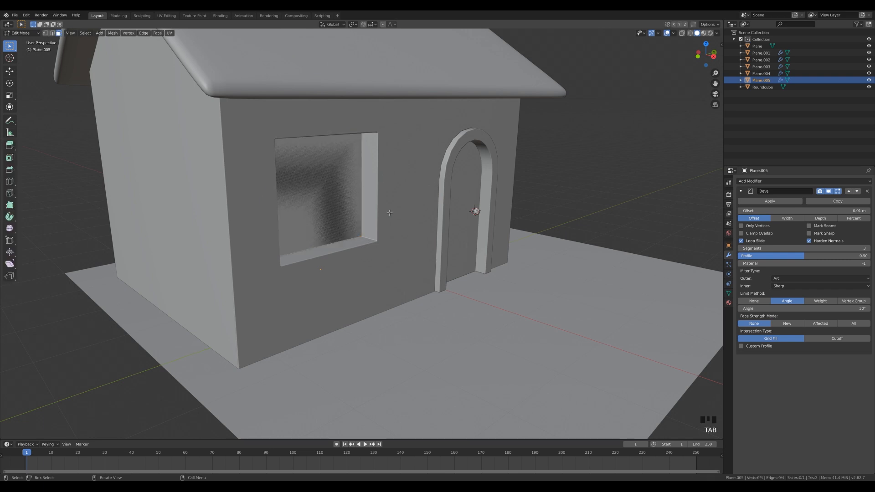
pyautogui.click(324, 203)
pyautogui.moveTo(441, 238); pyautogui.dragTo(395, 252, button='middle')
pyautogui.press('i')
pyautogui.click(485, 270)
pyautogui.click(308, 224)
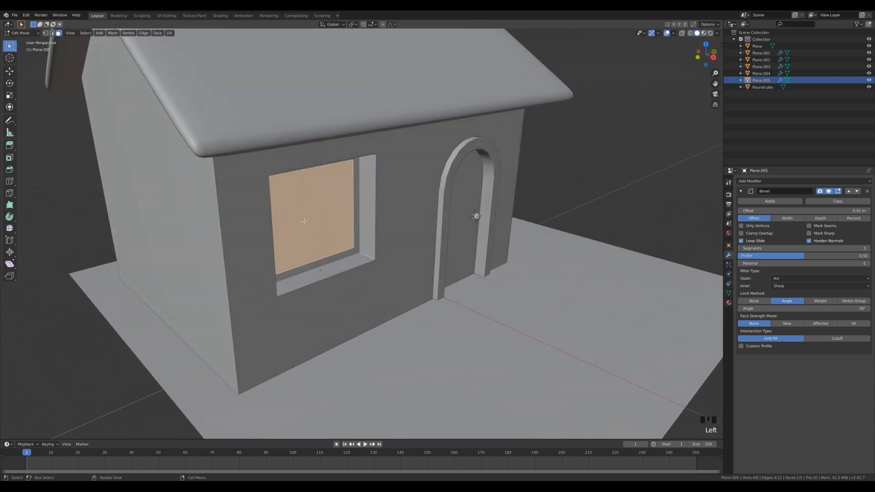
pyautogui.press('x')
pyautogui.click(292, 215)
# Extrude the whole window frame about 0.16 m along its normal to give it depth
pyautogui.press('a')
pyautogui.moveTo(412, 267); pyautogui.dragTo(436, 286, button='middle')
pyautogui.press('e')
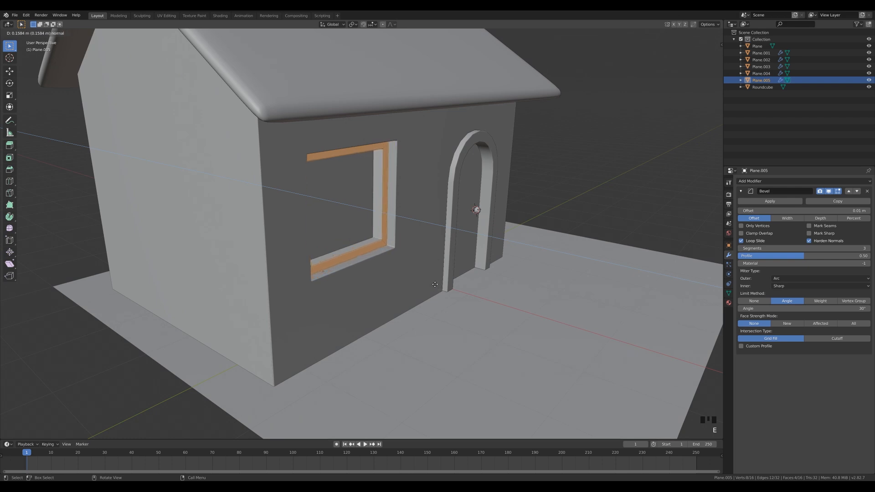
pyautogui.click(435, 284)
pyautogui.moveTo(433, 286); pyautogui.dragTo(342, 213, button='middle')
# Separate a copy of the window frame's inner vertical edge into its own object and select it
pyautogui.press('2')
pyautogui.click(366, 209)
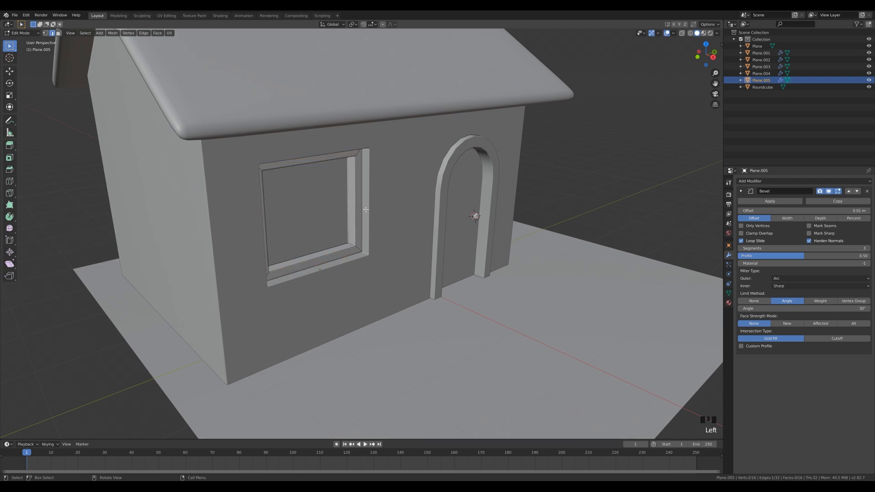
pyautogui.press('p')
pyautogui.click(481, 220)
pyautogui.press('Tab')
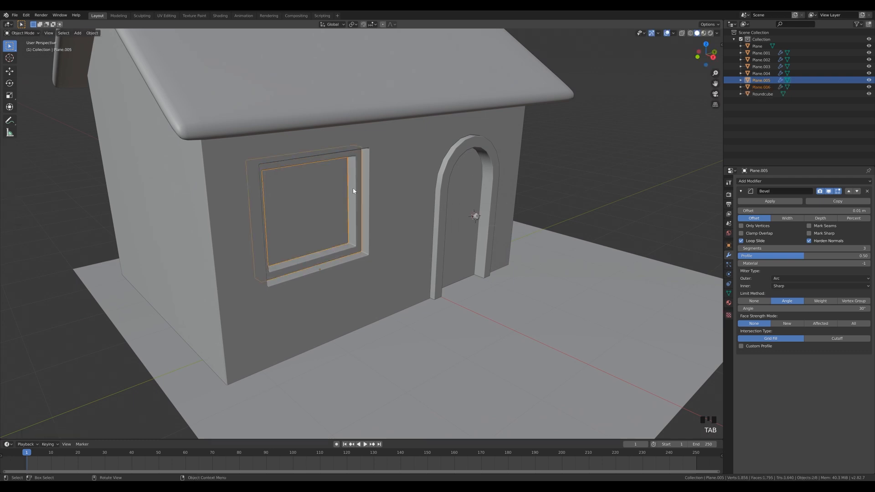
pyautogui.click(350, 190)
pyautogui.click(349, 191)
pyautogui.click(348, 193)
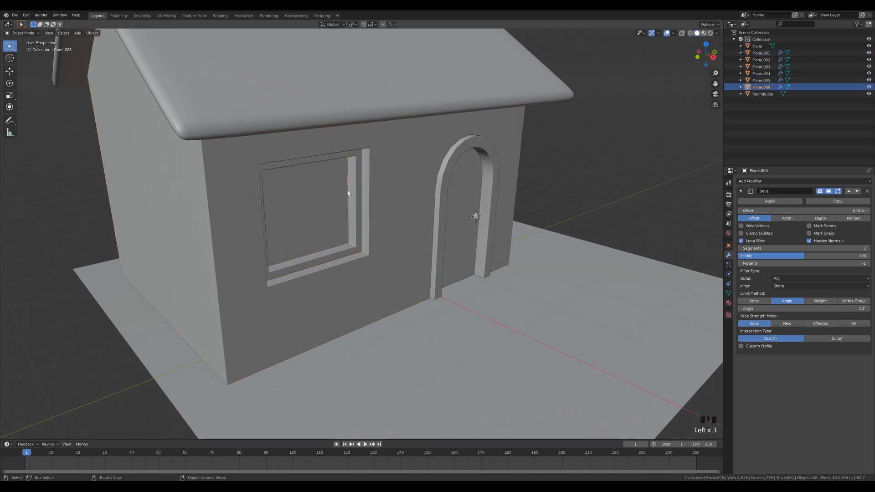
# Extrude the separated vertical edge about 0.1 m along negative Y to form a flat window bar
pyautogui.press('Tab')
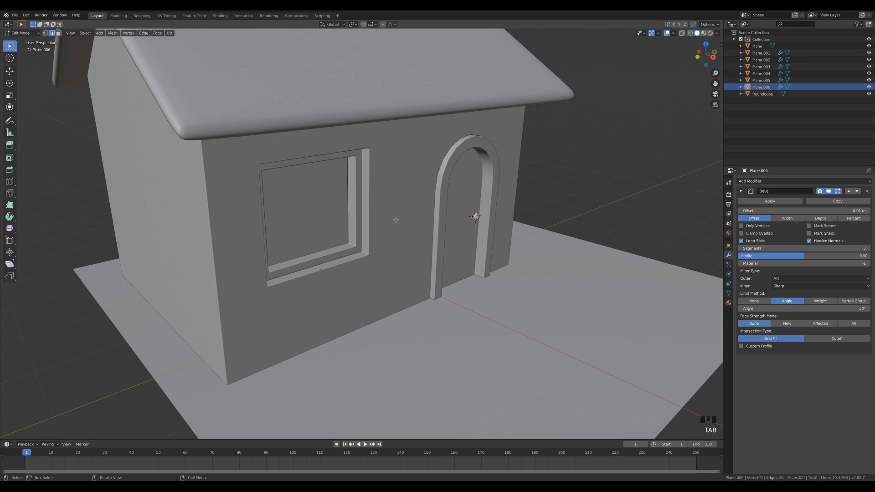
pyautogui.click(365, 219)
pyautogui.press('e')
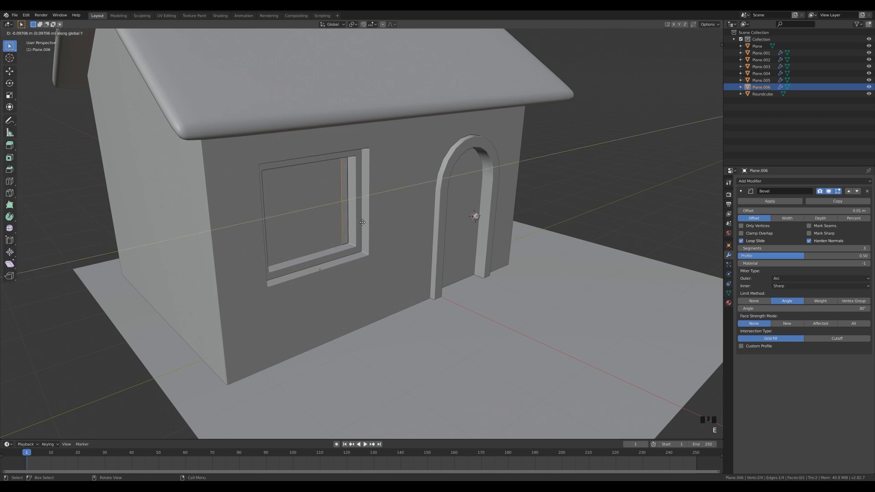
pyautogui.click(362, 222)
# Move the window bar along Y to the middle of the window opening, aligning it in a right-side wireframe view
pyautogui.press('a')
pyautogui.press('g')
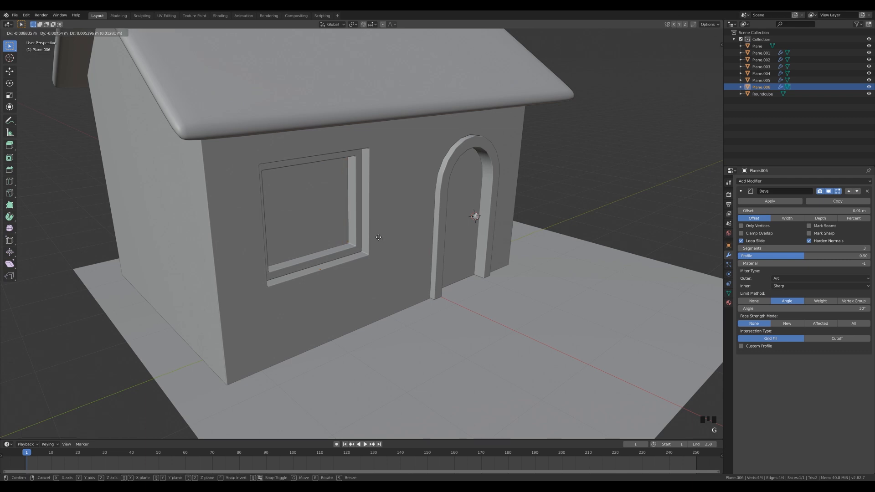
pyautogui.press('y')
pyautogui.click(342, 240)
pyautogui.press('KP_3')
pyautogui.scroll(5, 416, 204)
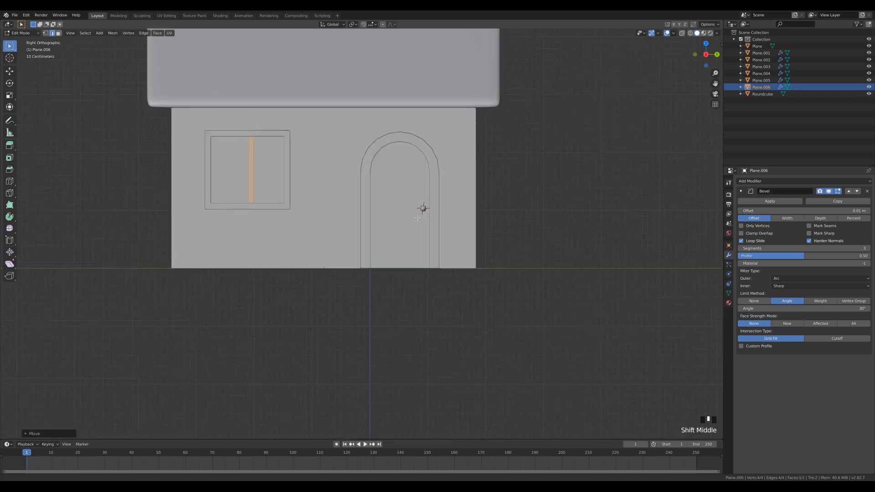
pyautogui.press('z')
pyautogui.click(269, 207)
pyautogui.scroll(-3, 269, 199)
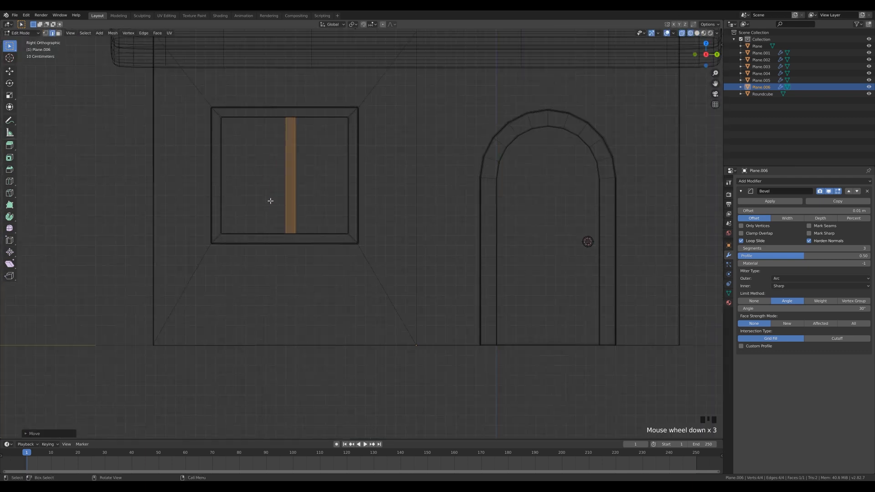
pyautogui.press('g')
pyautogui.press('y')
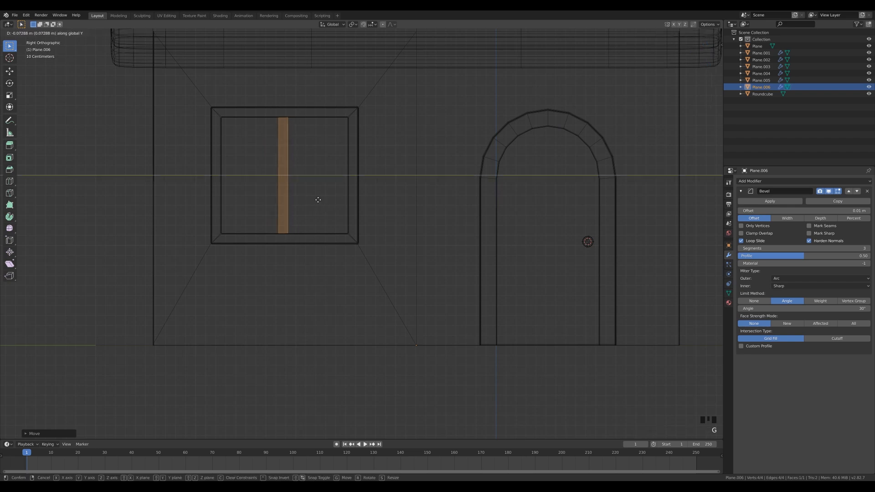
pyautogui.click(318, 199)
# Extrude the central window bar about 0.11 m along its normal in solid shading
pyautogui.moveTo(318, 199); pyautogui.dragTo(434, 242, button='middle')
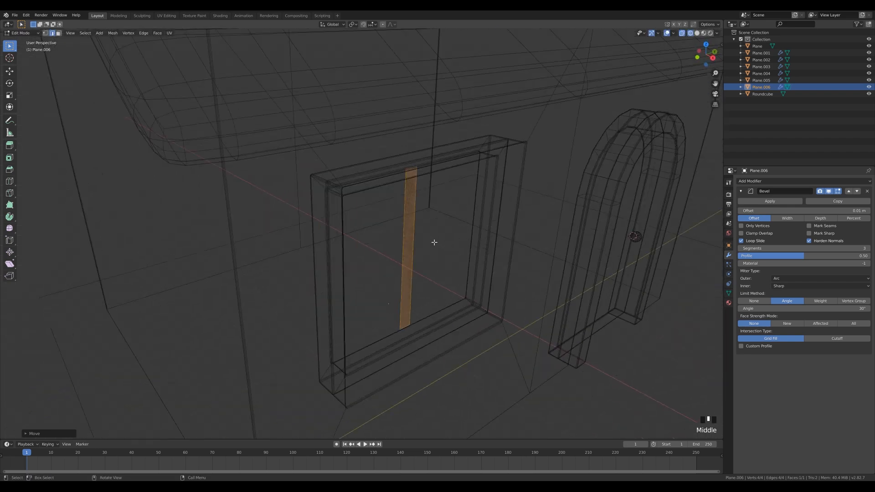
pyautogui.hotkey('shift', 'z')
pyautogui.press('e')
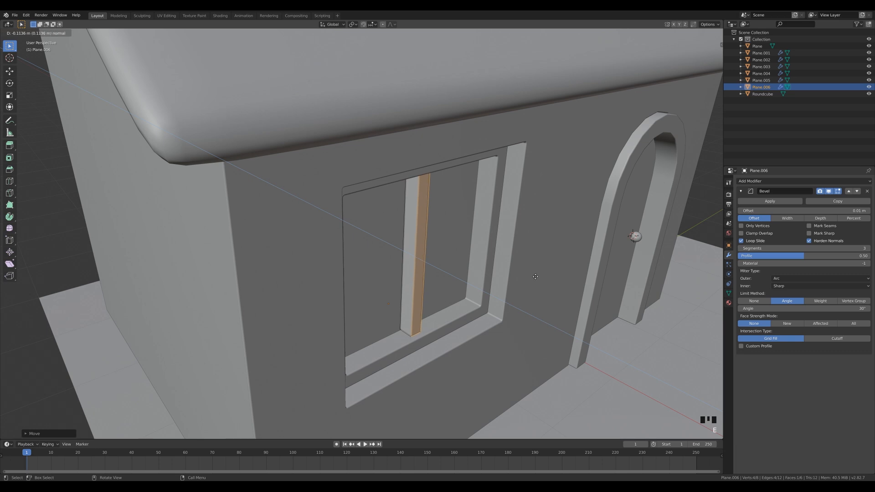
pyautogui.click(535, 276)
pyautogui.scroll(-3, 535, 276)
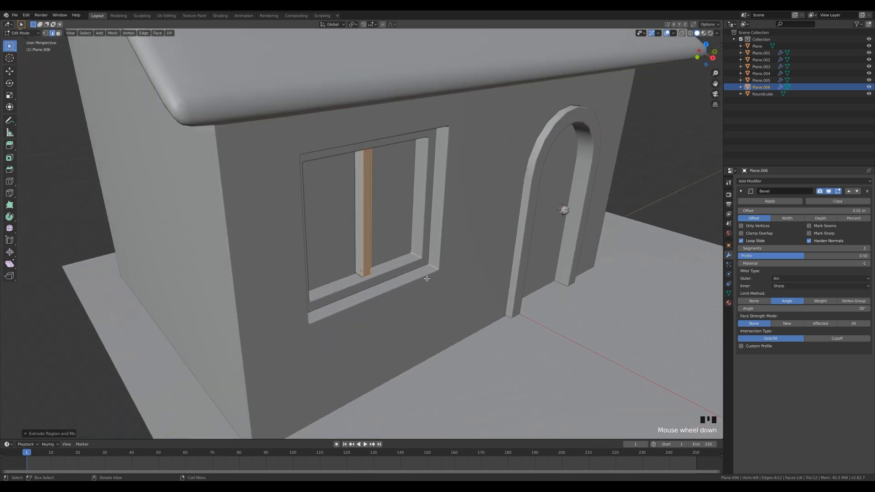
# Select the building's recessed window face and examine the window and the whole house from several angles
pyautogui.press('Tab')
pyautogui.click(383, 215)
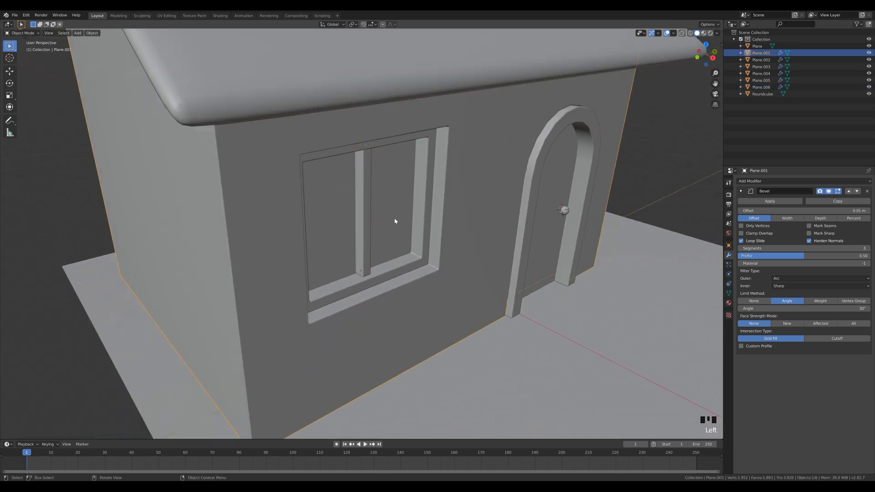
pyautogui.press('Tab')
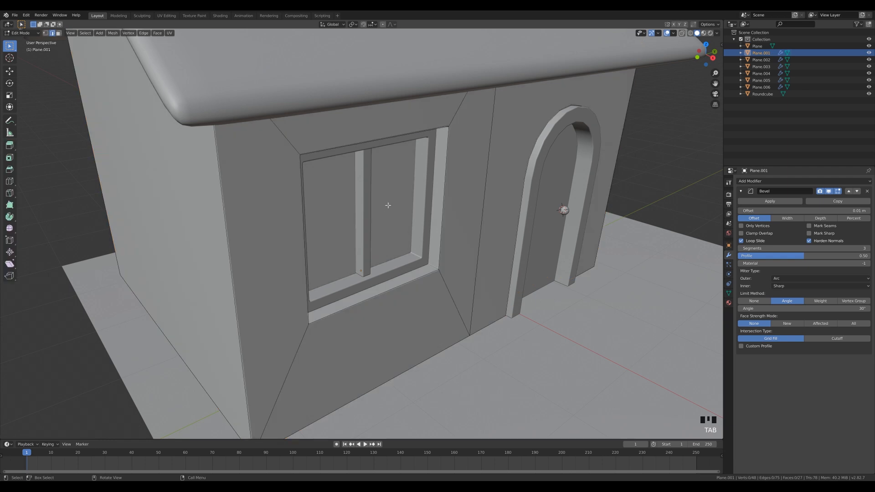
pyautogui.press('3')
pyautogui.click(397, 206)
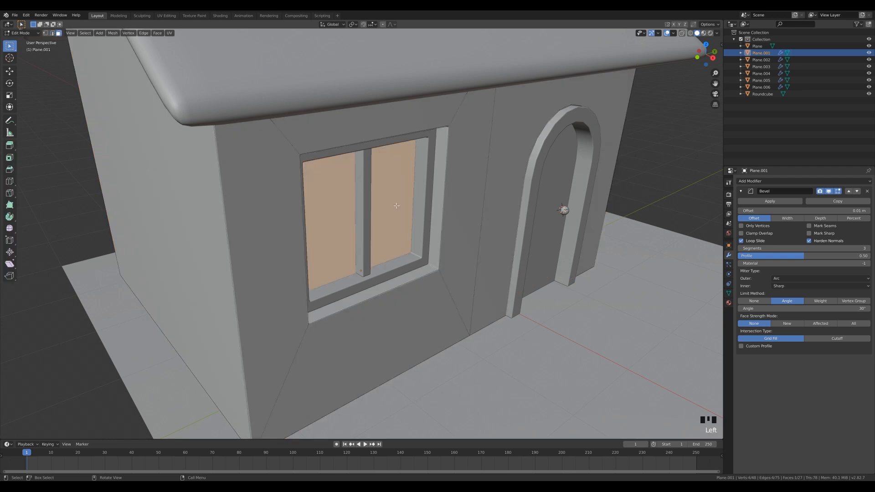
pyautogui.moveTo(404, 217); pyautogui.dragTo(181, 137, button='middle')
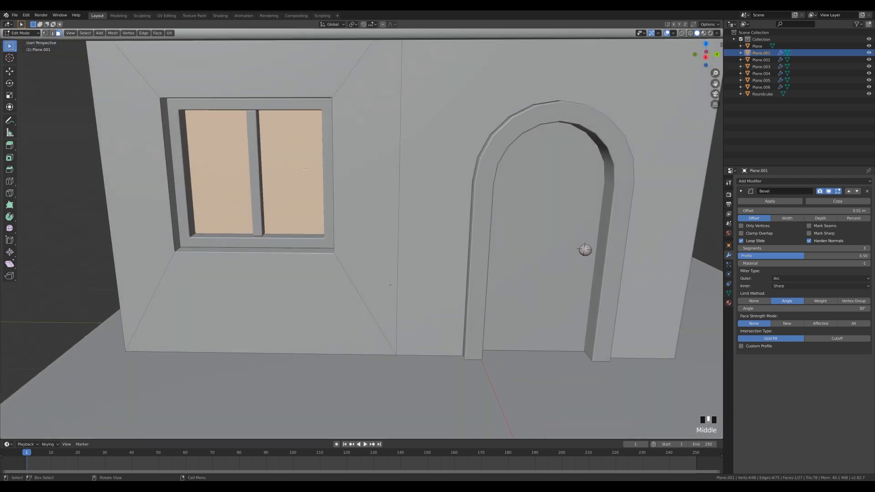
pyautogui.moveTo(306, 169); pyautogui.dragTo(416, 197, button='middle')
pyautogui.scroll(-2, 367, 167)
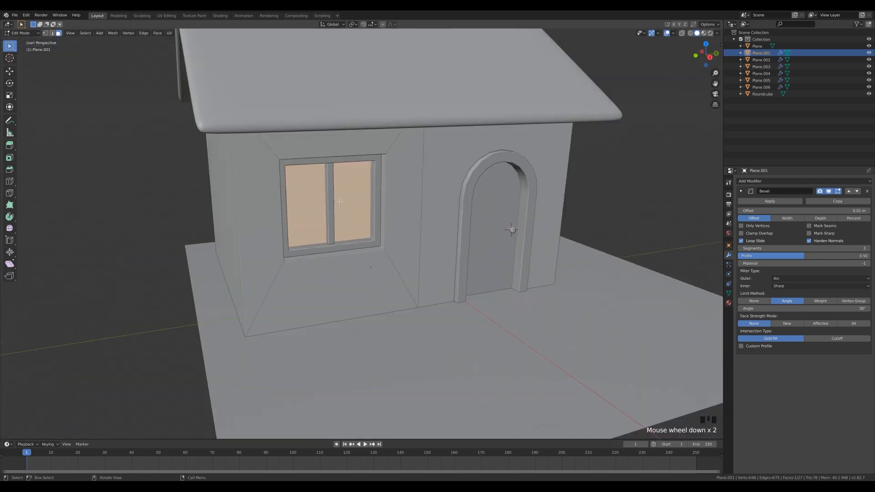
pyautogui.press('Tab')
pyautogui.scroll(-3, 432, 242)
pyautogui.moveTo(493, 225)
pyautogui.mouseDown(button='middle')
pyautogui.moveTo(511, 228)
pyautogui.moveTo(504, 231)
pyautogui.mouseUp(button='middle')
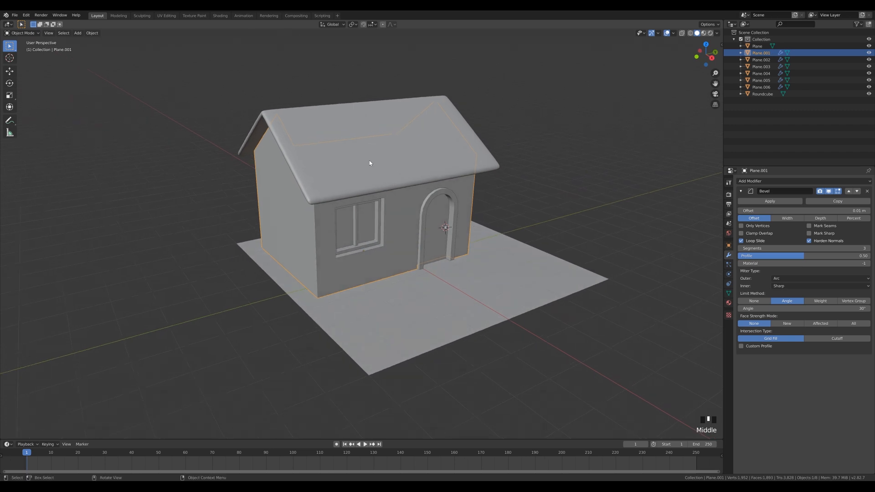
pyautogui.moveTo(521, 199); pyautogui.dragTo(516, 190, button='middle')
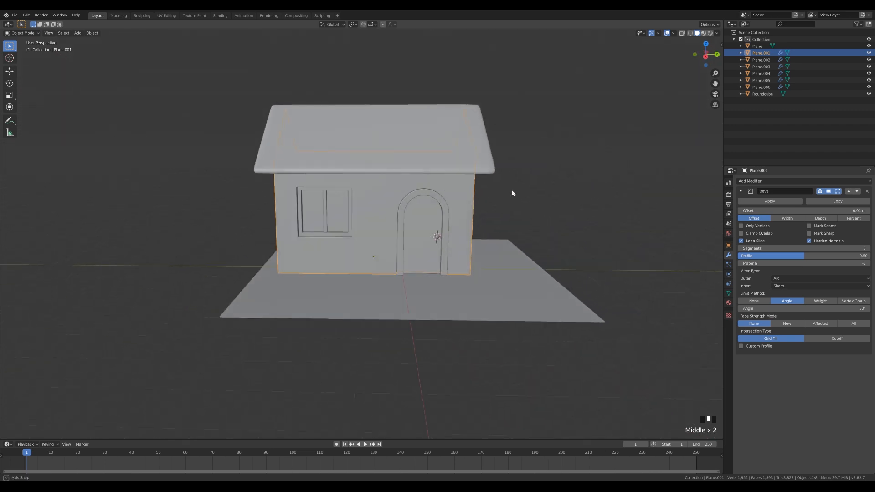
# Select the building, roof, door and window parts together and move them along Y on the ground plane
pyautogui.moveTo(134, 51); pyautogui.dragTo(534, 220)
pyautogui.moveTo(485, 215); pyautogui.dragTo(512, 226, button='middle')
pyautogui.press('g')
pyautogui.press('y')
pyautogui.click(514, 222)
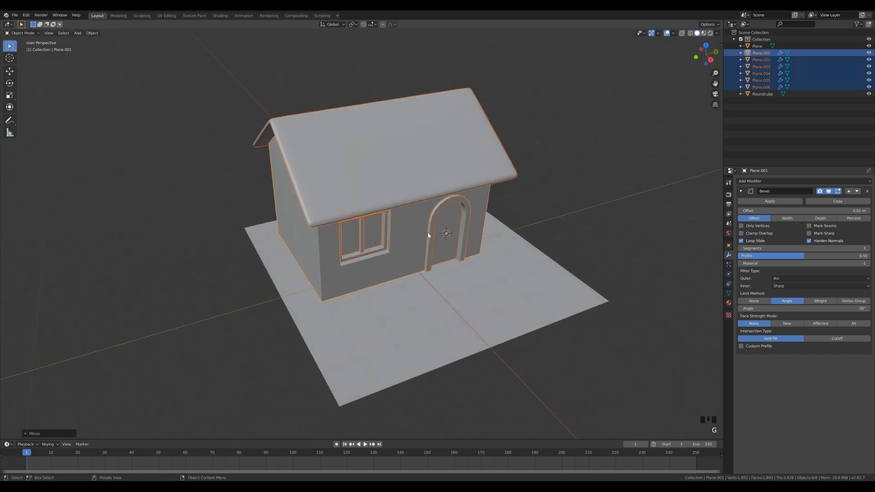
# Duplicate the bottom edge of the building's gable-side wall and separate the copy into its own object
pyautogui.moveTo(479, 227); pyautogui.dragTo(348, 257, button='middle')
pyautogui.moveTo(343, 293); pyautogui.dragTo(342, 304)
pyautogui.moveTo(449, 314); pyautogui.dragTo(441, 300, button='middle')
pyautogui.press('Tab')
pyautogui.press('2')
pyautogui.click(307, 276)
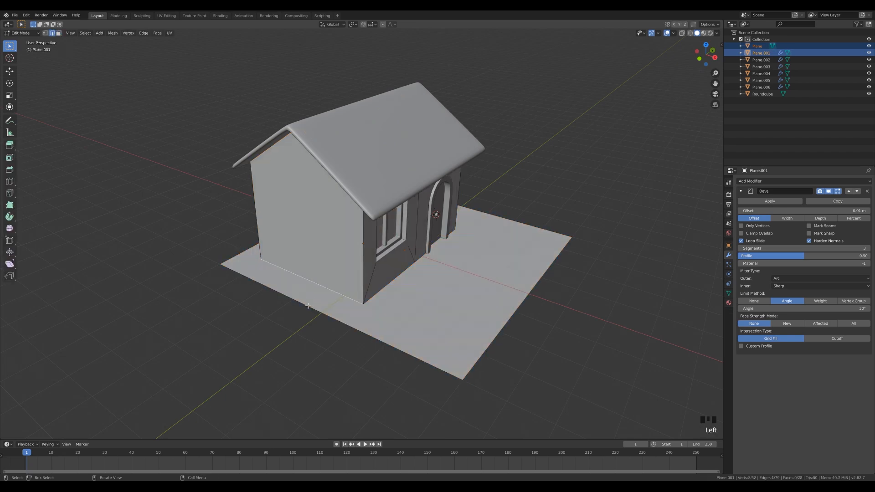
pyautogui.hotkey('shift', 'd')
pyautogui.rightClick(451, 295)
pyautogui.press('p')
pyautogui.click(451, 295)
pyautogui.press('Tab')
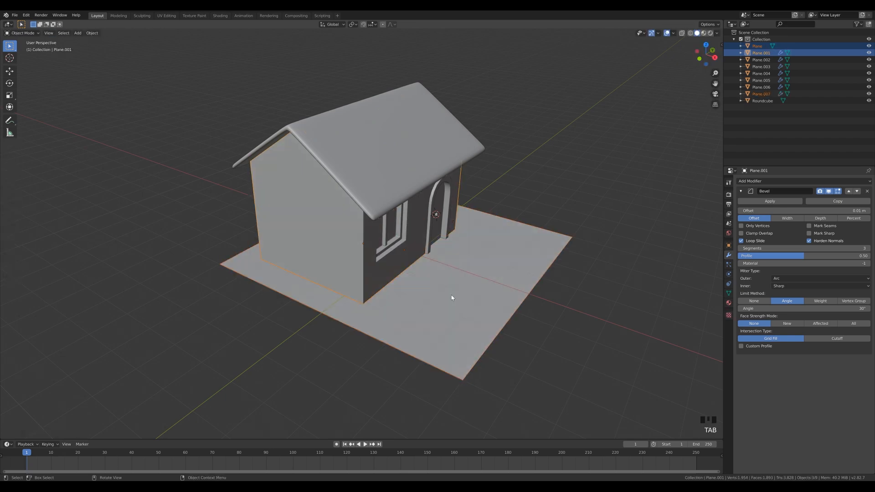
# Select the separated wall-base edge and scale it along X to about 0.22 for the chimney base width
pyautogui.click(301, 279)
pyautogui.click(301, 278)
pyautogui.click(304, 277)
pyautogui.click(301, 279)
pyautogui.click(301, 279)
pyautogui.click(301, 279)
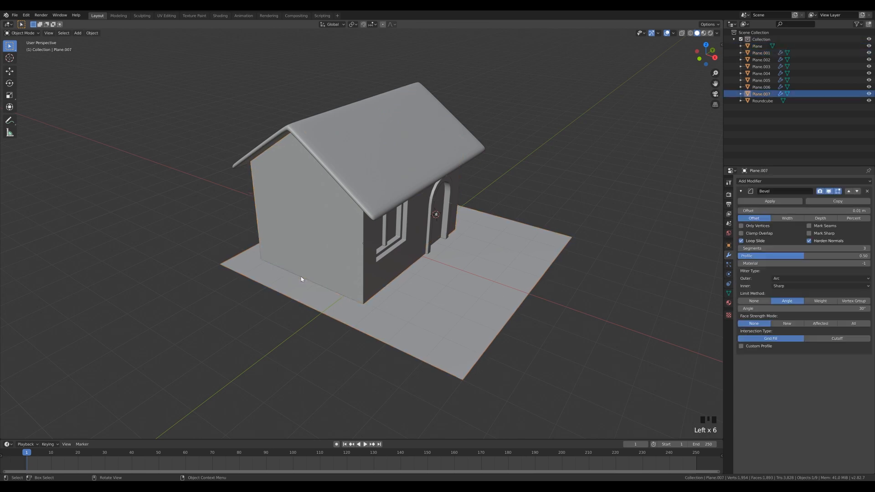
pyautogui.press('Tab')
pyautogui.press('1')
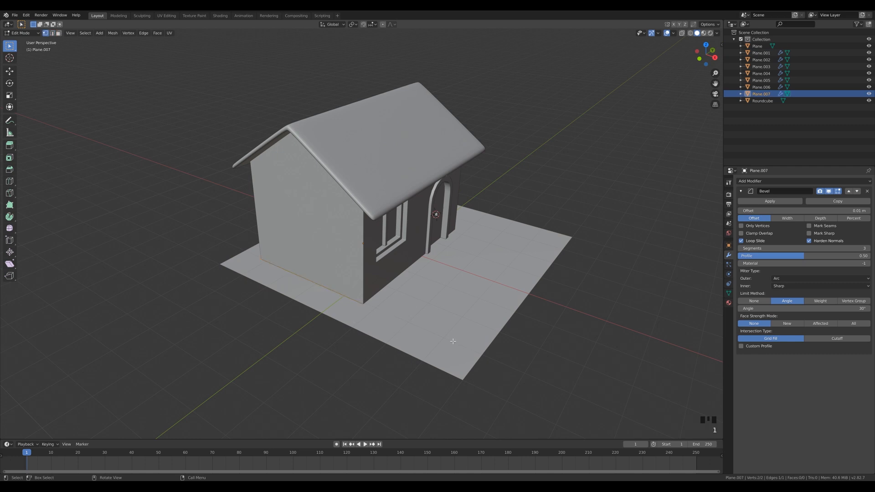
pyautogui.press('s')
pyautogui.press('x')
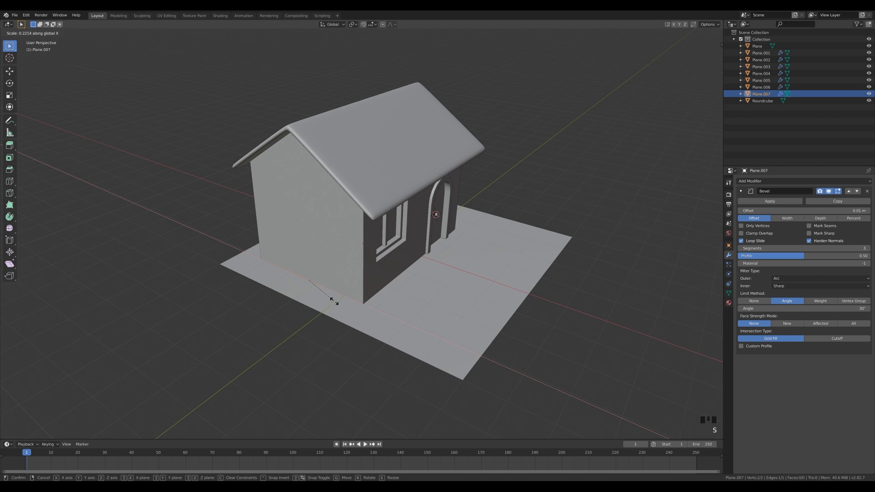
pyautogui.click(338, 303)
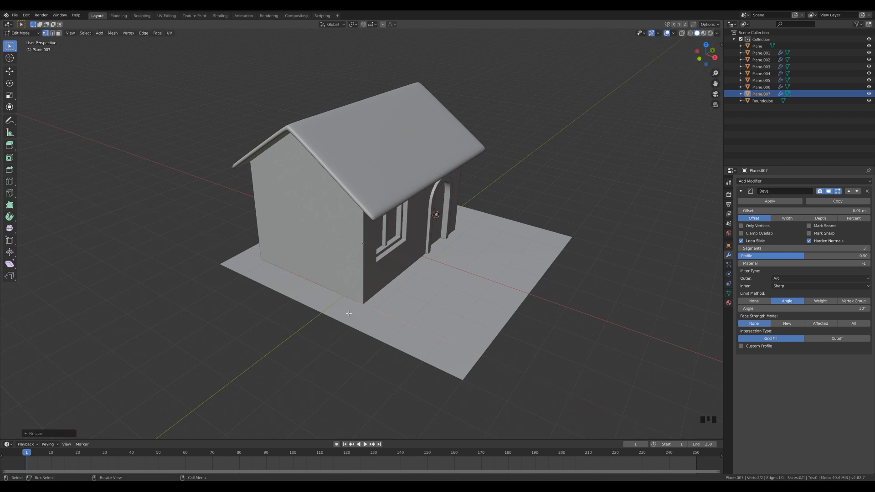
# Extrude the shortened edge 0.48 m along negative Y, outward from the side wall
pyautogui.press('e')
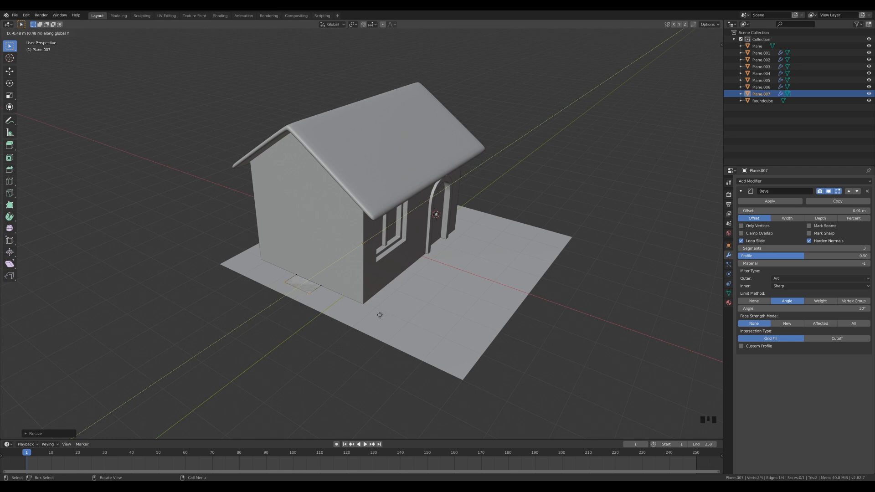
pyautogui.click(380, 315)
pyautogui.moveTo(380, 315)
pyautogui.mouseDown(button='middle')
pyautogui.moveTo(438, 332)
pyautogui.moveTo(402, 321)
pyautogui.moveTo(414, 326)
pyautogui.moveTo(391, 332)
pyautogui.mouseUp(button='middle')
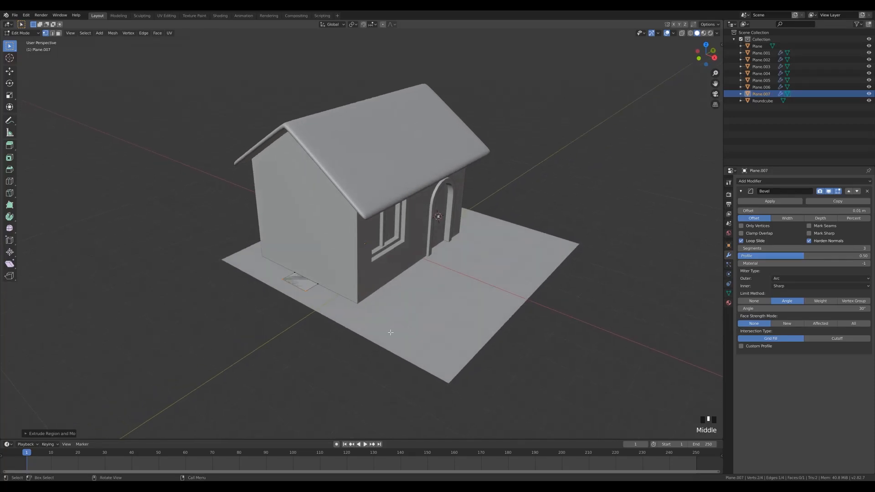
# Extrude the chimney base upward about 4.85 m, past the roof edge, and adjust the position of its outer face
pyautogui.press('e')
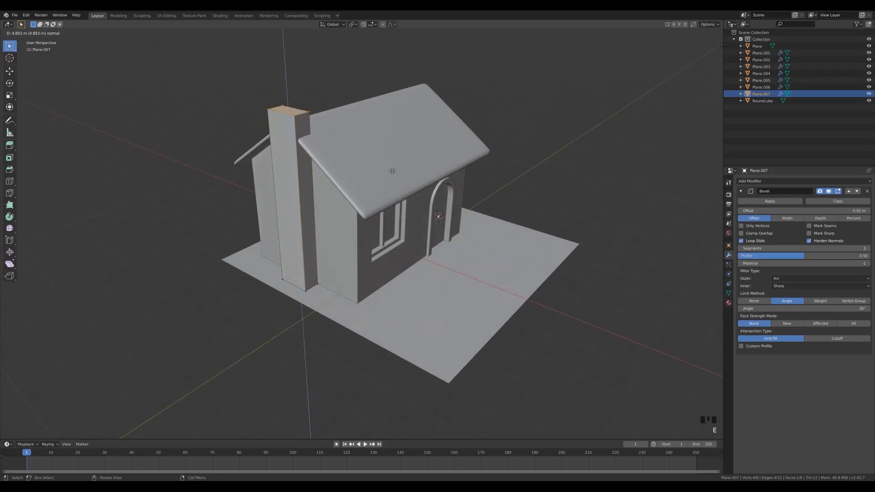
pyautogui.click(387, 168)
pyautogui.moveTo(387, 167); pyautogui.dragTo(401, 196, button='middle')
pyautogui.press('g')
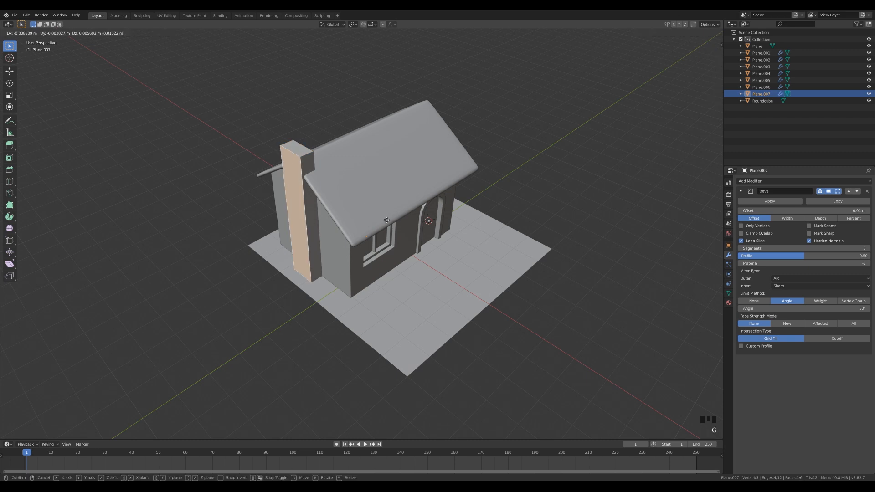
pyautogui.click(367, 236)
# Add two horizontal loop cuts around the chimney shaft, close together at about mid-height
pyautogui.moveTo(367, 236); pyautogui.dragTo(341, 203, button='middle')
pyautogui.hotkey('ctrl', 'r')
pyautogui.click(351, 197)
pyautogui.hotkey('ctrl', 'r')
pyautogui.click(357, 185)
pyautogui.click(342, 218)
# Move the side face below the chimney's loop cuts outward about 0.41 m along X to form a sloped shoulder
pyautogui.click(352, 213)
pyautogui.moveTo(353, 214); pyautogui.dragTo(401, 222, button='middle')
pyautogui.press('g')
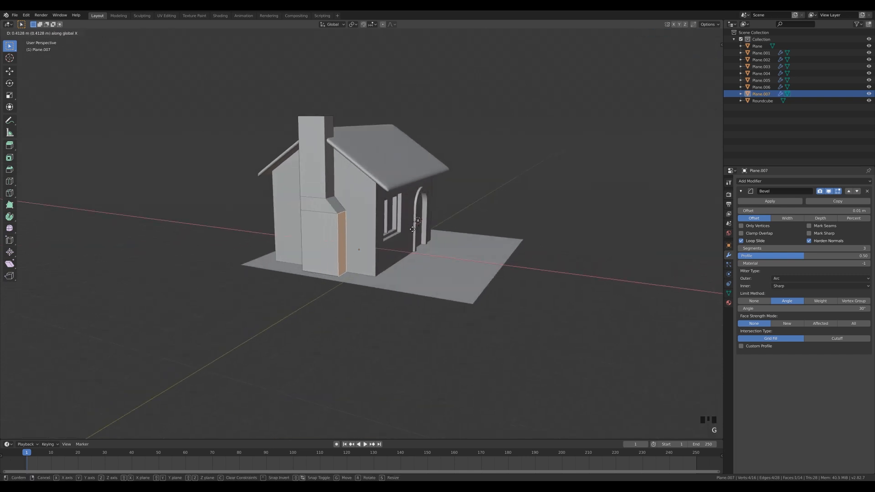
pyautogui.click(413, 223)
# Check the chimney in the reference render and add a horizontal loop cut just below the chimney's top
pyautogui.click(269, 15)
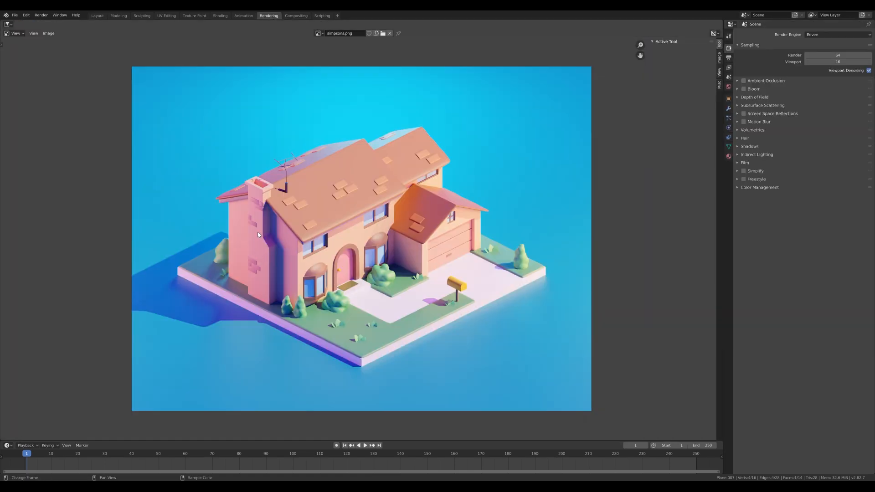
pyautogui.click(97, 16)
pyautogui.moveTo(291, 146); pyautogui.dragTo(376, 194, button='middle')
pyautogui.scroll(2, 324, 129)
pyautogui.hotkey('ctrl', 'r')
pyautogui.click(375, 193)
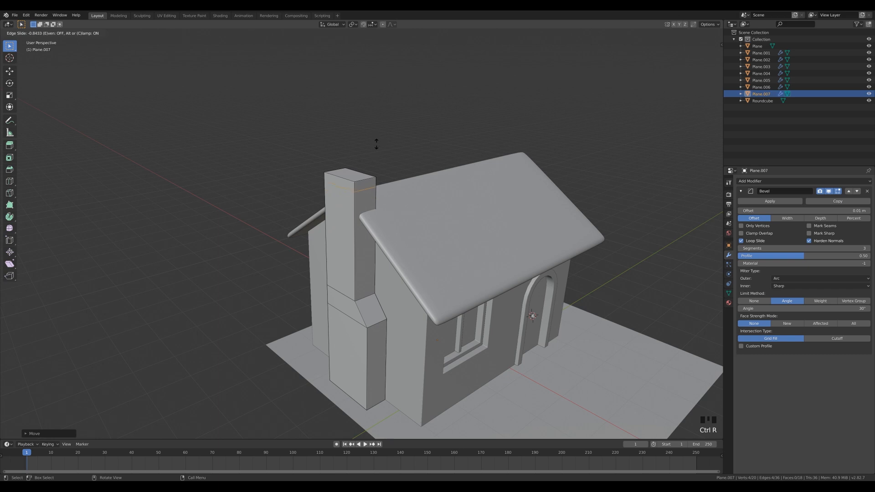
pyautogui.click(376, 144)
# Select the face ring at the chimney's top and extrude it along normals about 0.08 with even thickness
pyautogui.press('1')
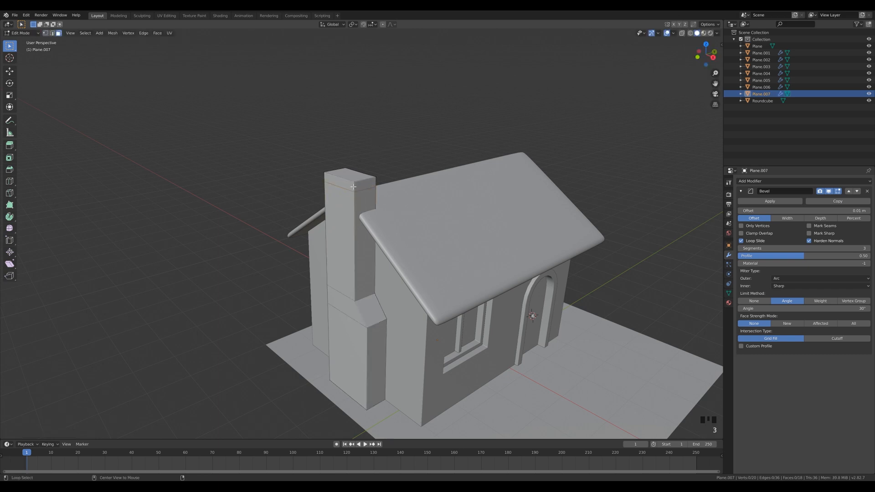
pyautogui.keyDown('alt'); pyautogui.click(358, 189); pyautogui.keyUp('alt')
pyautogui.moveTo(449, 196); pyautogui.dragTo(449, 203, button='middle')
pyautogui.hotkey('alt', 'e')
pyautogui.click(449, 209)
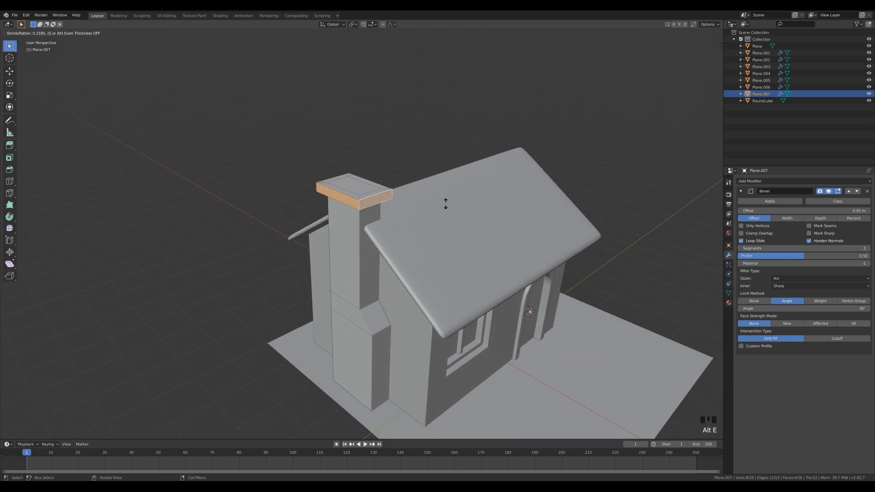
pyautogui.press('s')
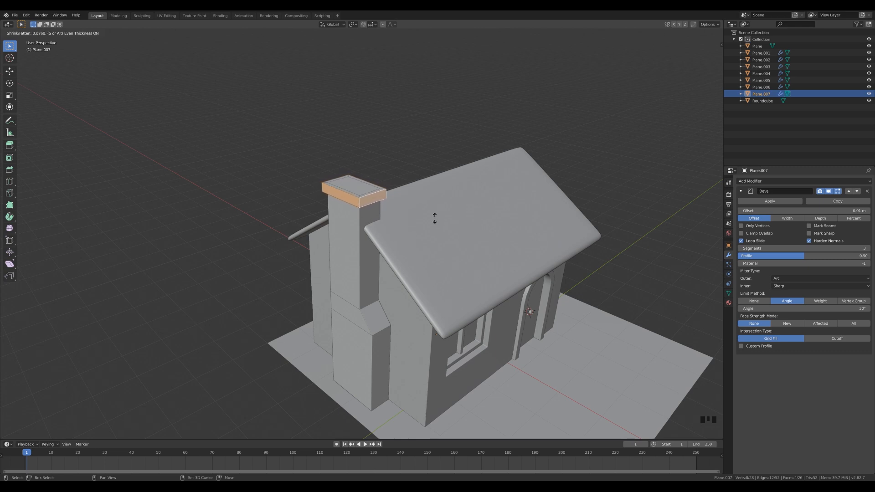
pyautogui.click(435, 217)
# Inset the top face of the chimney cap and scale the inner face to leave a rim
pyautogui.moveTo(435, 217); pyautogui.dragTo(399, 249, button='middle')
pyautogui.click(400, 250)
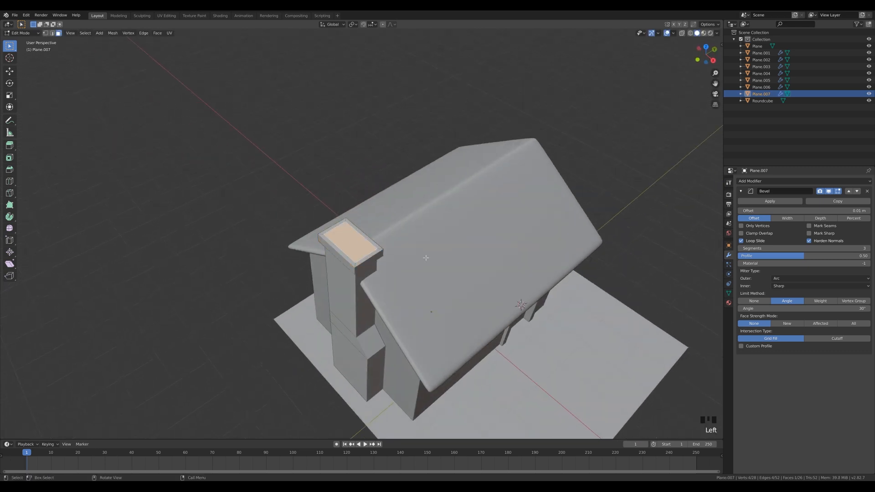
pyautogui.press('i')
pyautogui.click(466, 271)
pyautogui.press('s')
pyautogui.click(466, 273)
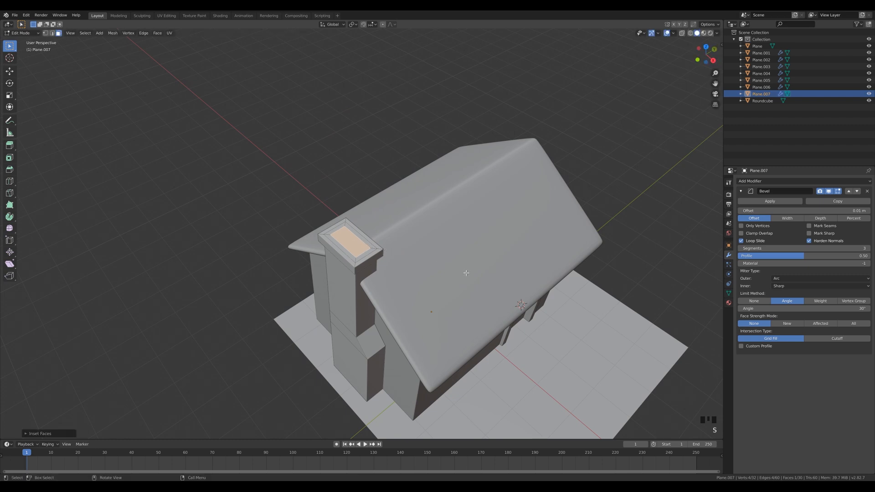
# Extrude the inset face down into the chimney to hollow out the flue, and return to Object Mode
pyautogui.moveTo(441, 254)
pyautogui.mouseDown(button='middle')
pyautogui.moveTo(433, 263)
pyautogui.moveTo(447, 238)
pyautogui.mouseUp(button='middle')
pyautogui.press('e')
pyautogui.click(432, 278)
pyautogui.scroll(2, 422, 253)
pyautogui.scroll(6, 392, 284)
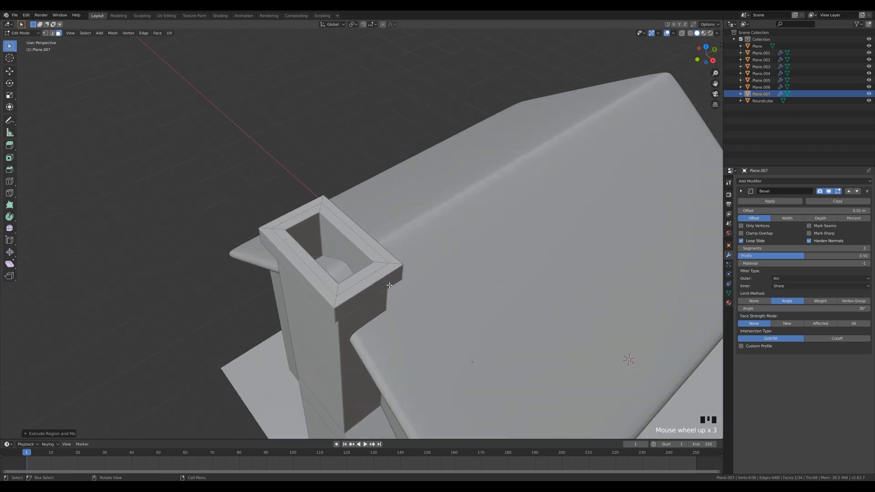
pyautogui.scroll(-5, 456, 301)
pyautogui.press('Tab')
# Examine the building wall, window frame and door from the front and side for finish and proportions
pyautogui.scroll(-5, 495, 318)
pyautogui.moveTo(570, 286); pyautogui.dragTo(349, 292, button='middle')
pyautogui.click(351, 290)
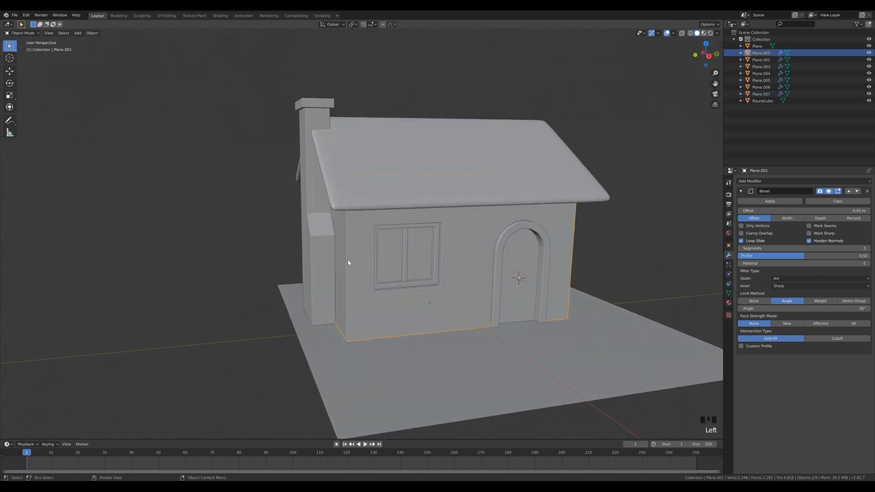
pyautogui.moveTo(590, 290); pyautogui.dragTo(570, 287, button='middle')
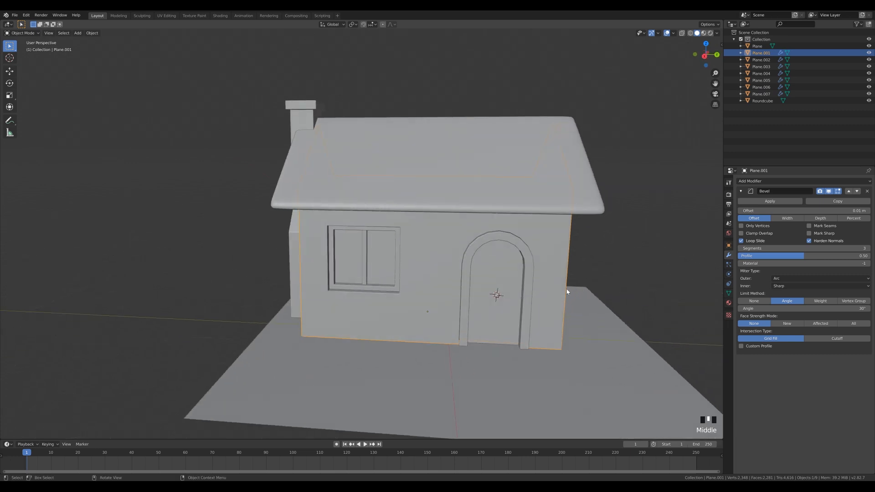
pyautogui.moveTo(525, 291); pyautogui.dragTo(599, 306, button='middle')
pyautogui.scroll(5, 598, 306)
pyautogui.scroll(-5, 599, 307)
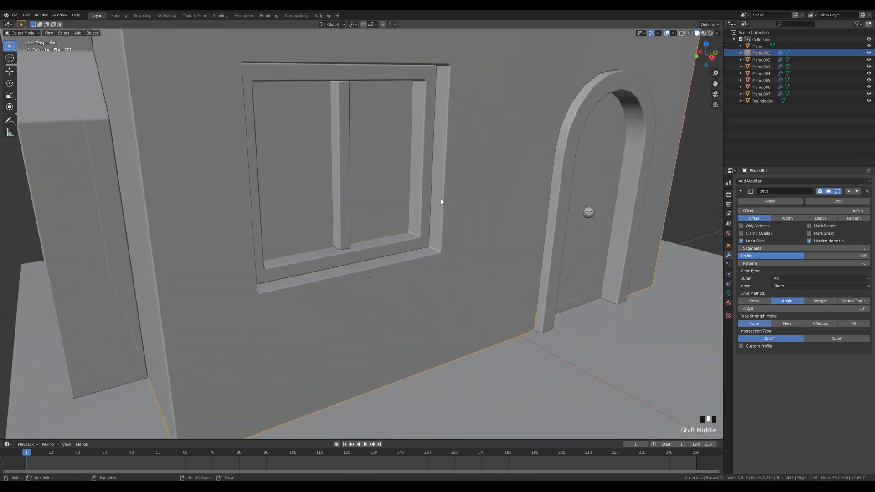
pyautogui.click(419, 209)
pyautogui.click(339, 215)
pyautogui.click(358, 254)
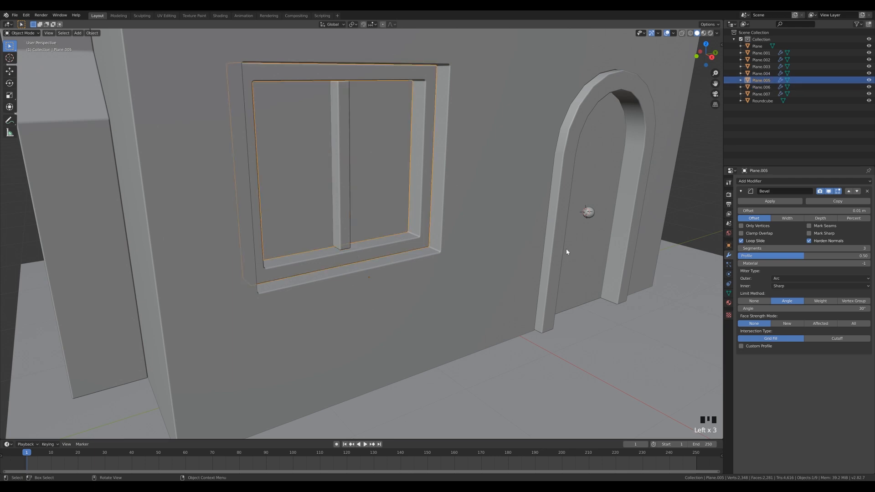
pyautogui.click(556, 230)
pyautogui.scroll(-2, 393, 193)
pyautogui.moveTo(353, 171); pyautogui.dragTo(496, 170, button='middle')
pyautogui.scroll(-1, 312, 160)
# Dissolve the redundant edge loop on the chimney cap's top rim and return to Object Mode
pyautogui.click(311, 184)
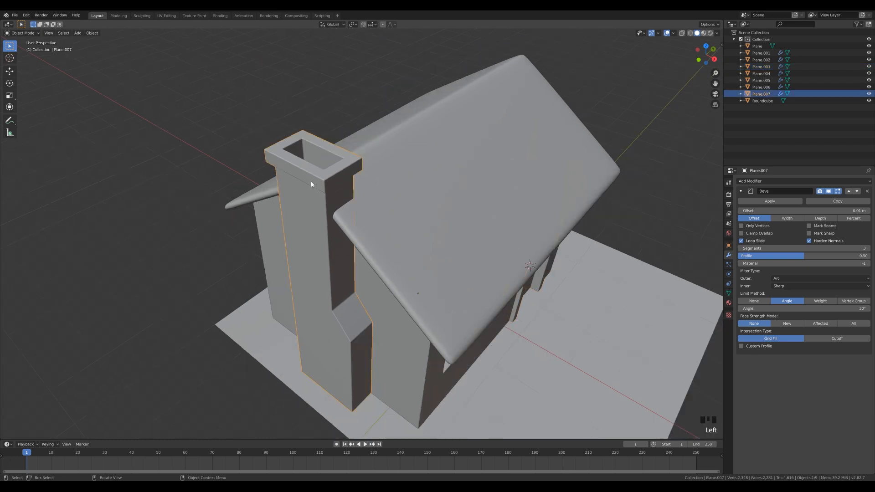
pyautogui.press('Tab')
pyautogui.keyDown('alt'); pyautogui.click(360, 174); pyautogui.keyUp('alt')
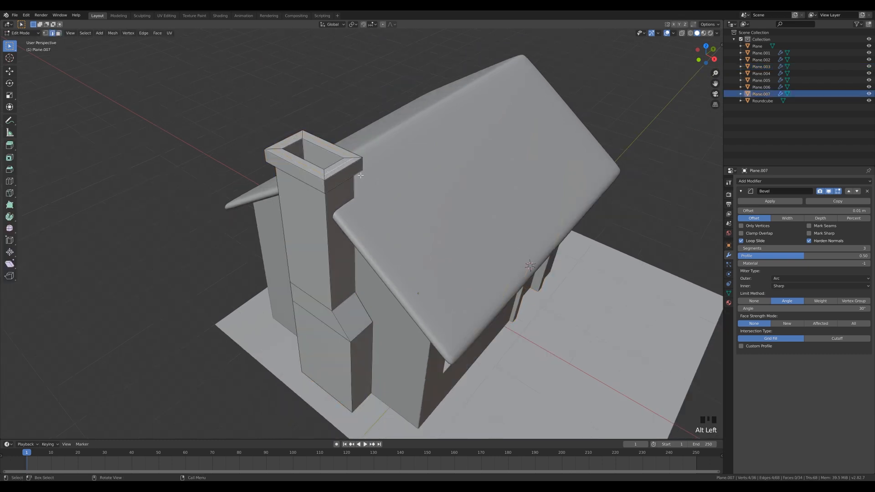
pyautogui.hotkey('ctrl', 'x')
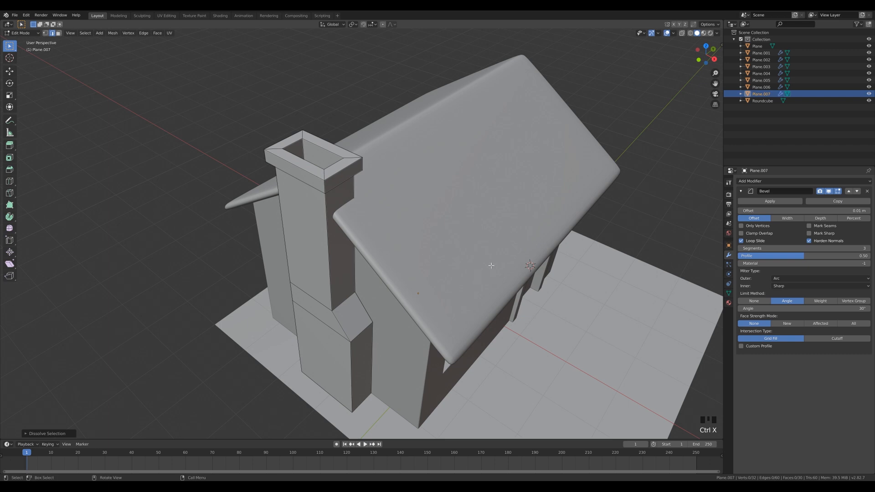
pyautogui.moveTo(491, 266)
pyautogui.mouseDown(button='middle')
pyautogui.moveTo(524, 227)
pyautogui.moveTo(539, 224)
pyautogui.moveTo(498, 250)
pyautogui.mouseUp(button='middle')
pyautogui.scroll(-3, 498, 253)
pyautogui.press('Tab')
pyautogui.keyDown('shift'); pyautogui.moveTo(554, 255); pyautogui.dragTo(386, 169, button='middle'); pyautogui.keyUp('shift')
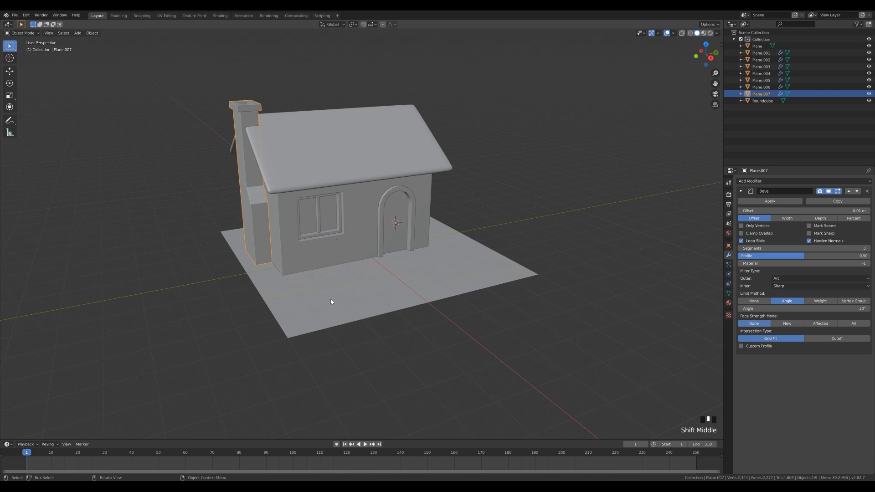
# Place the 3D cursor on the ground in front of the house and add a plane there
pyautogui.moveTo(331, 301); pyautogui.dragTo(373, 330, button='middle')
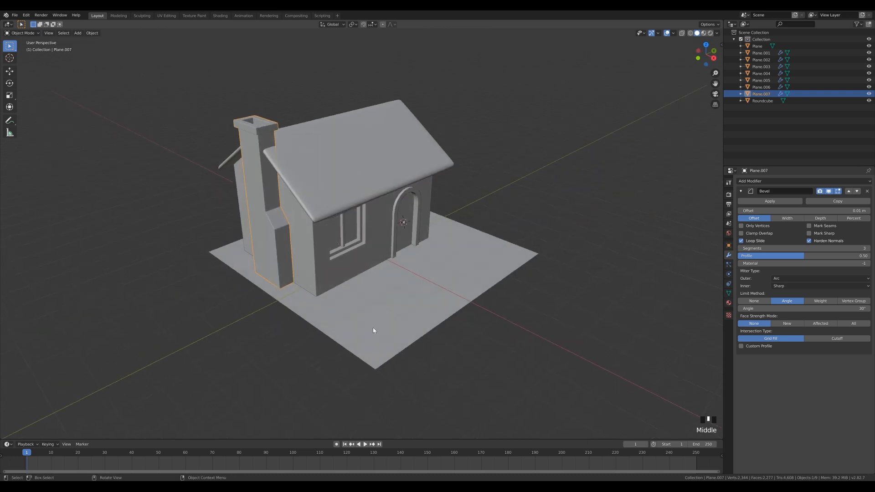
pyautogui.keyDown('shift'); pyautogui.rightClick(374, 321); pyautogui.keyUp('shift')
pyautogui.hotkey('shift', 'a')
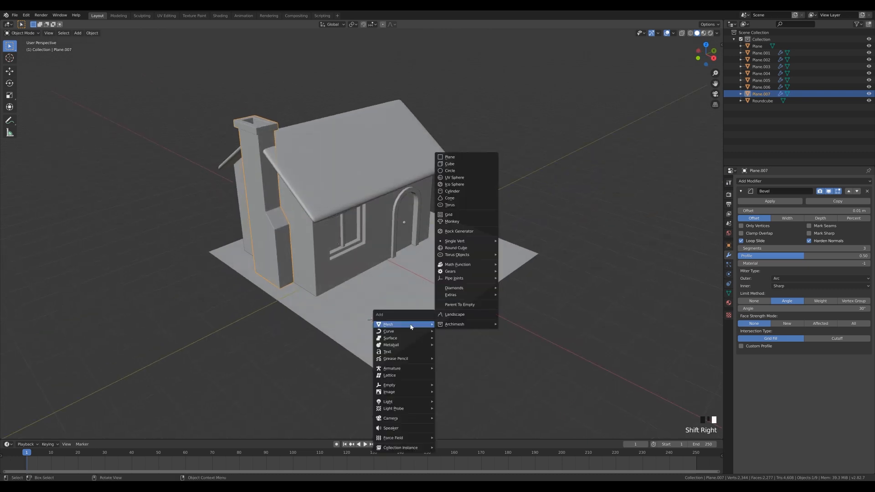
pyautogui.click(460, 157)
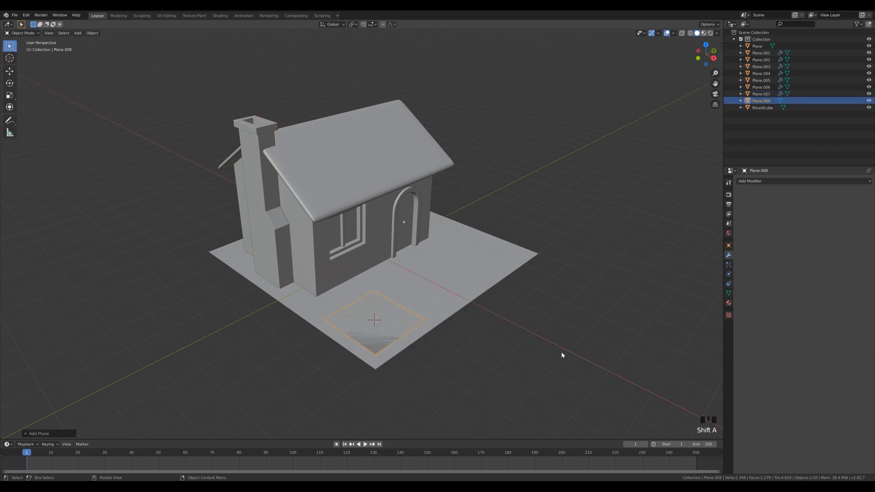
# Scale the new plane's mesh down to a small square and stretch it about 1.56 times along Y
pyautogui.press('Tab')
pyautogui.press('s')
pyautogui.click(420, 312)
pyautogui.press('s')
pyautogui.press('y')
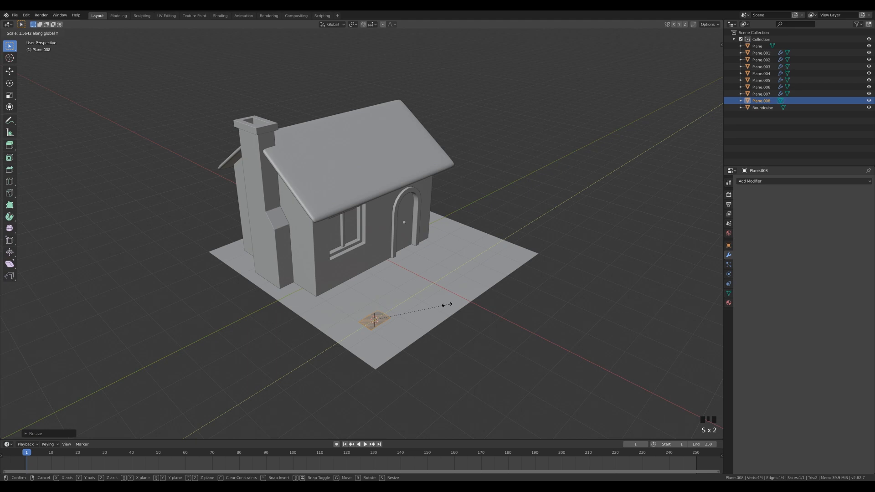
pyautogui.click(447, 305)
# Extrude the small rectangle slightly upward into a thin slab and return to Object Mode
pyautogui.scroll(5, 492, 293)
pyautogui.press('e')
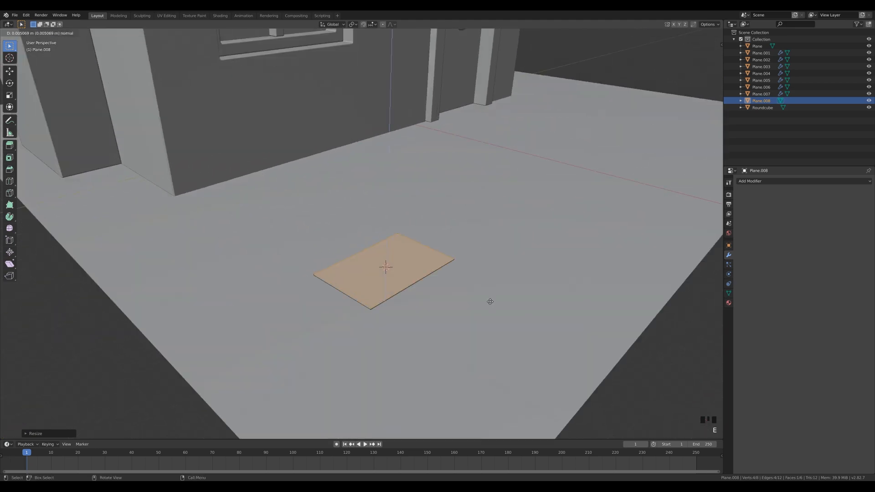
pyautogui.click(490, 297)
pyautogui.press('Tab')
pyautogui.scroll(-5, 479, 273)
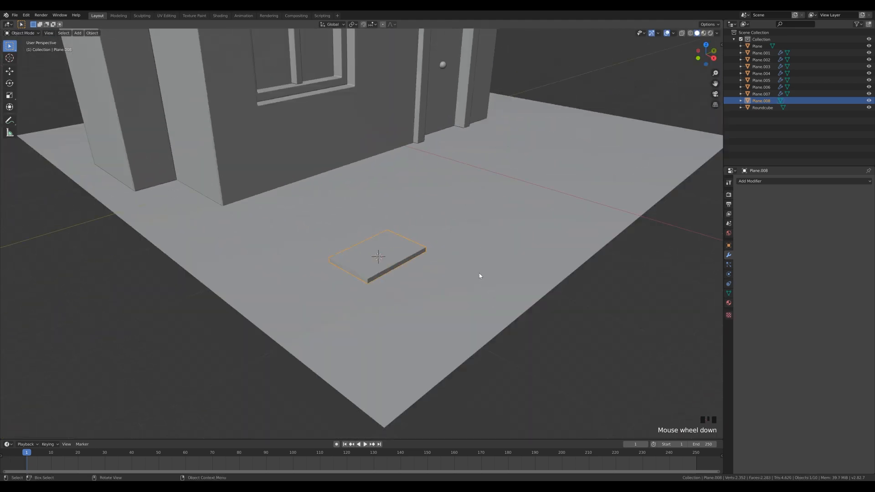
# Apply smooth shading to the thin slab in front of the house
pyautogui.scroll(3, 478, 230)
pyautogui.moveTo(478, 230); pyautogui.dragTo(385, 294, button='middle')
pyautogui.rightClick(385, 294)
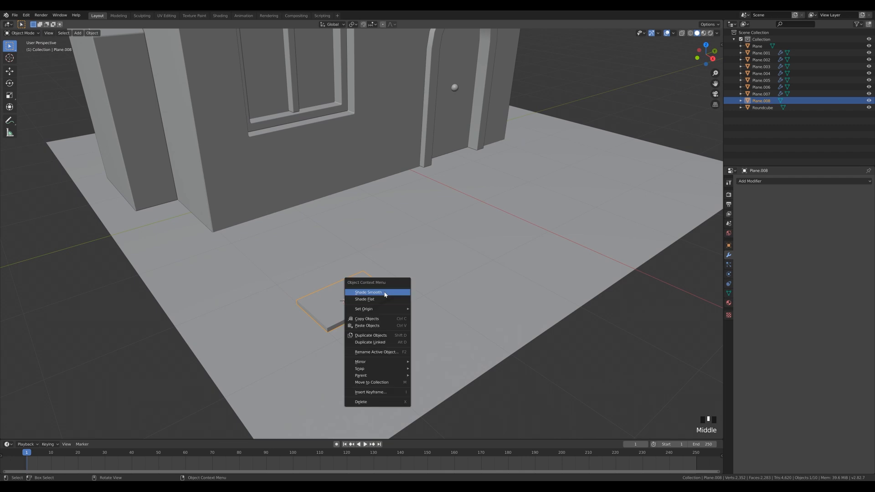
pyautogui.click(385, 294)
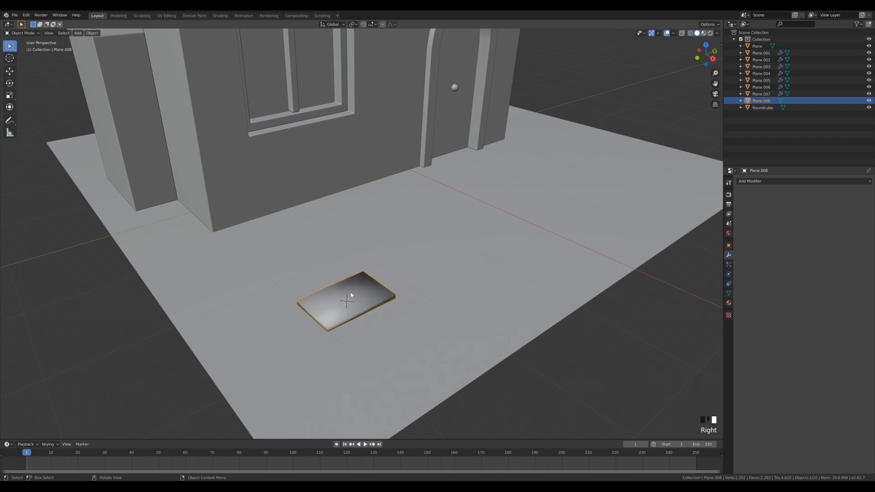
# Copy the building's Bevel modifier to the slab by linking modifiers, and select only the slab
pyautogui.scroll(-4, 412, 266)
pyautogui.scroll(2, 403, 264)
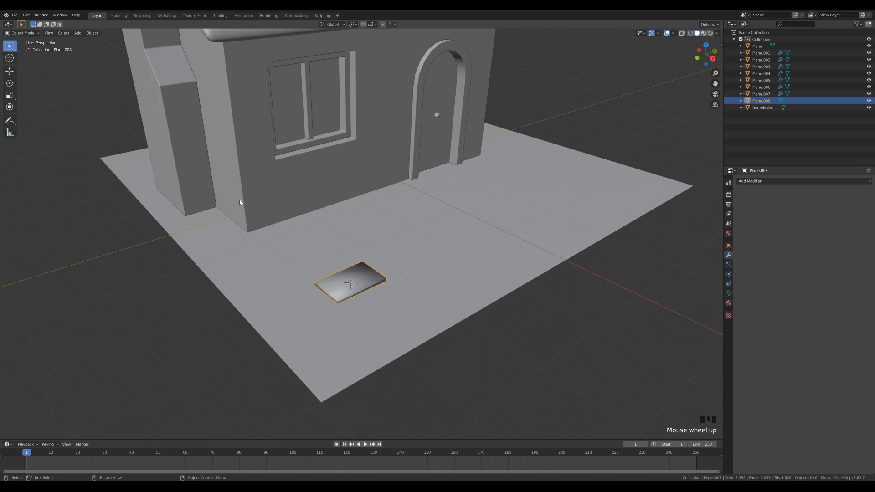
pyautogui.keyDown('shift'); pyautogui.click(259, 203); pyautogui.keyUp('shift')
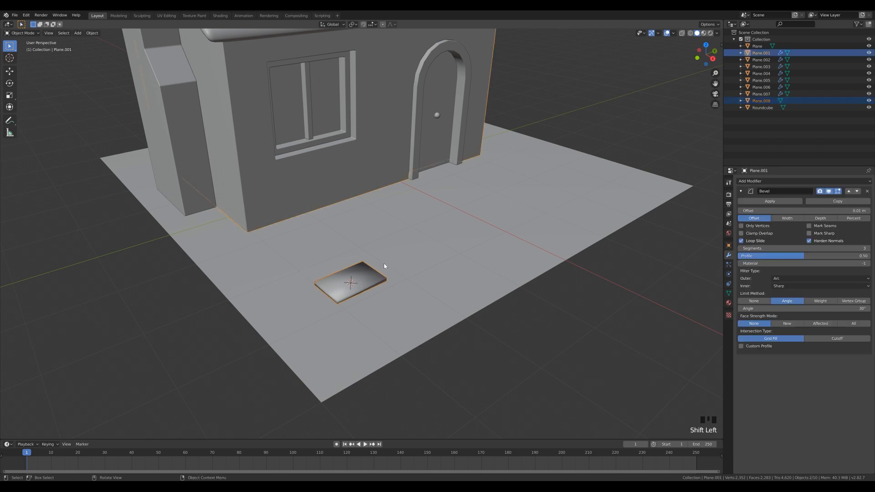
pyautogui.hotkey('ctrl', 'l')
pyautogui.click(360, 311)
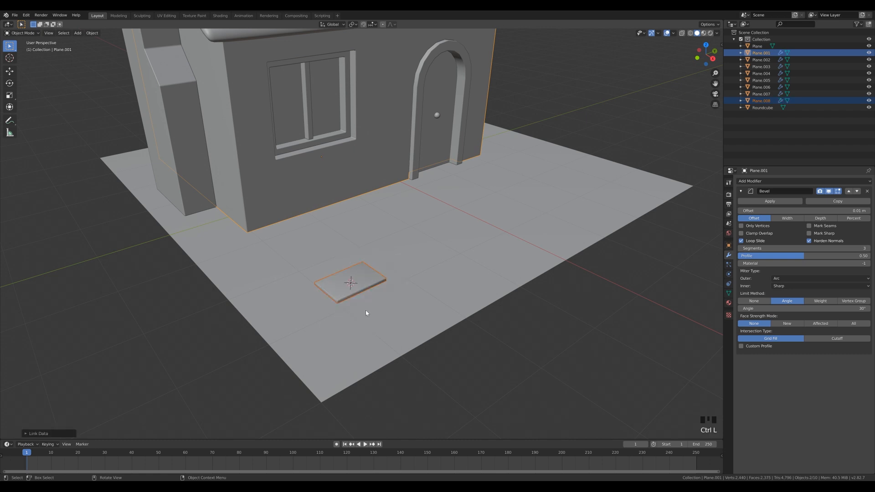
pyautogui.click(344, 287)
# Enable Auto Smooth in the slab's normals settings and set its angle to 180°
pyautogui.scroll(2, 419, 338)
pyautogui.scroll(2, 417, 338)
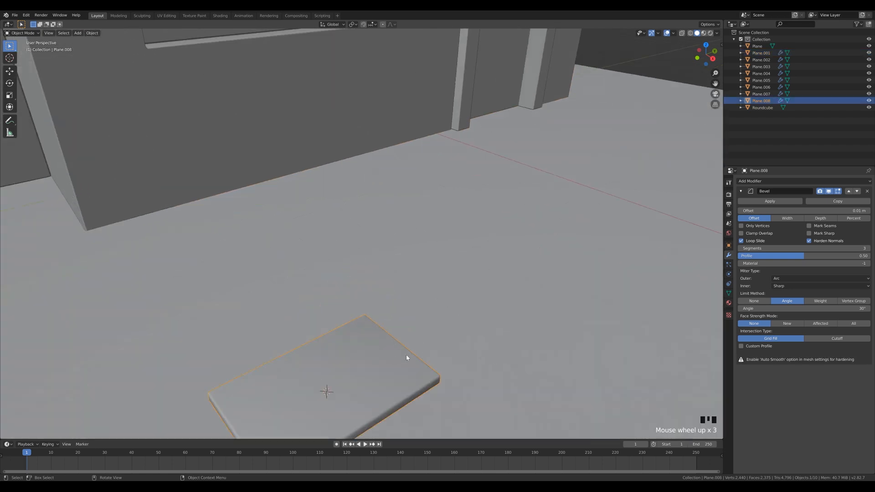
pyautogui.moveTo(406, 357); pyautogui.dragTo(416, 342, button='middle')
pyautogui.scroll(-3, 437, 203)
pyautogui.moveTo(438, 203); pyautogui.dragTo(435, 214, button='middle')
pyautogui.click(729, 293)
pyautogui.click(775, 307)
pyautogui.moveTo(832, 316); pyautogui.dragTo(836, 316)
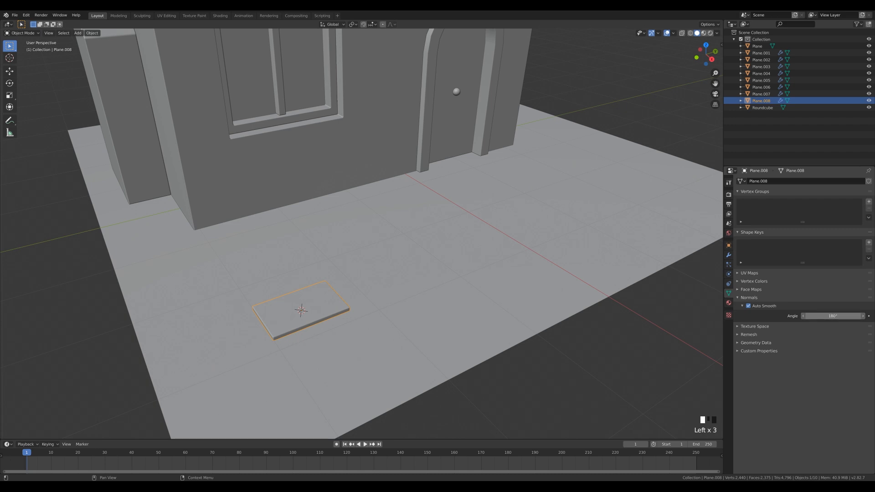
# Check the slab's shading against the ground plane, and leave the slab selected
pyautogui.click(377, 305)
pyautogui.moveTo(362, 297); pyautogui.dragTo(406, 238, button='middle')
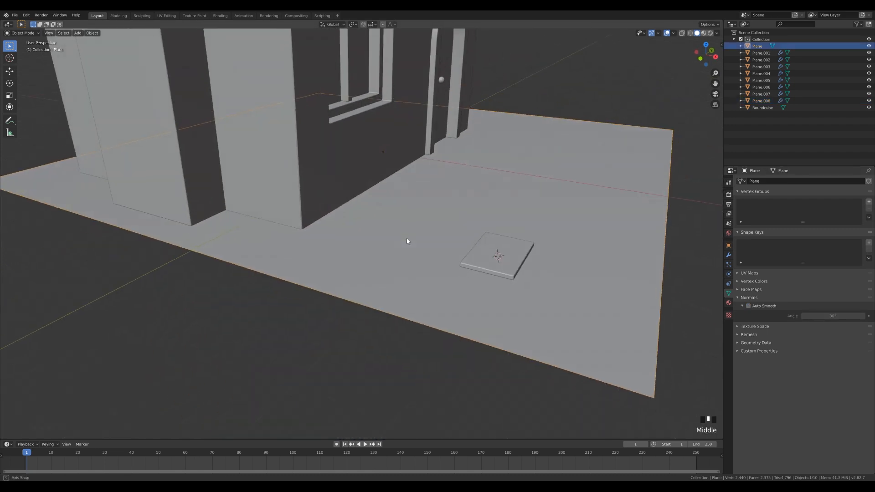
pyautogui.scroll(-3, 407, 237)
pyautogui.scroll(-2, 399, 242)
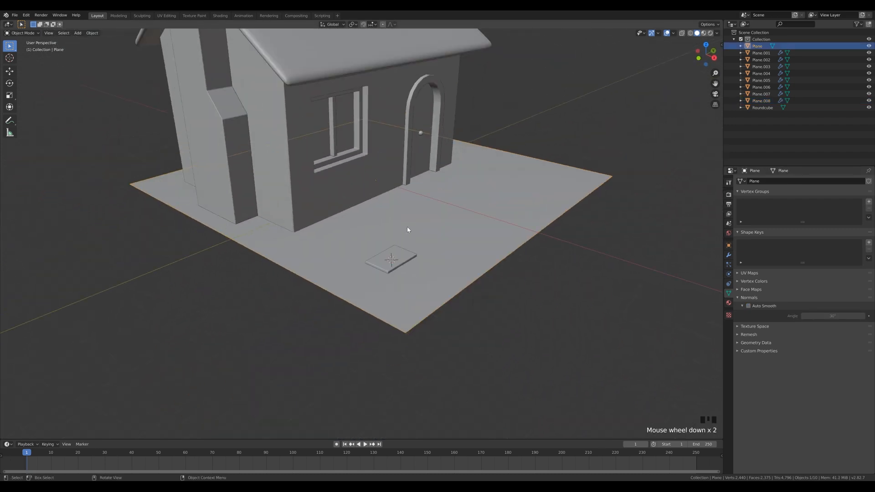
pyautogui.click(399, 262)
pyautogui.keyDown('shift'); pyautogui.moveTo(449, 204); pyautogui.dragTo(453, 289, button='middle'); pyautogui.keyUp('shift')
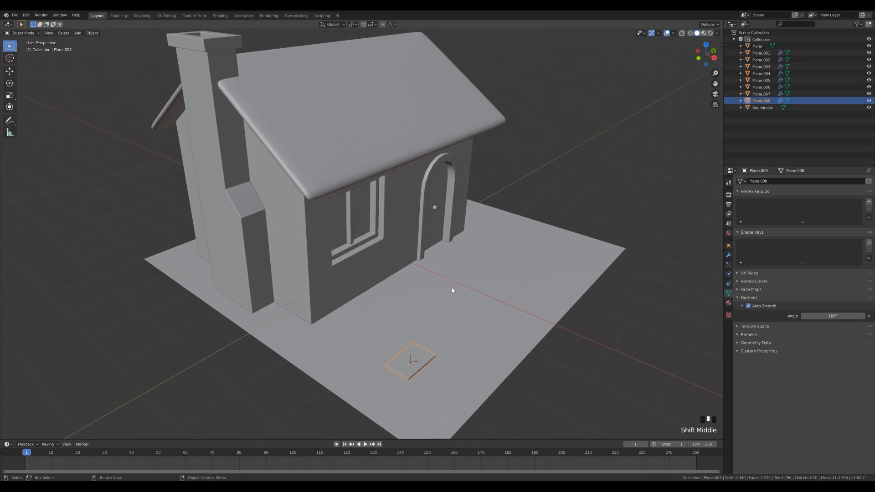
# Set snapping to Face and move the thin slab from the ground up onto the roof's front slope
pyautogui.click(372, 24)
pyautogui.click(360, 67)
pyautogui.press('g')
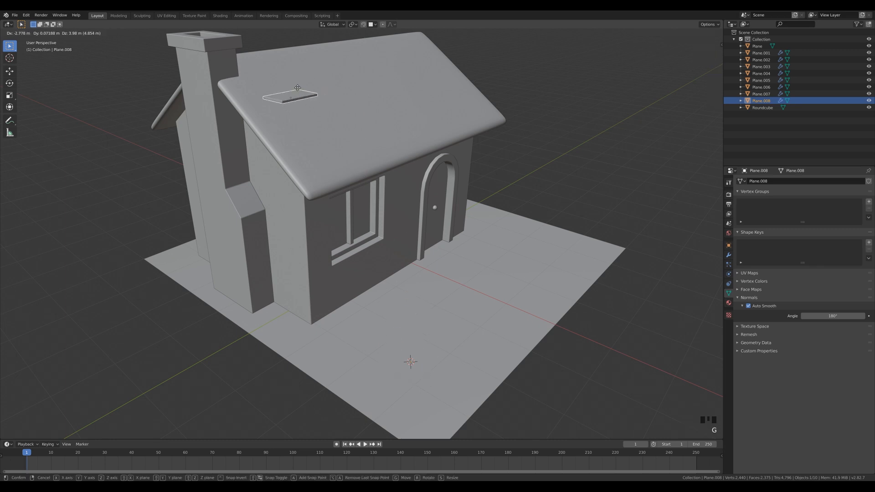
pyautogui.click(392, 155)
# Enable Align Rotation to Target for snapping and place the slab flat on the front roof slope, near the chimney end
pyautogui.keyDown('shift'); pyautogui.moveTo(392, 155); pyautogui.dragTo(369, 37, button='middle'); pyautogui.keyUp('shift')
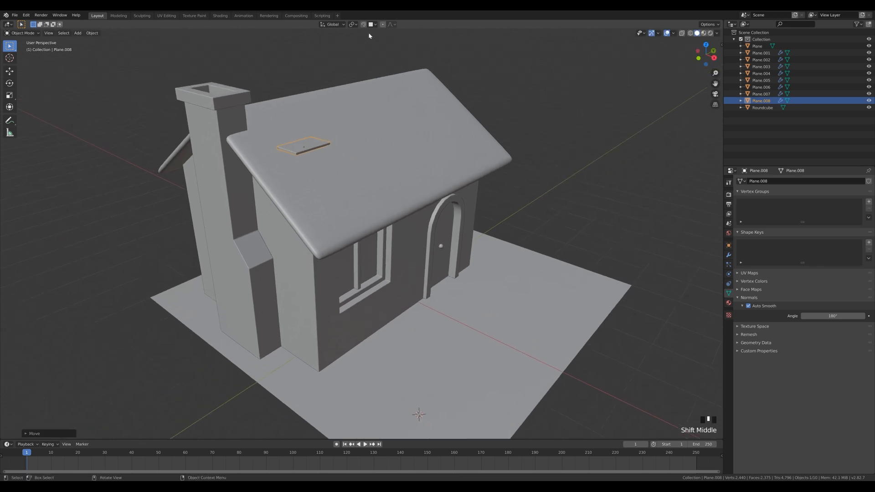
pyautogui.click(373, 24)
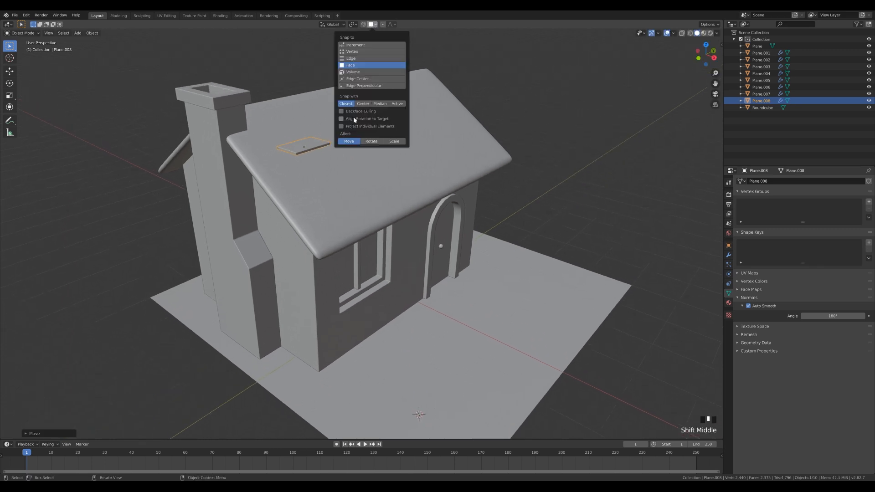
pyautogui.moveTo(401, 163); pyautogui.dragTo(319, 196, button='middle')
pyautogui.press('g')
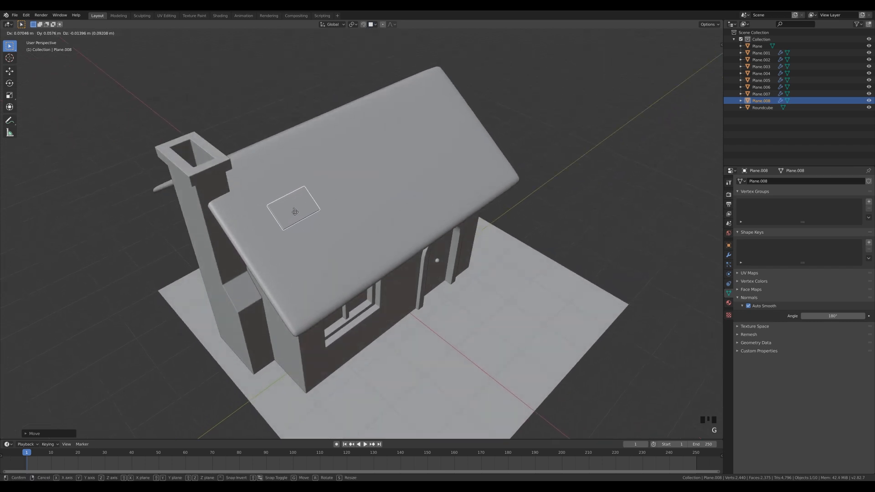
pyautogui.click(289, 218)
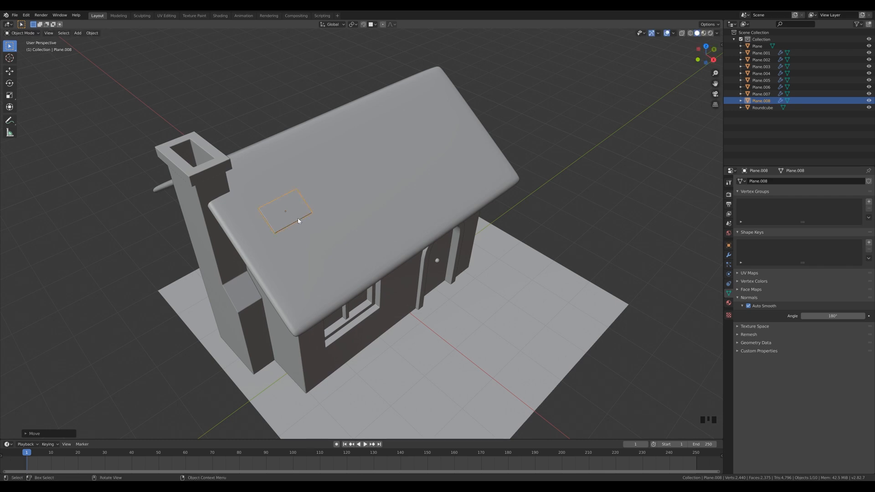
# Place four linked duplicates of the slab on the front roof slope: two beside the original and two above the door
pyautogui.hotkey('alt', 'd')
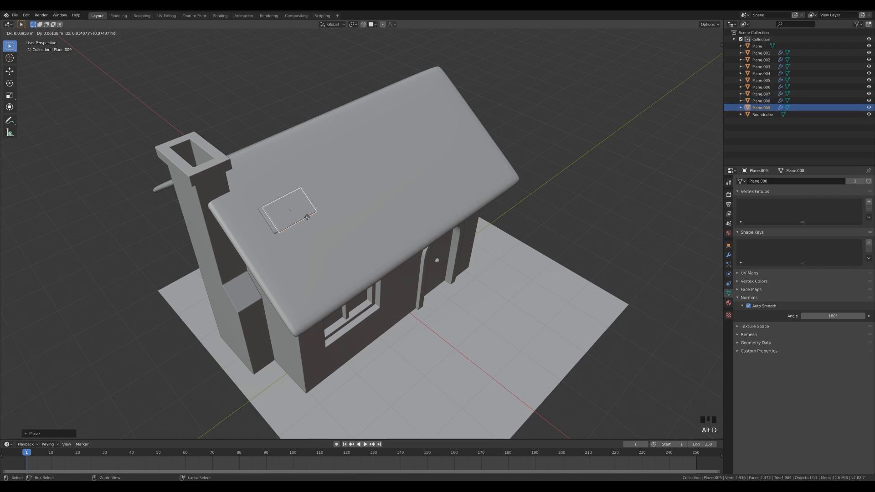
pyautogui.click(331, 201)
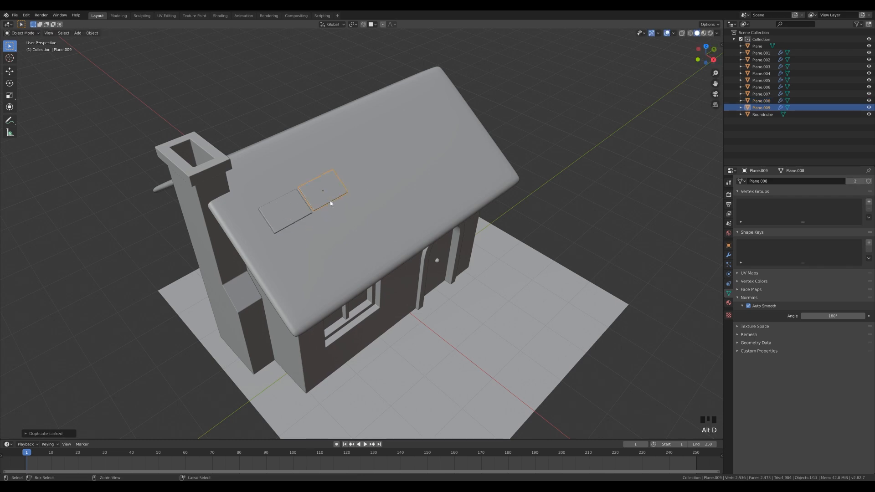
pyautogui.hotkey('alt', 'd')
pyautogui.click(333, 236)
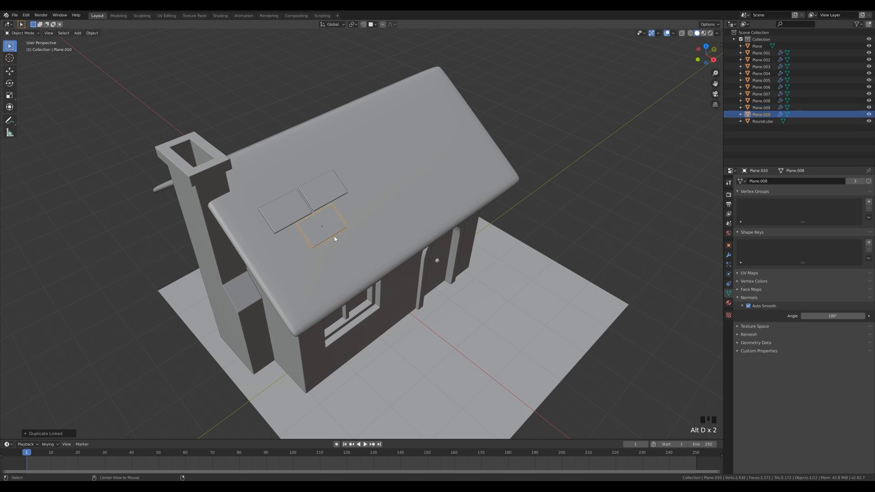
pyautogui.hotkey('alt', 'd')
pyautogui.click(431, 177)
pyautogui.hotkey('alt', 'd')
pyautogui.click(461, 194)
# Place two more linked duplicates of the slab near the ridge at the roof end farthest from the chimney
pyautogui.moveTo(461, 194); pyautogui.dragTo(518, 209, button='middle')
pyautogui.scroll(-2, 518, 209)
pyautogui.scroll(4, 484, 221)
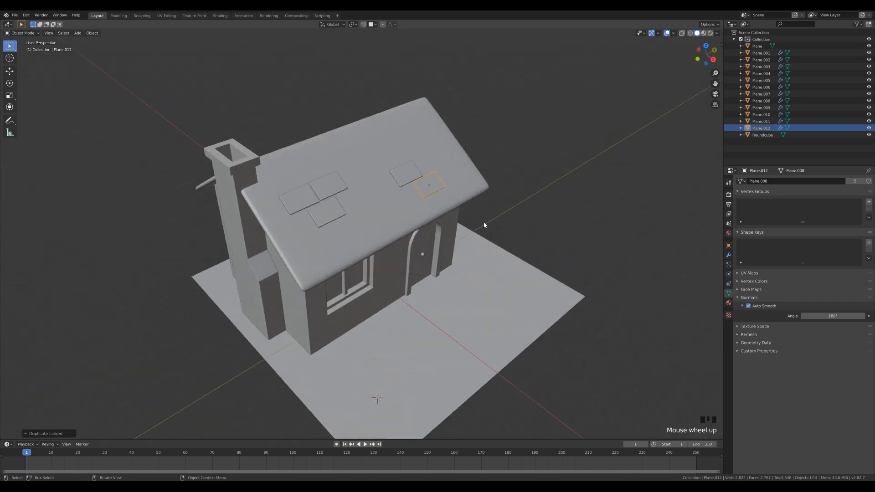
pyautogui.moveTo(489, 219); pyautogui.dragTo(491, 216, button='middle')
pyautogui.hotkey('alt', 'd')
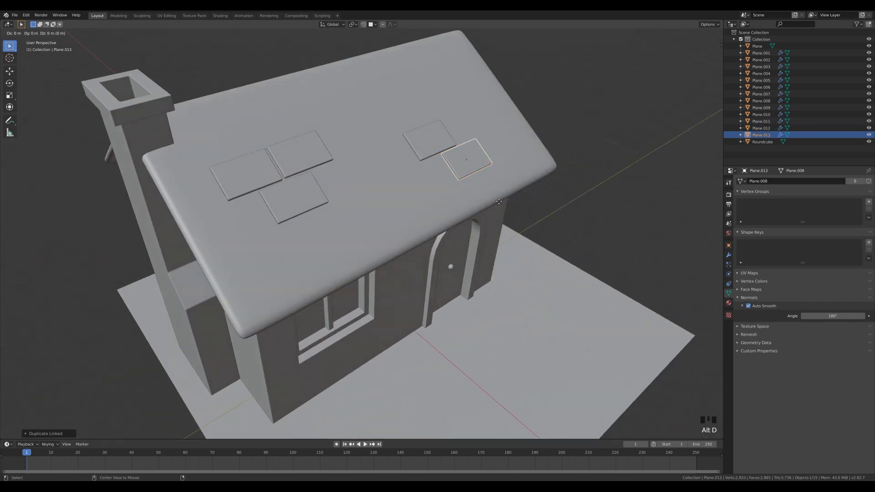
pyautogui.click(479, 94)
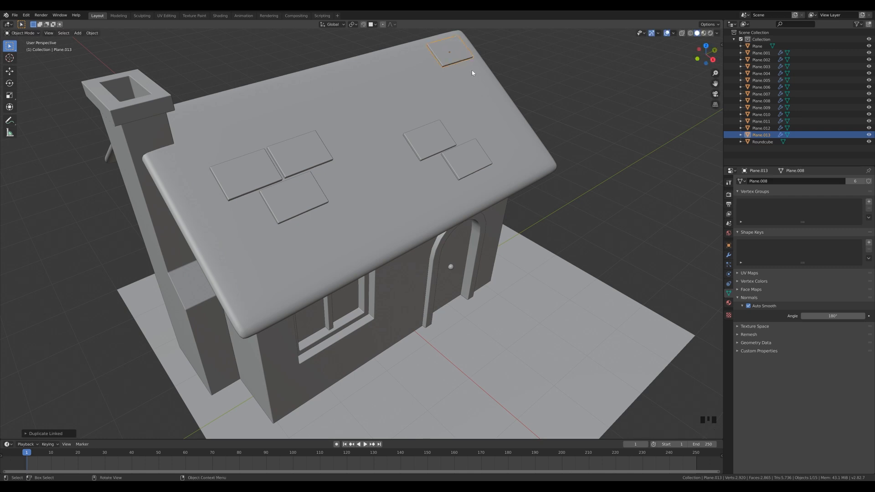
pyautogui.hotkey('alt', 'd')
pyautogui.click(474, 98)
# Snap the 3D cursor to the roof's ridge edge, selected in Edit Mode, and return to Object Mode
pyautogui.scroll(-3, 402, 178)
pyautogui.moveTo(477, 161)
pyautogui.mouseDown(button='middle')
pyautogui.moveTo(428, 158)
pyautogui.moveTo(501, 162)
pyautogui.moveTo(503, 170)
pyautogui.moveTo(471, 169)
pyautogui.mouseUp(button='middle')
pyautogui.scroll(-2, 471, 169)
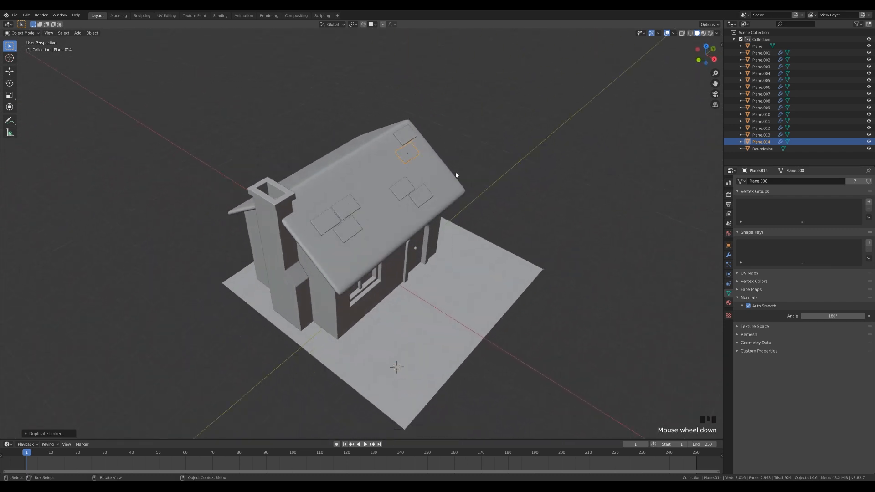
pyautogui.moveTo(401, 185); pyautogui.dragTo(341, 126, button='middle')
pyautogui.scroll(2, 550, 182)
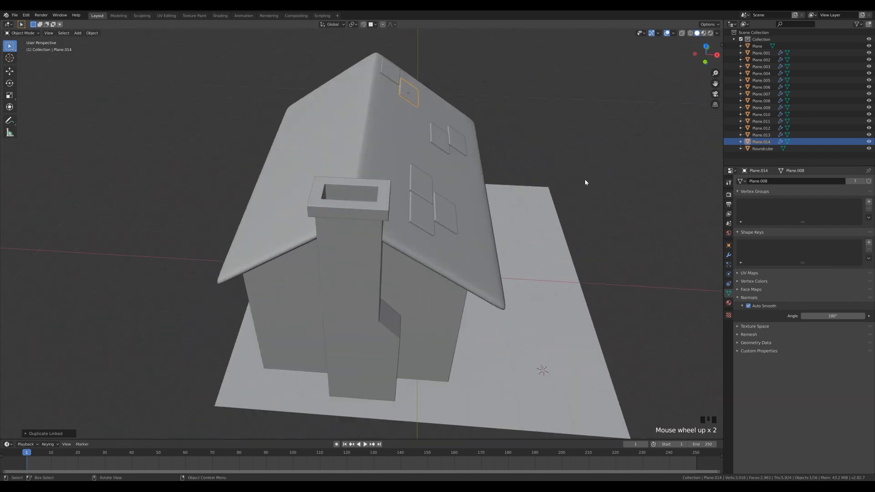
pyautogui.moveTo(586, 181); pyautogui.dragTo(567, 188, button='middle')
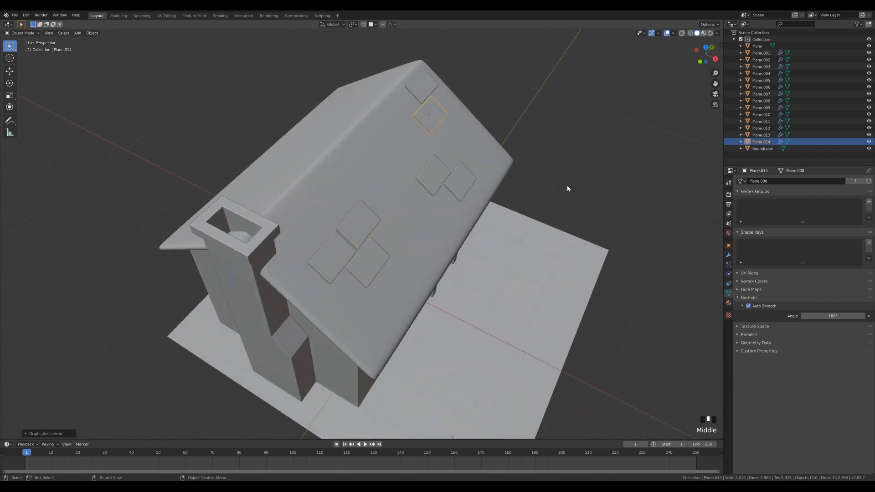
pyautogui.moveTo(555, 244); pyautogui.dragTo(554, 230, button='middle')
pyautogui.moveTo(407, 163); pyautogui.dragTo(397, 156, button='middle')
pyautogui.click(396, 160)
pyautogui.press('Tab')
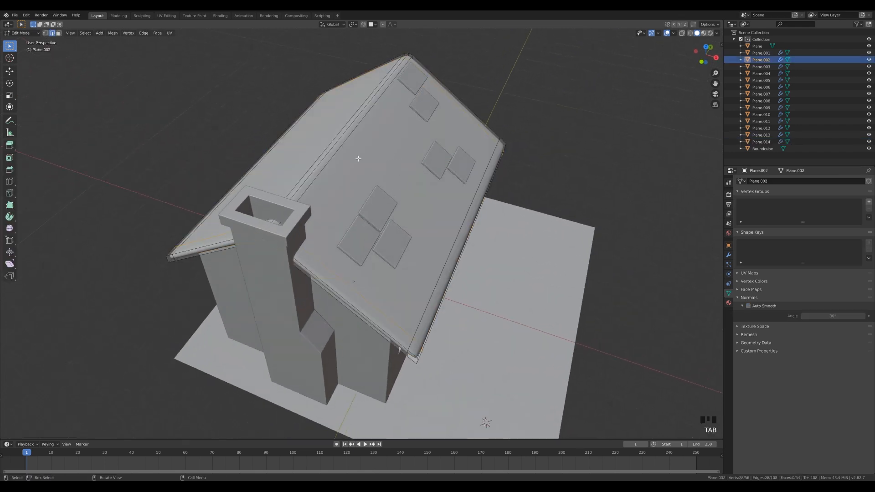
pyautogui.click(346, 132)
pyautogui.hotkey('shift', 's')
pyautogui.click(415, 195)
pyautogui.press('Tab')
# Add a Plain Axes empty at the 3D cursor on the roof ridge
pyautogui.moveTo(372, 137); pyautogui.dragTo(587, 245, button='middle')
pyautogui.hotkey('shift', 'a')
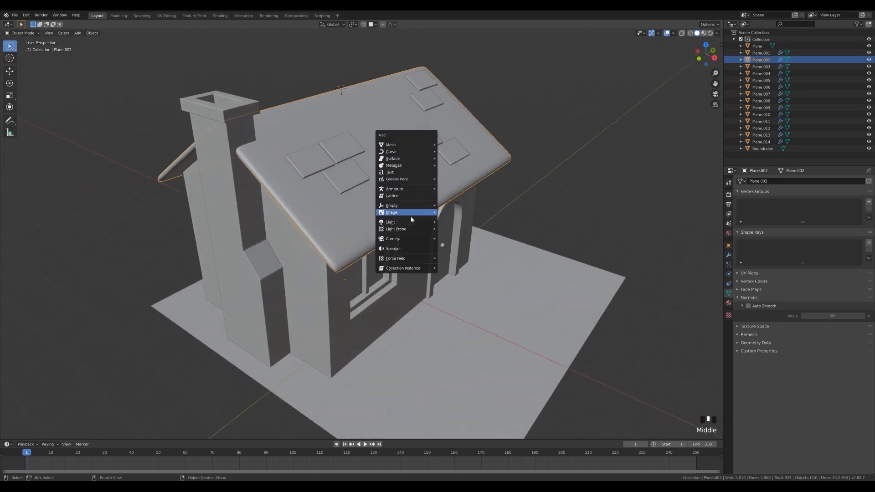
pyautogui.moveTo(423, 205)
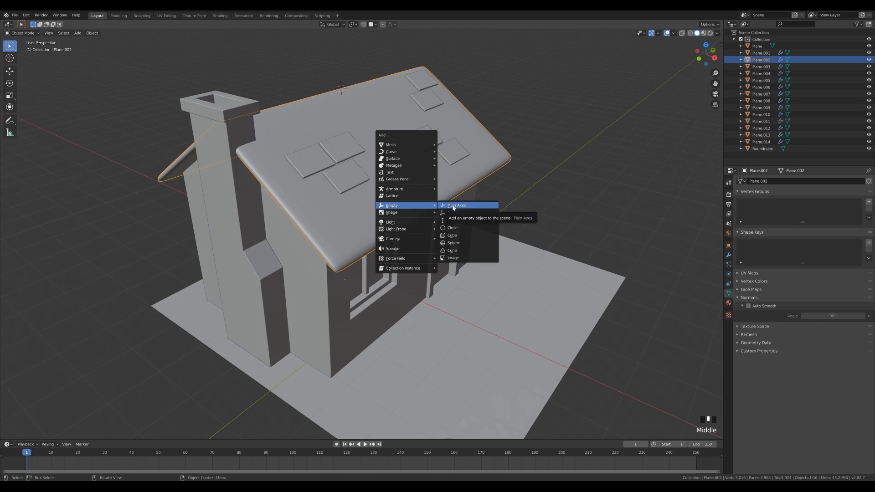
pyautogui.click(453, 206)
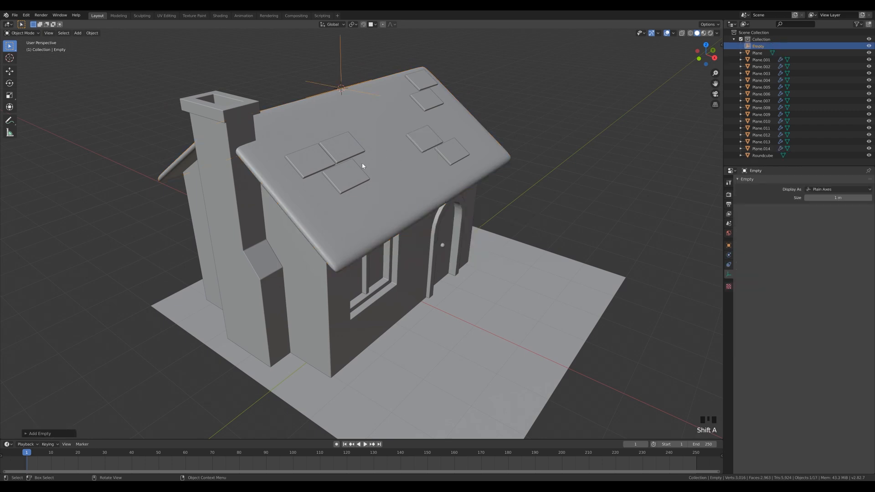
# Select the original roof slab near the chimney and set its Bevel modifier offset to 0.022 m
pyautogui.click(314, 168)
pyautogui.scroll(4, 344, 167)
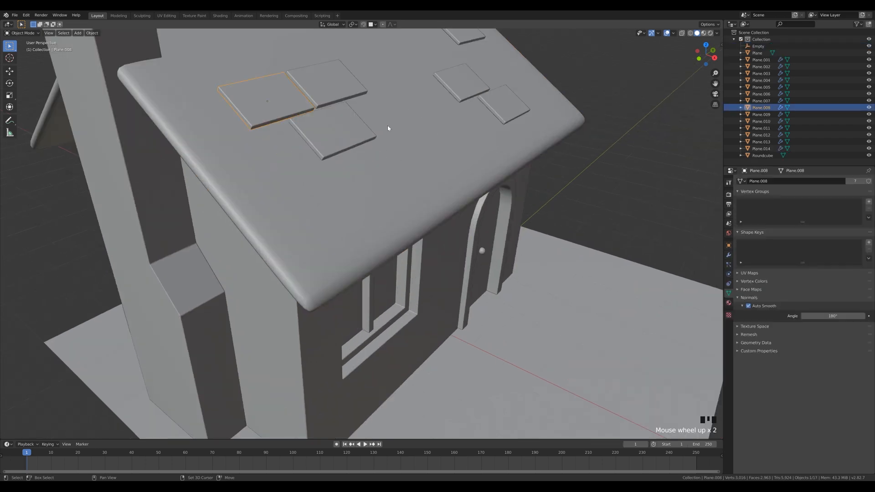
pyautogui.keyDown('shift'); pyautogui.moveTo(387, 129); pyautogui.dragTo(674, 244, button='middle'); pyautogui.keyUp('shift')
pyautogui.click(729, 265)
pyautogui.click(729, 255)
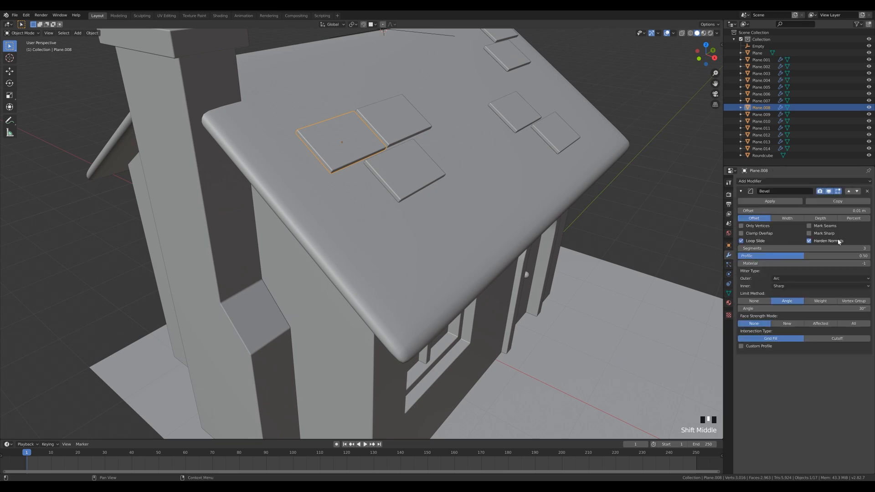
pyautogui.keyDown('shift'); pyautogui.moveTo(858, 211); pyautogui.dragTo(865, 211); pyautogui.keyUp('shift')
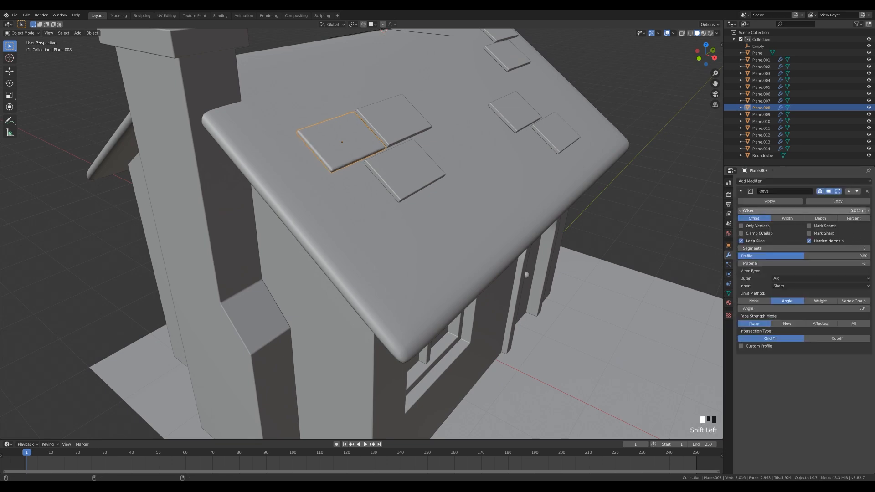
# Sink the slab's entire mesh slightly into the roof along its local Z axis in Edit Mode
pyautogui.moveTo(531, 157)
pyautogui.mouseDown(button='middle')
pyautogui.moveTo(524, 155)
pyautogui.moveTo(538, 164)
pyautogui.moveTo(525, 171)
pyautogui.moveTo(532, 168)
pyautogui.mouseUp(button='middle')
pyautogui.press('Tab')
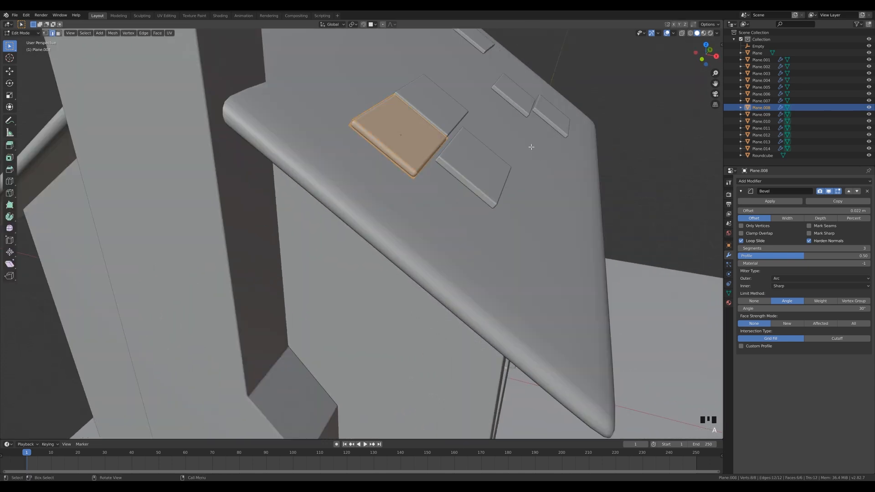
pyautogui.press('g')
pyautogui.press('z')
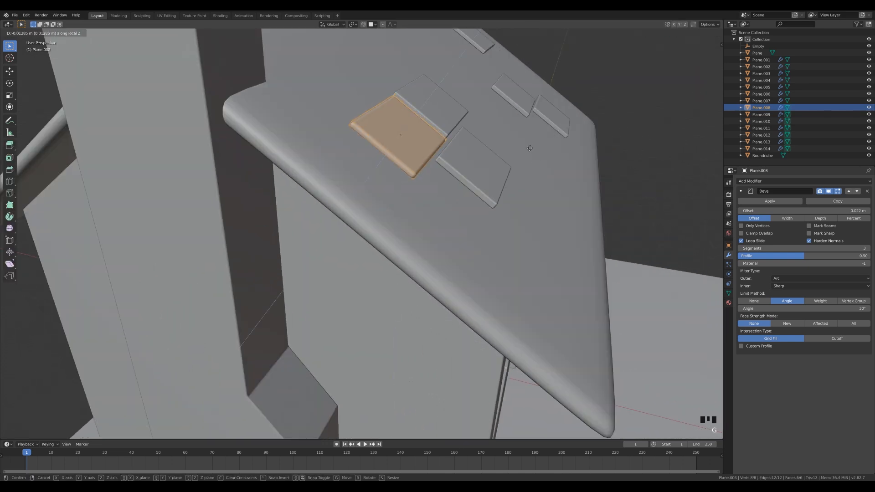
pyautogui.click(527, 146)
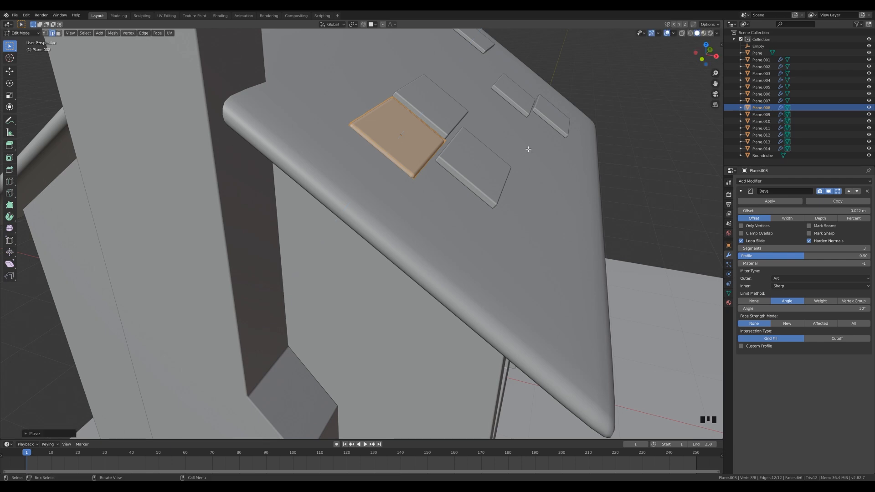
pyautogui.press('Tab')
# Add a Mirror modifier on the X axis to the original slab, with the ridge empty as mirror object
pyautogui.moveTo(450, 160); pyautogui.dragTo(279, 200, button='middle')
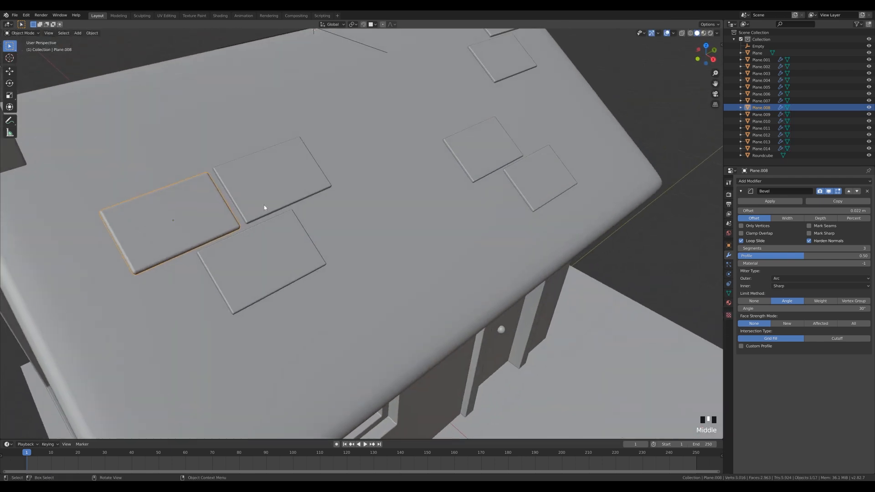
pyautogui.scroll(-2, 431, 210)
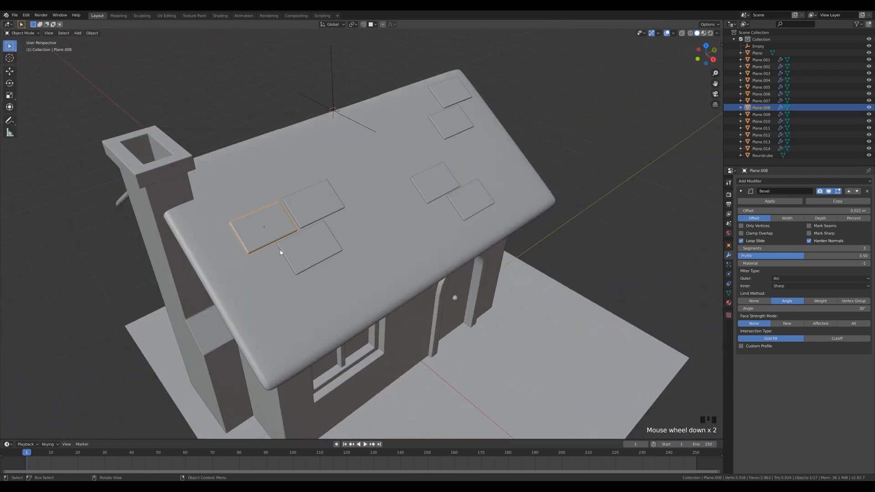
pyautogui.click(766, 181)
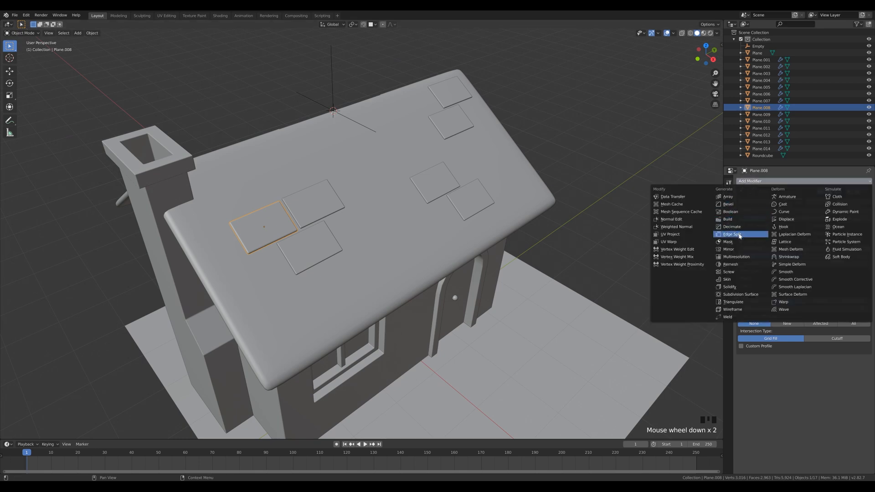
pyautogui.click(739, 251)
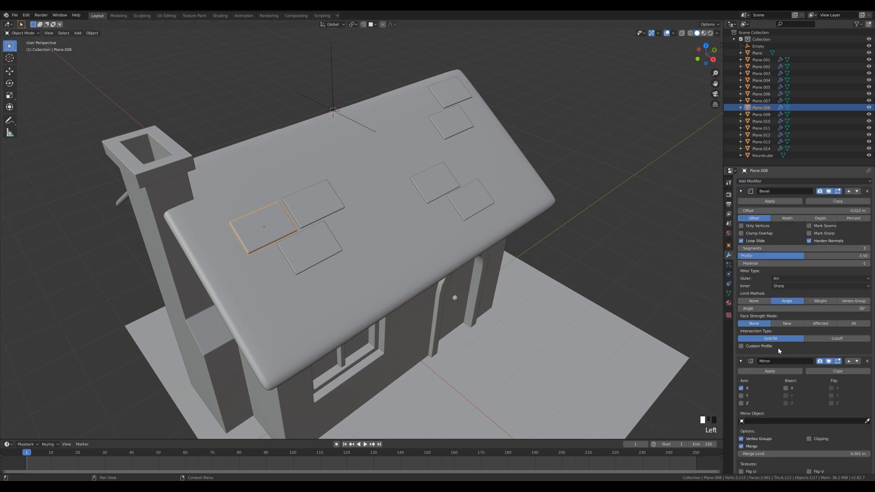
pyautogui.scroll(-1, 786, 353)
pyautogui.click(867, 398)
pyautogui.click(331, 77)
# Copy the original slab's modifiers to the six duplicates by linking modifiers with the original active, and deselect everything
pyautogui.moveTo(331, 78); pyautogui.dragTo(432, 234, button='middle')
pyautogui.click(434, 120)
pyautogui.keyDown('shift'); pyautogui.click(433, 146); pyautogui.keyUp('shift')
pyautogui.keyDown('shift'); pyautogui.click(417, 199); pyautogui.keyUp('shift')
pyautogui.keyDown('shift'); pyautogui.click(449, 212); pyautogui.keyUp('shift')
pyautogui.keyDown('shift'); pyautogui.click(314, 211); pyautogui.keyUp('shift')
pyautogui.keyDown('shift'); pyautogui.click(312, 254); pyautogui.keyUp('shift')
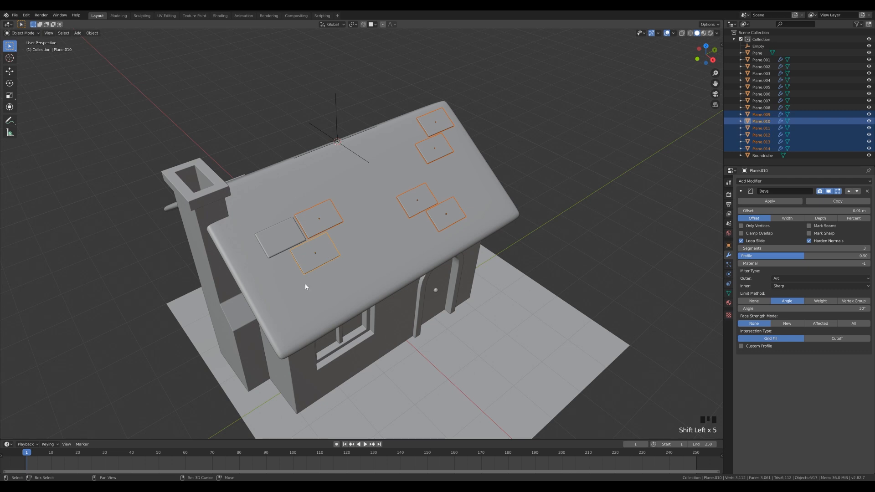
pyautogui.keyDown('shift'); pyautogui.click(278, 240); pyautogui.keyUp('shift')
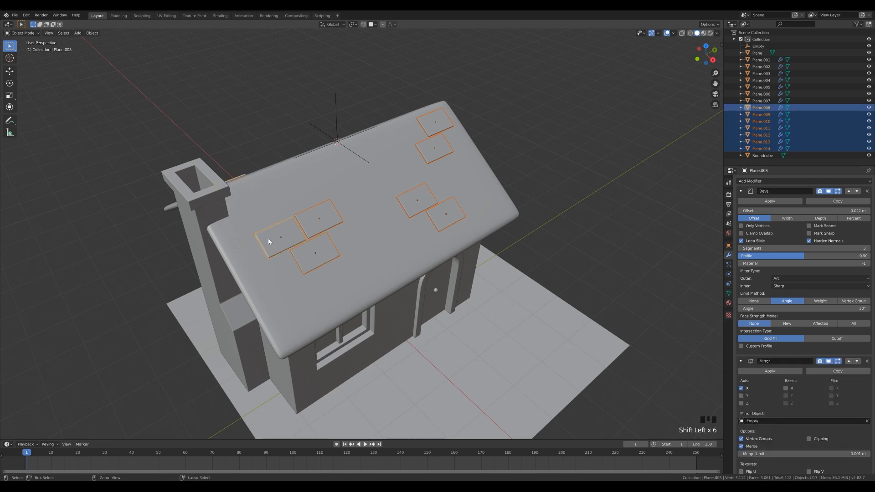
pyautogui.hotkey('ctrl', 'l')
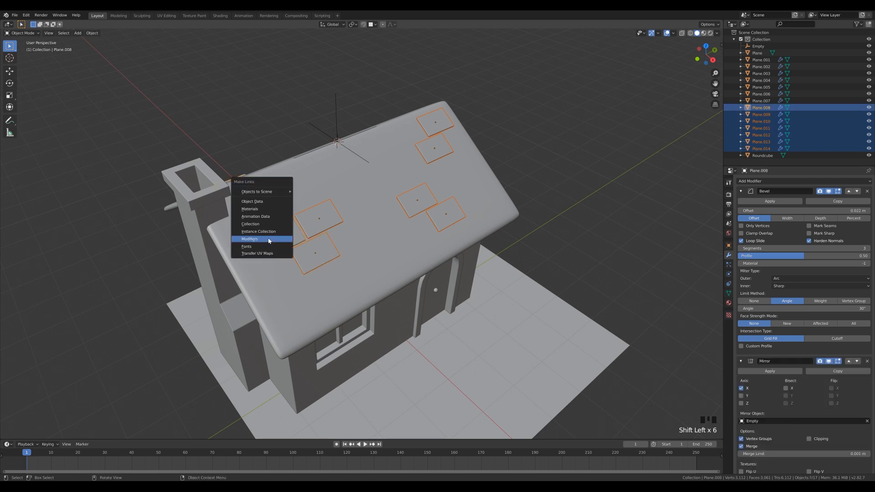
pyautogui.click(269, 241)
pyautogui.click(502, 215)
# Examine the slabs on both roof slopes and compare the house with the simpsons.png reference image
pyautogui.moveTo(427, 198); pyautogui.dragTo(466, 208, button='middle')
pyautogui.moveTo(548, 217); pyautogui.dragTo(545, 194, button='middle')
pyautogui.scroll(-1, 545, 193)
pyautogui.moveTo(423, 246); pyautogui.dragTo(407, 284, button='middle')
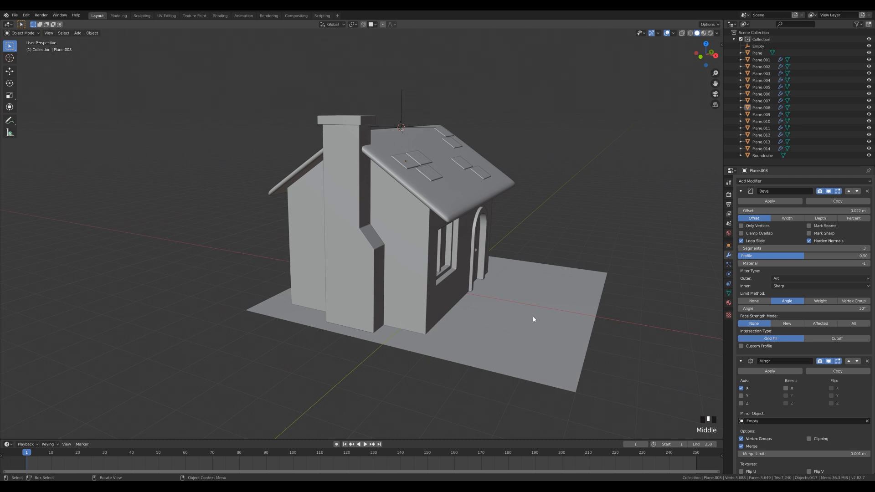
pyautogui.moveTo(534, 319); pyautogui.dragTo(516, 313, button='middle')
pyautogui.click(269, 16)
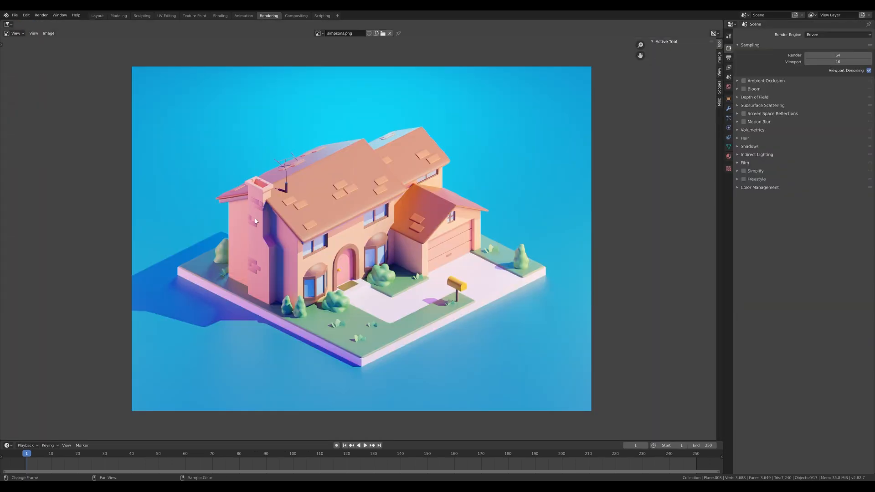
pyautogui.click(97, 15)
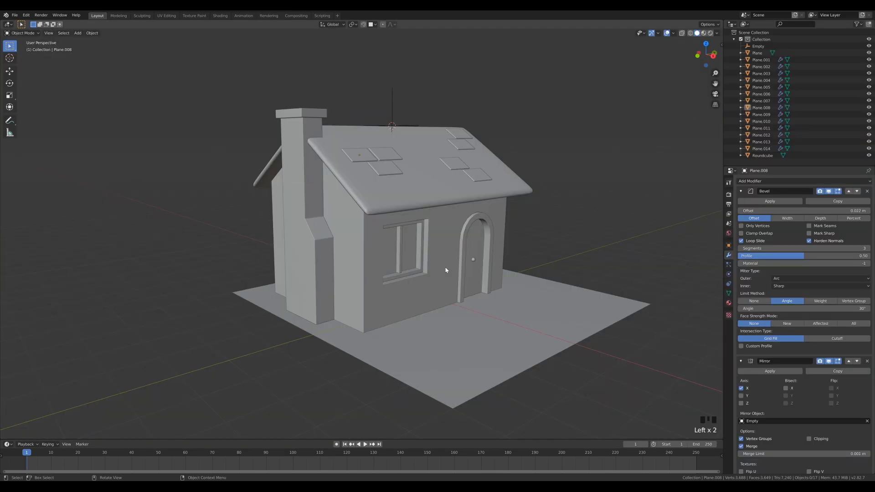
pyautogui.moveTo(482, 246); pyautogui.dragTo(513, 250, button='middle')
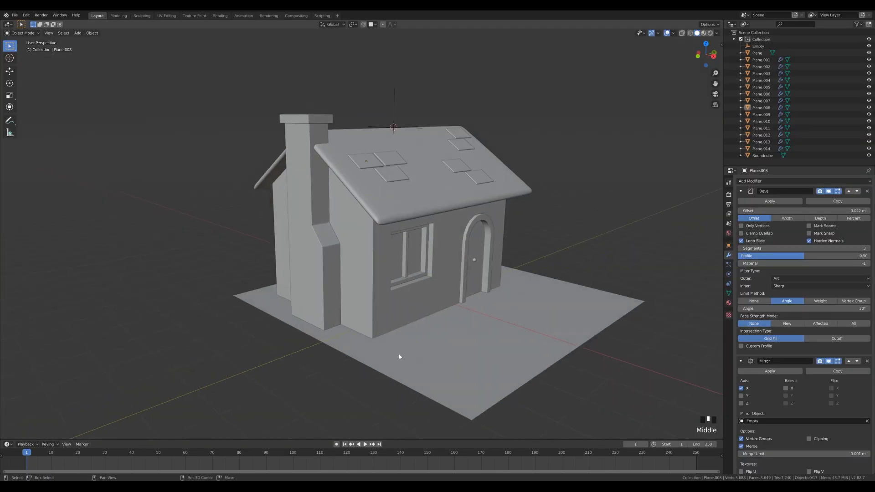
# Add a cube on the ground near the house's front corner and shrink it in Edit Mode into a small brick stretched along X
pyautogui.keyDown('shift'); pyautogui.rightClick(377, 352); pyautogui.keyUp('shift')
pyautogui.hotkey('shift', 'a')
pyautogui.moveTo(414, 295)
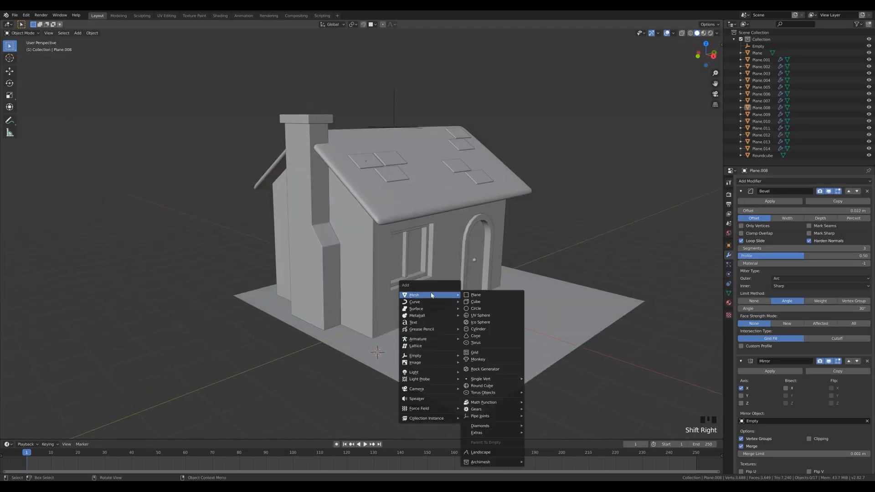
pyautogui.click(476, 301)
pyautogui.press('Tab')
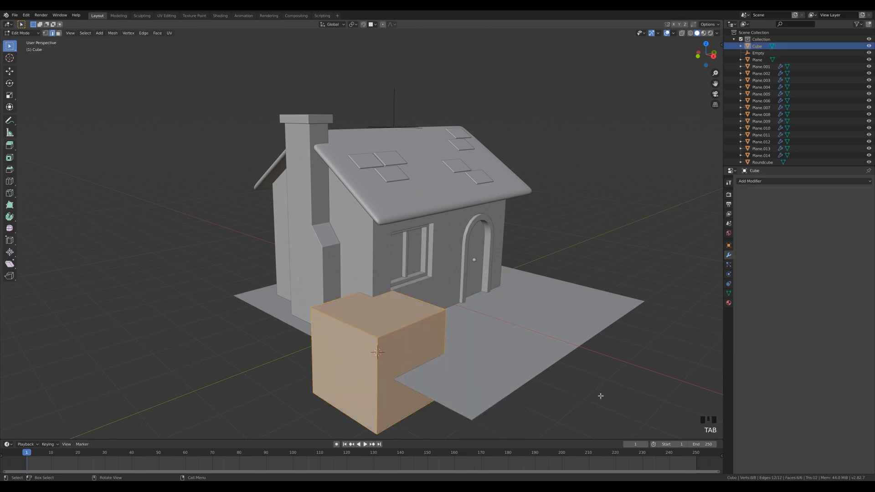
pyautogui.press('s')
pyautogui.press('x')
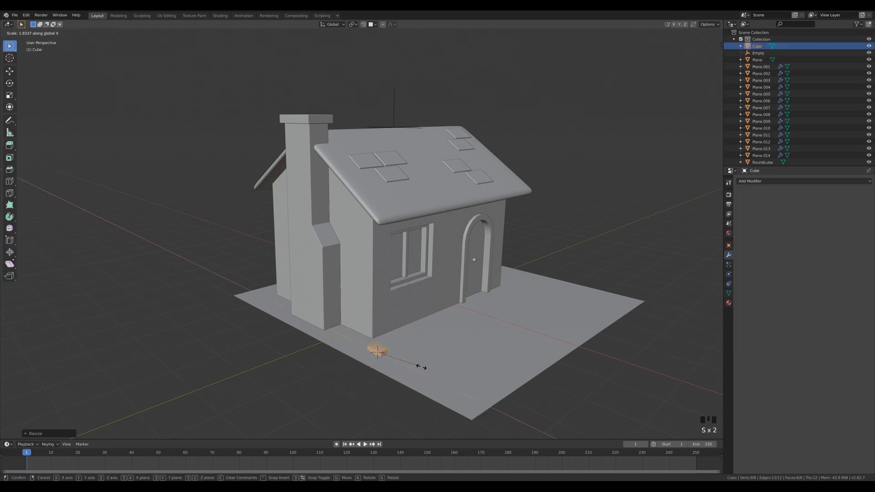
pyautogui.click(436, 374)
# In Object Mode, move the brick horizontally to the chimney's outer face and raise it along Z to just below the chimney's slope
pyautogui.moveTo(436, 370); pyautogui.dragTo(493, 361, button='middle')
pyautogui.keyDown('shift'); pyautogui.moveTo(494, 362); pyautogui.dragTo(495, 305, button='middle'); pyautogui.keyUp('shift')
pyautogui.scroll(2, 452, 318)
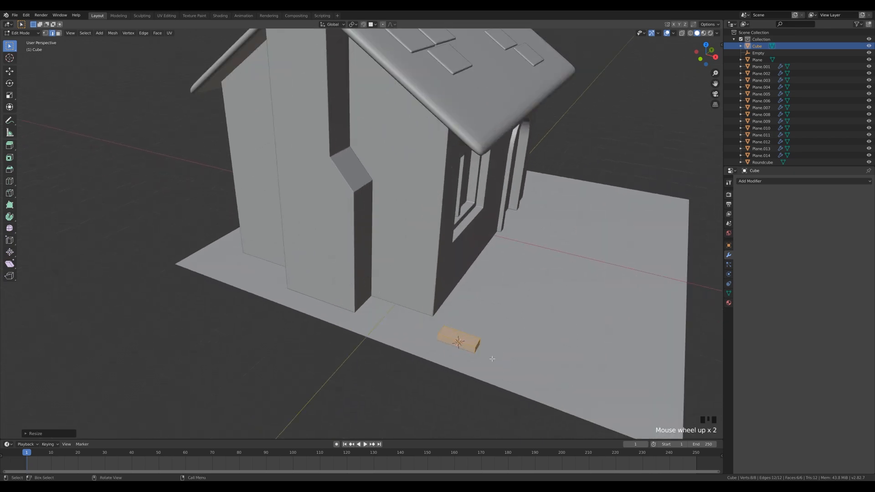
pyautogui.press('Tab')
pyautogui.press('g')
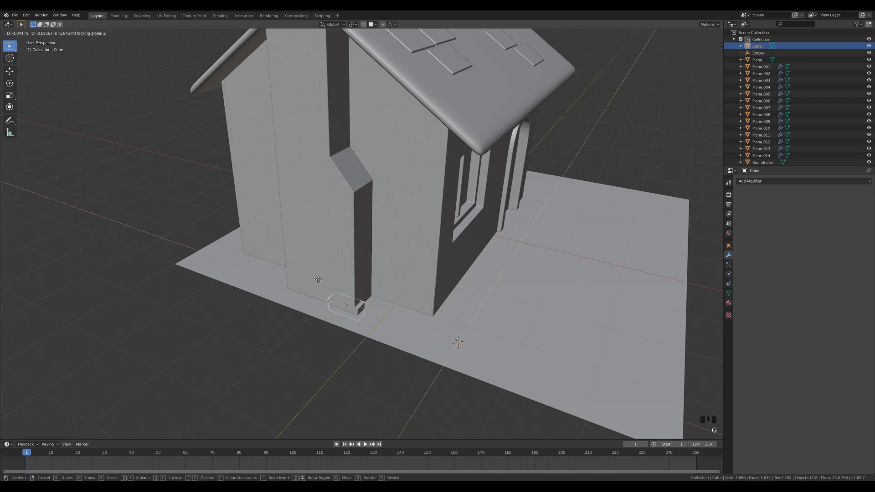
pyautogui.click(322, 288)
pyautogui.press('g')
pyautogui.press('z')
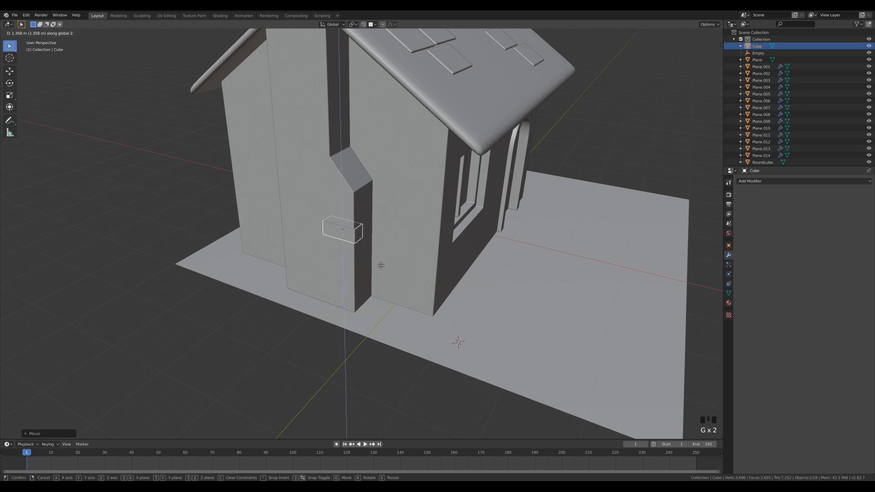
pyautogui.click(364, 243)
# Copy the chimney's Bevel modifier to the brick by linking modifiers with the chimney active, and reselect only the brick
pyautogui.moveTo(420, 226); pyautogui.dragTo(387, 235, button='middle')
pyautogui.moveTo(483, 244); pyautogui.dragTo(467, 240, button='middle')
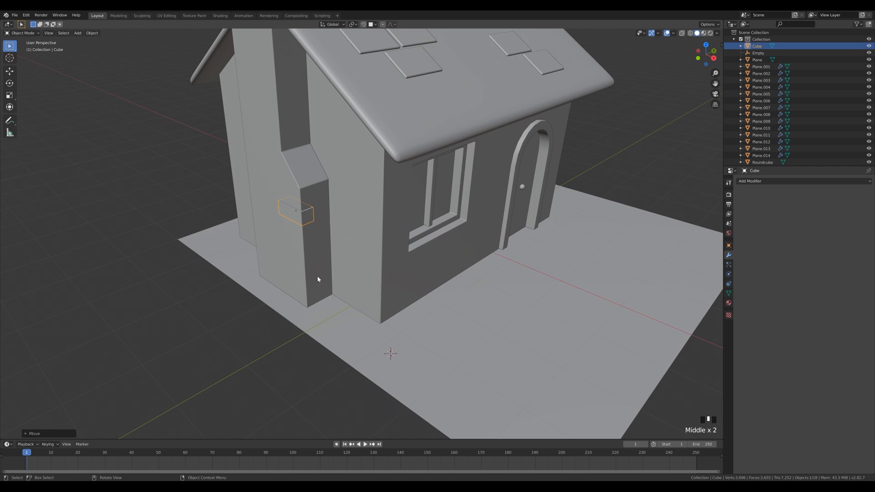
pyautogui.keyDown('shift'); pyautogui.click(314, 194); pyautogui.keyUp('shift')
pyautogui.hotkey('ctrl', 'l')
pyautogui.click(314, 204)
pyautogui.click(298, 211)
pyautogui.moveTo(297, 211); pyautogui.dragTo(347, 237, button='middle')
pyautogui.click(729, 294)
pyautogui.click(749, 307)
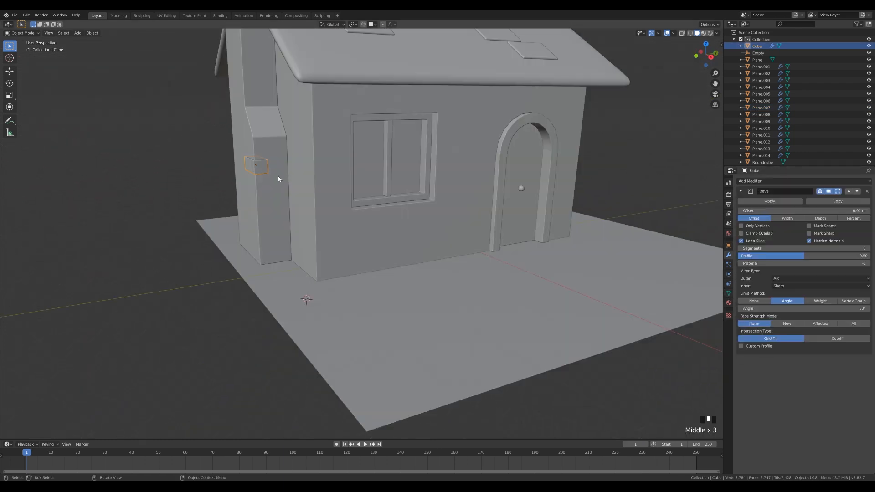
# Nudge the brick freely so it protrudes slightly from the chimney's corner
pyautogui.moveTo(289, 179); pyautogui.dragTo(322, 190, button='middle')
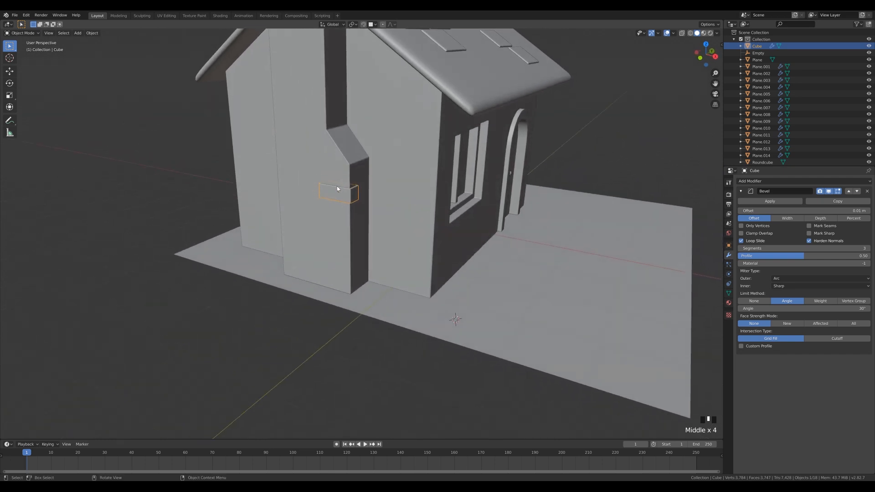
pyautogui.scroll(2, 344, 200)
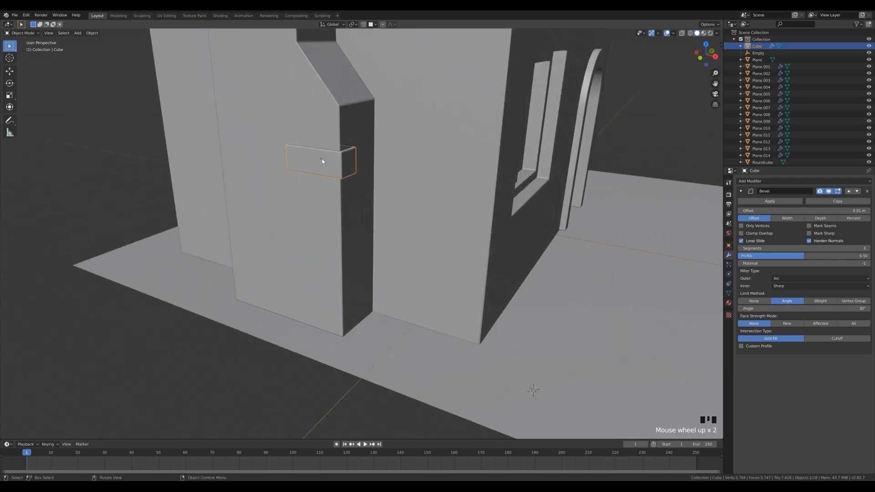
pyautogui.moveTo(322, 160); pyautogui.dragTo(350, 153, button='middle')
pyautogui.moveTo(235, 141); pyautogui.dragTo(303, 153, button='middle')
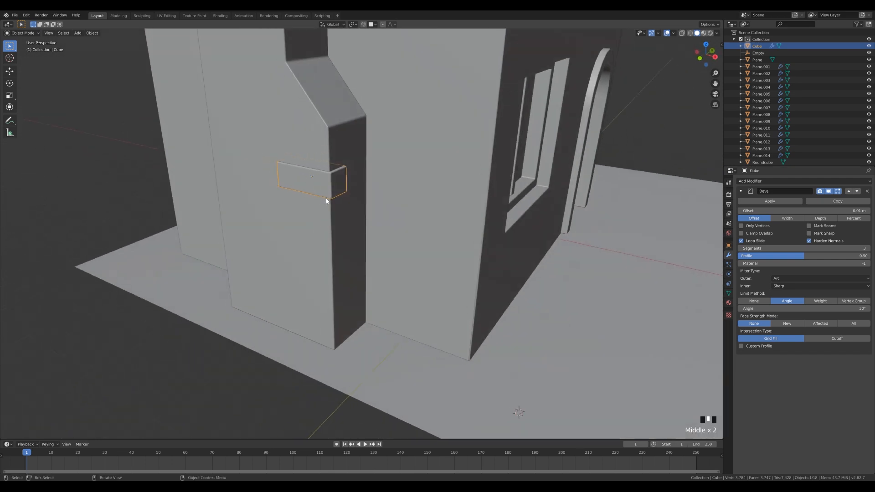
pyautogui.press('g')
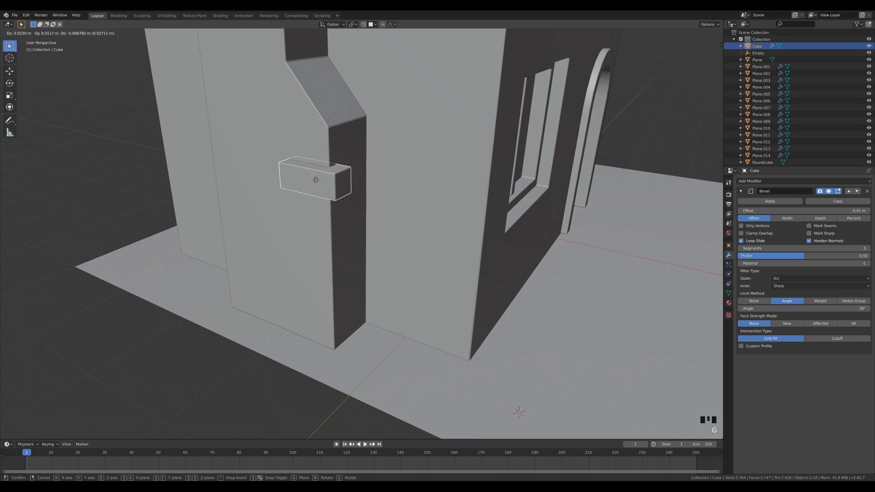
pyautogui.click(311, 178)
pyautogui.moveTo(375, 186); pyautogui.dragTo(321, 240, button='middle')
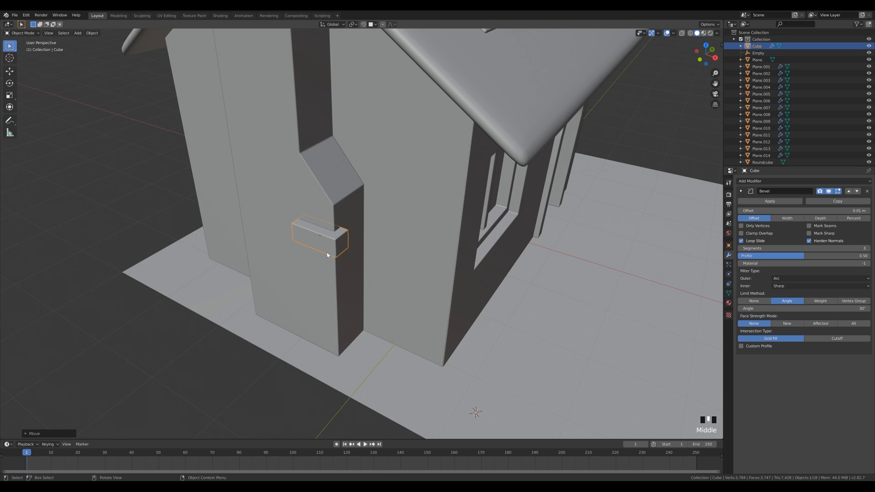
# Shift the brick's entire mesh about 0.07 m along its local Z axis in Edit Mode to sink it into the chimney
pyautogui.press('Tab')
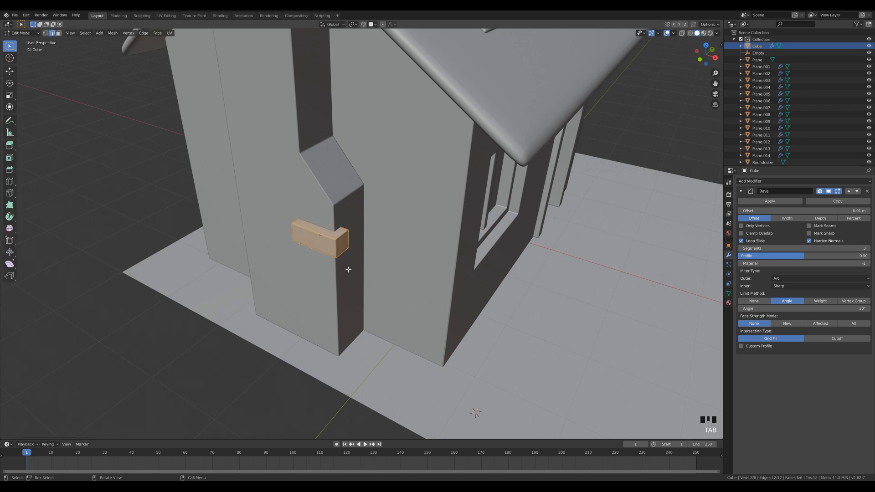
pyautogui.press('g')
pyautogui.press('z')
pyautogui.press('z')
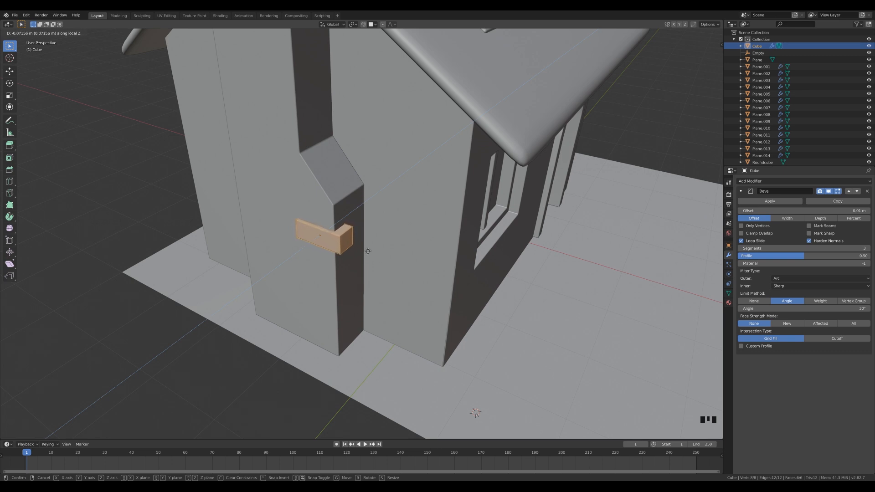
pyautogui.click(368, 250)
# Move the brick object about 0.06 m in negative X so it sits closer to the chimney's corner
pyautogui.press('Tab')
pyautogui.press('g')
pyautogui.press('x')
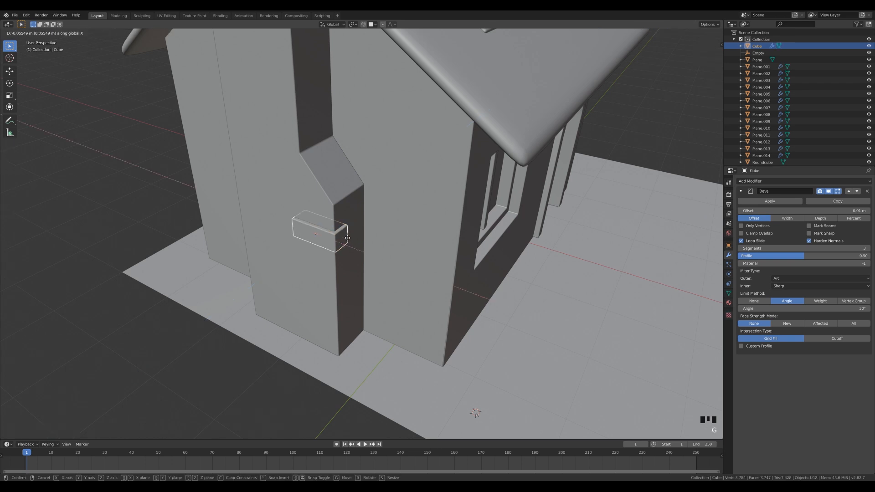
pyautogui.click(348, 237)
pyautogui.moveTo(372, 267); pyautogui.dragTo(302, 227, button='middle')
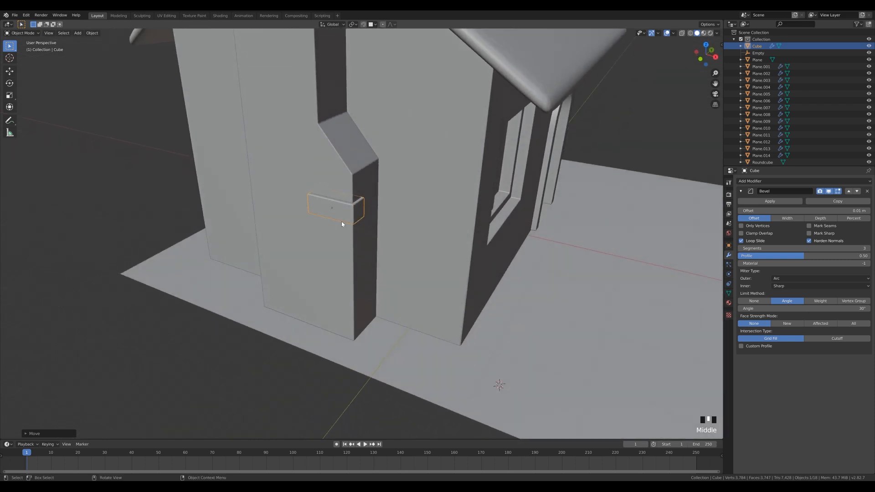
# Place three linked duplicates of the brick on the chimney's outer face, one diagonally below it and two near the opposite upper edge
pyautogui.hotkey('alt', 'd')
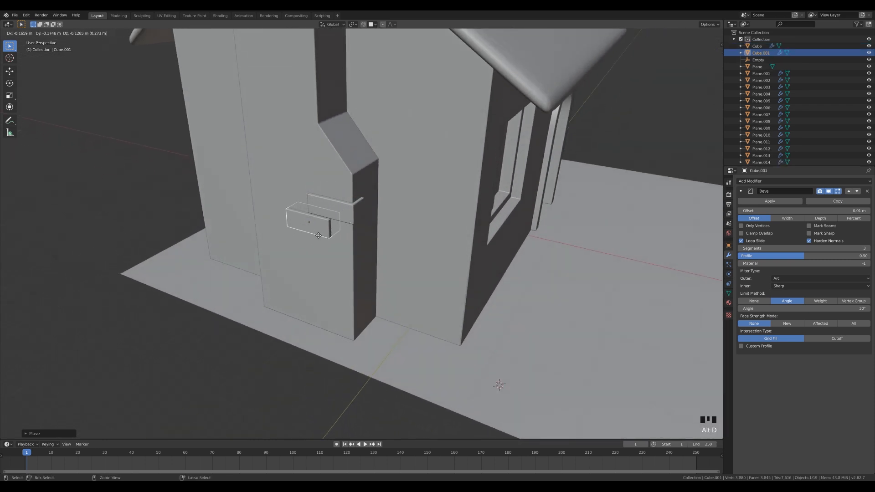
pyautogui.click(319, 236)
pyautogui.moveTo(319, 236); pyautogui.dragTo(499, 270, button='middle')
pyautogui.hotkey('alt', 'd')
pyautogui.click(454, 155)
pyautogui.hotkey('alt', 'd')
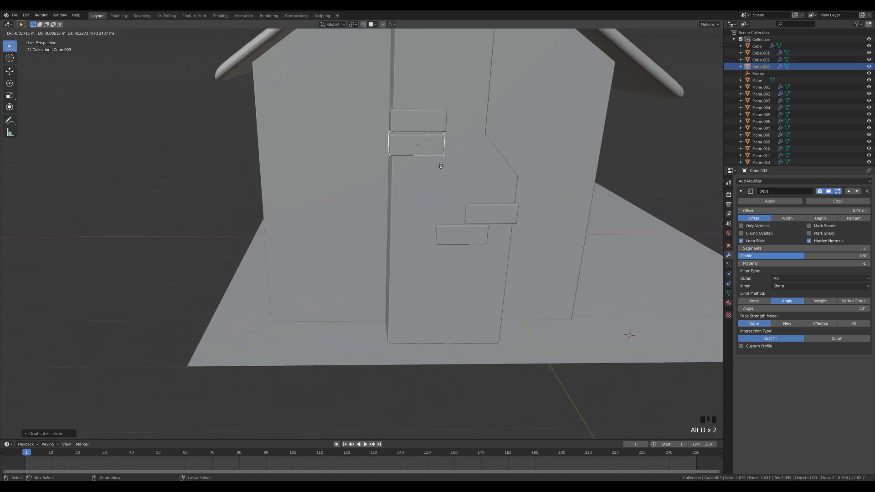
pyautogui.click(468, 159)
# Place another linked duplicate of the brick around the chimney's rear corner, level with the lower of the two upper bricks
pyautogui.moveTo(464, 156); pyautogui.dragTo(525, 156, button='middle')
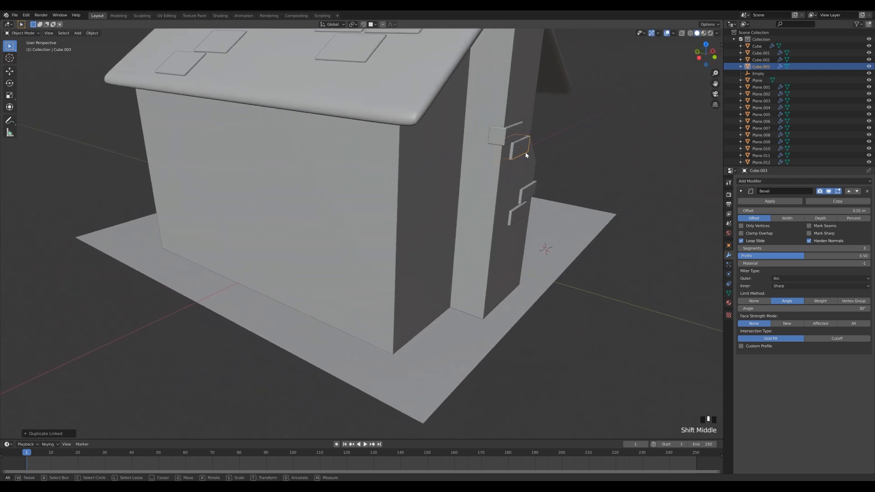
pyautogui.click(527, 158)
pyautogui.click(530, 162)
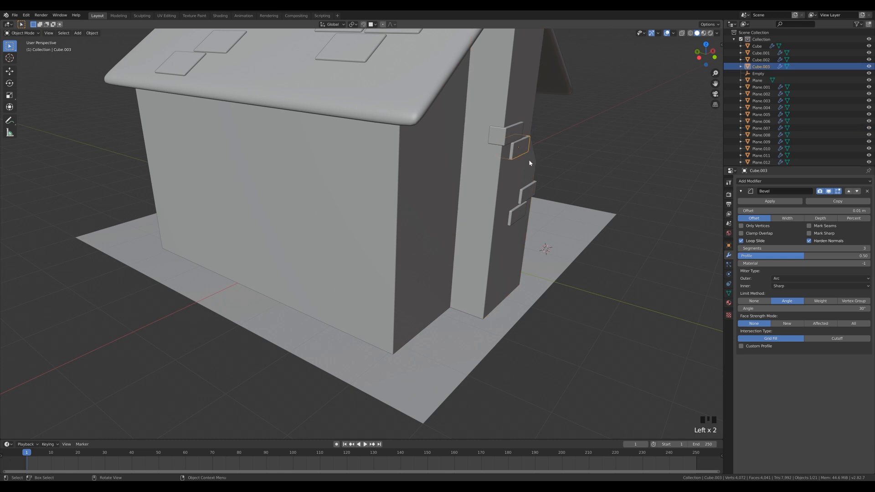
pyautogui.hotkey('alt', 'd')
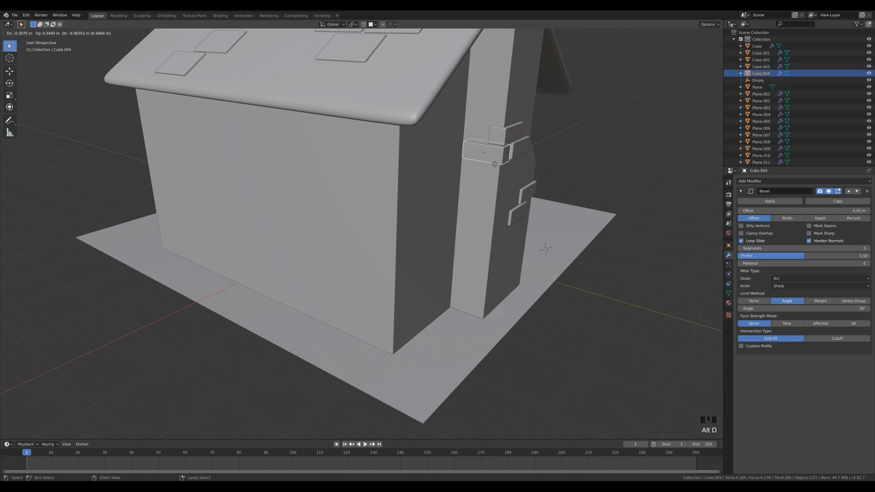
pyautogui.click(495, 163)
# Move the lower brick of the upper group sideways so it sits beside the new corner brick
pyautogui.moveTo(495, 163); pyautogui.dragTo(513, 225, button='middle')
pyautogui.click(431, 154)
pyautogui.press('g')
pyautogui.click(474, 160)
# Place three linked duplicates of the original brick at the chimney's base, two side by side at the corner and one above
pyautogui.scroll(-6, 513, 225)
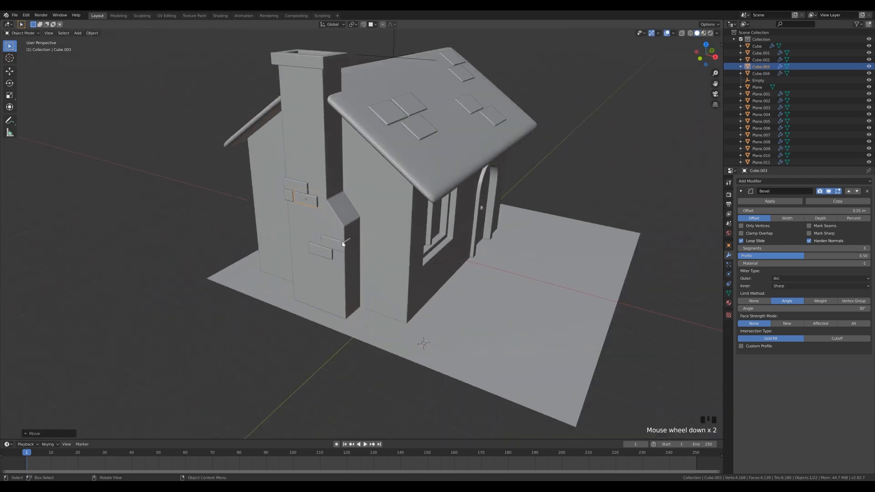
pyautogui.click(300, 193)
pyautogui.hotkey('alt', 'd')
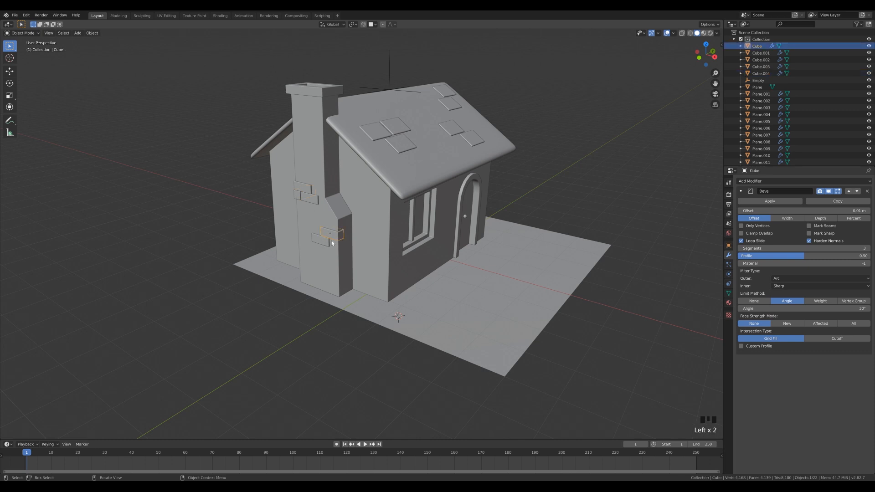
pyautogui.click(348, 297)
pyautogui.scroll(4, 347, 298)
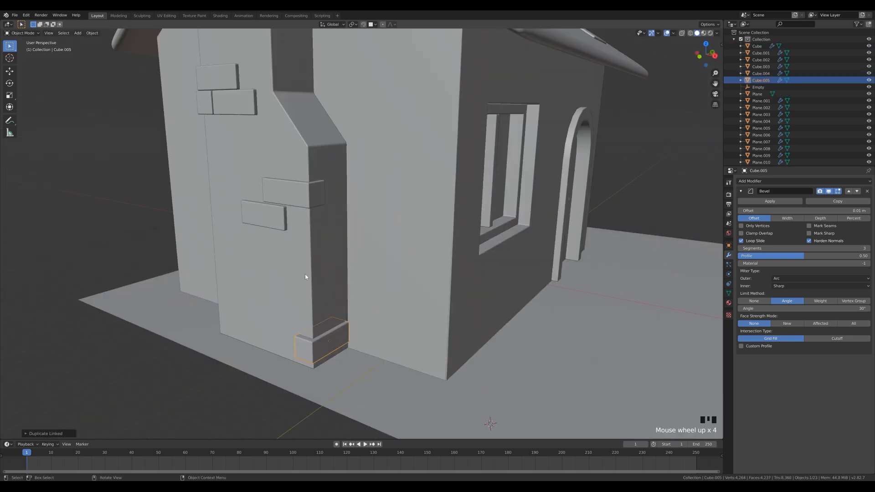
pyautogui.hotkey('alt', 'd')
pyautogui.click(273, 319)
pyautogui.hotkey('alt', 'd')
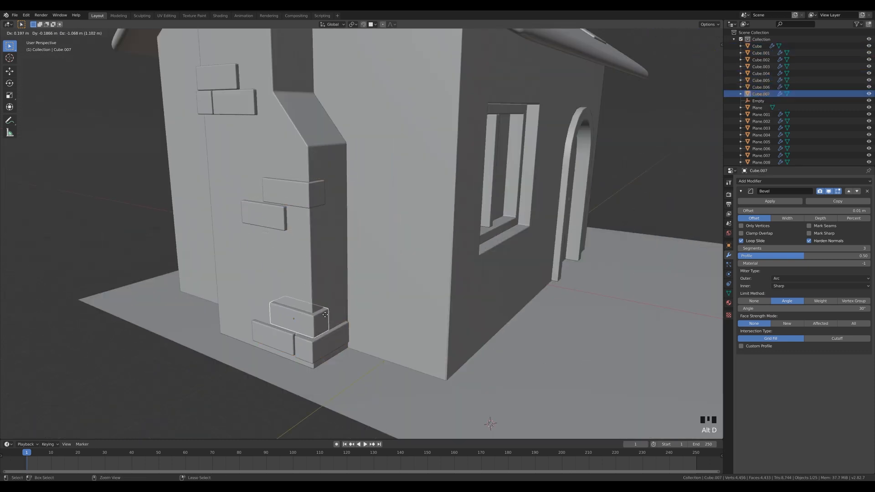
pyautogui.click(325, 315)
# Move the doorknob along the Y axis toward the far edge of the arched door
pyautogui.scroll(-5, 441, 316)
pyautogui.moveTo(441, 317); pyautogui.dragTo(553, 211, button='middle')
pyautogui.scroll(-2, 602, 246)
pyautogui.moveTo(601, 247); pyautogui.dragTo(546, 210, button='middle')
pyautogui.scroll(-2, 566, 253)
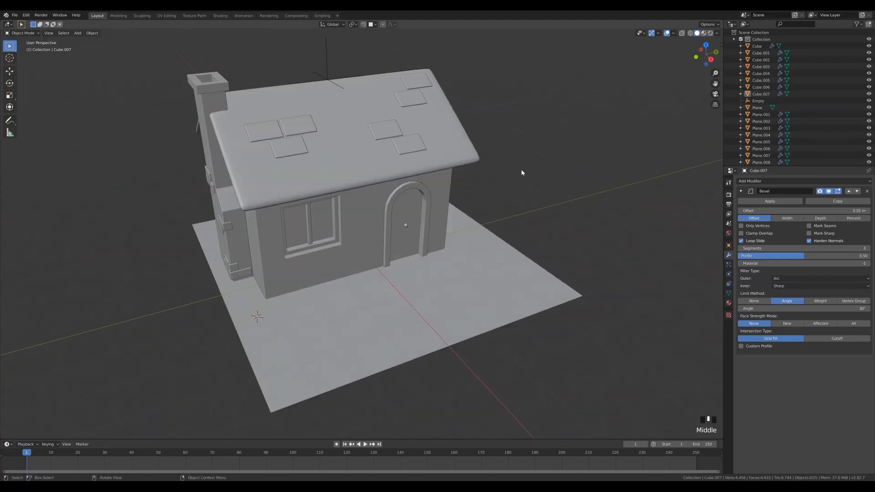
pyautogui.click(407, 226)
pyautogui.moveTo(469, 242); pyautogui.dragTo(474, 235, button='middle')
pyautogui.press('g')
pyautogui.press('y')
pyautogui.click(487, 234)
# Reselect only the doorknob and scale it up slightly
pyautogui.press('a')
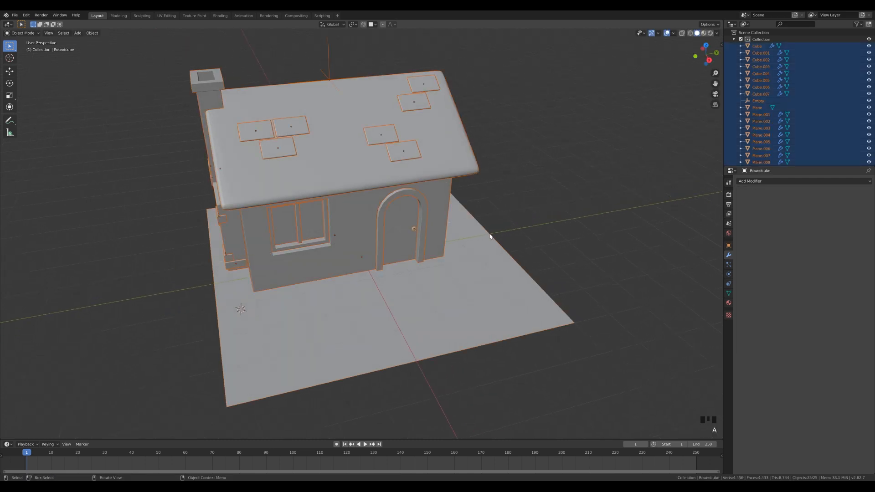
pyautogui.click(414, 228)
pyautogui.press('s')
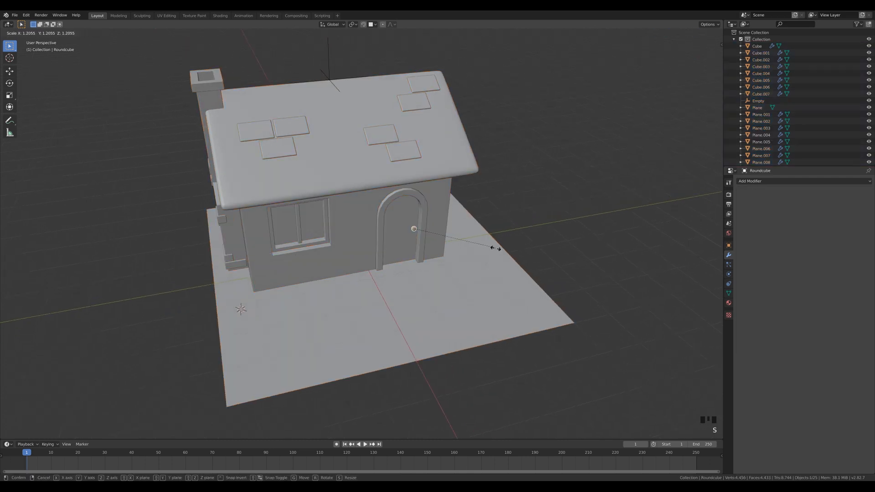
pyautogui.click(512, 248)
pyautogui.moveTo(512, 247); pyautogui.dragTo(516, 238, button='middle')
pyautogui.press('s')
pyautogui.click(425, 226)
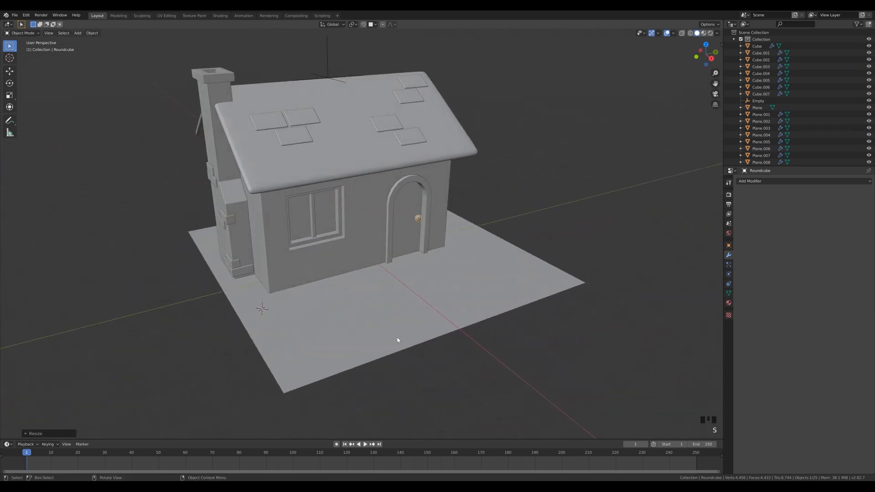
# Round the ground plane's four corners with a multi-segment vertex bevel in Edit Mode
pyautogui.click(433, 325)
pyautogui.scroll(-2, 492, 253)
pyautogui.moveTo(517, 226); pyautogui.dragTo(516, 244, button='middle')
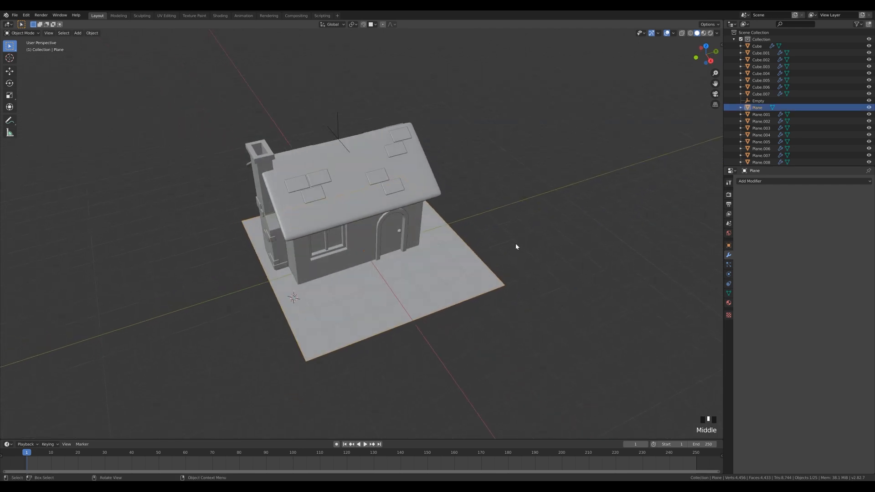
pyautogui.press('Tab')
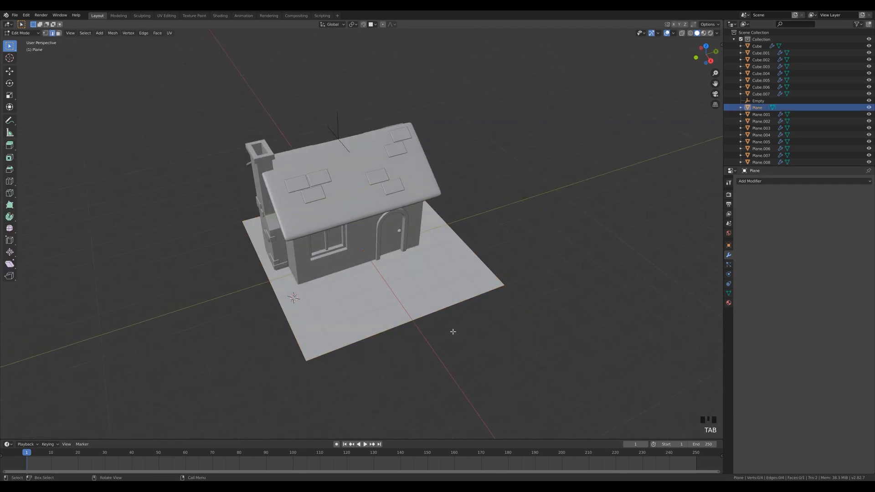
pyautogui.press('1')
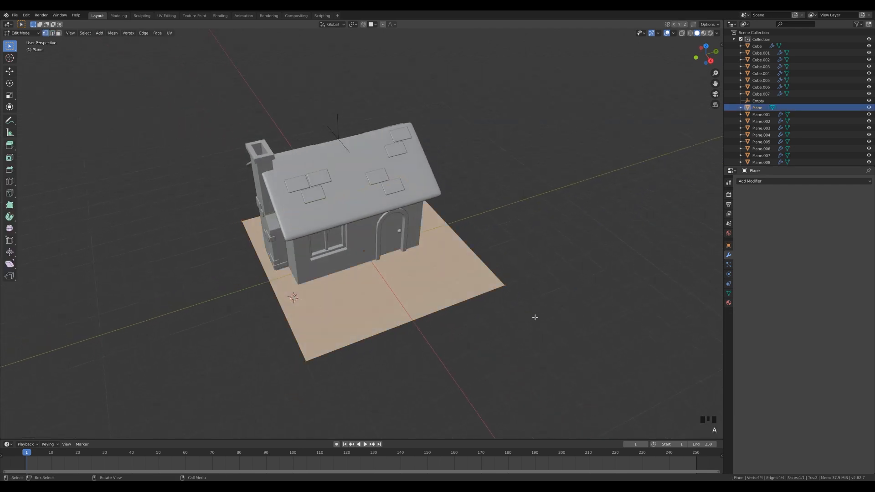
pyautogui.hotkey('ctrl', 'b')
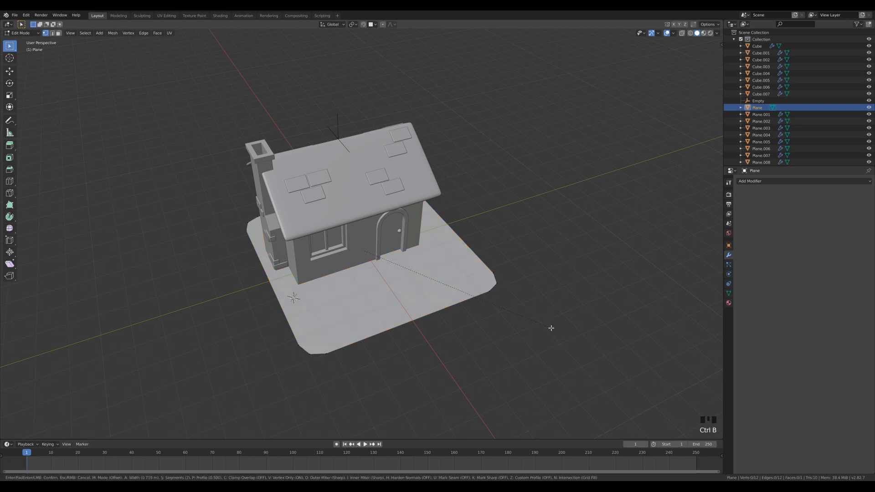
pyautogui.scroll(1, 551, 330)
pyautogui.scroll(1, 554, 332)
pyautogui.click(553, 331)
# Extrude the whole ground plane about 0.15 m to give the base thickness, and return to Object Mode
pyautogui.moveTo(555, 332); pyautogui.dragTo(523, 329, button='middle')
pyautogui.scroll(1, 523, 329)
pyautogui.press('a')
pyautogui.press('e')
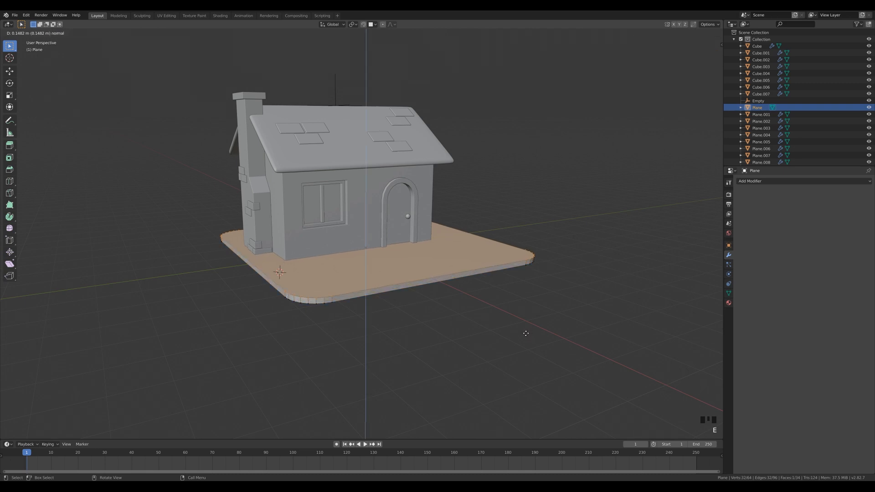
pyautogui.click(526, 333)
pyautogui.press('Tab')
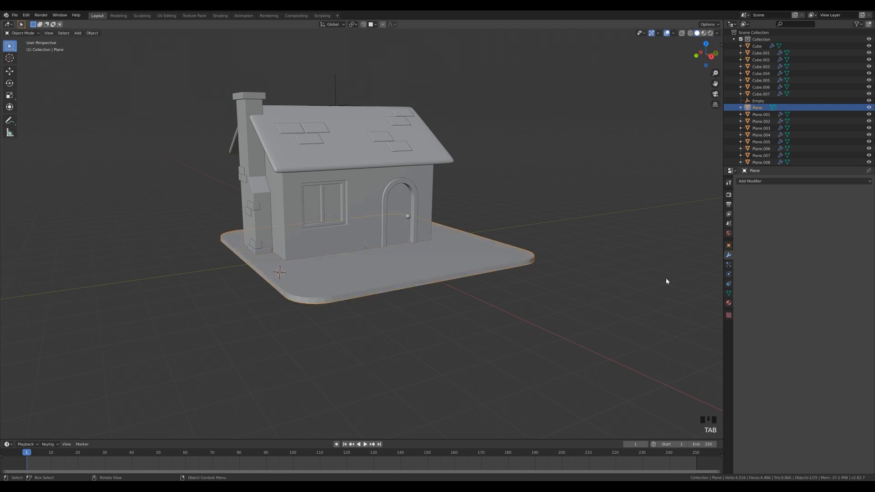
# Enable Auto Smooth on the ground base and shade it smooth
pyautogui.click(729, 293)
pyautogui.click(749, 306)
pyautogui.moveTo(474, 292); pyautogui.dragTo(440, 284, button='middle')
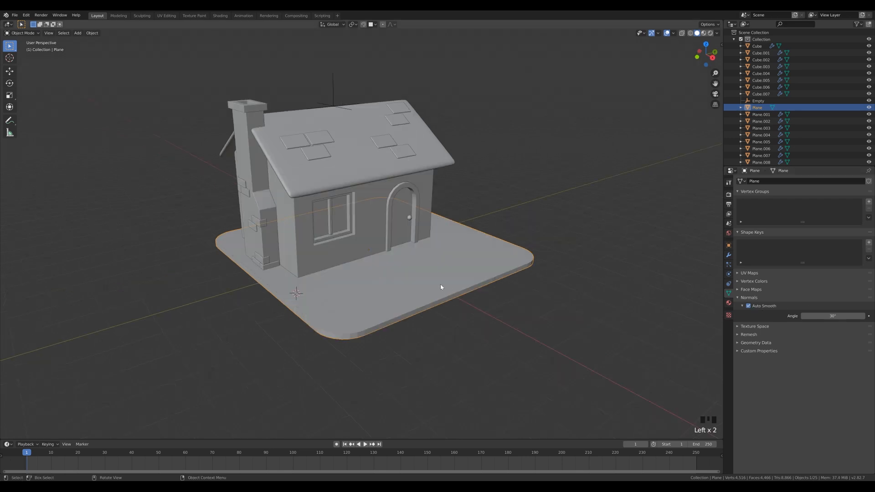
pyautogui.rightClick(435, 274)
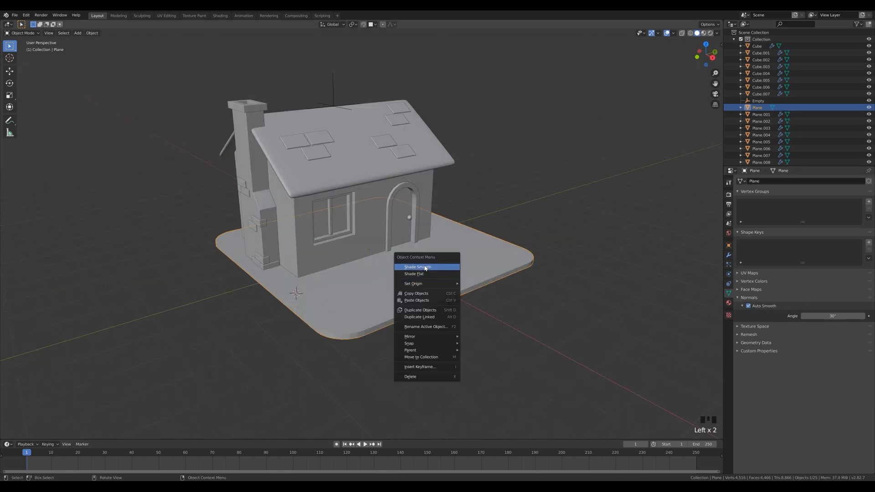
pyautogui.rightClick(362, 309)
pyautogui.scroll(-1, 437, 301)
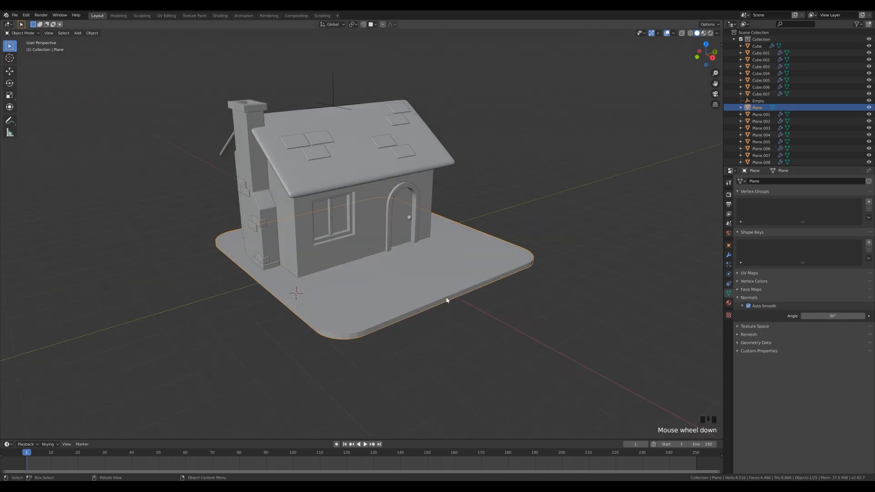
# Move the ground base down about 0.14 m along the Z axis
pyautogui.press('g')
pyautogui.press('z')
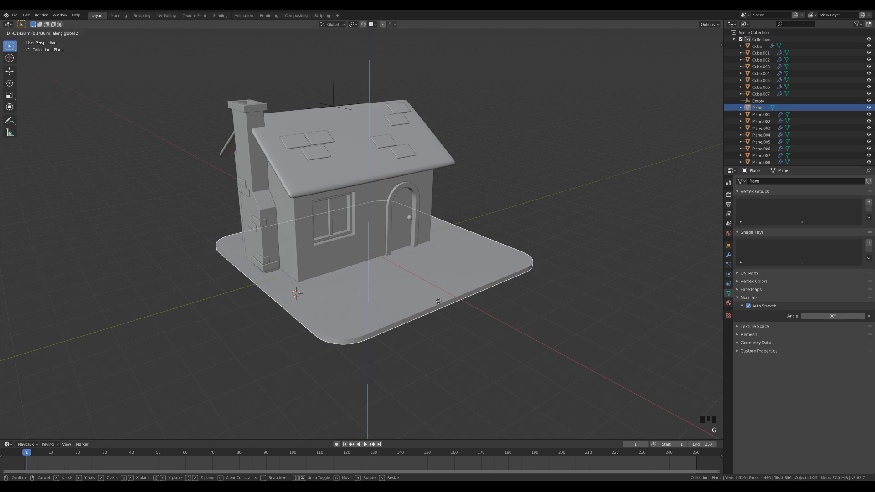
pyautogui.click(439, 303)
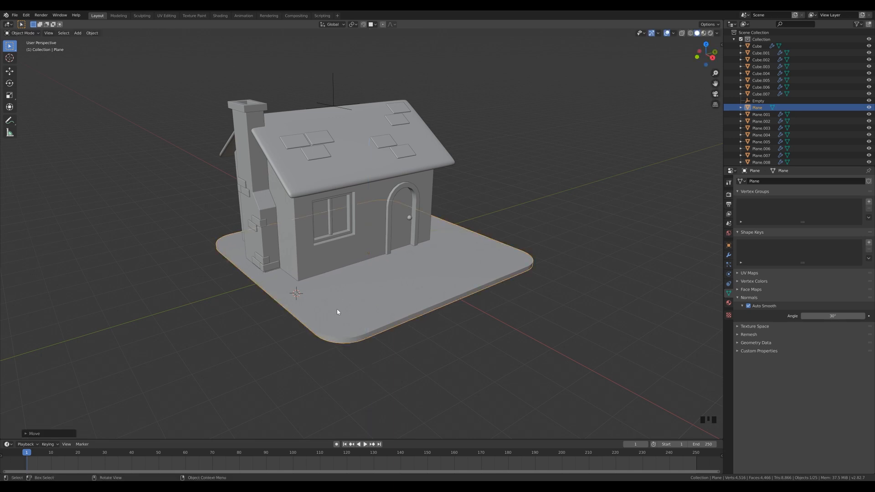
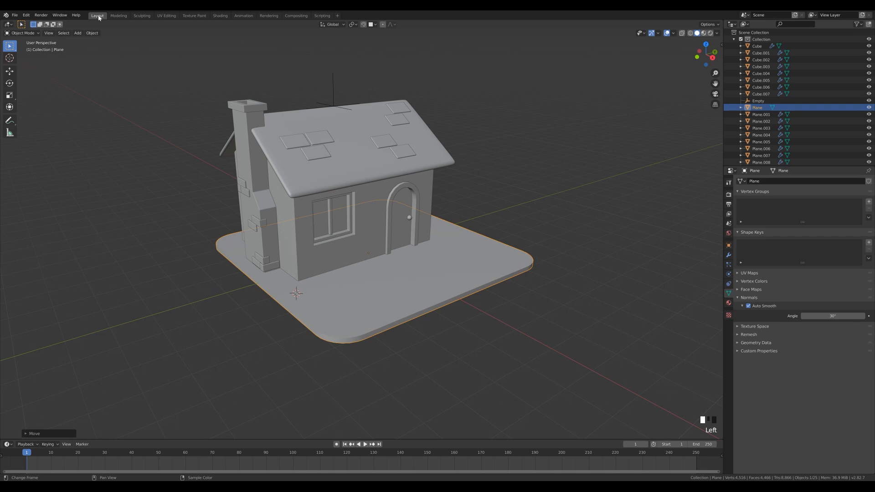
# Duplicate the base's top face, separate it into its own object and open that new object in Edit Mode
pyautogui.press('Tab')
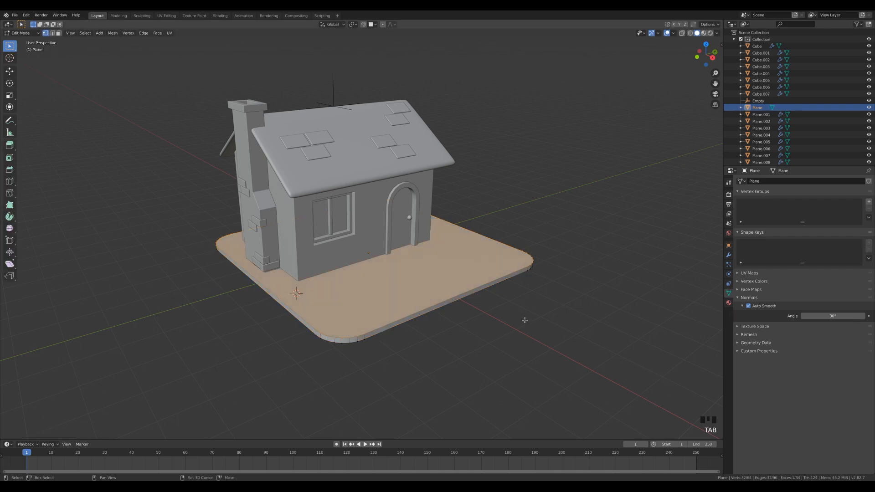
pyautogui.press('Tab')
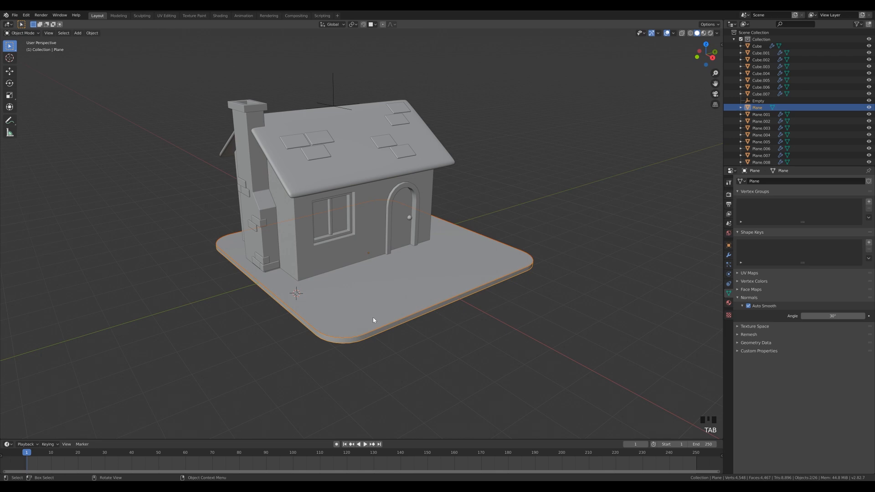
pyautogui.click(373, 319)
pyautogui.press('Tab')
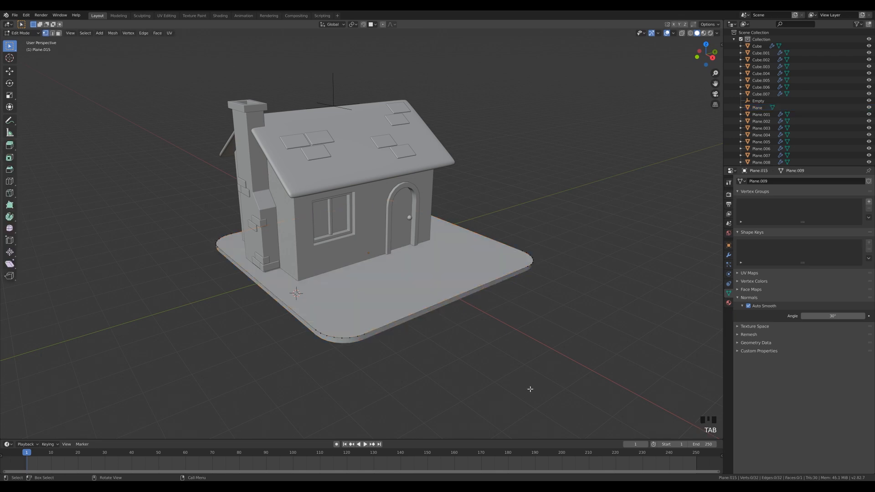
# In wireframe top view, knife a straight angle-constrained cut across the separated ground face along the X axis
pyautogui.moveTo(530, 389); pyautogui.dragTo(374, 272, button='middle')
pyautogui.press('z')
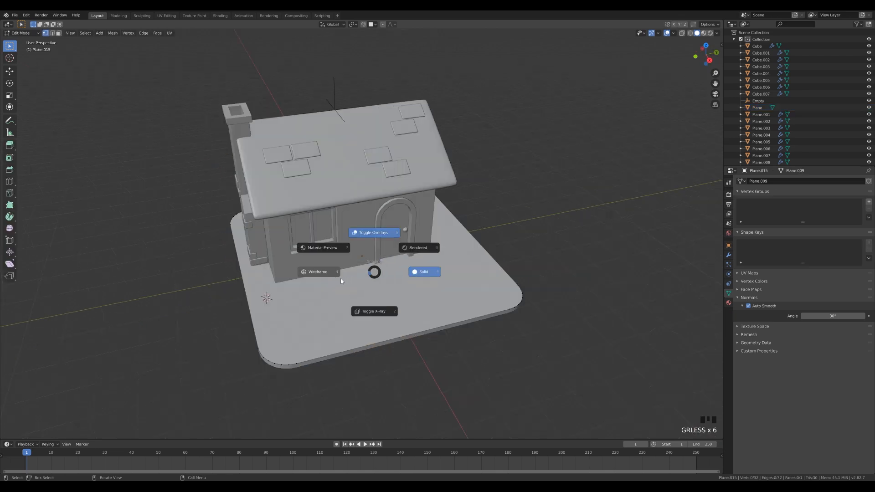
pyautogui.click(305, 279)
pyautogui.press('KP_7')
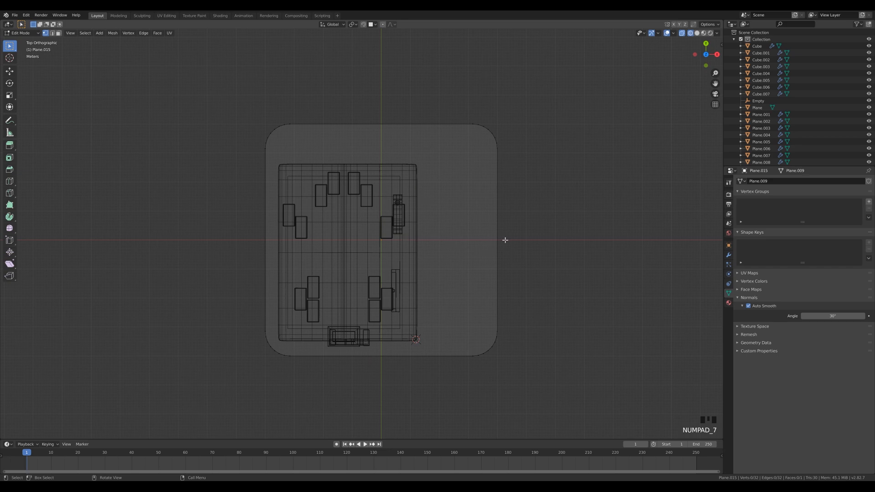
pyautogui.press('k')
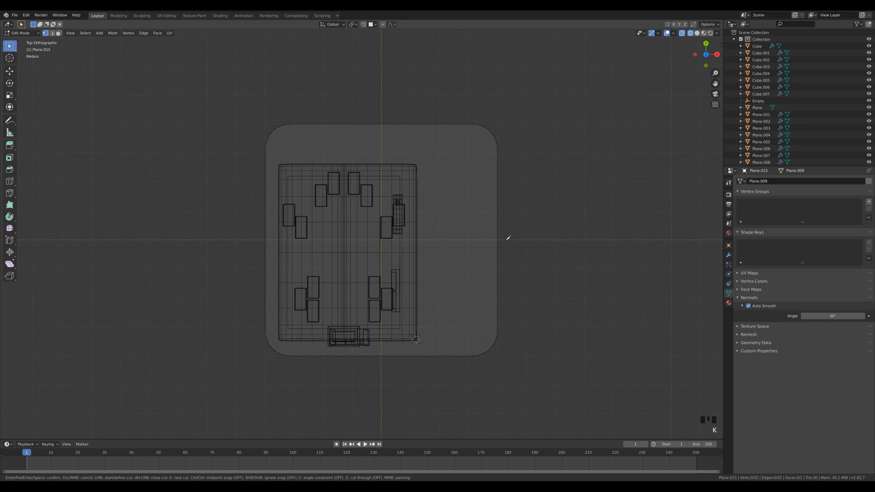
pyautogui.press('c')
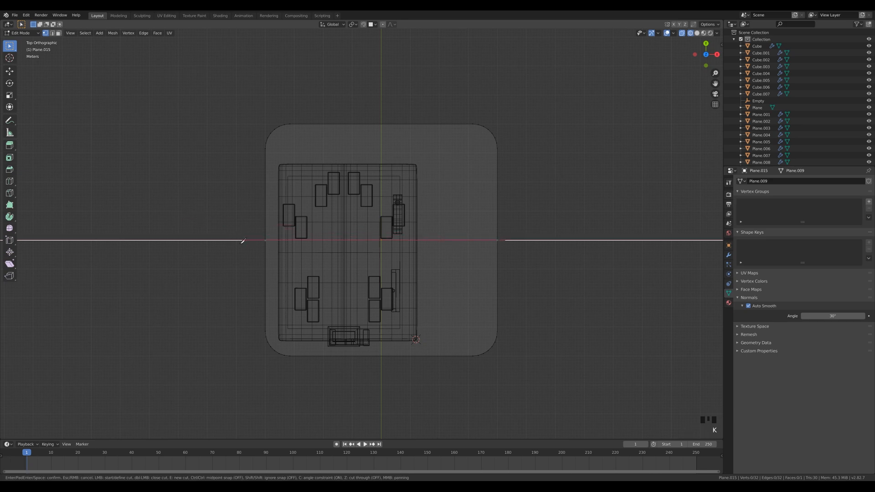
pyautogui.click(242, 240)
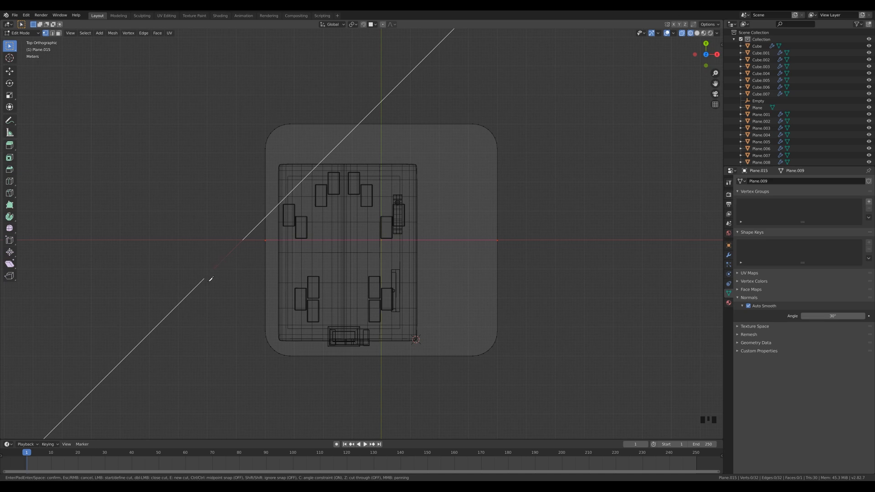
pyautogui.press('Return')
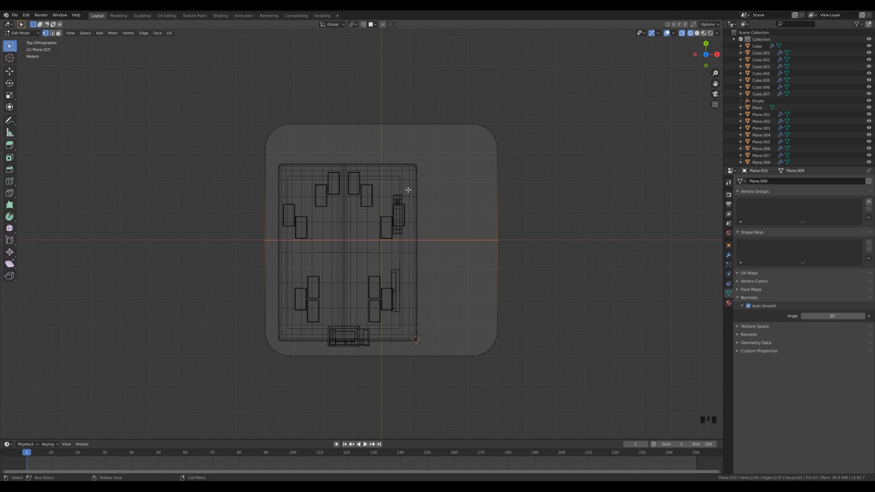
# Knife an angle-constrained L-shaped cut running beneath the house and turning 90° to the face's edge on the door side
pyautogui.press('k')
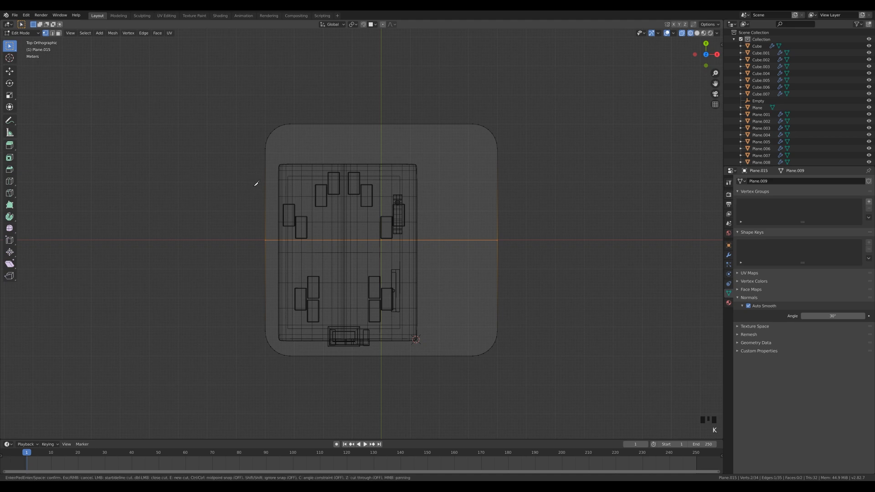
pyautogui.press('c')
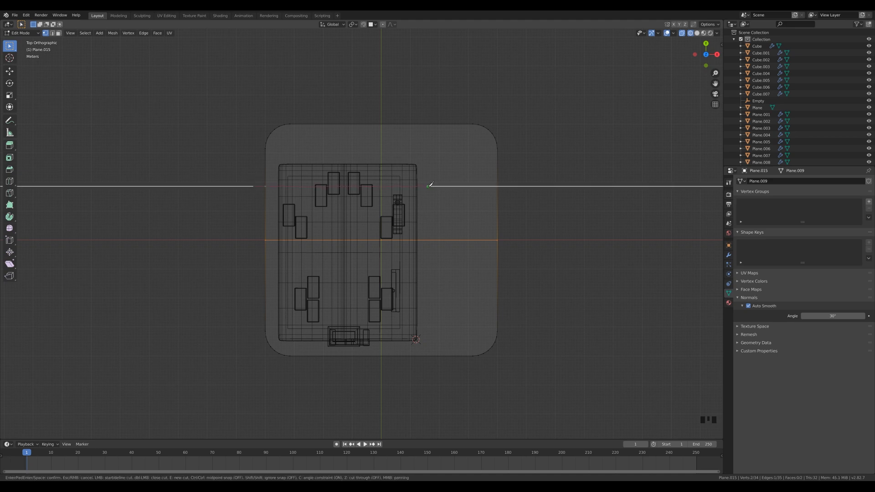
pyautogui.click(451, 184)
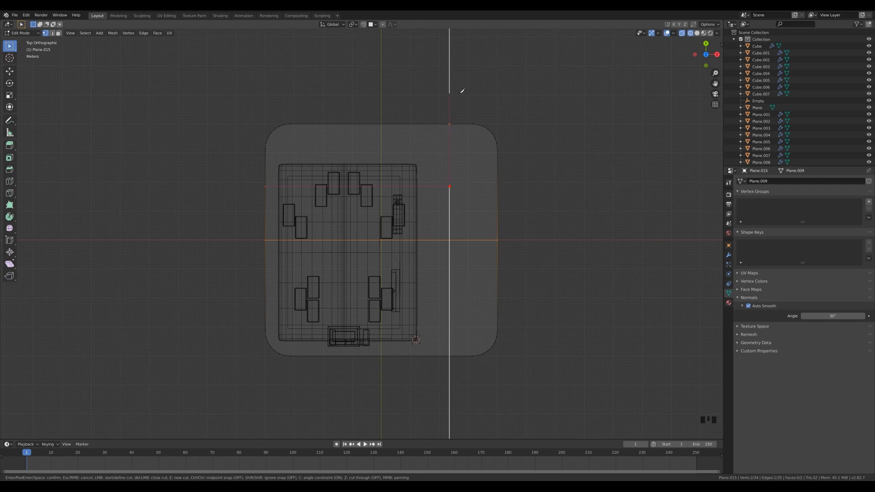
pyautogui.press('Return')
# Return to solid shading and delete the face between the two cuts to open a path at the door
pyautogui.moveTo(434, 197); pyautogui.dragTo(500, 168, button='middle')
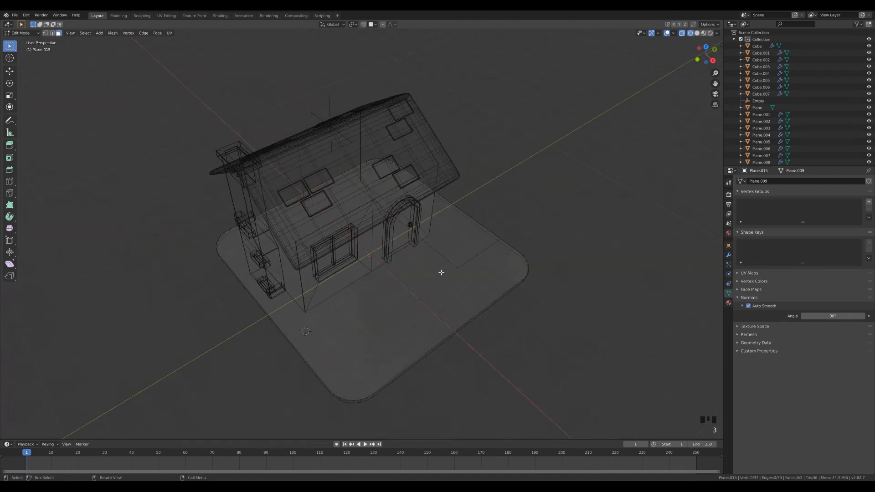
pyautogui.press('z')
pyautogui.click(449, 278)
pyautogui.press('x')
pyautogui.click(421, 264)
# Isolate the lawn object in local top view and knife a straight cut through both lawn pieces near their back edge
pyautogui.moveTo(537, 244); pyautogui.dragTo(542, 238, button='middle')
pyautogui.click(454, 252)
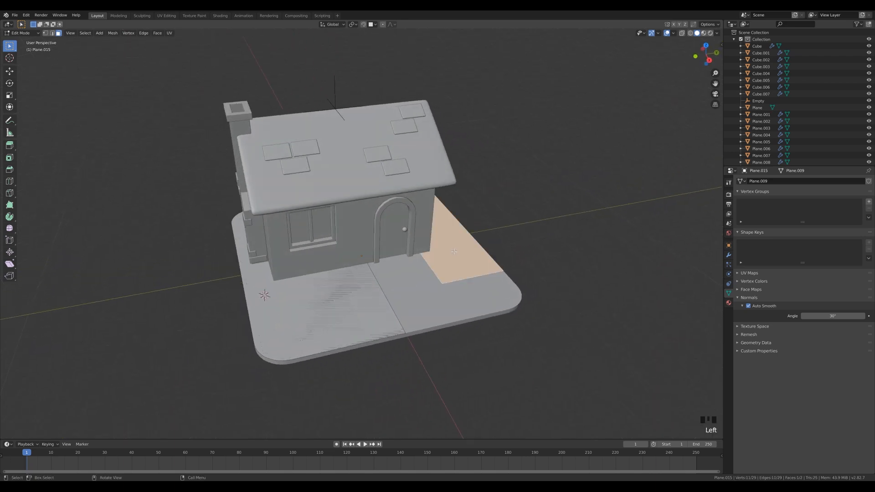
pyautogui.click(347, 302)
pyautogui.moveTo(375, 283); pyautogui.dragTo(410, 278, button='middle')
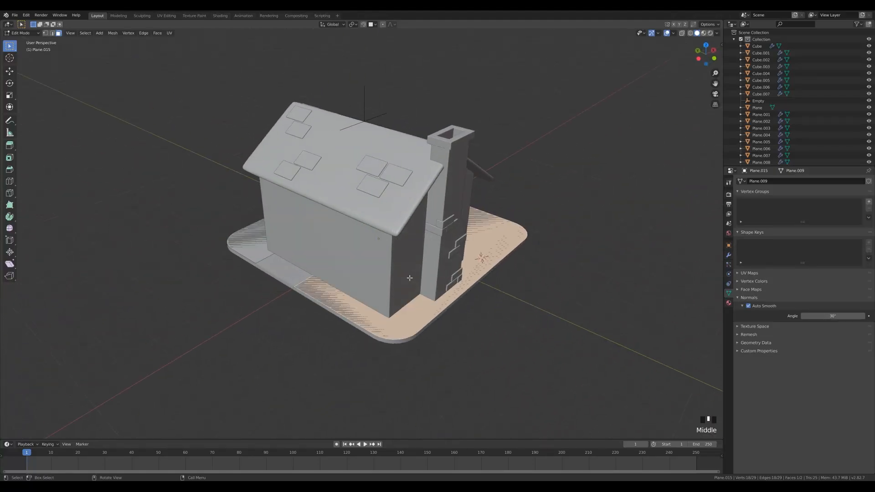
pyautogui.moveTo(518, 216); pyautogui.dragTo(299, 278, button='middle')
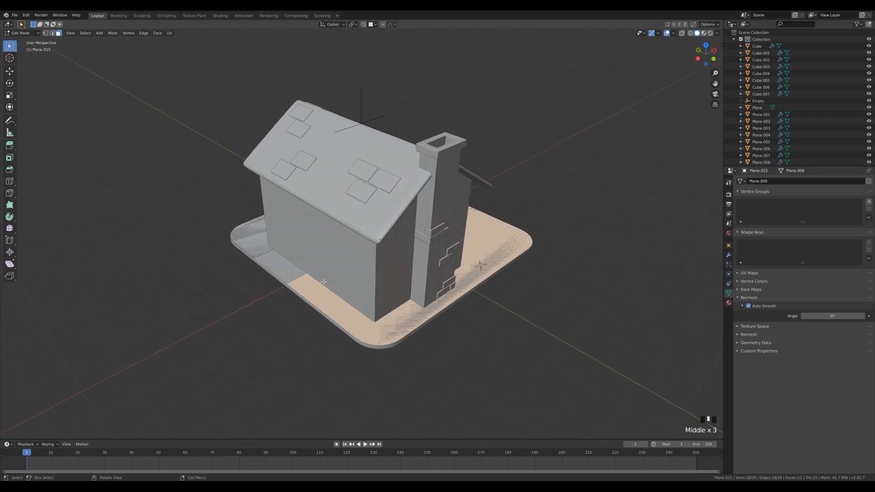
pyautogui.moveTo(341, 276); pyautogui.dragTo(361, 310, button='middle')
pyautogui.press('KP_7')
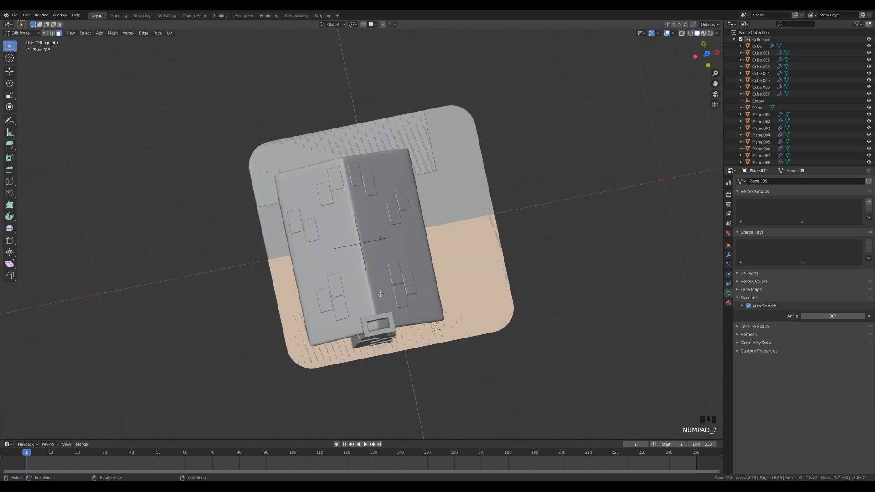
pyautogui.press('KP_Divide')
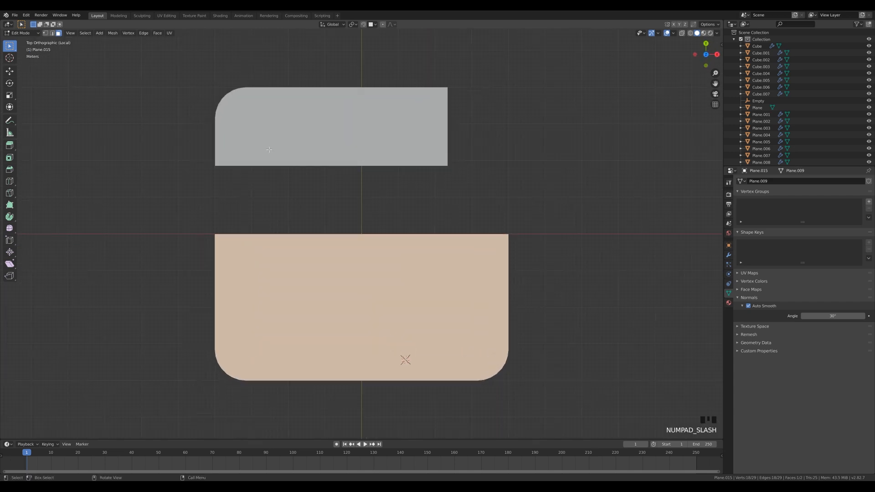
pyautogui.press('k')
pyautogui.click(267, 75)
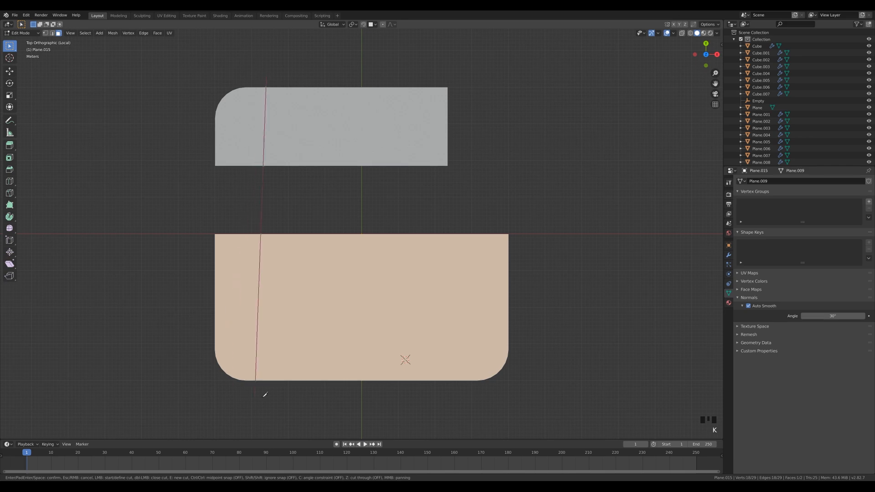
pyautogui.click(266, 406)
pyautogui.press('Return')
# Fill the gap between the two lawn pieces' short back edges with a face, and return to the full scene in Object Mode
pyautogui.press('2')
pyautogui.click(234, 175)
pyautogui.keyDown('shift'); pyautogui.click(259, 240); pyautogui.keyUp('shift')
pyautogui.press('f')
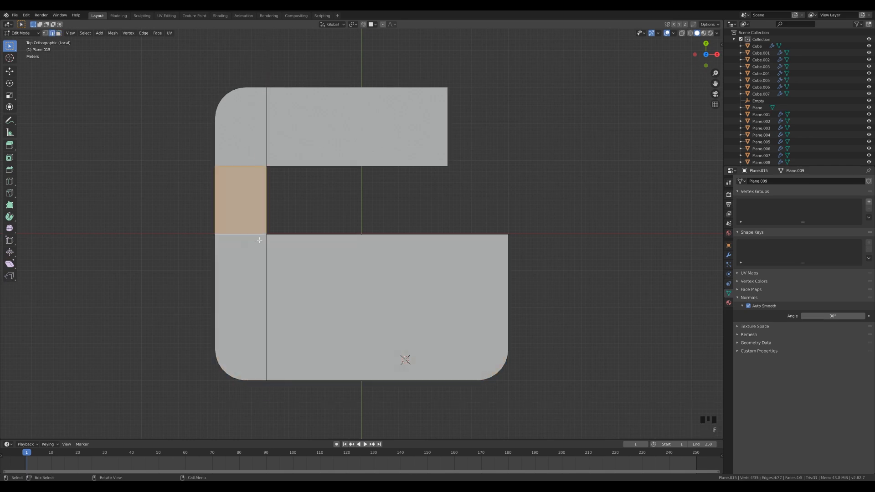
pyautogui.moveTo(462, 224); pyautogui.dragTo(549, 296, button='middle')
pyautogui.scroll(-2, 534, 231)
pyautogui.press('KP_Divide')
pyautogui.press('Tab')
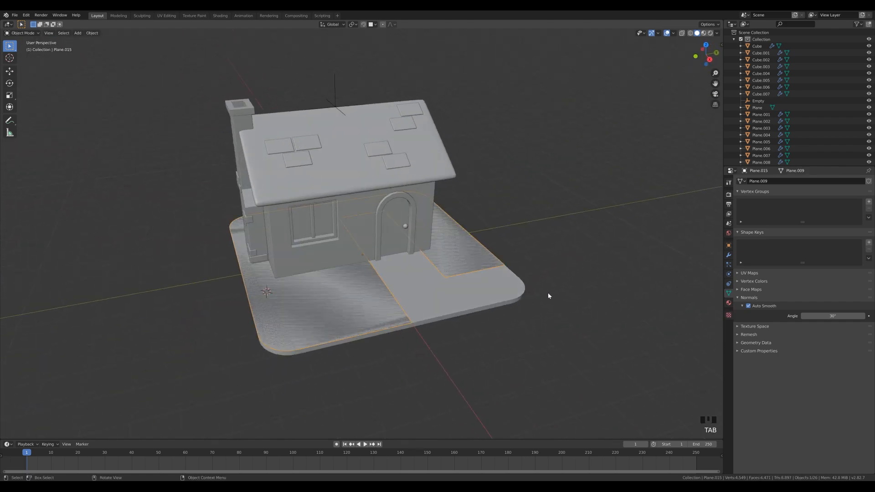
# Round the lawn's sharp corners beside the path with a 4-segment vertex bevel about 0.24 m wide
pyautogui.moveTo(538, 319)
pyautogui.mouseDown(button='middle')
pyautogui.moveTo(524, 303)
pyautogui.moveTo(531, 319)
pyautogui.mouseUp(button='middle')
pyautogui.press('Tab')
pyautogui.press('1')
pyautogui.click(356, 327)
pyautogui.keyDown('shift'); pyautogui.click(488, 288); pyautogui.keyUp('shift')
pyautogui.keyDown('shift'); pyautogui.click(488, 288); pyautogui.keyUp('shift')
pyautogui.moveTo(464, 351); pyautogui.dragTo(419, 335, button='middle')
pyautogui.hotkey('ctrl', 'b')
pyautogui.scroll(-3, 467, 326)
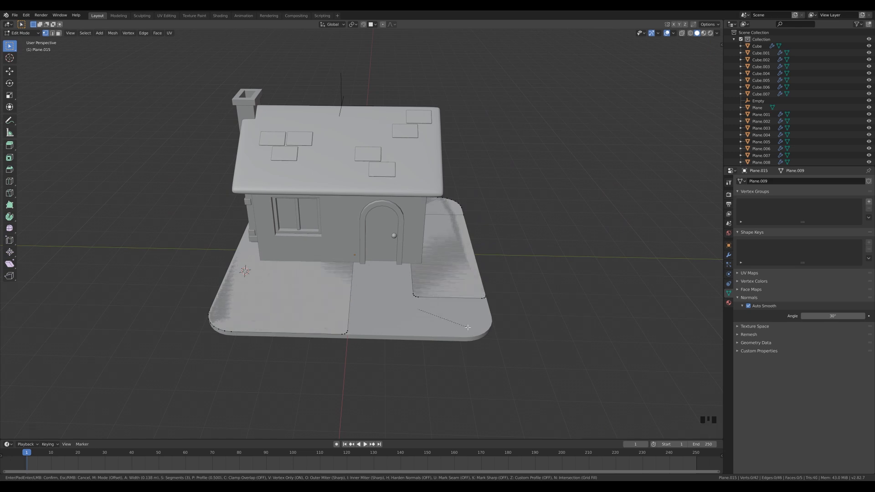
pyautogui.scroll(1, 471, 327)
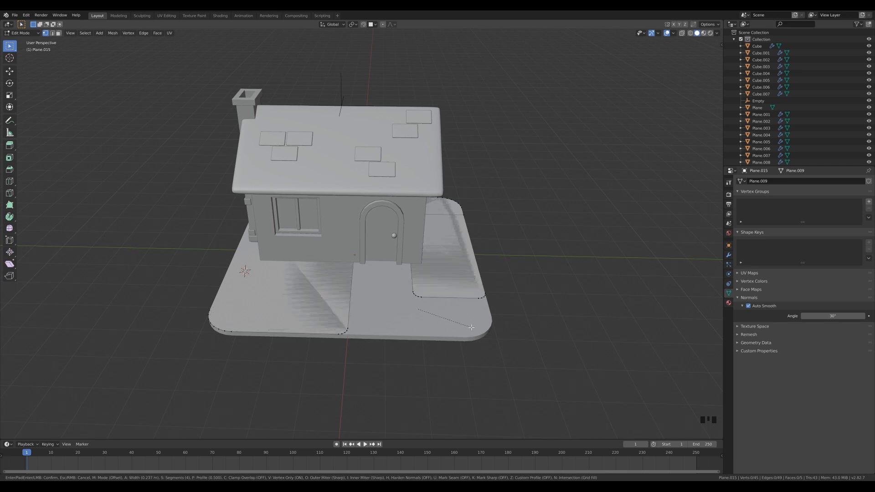
pyautogui.click(470, 327)
# Extrude the entire lawn upward about 0.1 m and return to Object Mode
pyautogui.moveTo(470, 327); pyautogui.dragTo(475, 328, button='middle')
pyautogui.press('a')
pyautogui.press('e')
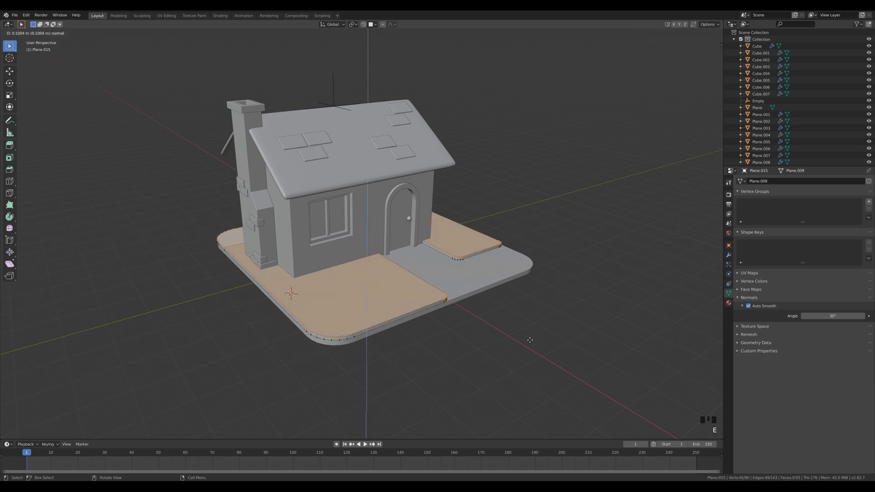
pyautogui.click(530, 340)
pyautogui.press('Tab')
pyautogui.scroll(2, 569, 341)
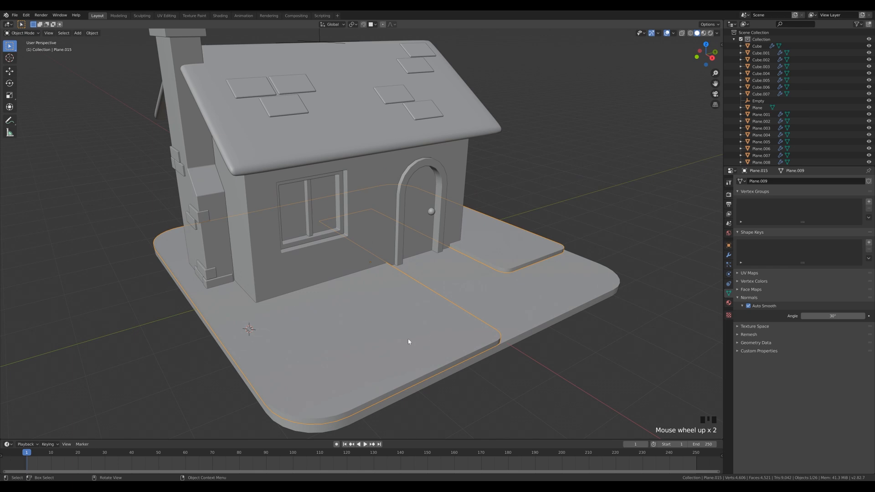
# Copy the chimney's modifiers to the lawn by linking them from the chimney object
pyautogui.keyDown('shift'); pyautogui.click(205, 199); pyautogui.keyUp('shift')
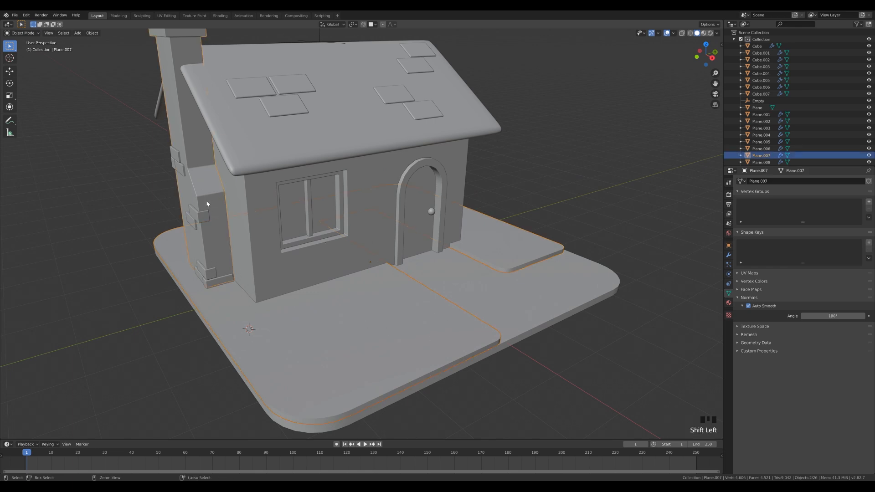
pyautogui.hotkey('ctrl', 'l')
pyautogui.click(206, 200)
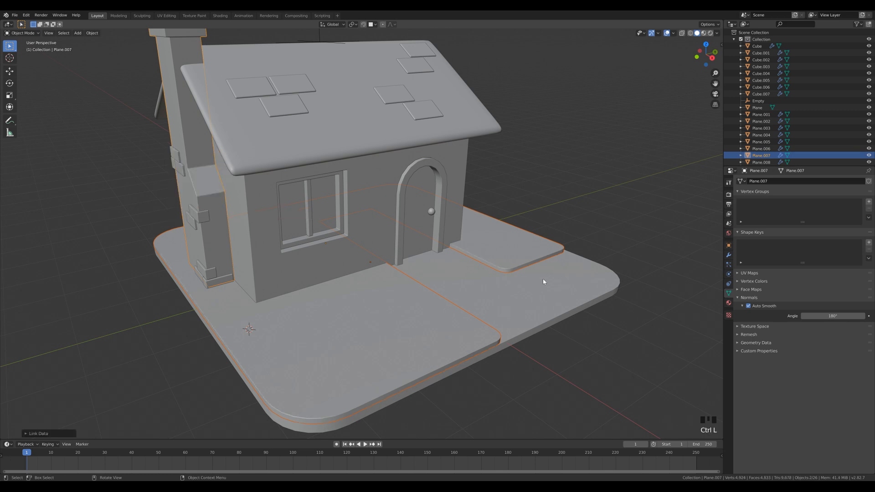
# Select only the lawn and increase its Bevel modifier offset to about 0.046 m
pyautogui.click(524, 261)
pyautogui.click(730, 256)
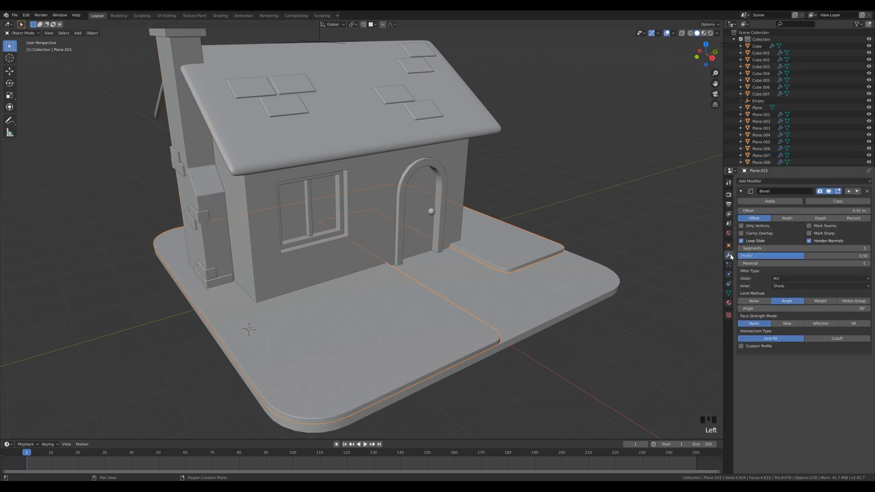
pyautogui.keyDown('shift'); pyautogui.moveTo(805, 211); pyautogui.dragTo(821, 210); pyautogui.keyUp('shift')
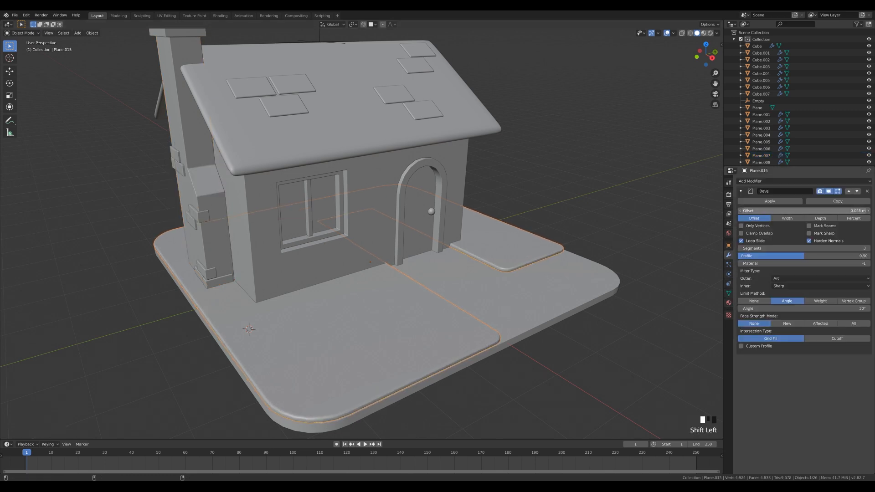
# Set the lawn slab's bevel offset to 0.047 m and raise its selected top faces about 0.045 m along Z
pyautogui.keyDown('shift'); pyautogui.moveTo(820, 211); pyautogui.dragTo(817, 211); pyautogui.keyUp('shift')
pyautogui.press('Tab')
pyautogui.press('g')
pyautogui.press('z')
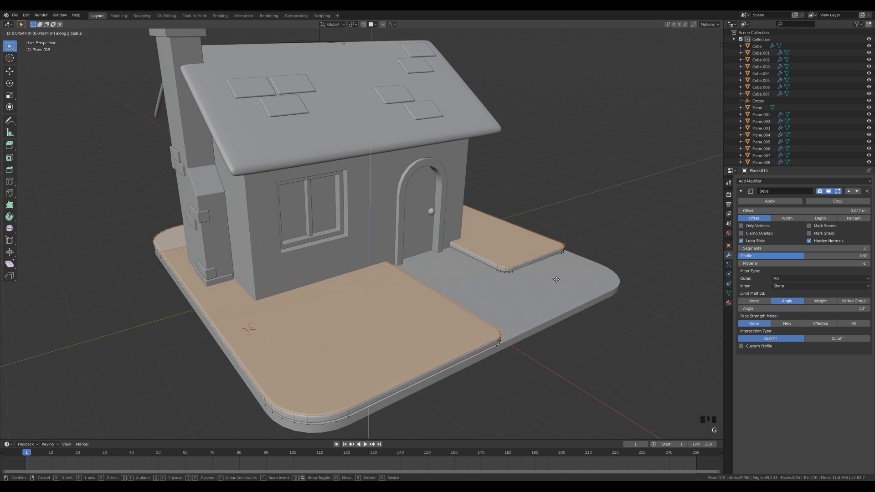
pyautogui.click(556, 279)
pyautogui.press('Tab')
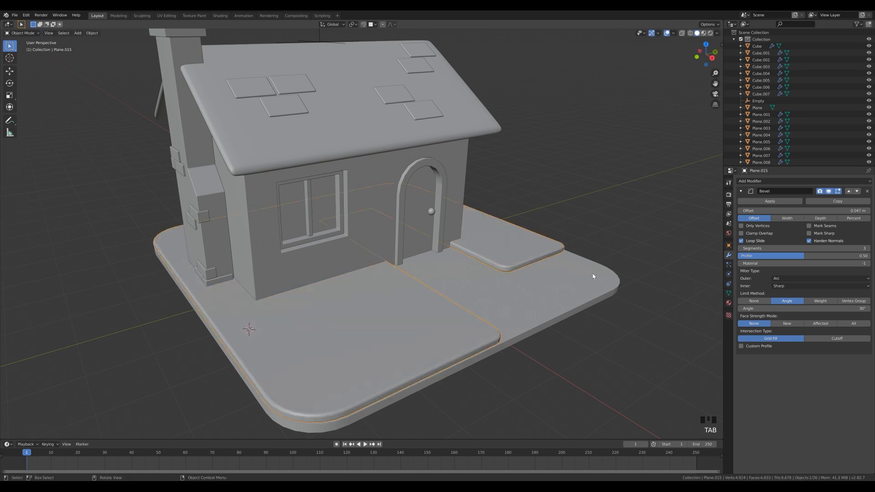
# Lower the whole lawn object about 0.07 m along Z and scale it down uniformly to about 0.99
pyautogui.press('g')
pyautogui.press('z')
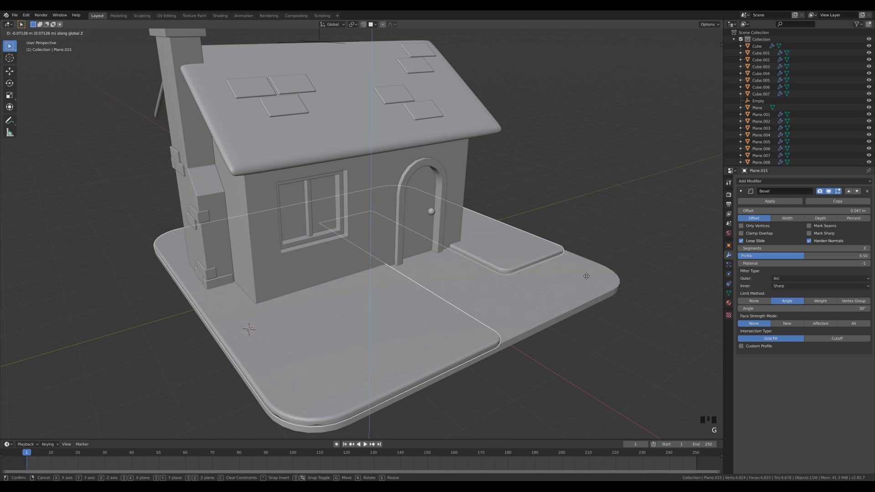
pyautogui.click(586, 276)
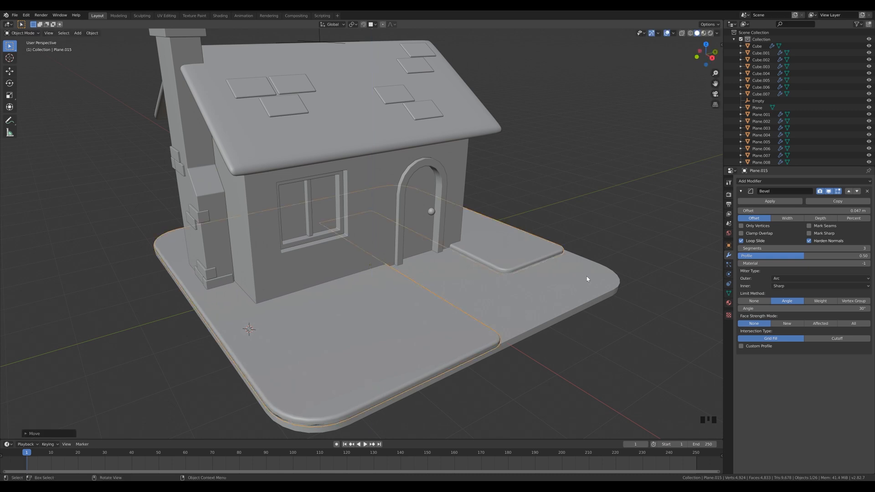
pyautogui.press('s')
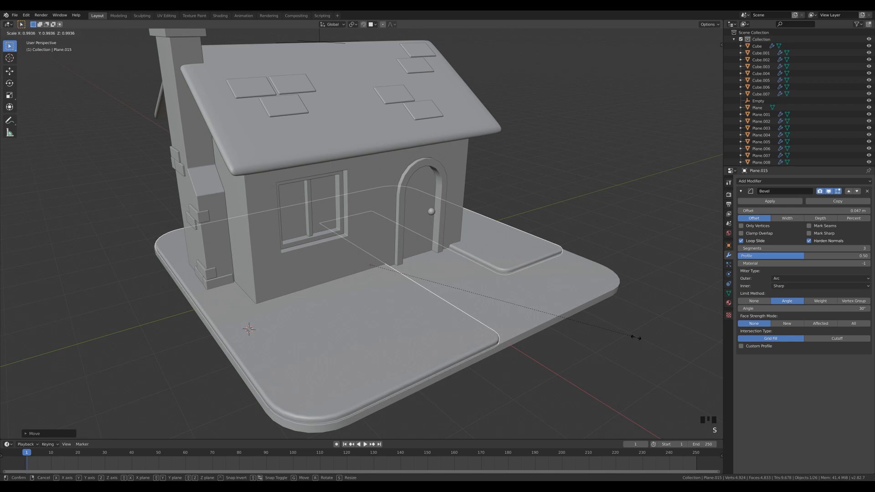
pyautogui.click(636, 338)
pyautogui.click(494, 403)
pyautogui.moveTo(611, 331); pyautogui.dragTo(596, 367, button='middle')
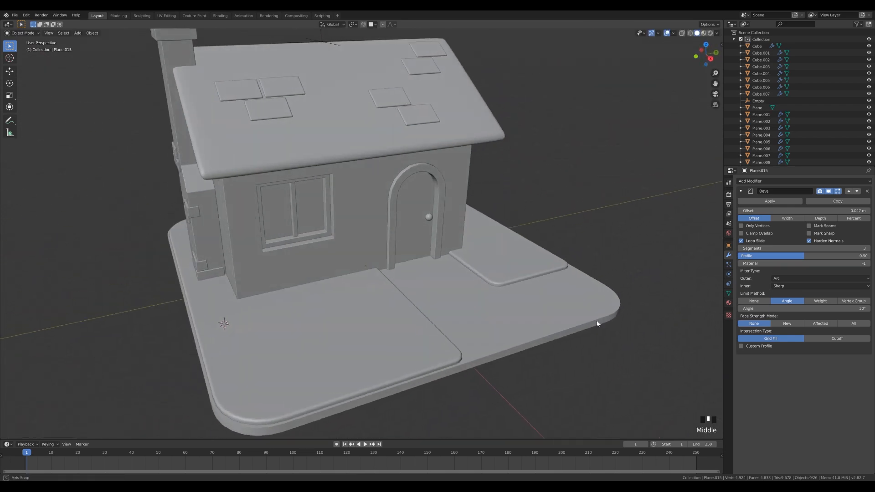
pyautogui.scroll(-3, 562, 316)
pyautogui.moveTo(563, 316); pyautogui.dragTo(477, 210, button='middle')
pyautogui.scroll(5, 477, 210)
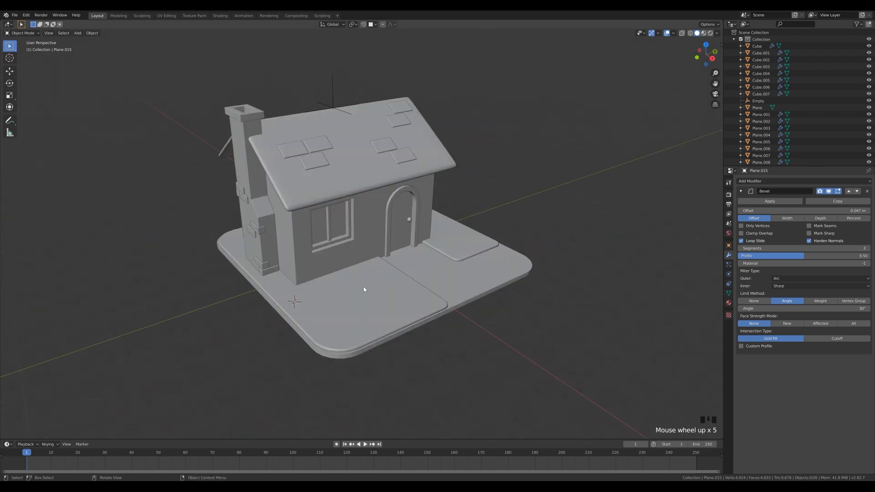
# After checking the reference render, add a metaball ball at the 3D cursor on the lawn below the front window and scale it to 0.201
pyautogui.click(273, 16)
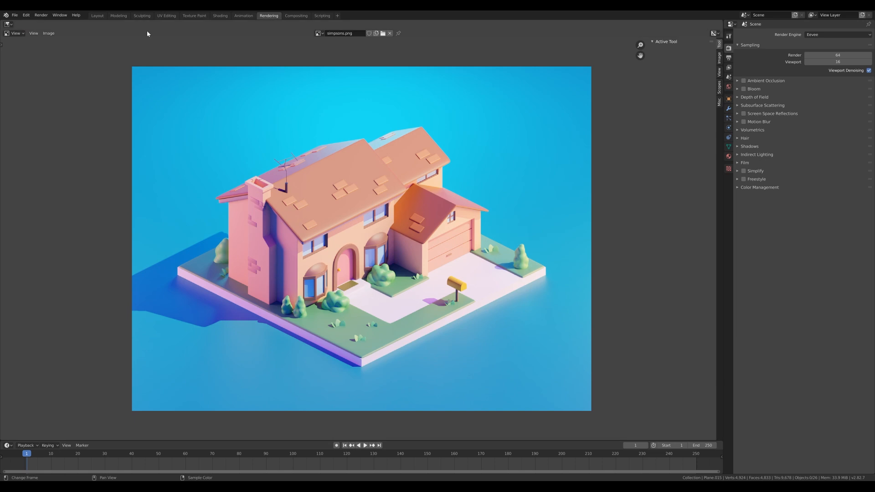
pyautogui.click(97, 16)
pyautogui.keyDown('shift'); pyautogui.rightClick(368, 276); pyautogui.keyUp('shift')
pyautogui.hotkey('shift', 'a')
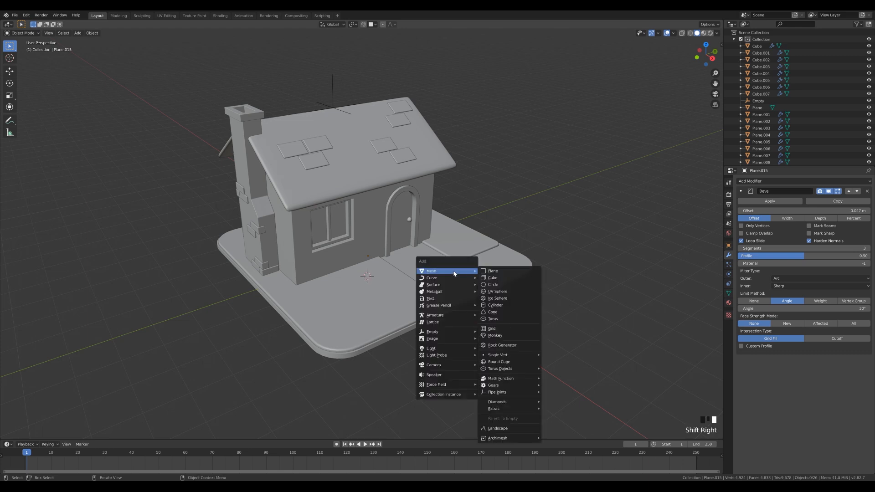
pyautogui.moveTo(456, 292)
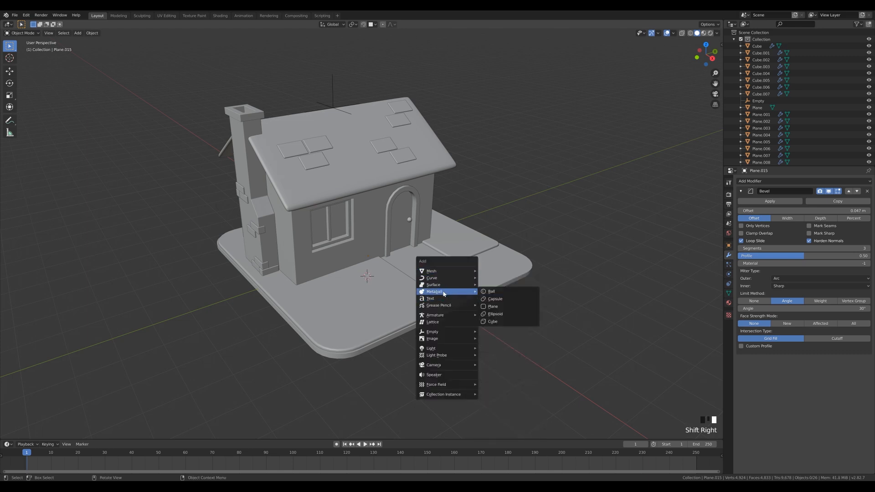
pyautogui.click(501, 295)
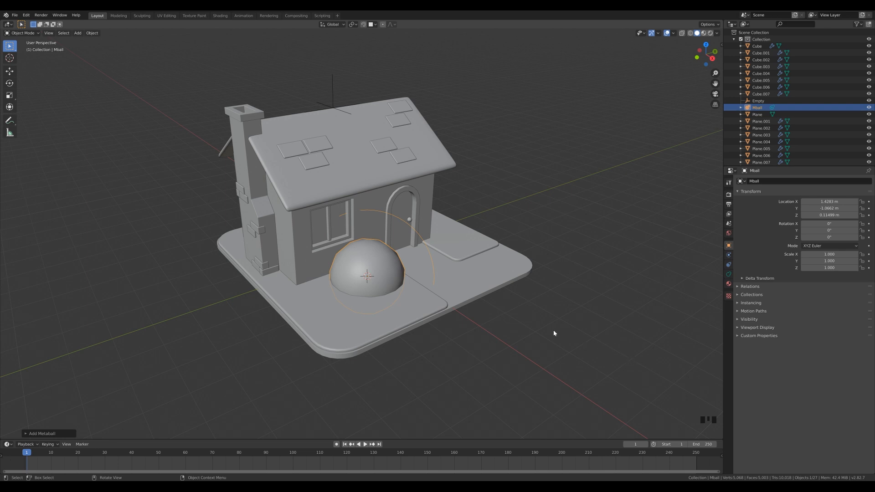
pyautogui.press('s')
pyautogui.click(406, 289)
pyautogui.scroll(6, 458, 341)
pyautogui.keyDown('shift'); pyautogui.moveTo(458, 341); pyautogui.dragTo(437, 214, button='middle'); pyautogui.keyUp('shift')
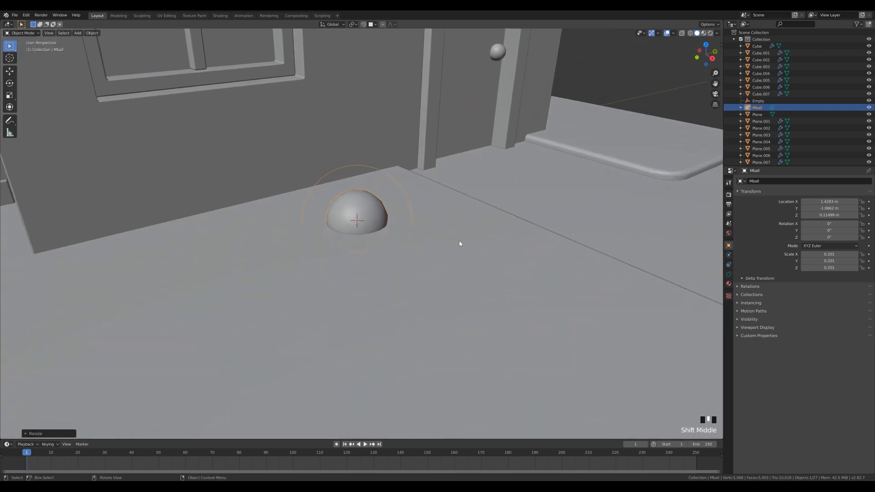
pyautogui.scroll(-2, 439, 232)
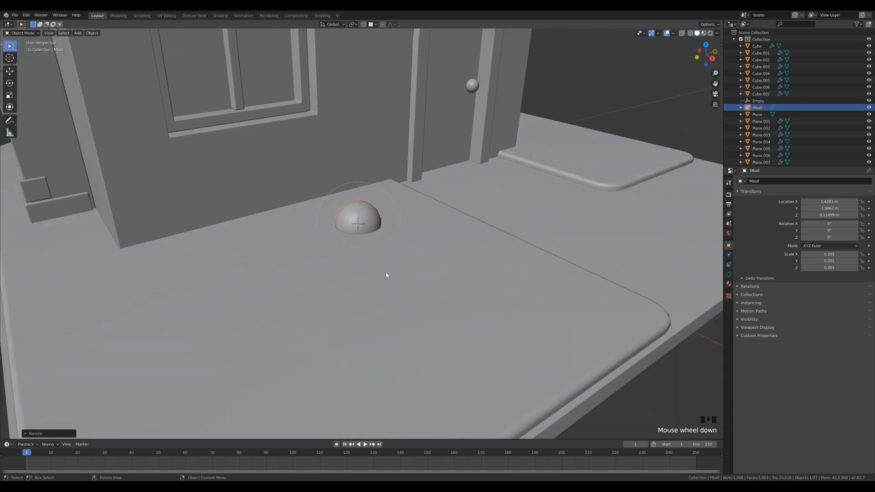
# Make five linked duplicates of the metaball and cluster them around the original to start a bush
pyautogui.hotkey('alt', 'd')
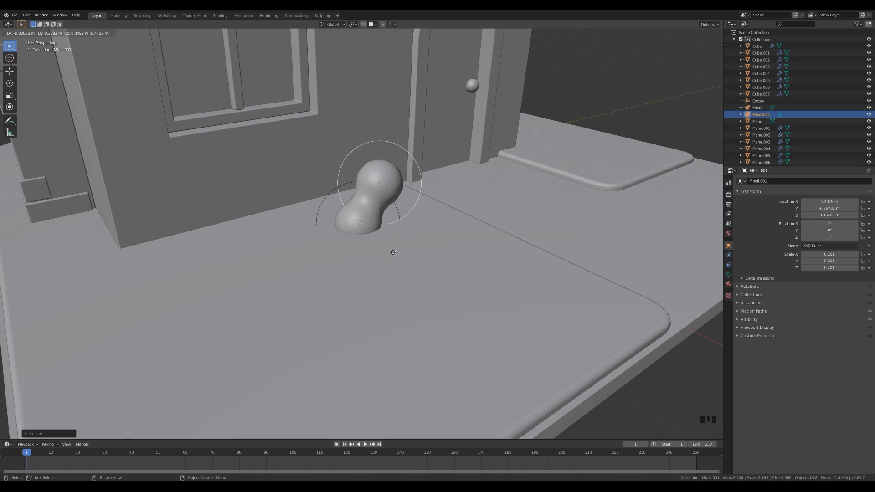
pyautogui.click(394, 251)
pyautogui.moveTo(395, 250); pyautogui.dragTo(441, 222, button='middle')
pyautogui.hotkey('alt', 'd')
pyautogui.click(408, 231)
pyautogui.moveTo(509, 238); pyautogui.dragTo(416, 232, button='middle')
pyautogui.hotkey('alt', 'd')
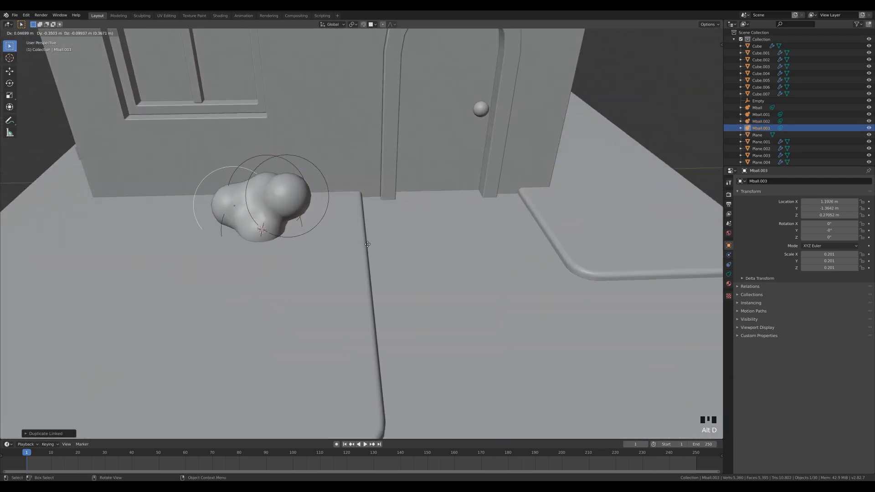
pyautogui.click(364, 250)
pyautogui.hotkey('alt', 'd')
pyautogui.click(373, 223)
pyautogui.moveTo(373, 221); pyautogui.dragTo(443, 228, button='middle')
pyautogui.hotkey('alt', 'd')
pyautogui.click(524, 232)
pyautogui.moveTo(523, 232); pyautogui.dragTo(497, 223, button='middle')
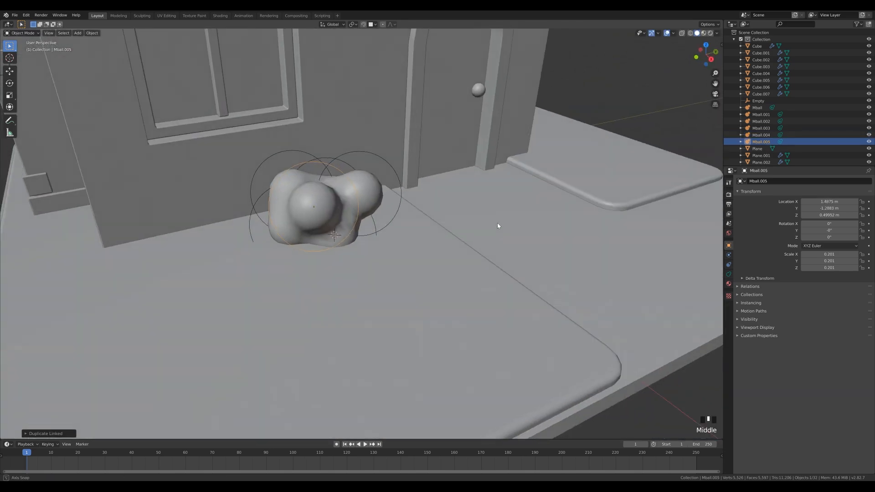
# Add another linked duplicate of the metaball and position it as the peak of the bush
pyautogui.hotkey('alt', 'd')
pyautogui.click(479, 189)
pyautogui.moveTo(480, 191); pyautogui.dragTo(349, 171, button='middle')
pyautogui.press('g')
pyautogui.click(404, 201)
pyautogui.press('g')
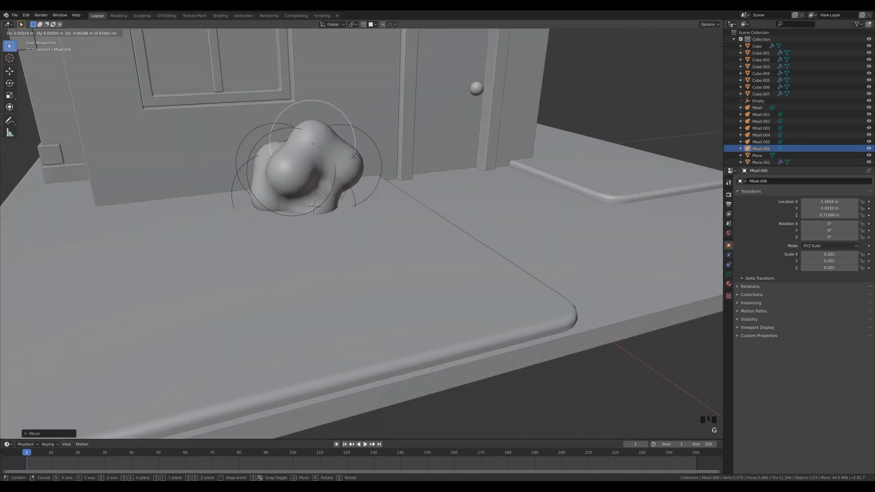
pyautogui.moveTo(341, 169); pyautogui.dragTo(470, 215, button='middle')
# Add five more linked metaball duplicates around the bush's base and sides to fill out its volume
pyautogui.hotkey('alt', 'd')
pyautogui.click(376, 238)
pyautogui.hotkey('alt', 'd')
pyautogui.moveTo(376, 238); pyautogui.dragTo(265, 182, button='middle')
pyautogui.click(424, 241)
pyautogui.hotkey('alt', 'd')
pyautogui.click(473, 254)
pyautogui.click(406, 248)
pyautogui.hotkey('alt', 'd')
pyautogui.click(406, 249)
# Move the protruding metaball on the chimney side inward so it blends into the bush's body
pyautogui.press('g')
pyautogui.click(318, 202)
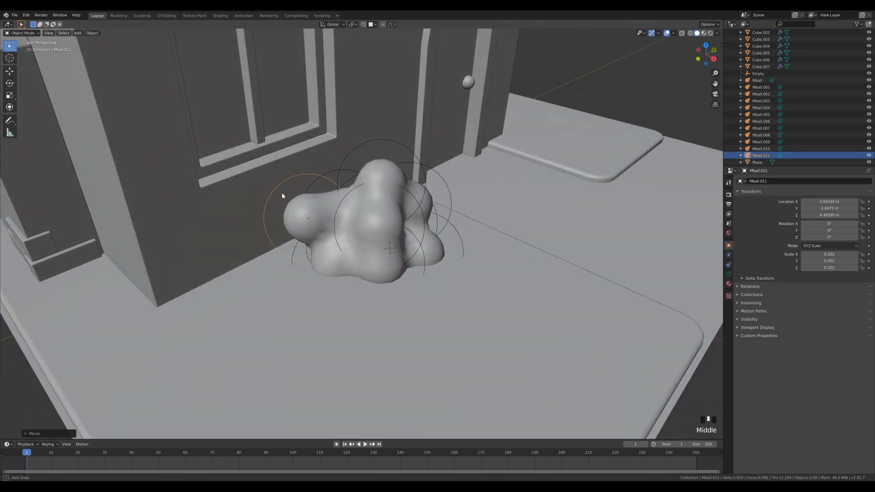
pyautogui.click(404, 243)
pyautogui.press('g')
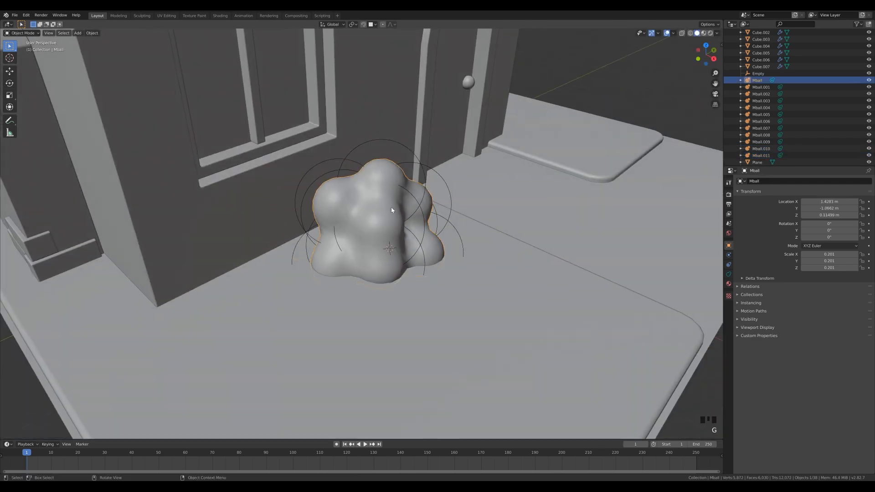
pyautogui.moveTo(381, 239); pyautogui.dragTo(398, 243, button='middle')
pyautogui.scroll(-6, 532, 190)
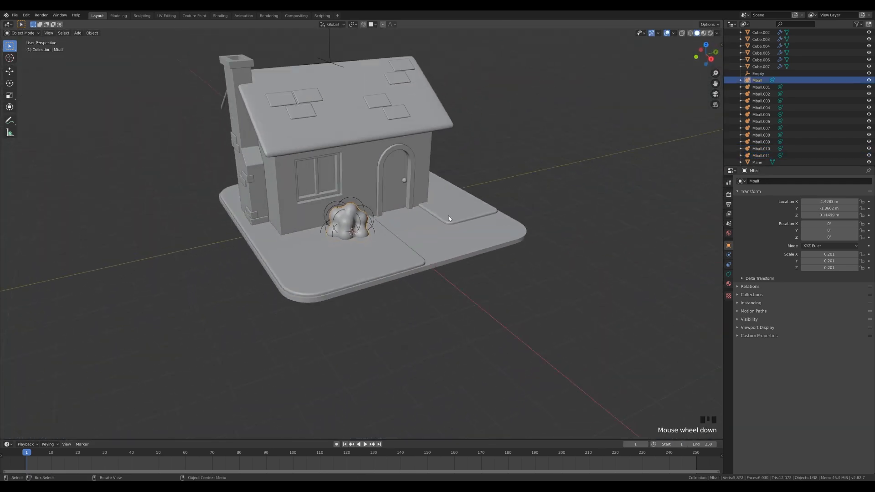
pyautogui.press('Tab')
pyautogui.press('Tab')
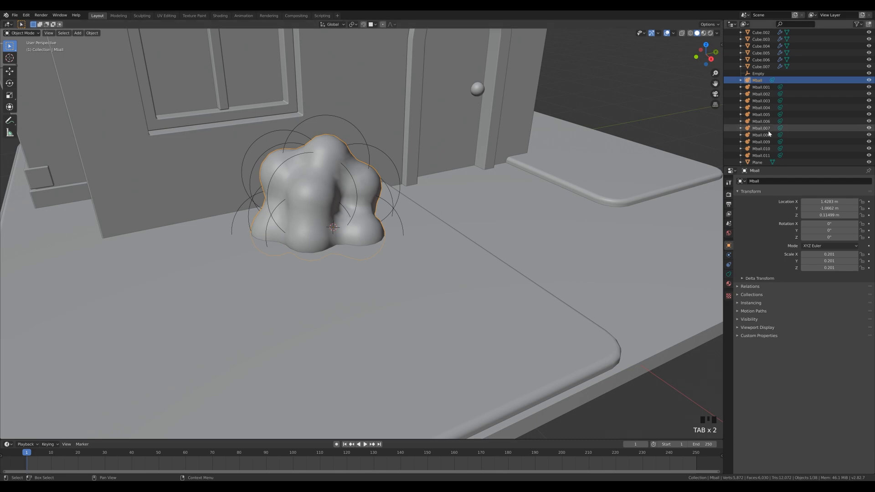
# Adjust the positions of Mball.011, Mball.008 and Mball.007 to refine the bush's shape
pyautogui.click(762, 148)
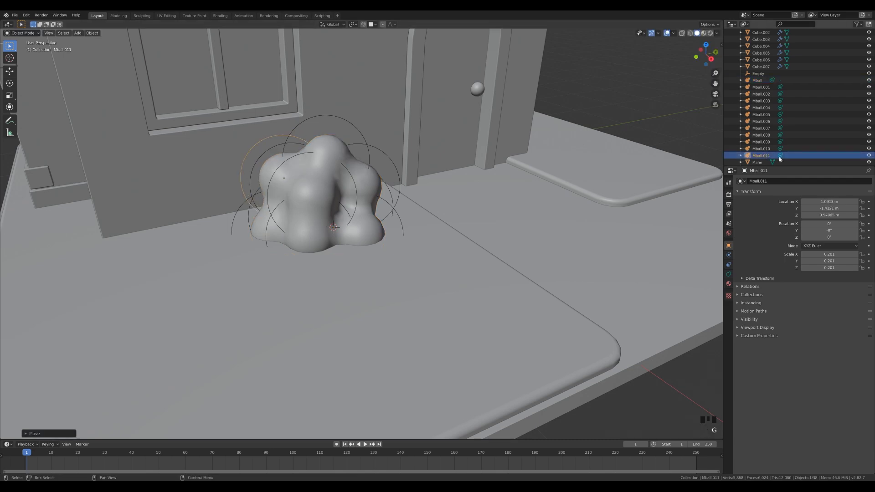
pyautogui.moveTo(529, 203); pyautogui.dragTo(499, 206, button='middle')
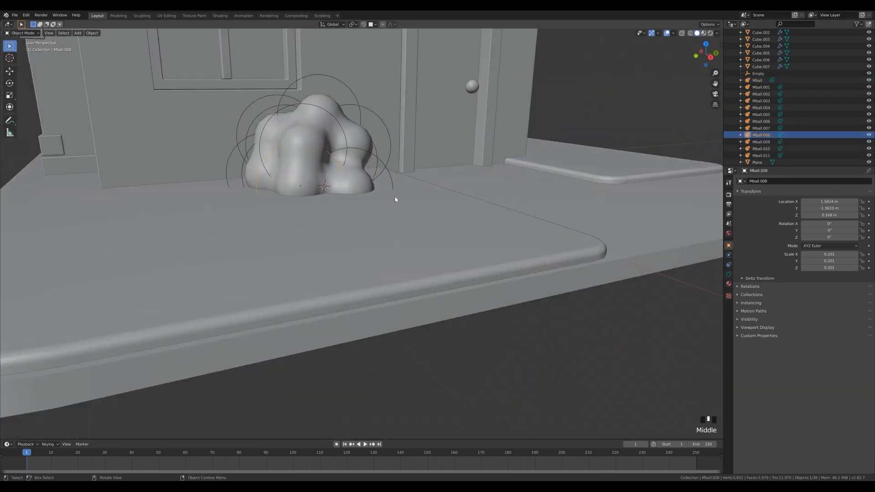
pyautogui.press('g')
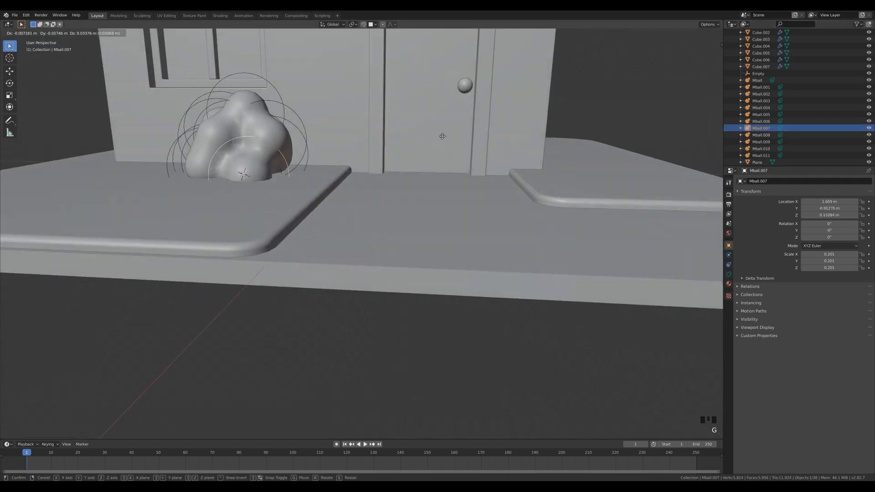
pyautogui.click(442, 136)
pyautogui.moveTo(442, 136); pyautogui.dragTo(439, 195, button='middle')
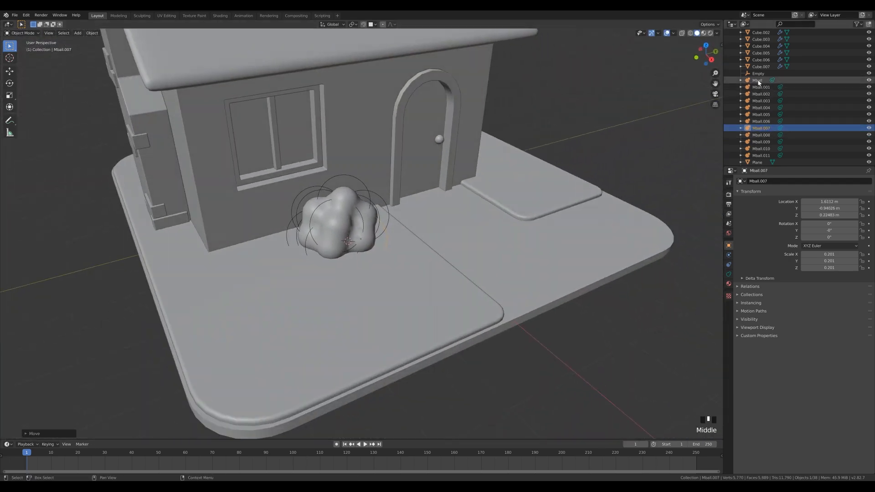
# Parent Mball.001 through Mball.011 to the original Mball as the active object
pyautogui.click(762, 155)
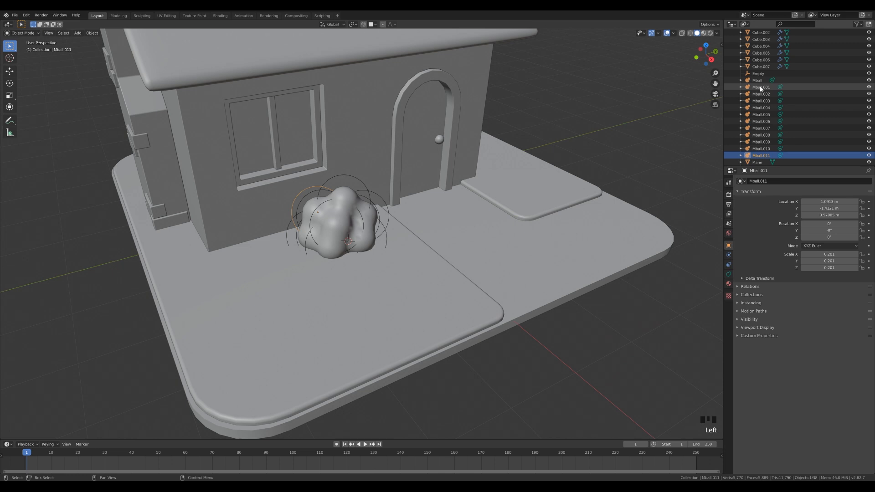
pyautogui.keyDown('shift'); pyautogui.click(759, 81); pyautogui.keyUp('shift')
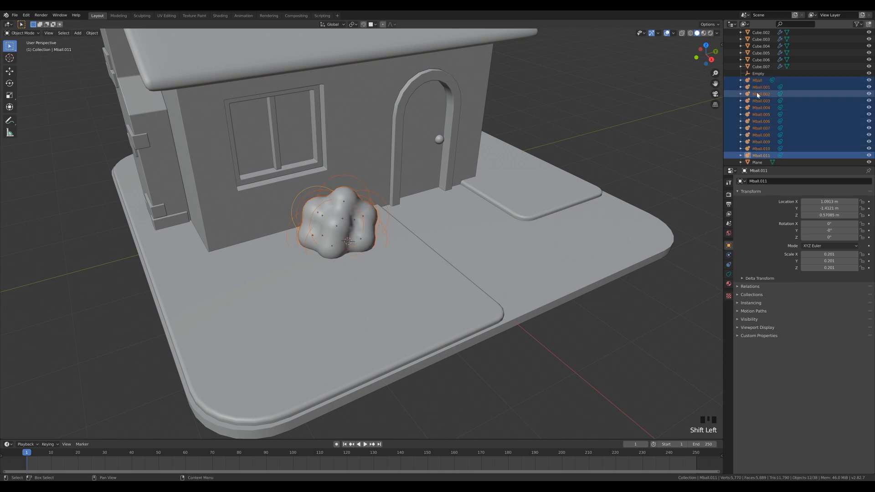
pyautogui.keyDown('ctrl'); pyautogui.click(760, 81); pyautogui.keyUp('ctrl')
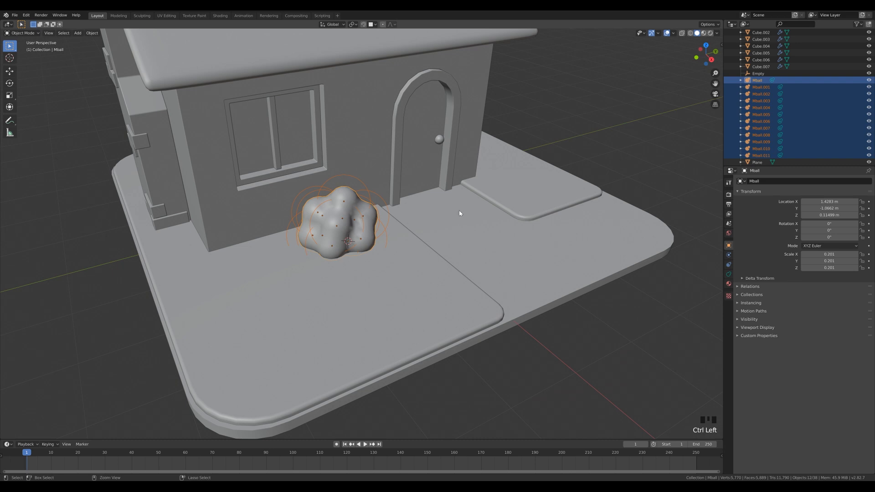
pyautogui.hotkey('ctrl', 'p')
pyautogui.click(453, 220)
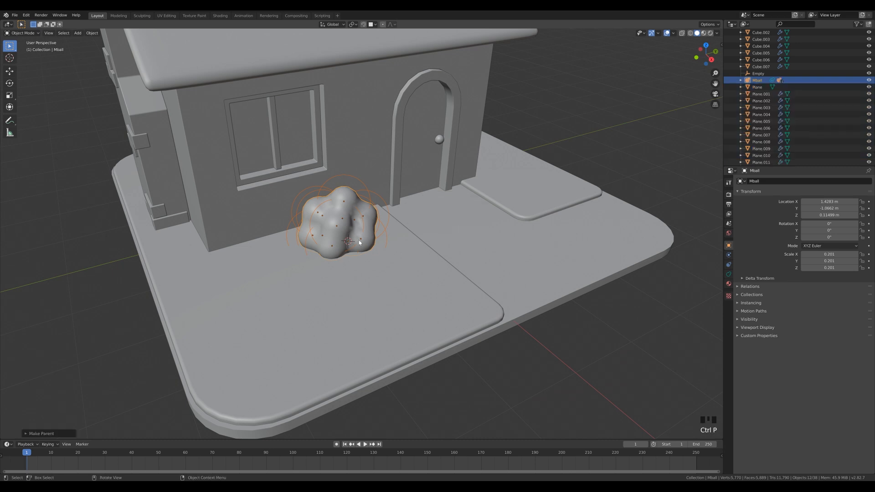
# Select the bush's parent with all its children and place a linked duplicate on the small lawn beside the door, locking Z
pyautogui.click(333, 211)
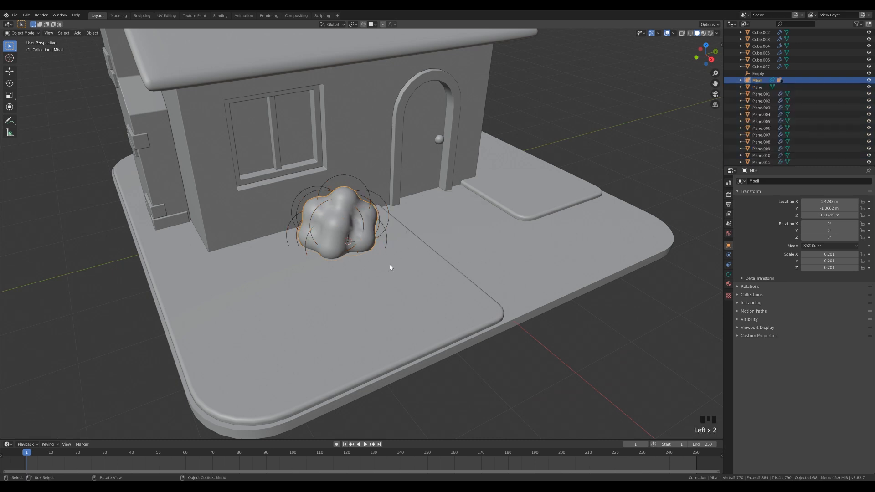
pyautogui.press('g')
pyautogui.scroll(-3, 571, 173)
pyautogui.moveTo(570, 182); pyautogui.dragTo(385, 216, button='middle')
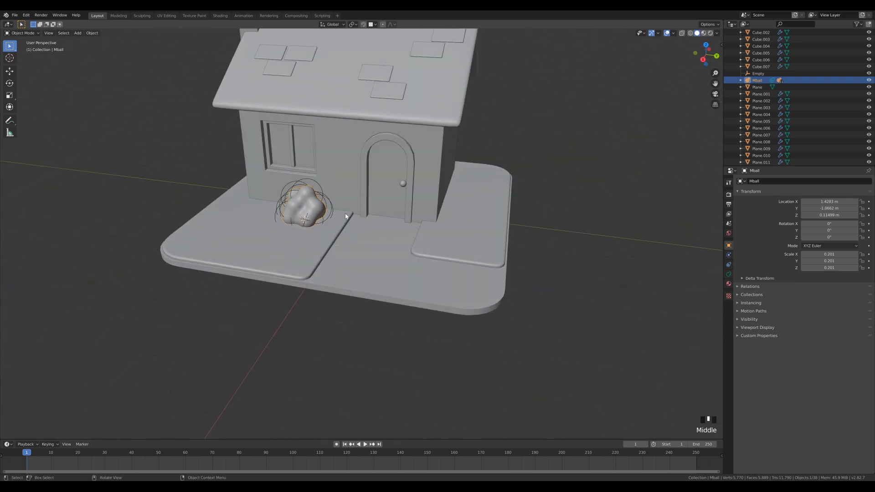
pyautogui.hotkey('shift', ']')
pyautogui.moveTo(344, 208); pyautogui.dragTo(310, 219, button='middle')
pyautogui.hotkey('alt', 'd')
pyautogui.hotkey('shift', 'z')
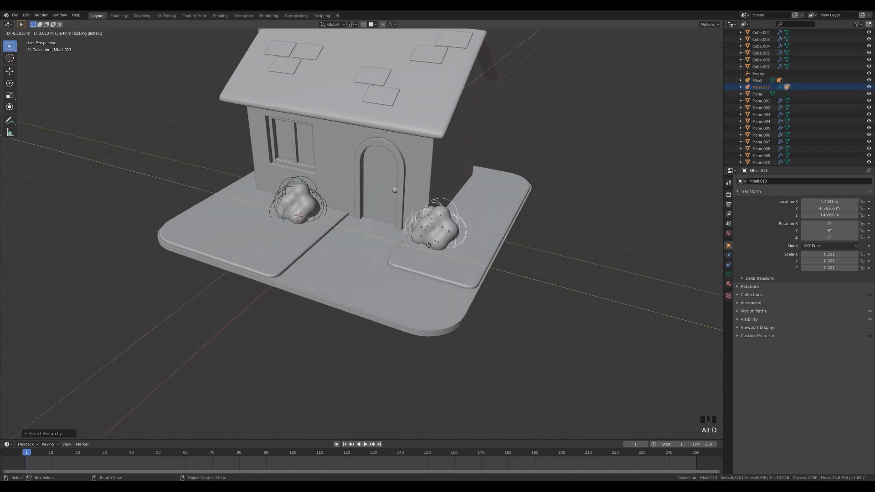
pyautogui.click(446, 246)
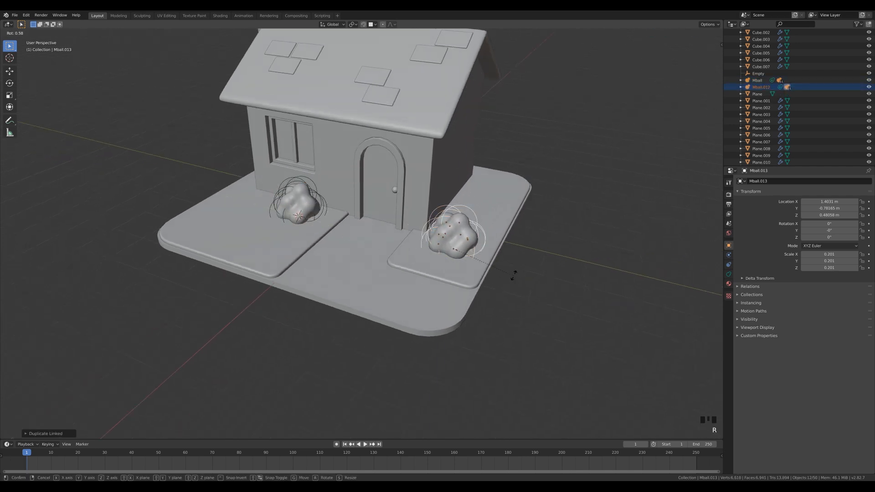
# Rotate the duplicated bush for a different look and reposition it horizontally on the small lawn, locking Z
pyautogui.press('r')
pyautogui.click(519, 214)
pyautogui.press('g')
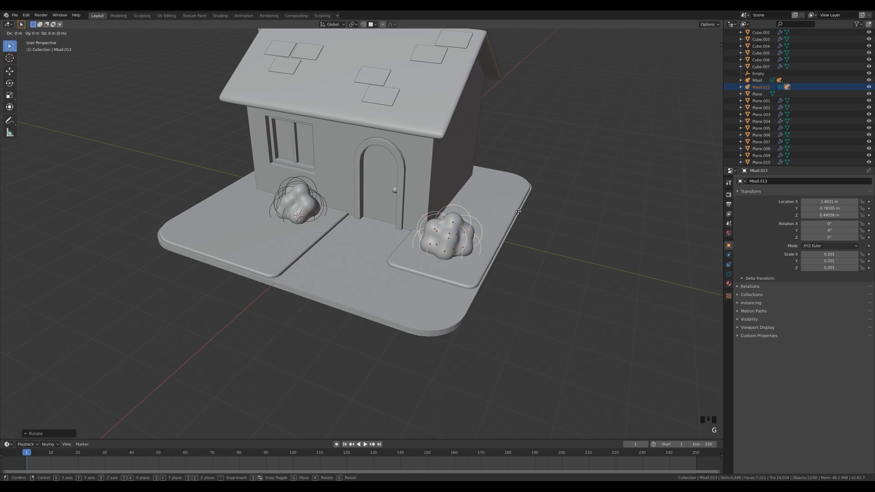
pyautogui.hotkey('shift', 'z')
pyautogui.click(524, 213)
# Place a linked duplicate of the bush beneath the front window near the house corner, scaled smaller and repositioned with Z locked
pyautogui.moveTo(318, 267); pyautogui.dragTo(528, 203, button='middle')
pyautogui.scroll(-2, 528, 203)
pyautogui.hotkey('alt', 'd')
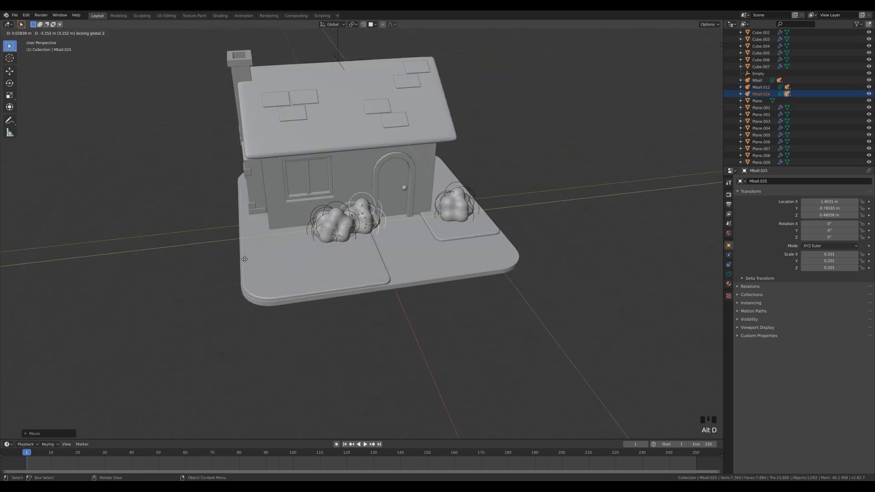
pyautogui.click(174, 285)
pyautogui.press('s')
pyautogui.click(328, 290)
pyautogui.press('g')
pyautogui.hotkey('shift', 'z')
pyautogui.click(352, 260)
pyautogui.moveTo(352, 260); pyautogui.dragTo(424, 222, button='middle')
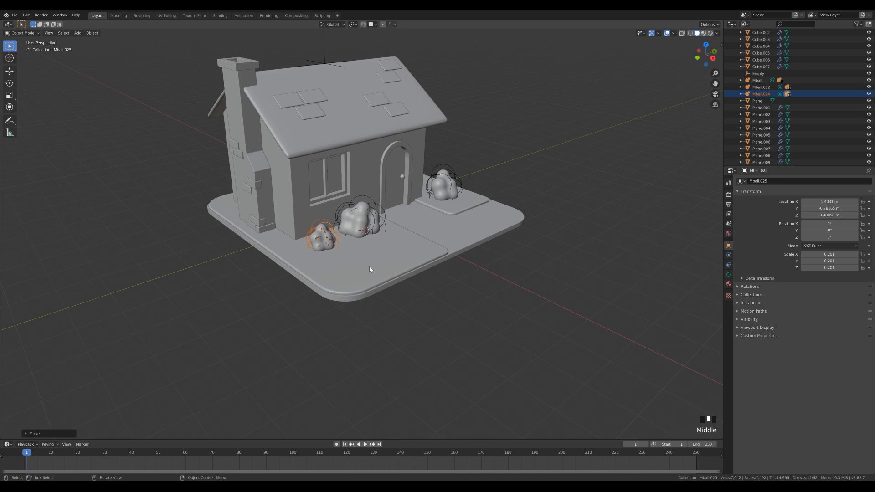
# Add a plane at the 3D cursor on the front lawn and scale its mesh down to grass-blade size
pyautogui.scroll(4, 441, 299)
pyautogui.hotkey('shift', 'a')
pyautogui.moveTo(451, 281)
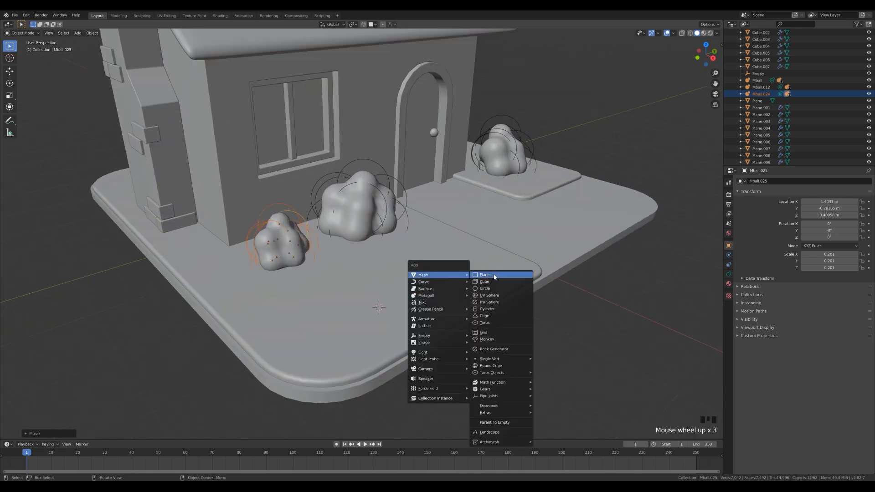
pyautogui.click(495, 277)
pyautogui.press('Tab')
pyautogui.press('s')
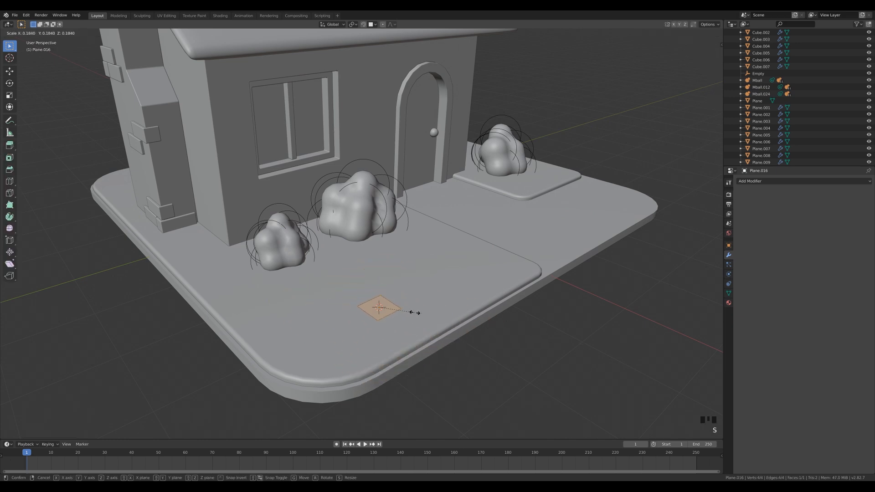
pyautogui.click(401, 312)
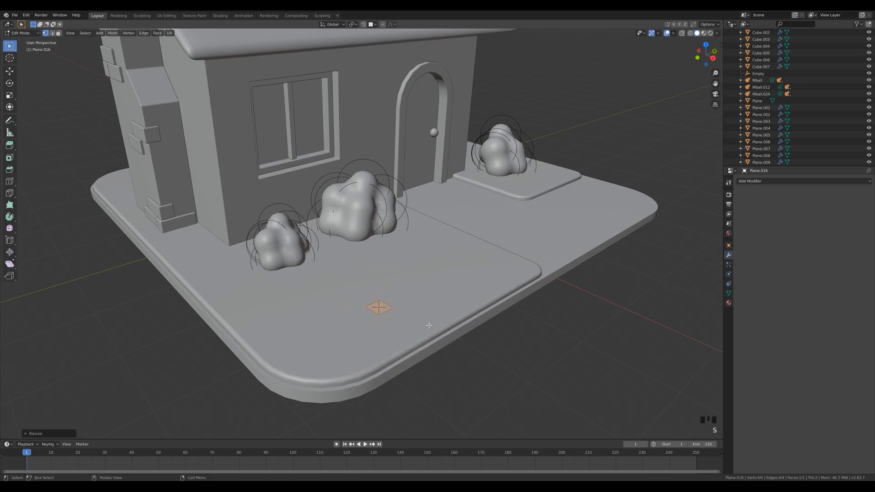
# Rotate the small plane 90° about X and raise it along Z so it stands upright on the lawn
pyautogui.press('r')
pyautogui.press('x')
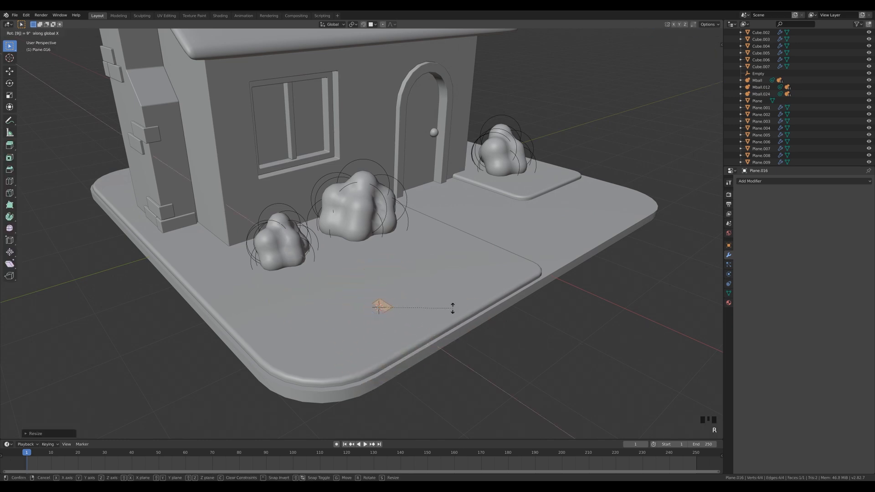
pyautogui.write('90')
pyautogui.press('Return')
pyautogui.press('g')
pyautogui.press('z')
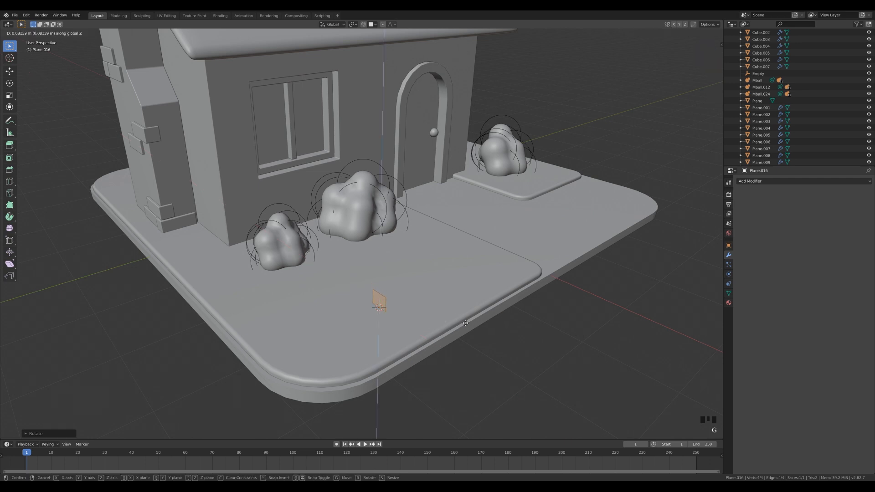
pyautogui.press('Return')
# Scale the upright plane along X, then move its top edge to start the blade's curve
pyautogui.press('s')
pyautogui.press('x')
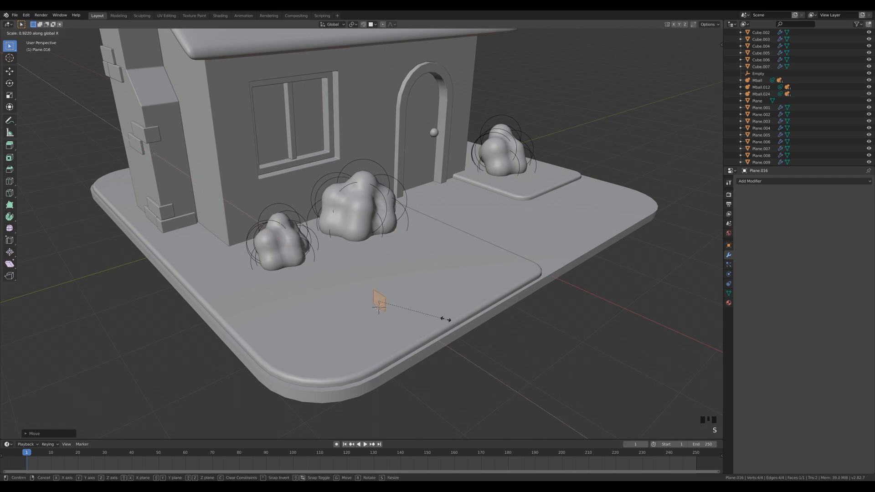
pyautogui.click(387, 300)
pyautogui.press('2')
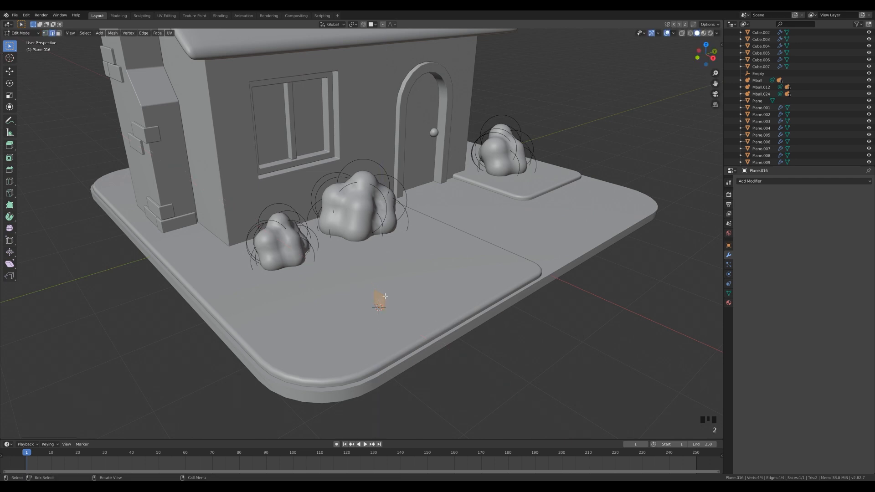
pyautogui.press('g')
pyautogui.click(427, 302)
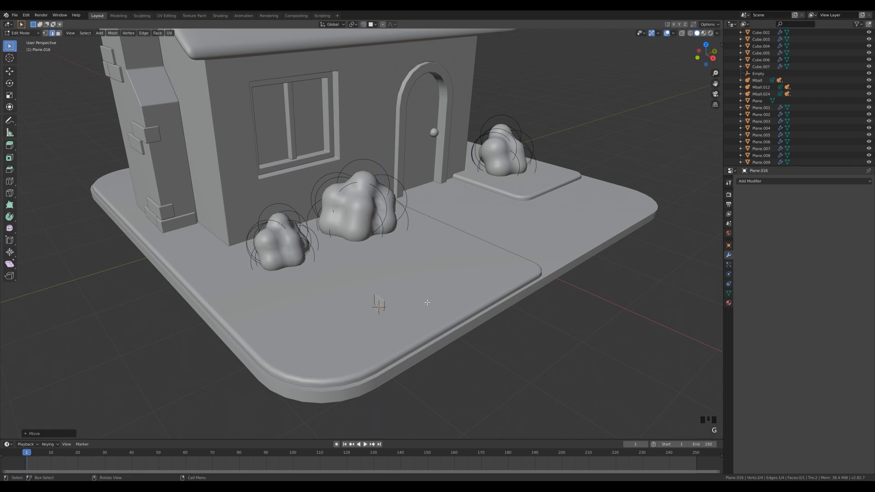
# Extrude the plane's top edge twice in the right wireframe view to form a curved grass blade
pyautogui.press('KP_3')
pyautogui.hotkey('shift', 'z')
pyautogui.scroll(9, 427, 243)
pyautogui.keyDown('shift'); pyautogui.moveTo(428, 243); pyautogui.dragTo(346, 309, button='middle'); pyautogui.keyUp('shift')
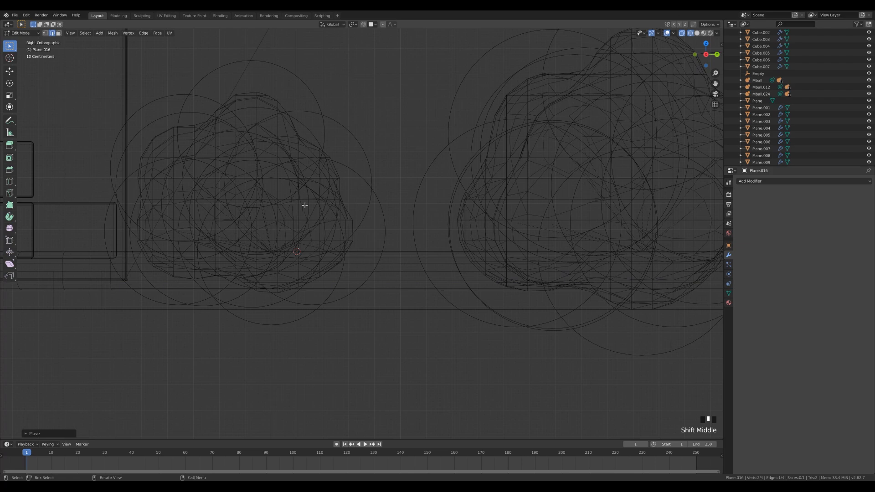
pyautogui.keyDown('ctrl'); pyautogui.rightClick(320, 176); pyautogui.keyUp('ctrl')
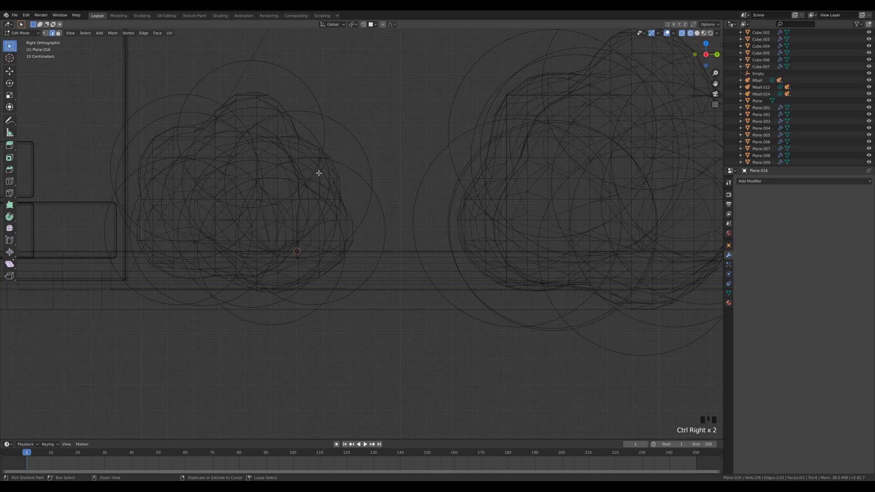
# Return to solid shading, narrow the blade's tip edge, and extrude the whole blade to give it thickness
pyautogui.moveTo(354, 211); pyautogui.dragTo(412, 219, button='middle')
pyautogui.scroll(-7, 411, 227)
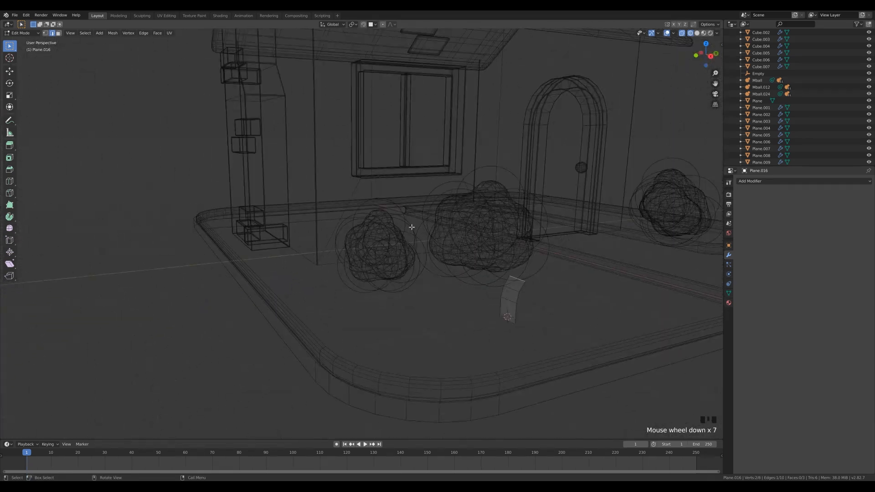
pyautogui.moveTo(564, 296)
pyautogui.mouseDown(button='middle')
pyautogui.moveTo(498, 251)
pyautogui.moveTo(308, 239)
pyautogui.moveTo(360, 234)
pyautogui.moveTo(458, 276)
pyautogui.mouseUp(button='middle')
pyautogui.press('z')
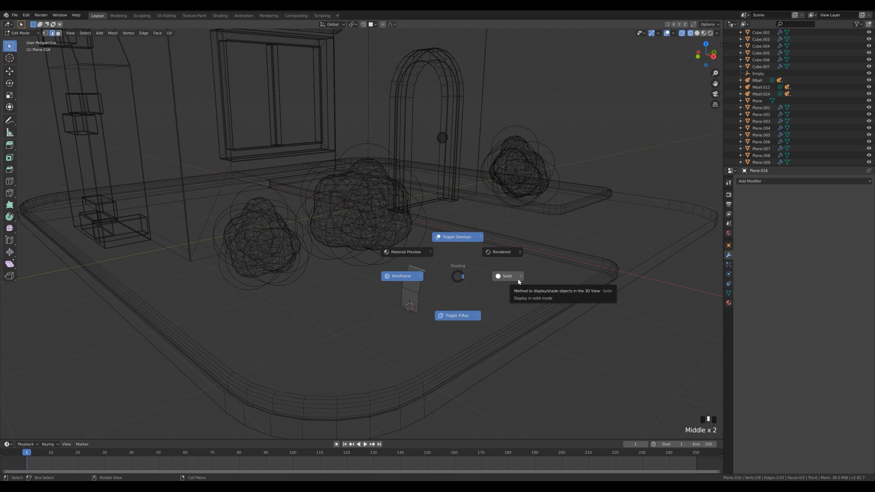
pyautogui.click(518, 282)
pyautogui.press('s')
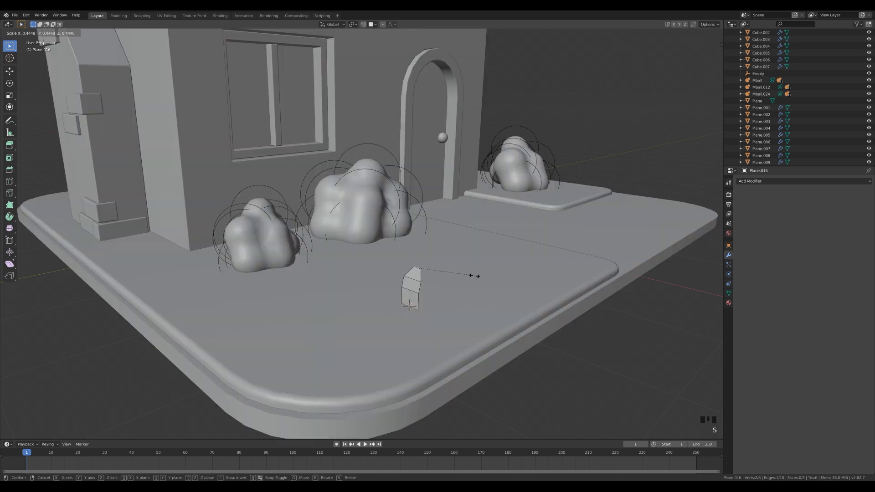
pyautogui.click(484, 305)
pyautogui.press('e')
pyautogui.click(528, 302)
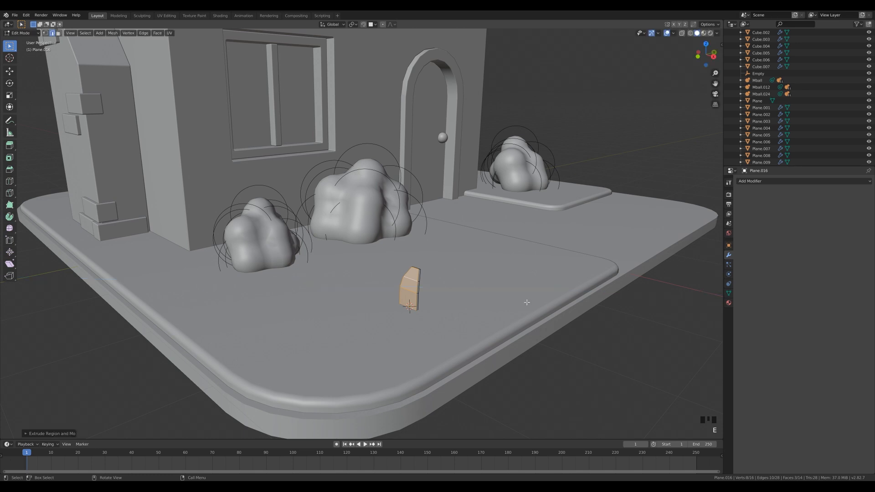
# Add a level 2 subdivision surface to the grass blade and shade it smooth
pyautogui.press('Tab')
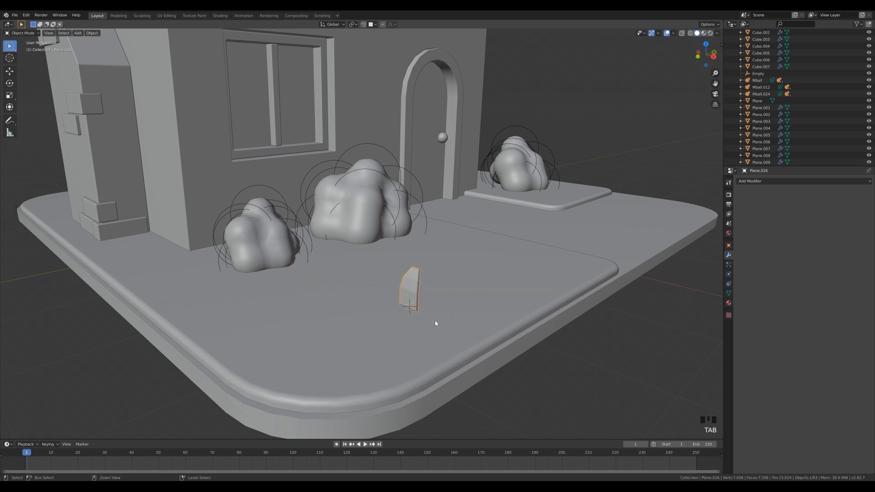
pyautogui.hotkey('ctrl', '2')
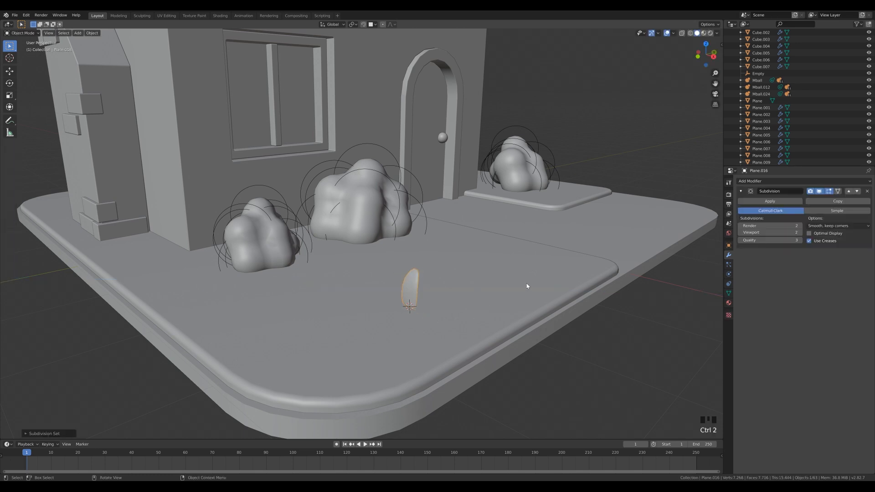
pyautogui.rightClick(429, 294)
pyautogui.click(414, 288)
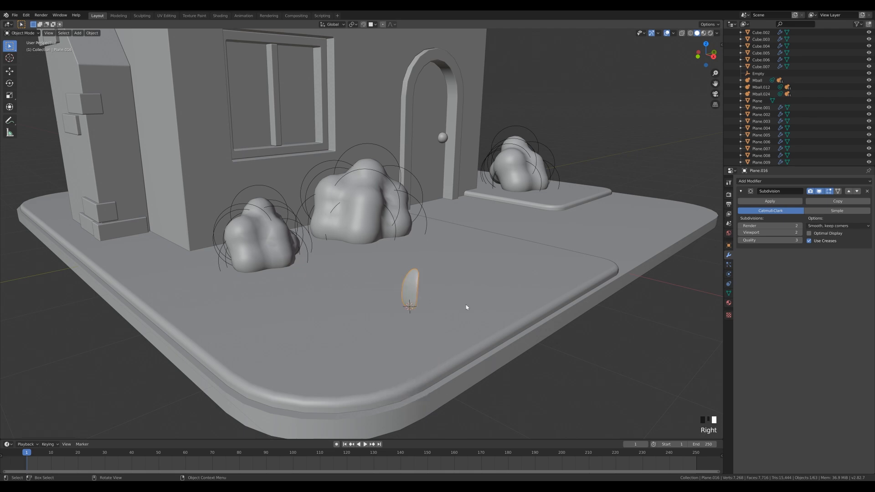
# Lower the blade's mesh about 0.02 m along Z so its base sinks into the lawn
pyautogui.moveTo(453, 323); pyautogui.dragTo(490, 300, button='middle')
pyautogui.press('Tab')
pyautogui.press('g')
pyautogui.press('z')
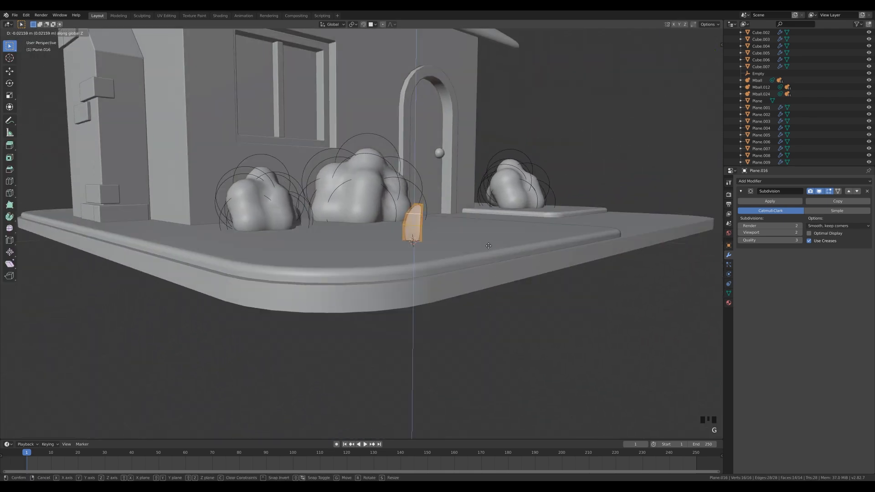
pyautogui.click(487, 246)
# Duplicate the blade within the mesh beside the first, then rotate it, scale it smaller and adjust its height
pyautogui.moveTo(493, 242); pyautogui.dragTo(560, 292, button='middle')
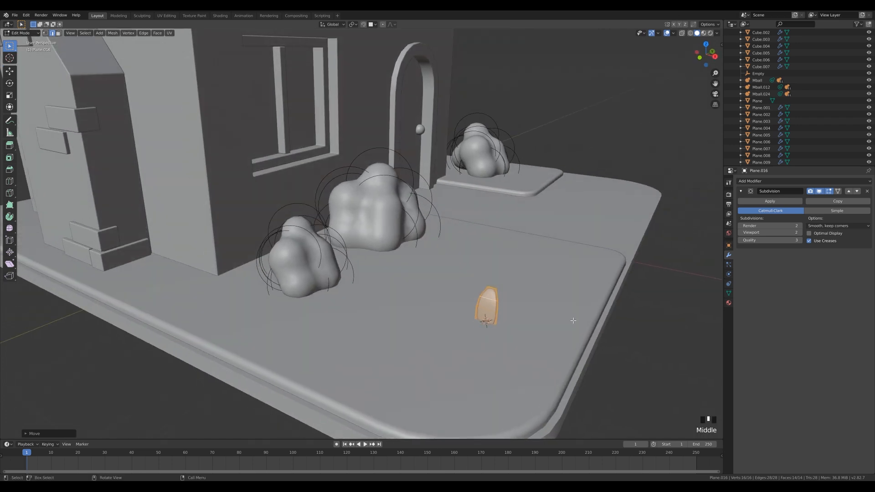
pyautogui.hotkey('shift', 'd')
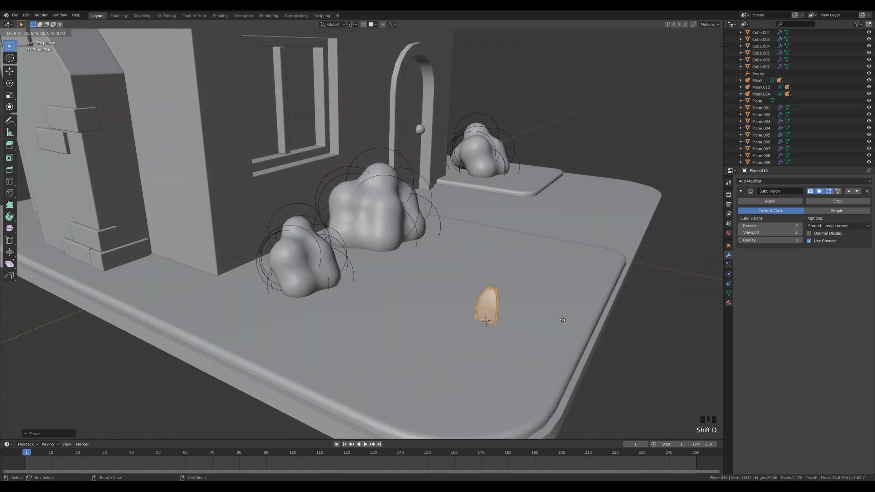
pyautogui.click(550, 335)
pyautogui.press('r')
pyautogui.click(553, 294)
pyautogui.press('s')
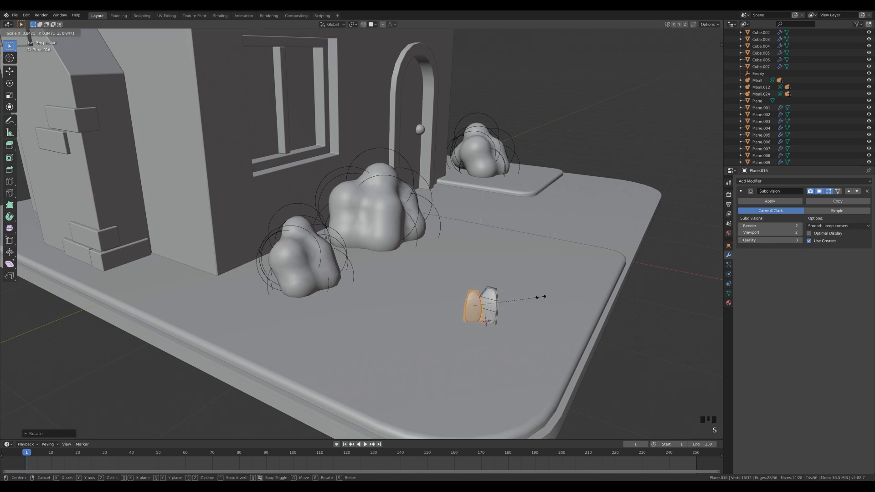
pyautogui.click(541, 297)
pyautogui.press('g')
pyautogui.press('z')
pyautogui.click(533, 310)
# Duplicate the blade again with Z locked and rotate the third blade about Z
pyautogui.hotkey('alt', 'd')
pyautogui.hotkey('shift', 'z')
pyautogui.click(526, 322)
pyautogui.press('Tab')
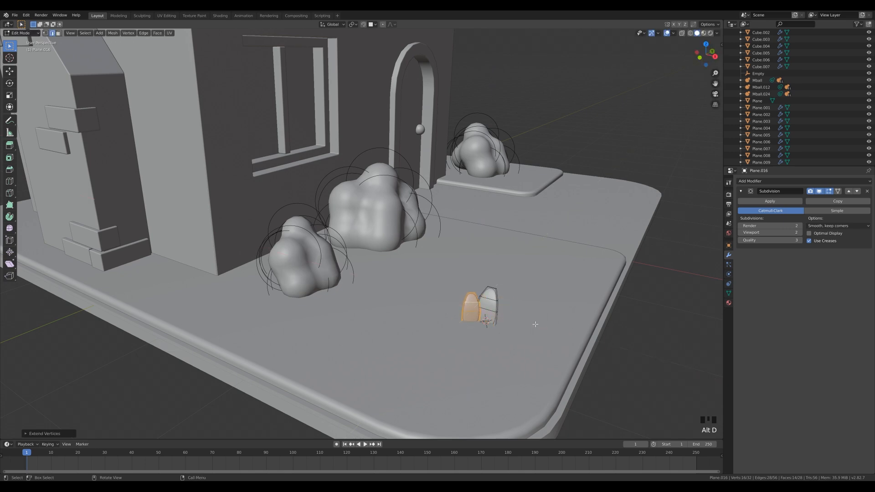
pyautogui.moveTo(526, 322); pyautogui.dragTo(521, 341, button='middle')
pyautogui.hotkey('shift', 'd')
pyautogui.hotkey('shift', 'z')
pyautogui.click(521, 354)
pyautogui.press('r')
pyautogui.press('z')
pyautogui.click(474, 415)
# Tilt the third blade outward and move it close against the other two blades
pyautogui.moveTo(570, 353); pyautogui.dragTo(564, 338, button='middle')
pyautogui.press('r')
pyautogui.click(494, 383)
pyautogui.moveTo(494, 383); pyautogui.dragTo(409, 321, button='middle')
pyautogui.press('g')
pyautogui.click(458, 307)
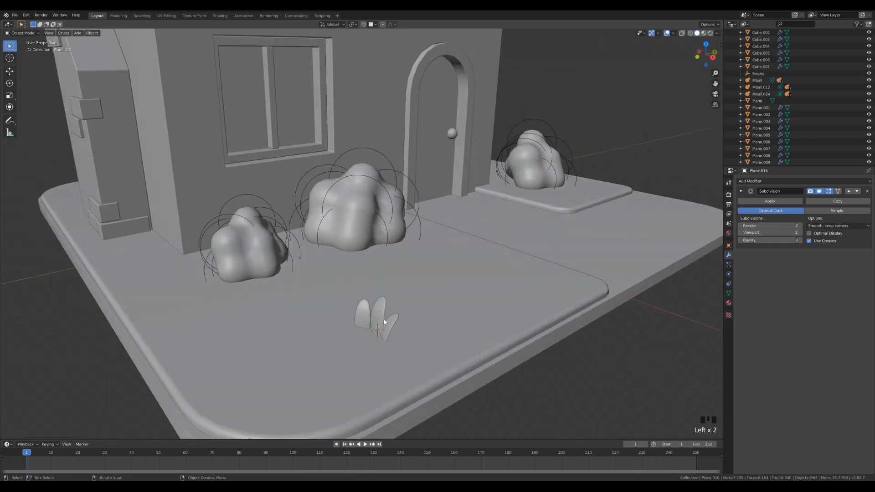
# Select the shorter second blade's linked geometry and move it closer to the tuft, then return to Object Mode
pyautogui.press('a')
pyautogui.press('g')
pyautogui.hotkey('alt', 'a')
pyautogui.press('l')
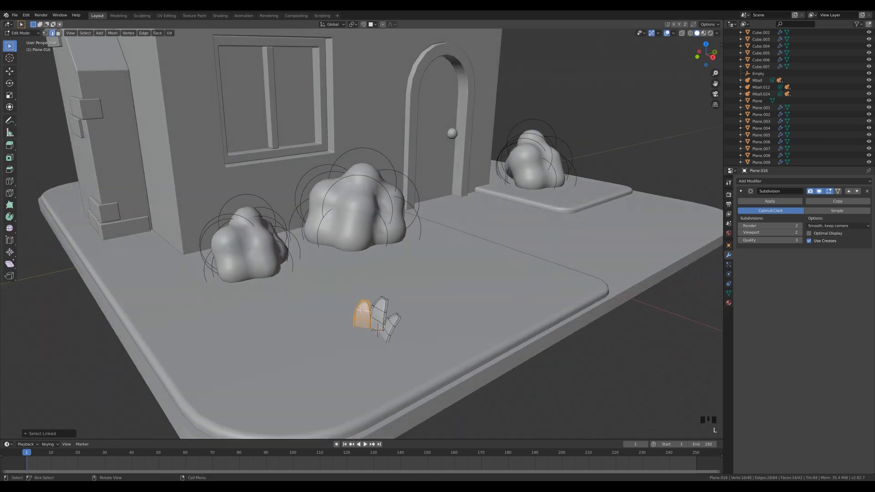
pyautogui.press('g')
pyautogui.click(369, 313)
pyautogui.press('Tab')
# Move the grass tuft toward the lawn's outer corner, rotate it about Z and scale it down
pyautogui.moveTo(475, 324); pyautogui.dragTo(408, 280, button='middle')
pyautogui.scroll(-1, 453, 302)
pyautogui.press('g')
pyautogui.click(310, 338)
pyautogui.press('r')
pyautogui.press('z')
pyautogui.click(312, 318)
pyautogui.press('s')
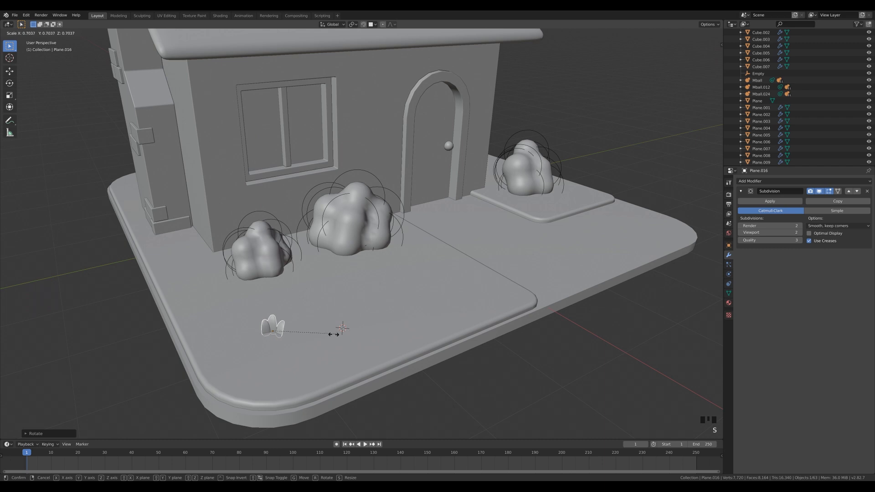
pyautogui.click(343, 332)
# Move the grass tuft to the lawn area in front of the two bushes under the window
pyautogui.scroll(-2, 363, 320)
pyautogui.scroll(-1, 364, 320)
pyautogui.moveTo(363, 320); pyautogui.dragTo(360, 331, button='middle')
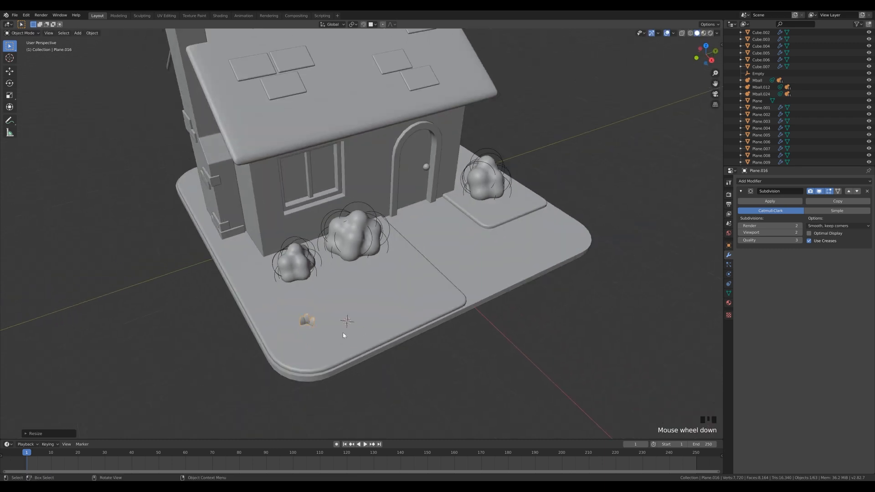
pyautogui.press('g')
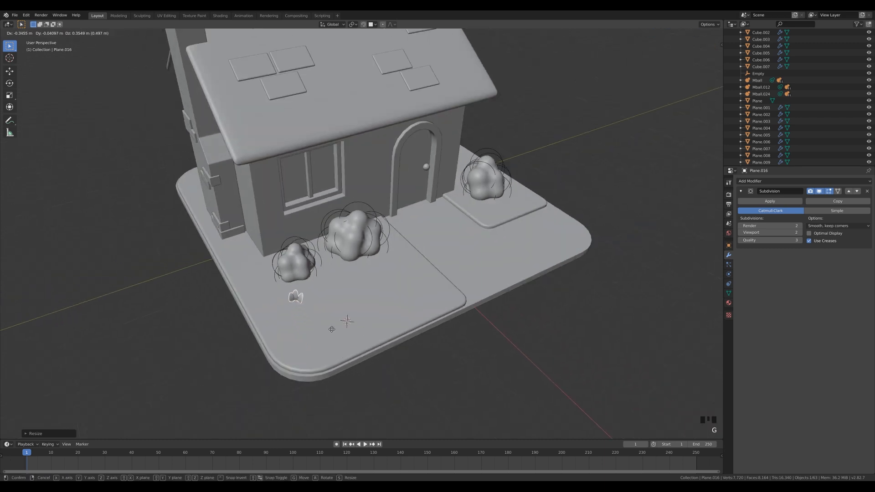
pyautogui.click(369, 304)
# Place two linked duplicates of the grass tuft, one near the lawn's outer corner and one mid-lawn
pyautogui.hotkey('alt', 'd')
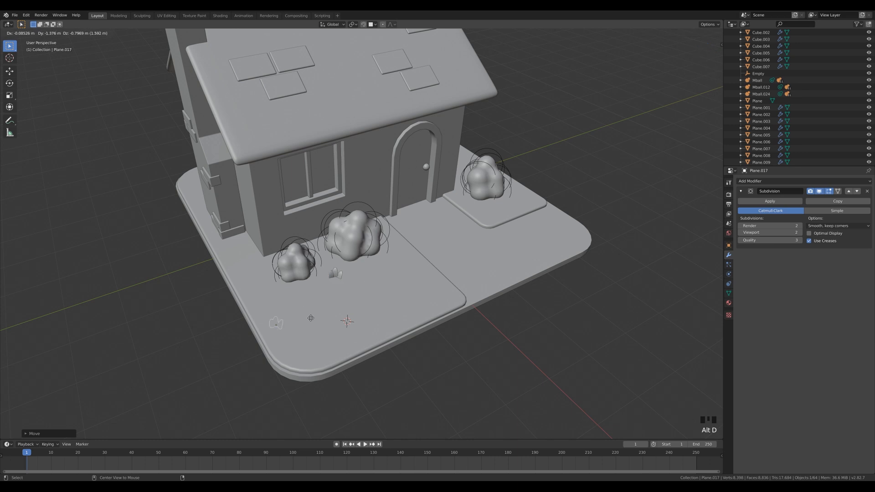
pyautogui.click(337, 310)
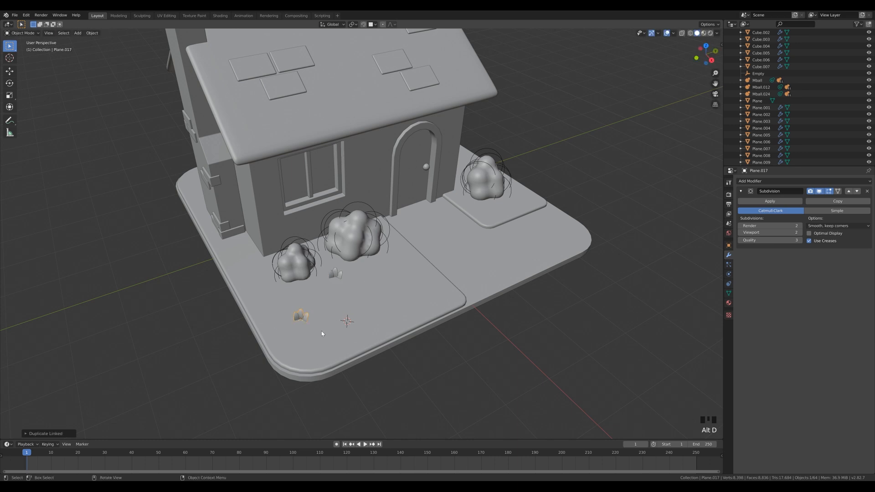
pyautogui.hotkey('alt', 'd')
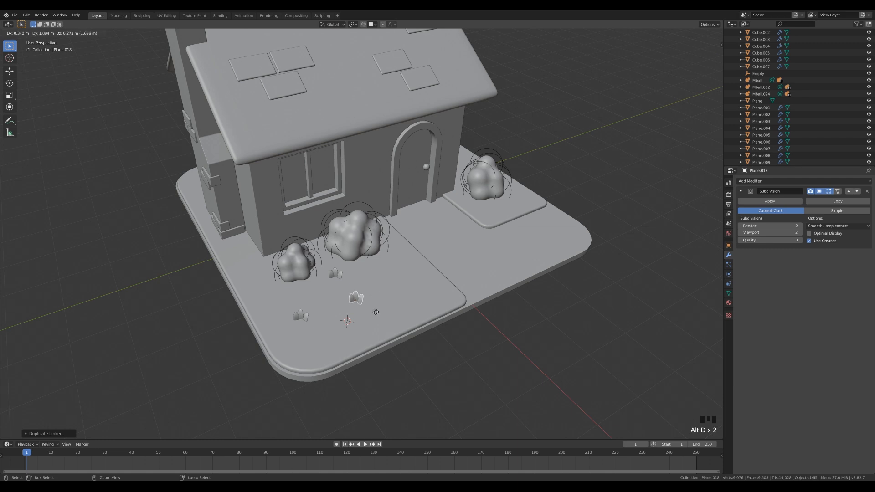
pyautogui.click(376, 300)
# Place another linked tuft near the front lawn's path-side edge and rotate it about Z
pyautogui.hotkey('alt', 'd')
pyautogui.click(434, 308)
pyautogui.press('r')
pyautogui.press('z')
pyautogui.click(454, 291)
# Rotate the outer-corner tuft and the mid-lawn tuft about Z to vary their orientation
pyautogui.click(295, 318)
pyautogui.press('r')
pyautogui.press('z')
pyautogui.click(352, 291)
pyautogui.click(356, 288)
pyautogui.press('r')
pyautogui.press('z')
pyautogui.click(425, 246)
# Place two linked tufts on the small lawn beside the door and resize the last one
pyautogui.moveTo(514, 279); pyautogui.dragTo(495, 275, button='middle')
pyautogui.hotkey('alt', 'd')
pyautogui.click(532, 236)
pyautogui.hotkey('alt', 'd')
pyautogui.click(624, 215)
pyautogui.press('s')
pyautogui.click(593, 213)
# Resize the grass tufts on the main lawn individually to vary their sizes
pyautogui.click(403, 299)
pyautogui.press('s')
pyautogui.click(455, 301)
pyautogui.moveTo(451, 318); pyautogui.dragTo(489, 284, button='middle')
pyautogui.scroll(-5, 460, 309)
pyautogui.scroll(6, 413, 254)
pyautogui.scroll(-2, 484, 228)
pyautogui.keyDown('shift'); pyautogui.moveTo(486, 227); pyautogui.dragTo(488, 237, button='middle'); pyautogui.keyUp('shift')
pyautogui.scroll(1, 335, 314)
pyautogui.click(334, 311)
pyautogui.press('s')
pyautogui.click(388, 304)
pyautogui.click(354, 276)
pyautogui.press('s')
pyautogui.click(482, 293)
pyautogui.click(418, 287)
pyautogui.press('s')
pyautogui.click(504, 285)
# Resize the two grass tufts on the small lawn beside the door
pyautogui.click(463, 219)
pyautogui.press('s')
pyautogui.click(487, 211)
pyautogui.click(486, 202)
pyautogui.press('s')
pyautogui.click(541, 213)
# Save the house scene file
pyautogui.moveTo(474, 211); pyautogui.dragTo(500, 208, button='middle')
pyautogui.scroll(-2, 359, 241)
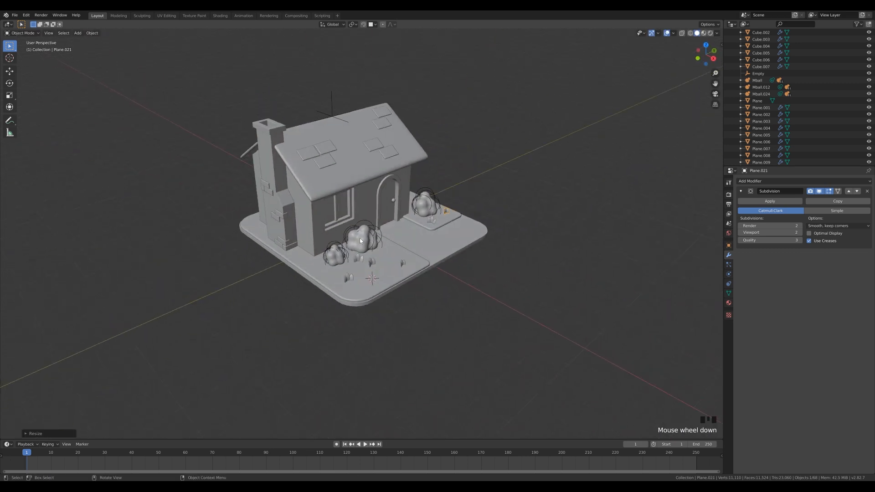
pyautogui.hotkey('ctrl', 's')
# Select the large bush under the window and place the 3D cursor on the roof near the chimney
pyautogui.click(360, 241)
pyautogui.moveTo(381, 181); pyautogui.dragTo(291, 134, button='middle')
pyautogui.moveTo(388, 115); pyautogui.dragTo(407, 140, button='middle')
pyautogui.keyDown('shift'); pyautogui.moveTo(407, 140); pyautogui.dragTo(376, 133, button='middle'); pyautogui.keyUp('shift')
pyautogui.scroll(5, 431, 159)
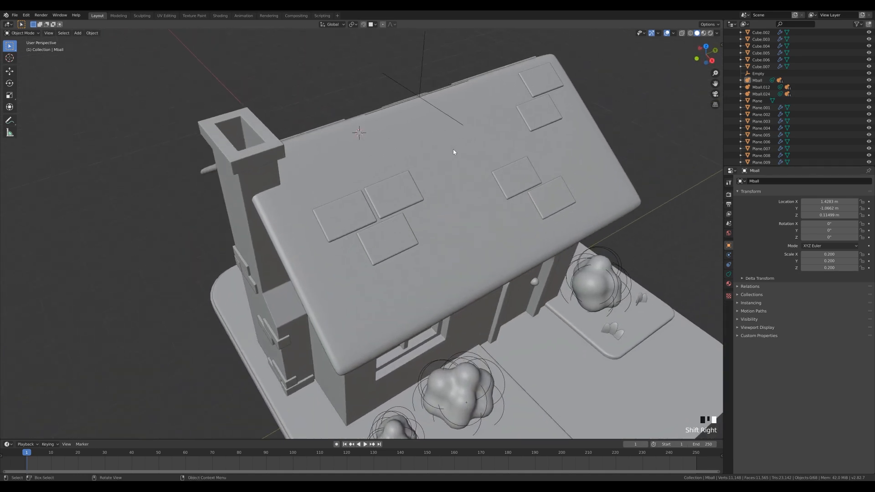
# Add a cylinder with 12 vertices at the 3D cursor on the roof near the chimney
pyautogui.scroll(-2, 458, 151)
pyautogui.hotkey('shift', 'a')
pyautogui.moveTo(395, 145)
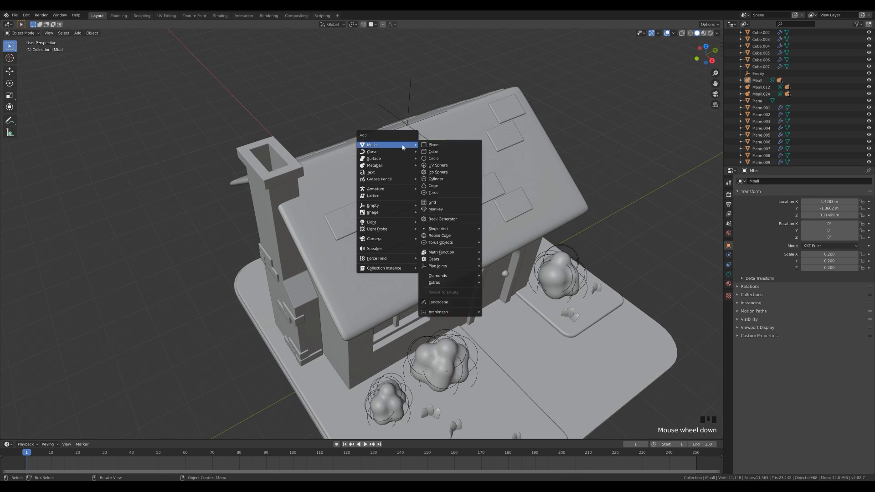
pyautogui.click(438, 178)
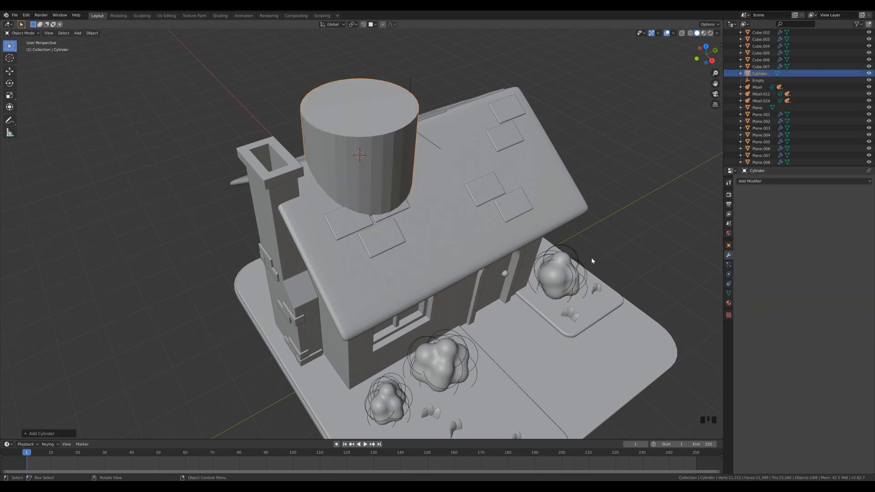
pyautogui.click(48, 434)
pyautogui.click(98, 352)
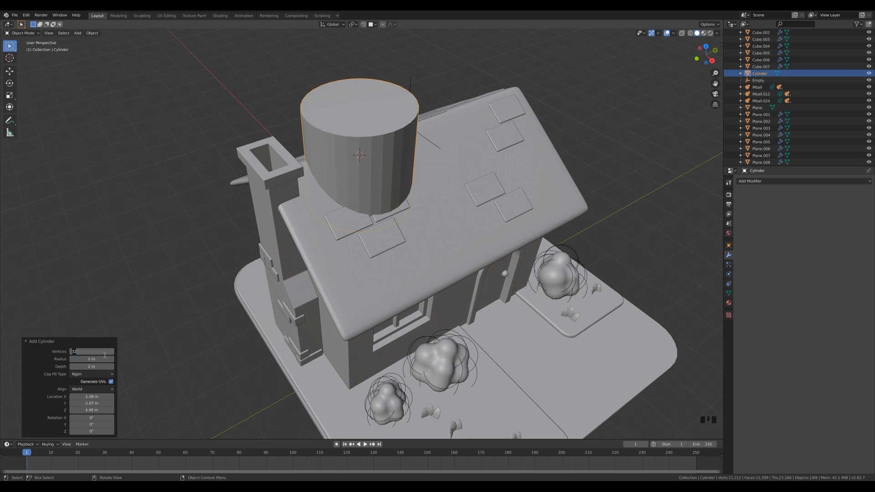
pyautogui.write('12')
pyautogui.press('Return')
# Scale the whole cylinder mesh down to about 0.052 of its size
pyautogui.press('Tab')
pyautogui.press('s')
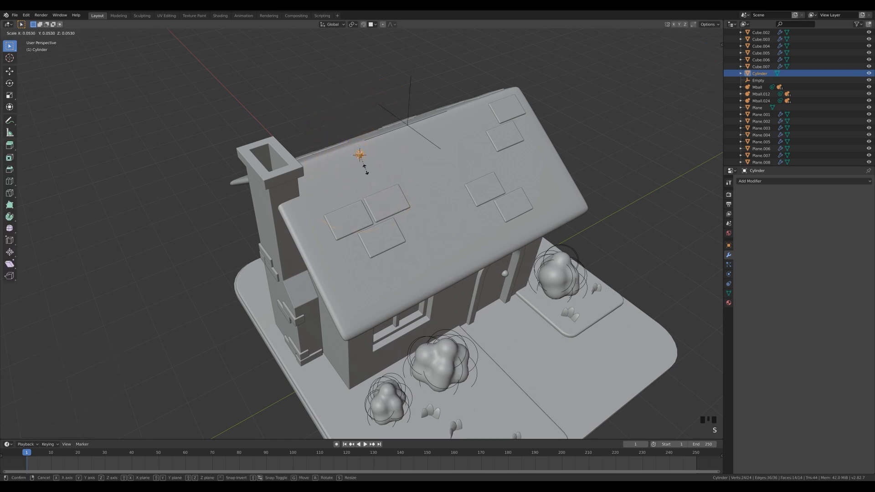
pyautogui.click(368, 169)
pyautogui.scroll(4, 396, 177)
pyautogui.keyDown('shift'); pyautogui.moveTo(417, 142); pyautogui.dragTo(431, 214, button='middle'); pyautogui.keyUp('shift')
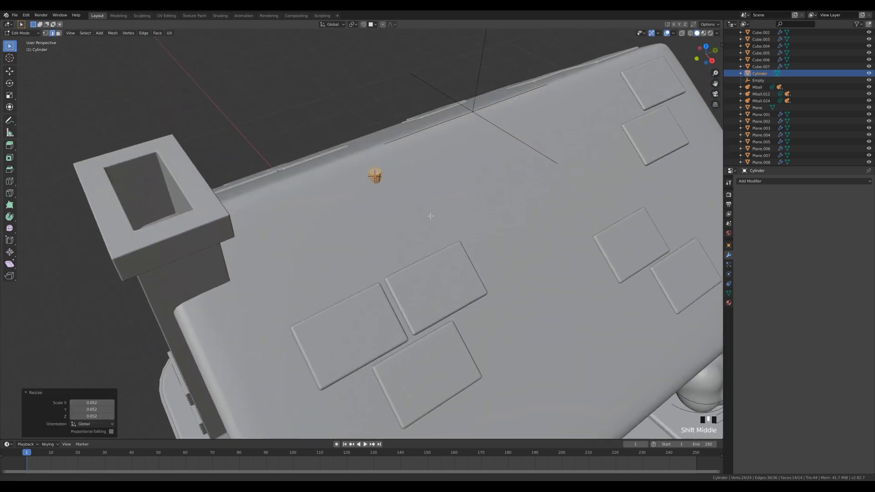
# Raise the small cylinder's top face by about 0.184 m along Z
pyautogui.press('3')
pyautogui.click(375, 168)
pyautogui.press('g')
pyautogui.press('z')
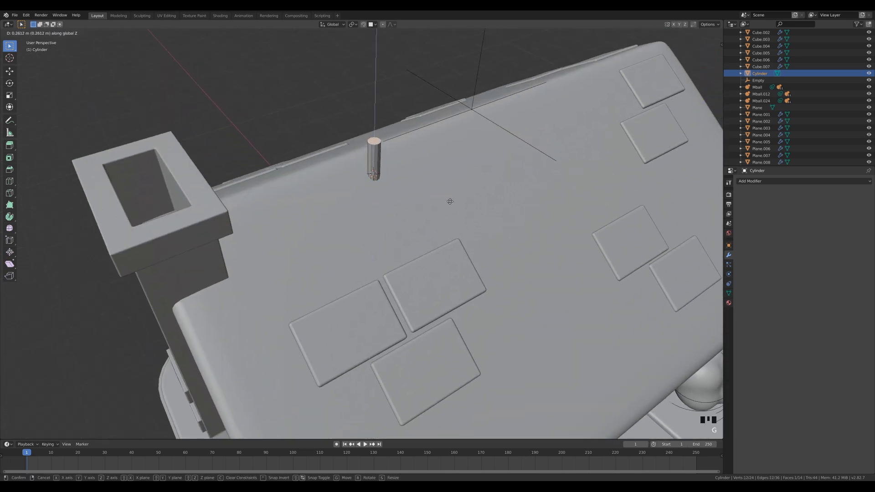
pyautogui.click(447, 209)
pyautogui.scroll(-2, 457, 231)
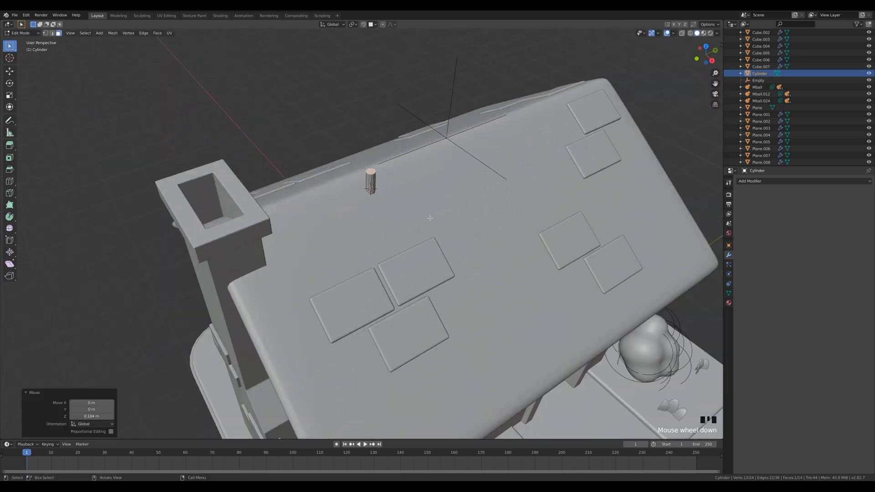
# Snap the 3D cursor to the cylinder's top face and return to Object Mode
pyautogui.hotkey('shift', 's')
pyautogui.click(401, 213)
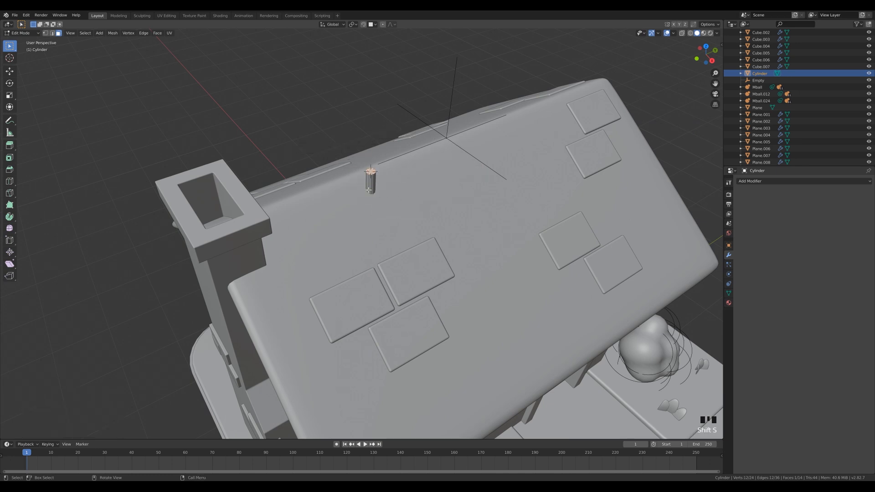
pyautogui.press('Tab')
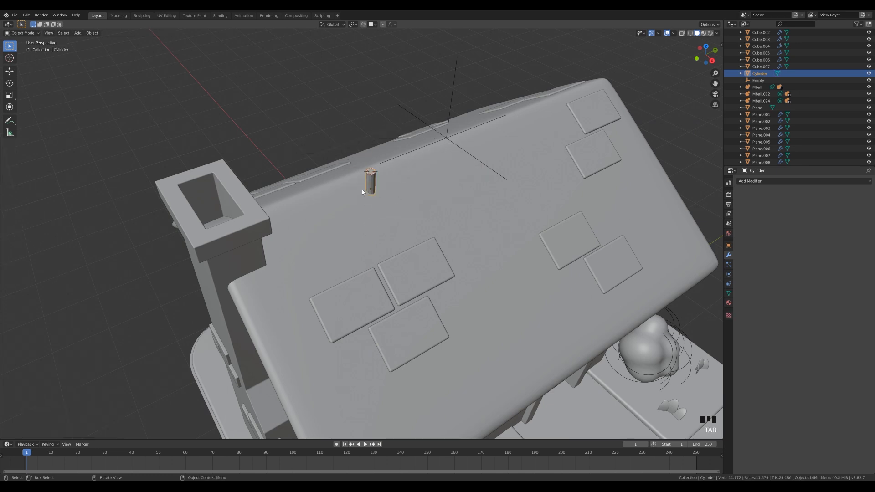
# Shade the cylinder smooth with Auto Smooth enabled at an angle of 35°
pyautogui.click(729, 293)
pyautogui.click(749, 307)
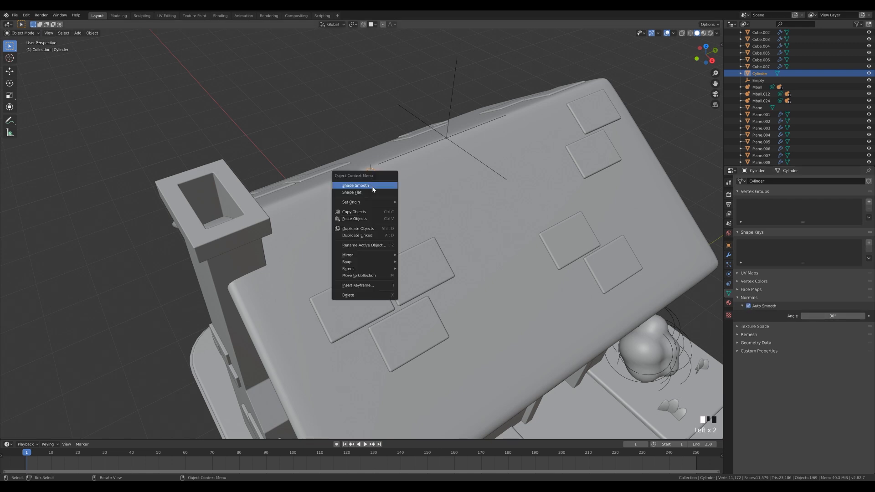
pyautogui.click(372, 190)
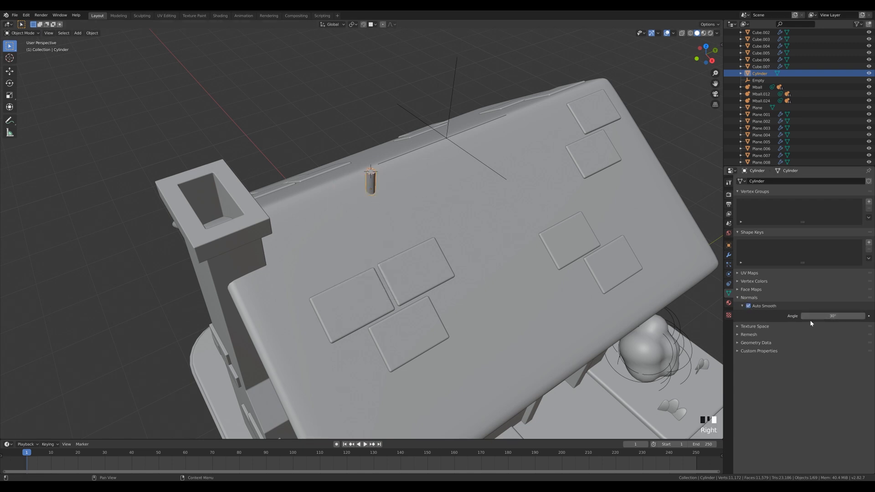
pyautogui.click(839, 315)
pyautogui.write('35')
pyautogui.click(361, 175)
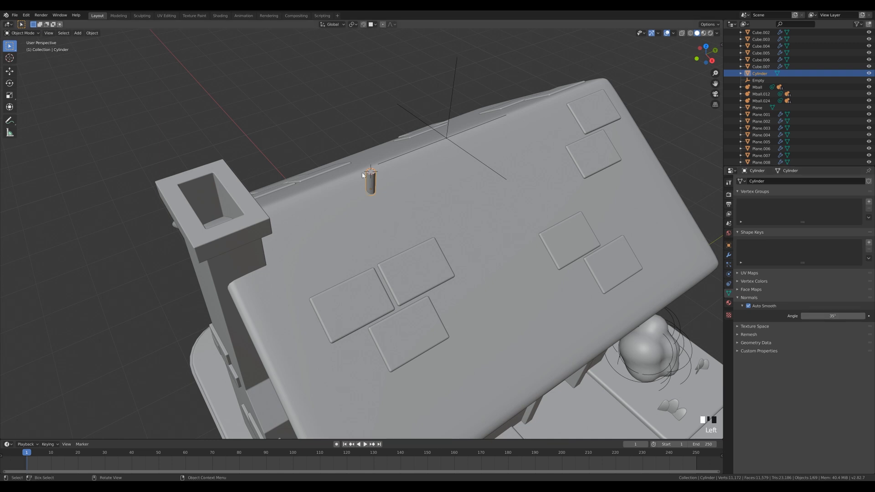
# Add a single-vertex mesh at the 3D cursor on top of the cylinder
pyautogui.scroll(-2, 412, 176)
pyautogui.hotkey('shift', 'a')
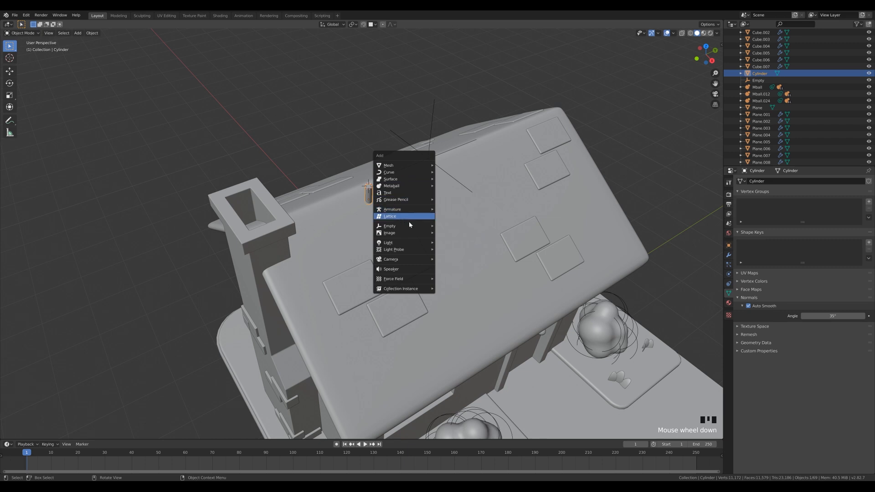
pyautogui.moveTo(407, 168)
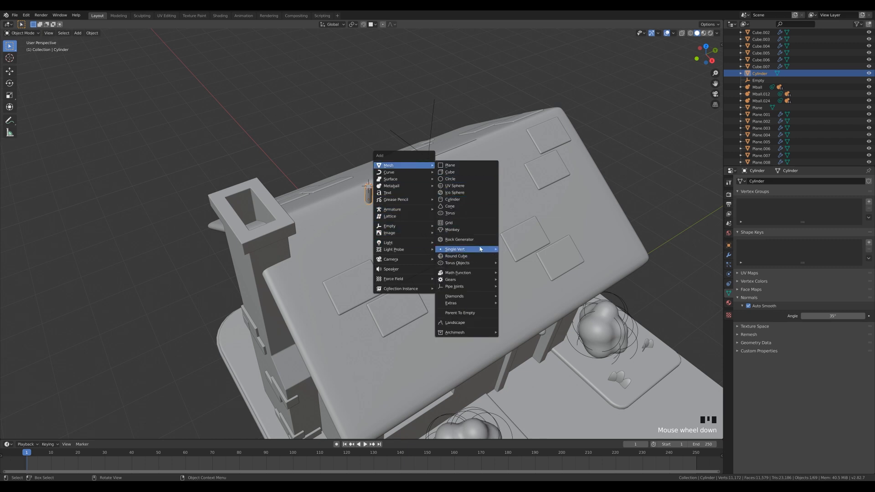
pyautogui.moveTo(483, 250)
pyautogui.click(531, 250)
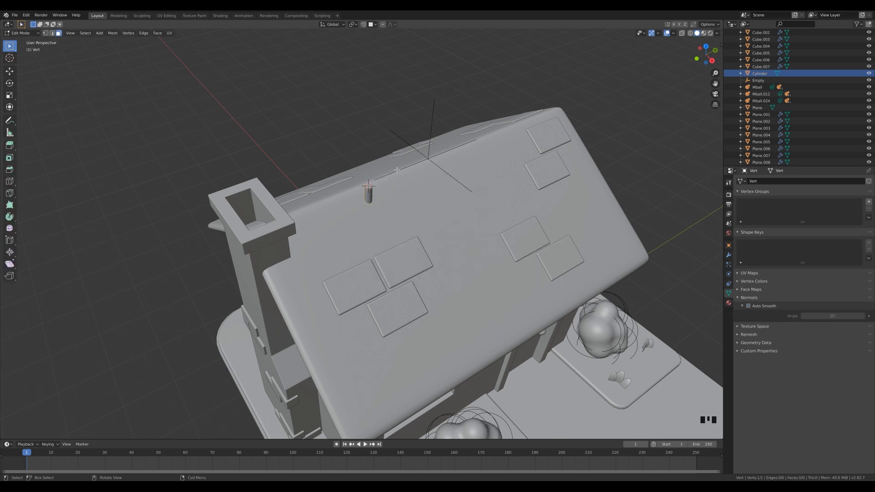
# Extrude the vertex upward twice to form a bent antenna mast above the cylinder
pyautogui.moveTo(424, 245); pyautogui.dragTo(413, 213, button='middle')
pyautogui.press('e')
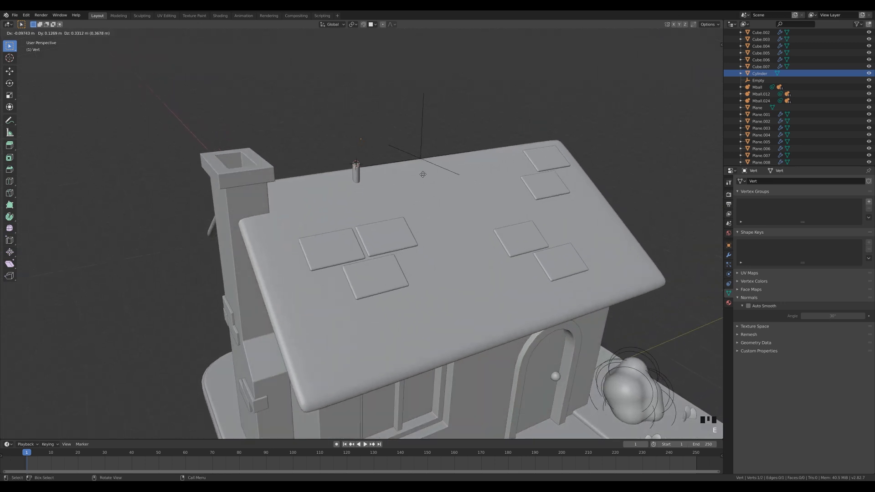
pyautogui.click(417, 171)
pyautogui.press('e')
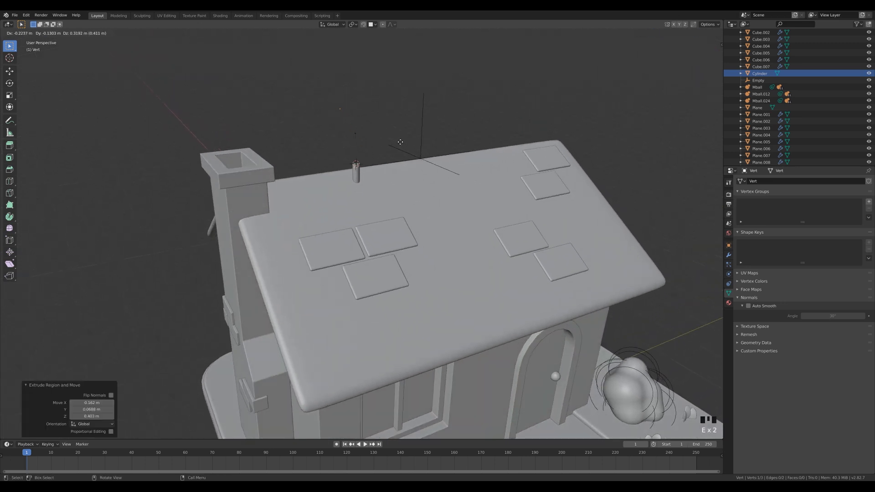
pyautogui.click(405, 141)
# Extrude the mast's top vertex along Y in both directions to form the antenna's long boom
pyautogui.moveTo(408, 124)
pyautogui.mouseDown(button='middle')
pyautogui.moveTo(429, 136)
pyautogui.moveTo(401, 114)
pyautogui.mouseUp(button='middle')
pyautogui.press('KP_3')
pyautogui.press('e')
pyautogui.press('y')
pyautogui.click(396, 97)
pyautogui.click(307, 97)
pyautogui.press('e')
pyautogui.press('y')
pyautogui.click(310, 111)
# Extrude both end vertices of the boom along X to each side to form two crossbars
pyautogui.keyDown('shift'); pyautogui.click(325, 96); pyautogui.keyUp('shift')
pyautogui.press('KP_7')
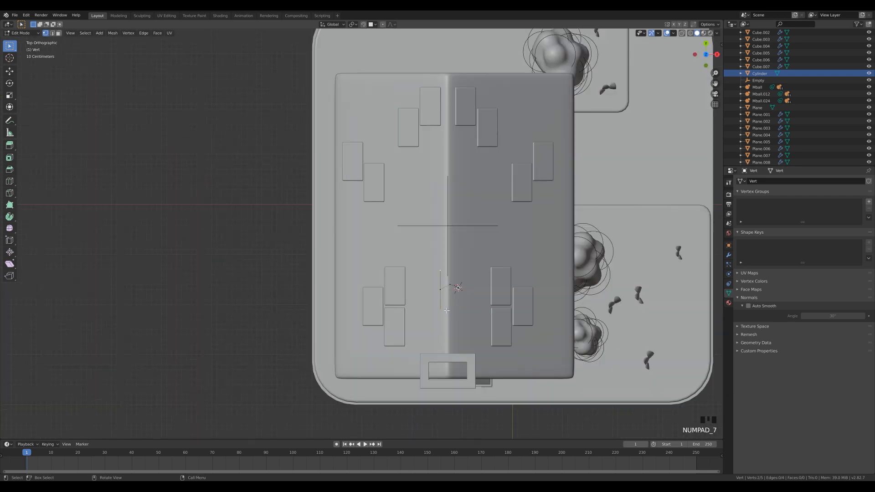
pyautogui.scroll(3, 447, 311)
pyautogui.press('e')
pyautogui.click(405, 276)
pyautogui.click(420, 177)
pyautogui.press('e')
pyautogui.press('x')
pyautogui.click(516, 205)
pyautogui.click(419, 178)
pyautogui.press('e')
pyautogui.press('x')
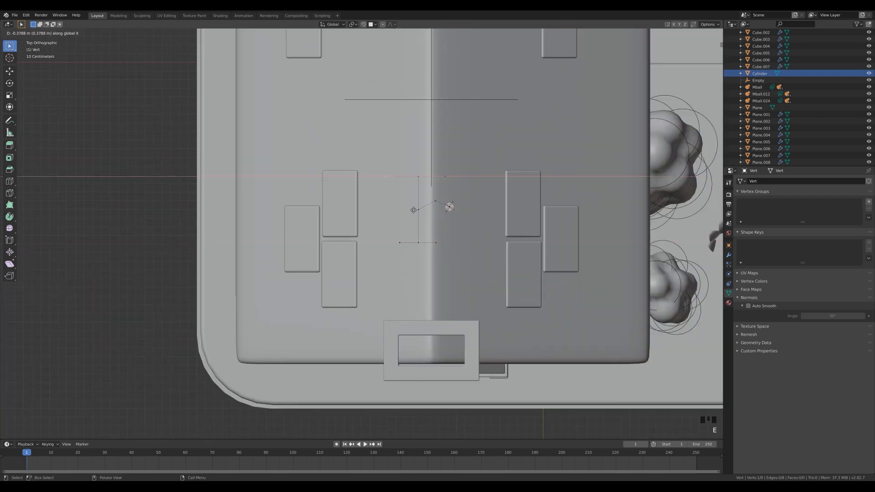
pyautogui.click(427, 210)
# Select the boom and crossbar vertices and rotate them freely to tilt the antenna's head by about 18°
pyautogui.moveTo(426, 211); pyautogui.dragTo(393, 165, button='middle')
pyautogui.moveTo(309, 105); pyautogui.dragTo(442, 155)
pyautogui.moveTo(442, 154); pyautogui.dragTo(450, 155, button='middle')
pyautogui.press('r')
pyautogui.press('r')
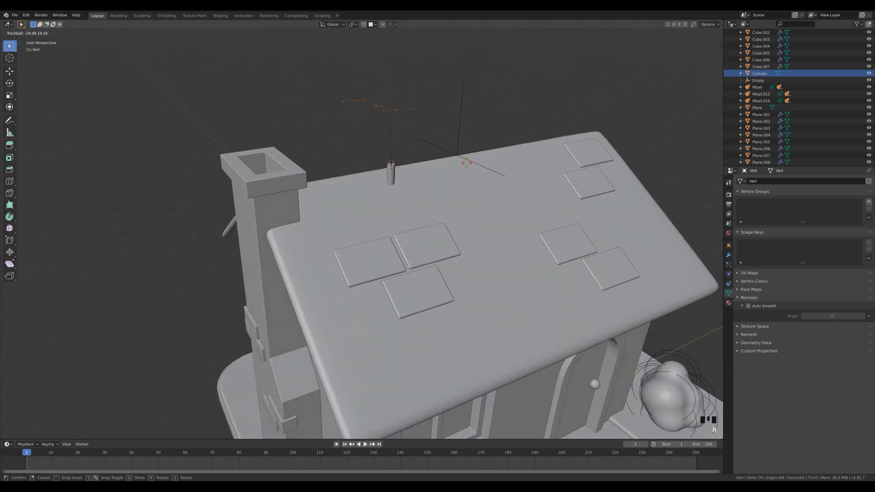
pyautogui.click(467, 163)
# Add a Skin modifier to the antenna wireframe in Object Mode
pyautogui.scroll(-4, 526, 196)
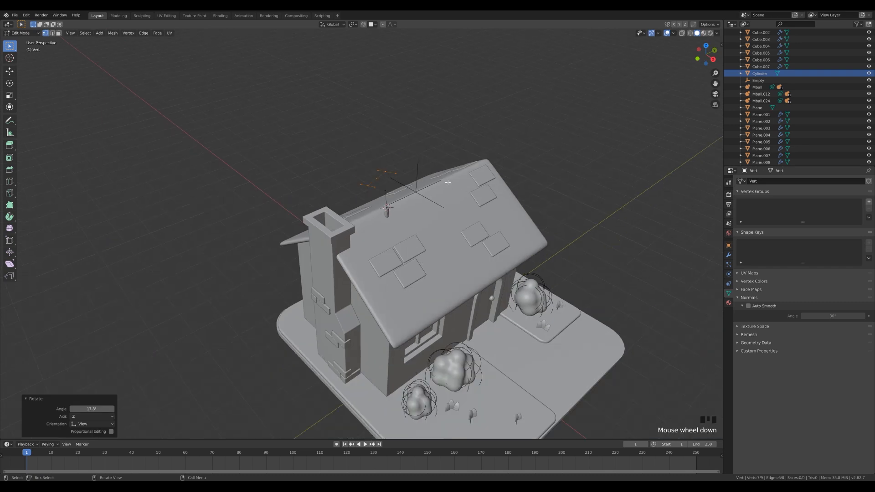
pyautogui.press('Tab')
pyautogui.click(728, 255)
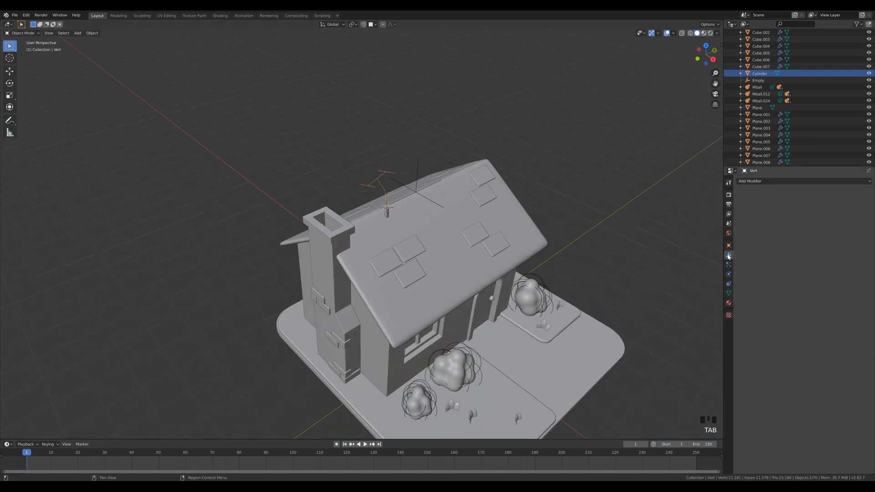
pyautogui.click(743, 181)
pyautogui.click(727, 279)
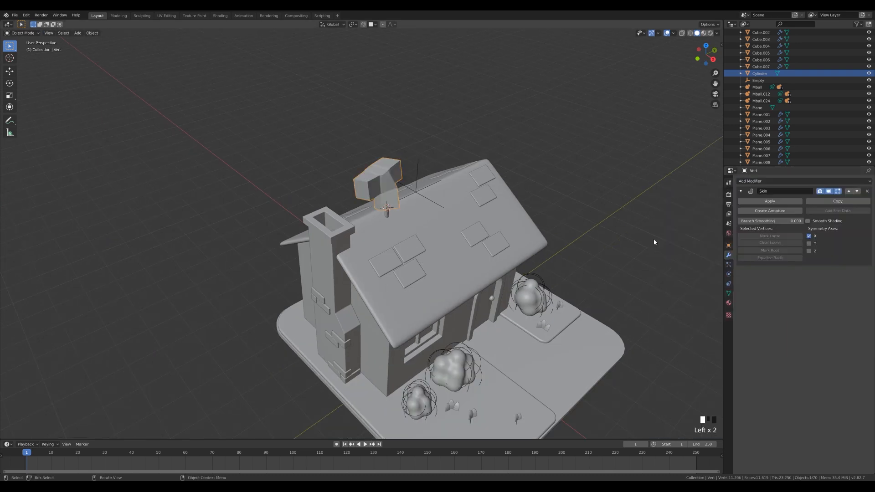
# Shrink the skin radius of all antenna vertices until the rods are thin
pyautogui.press('Tab')
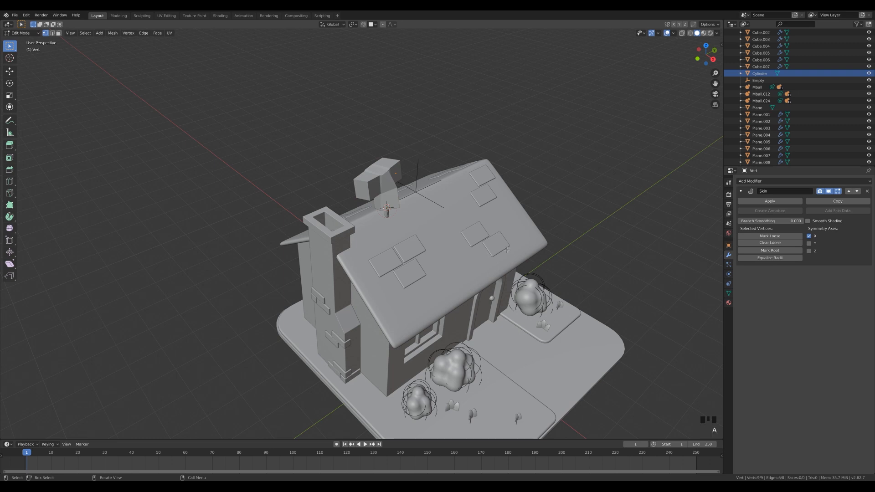
pyautogui.hotkey('ctrl', 'a')
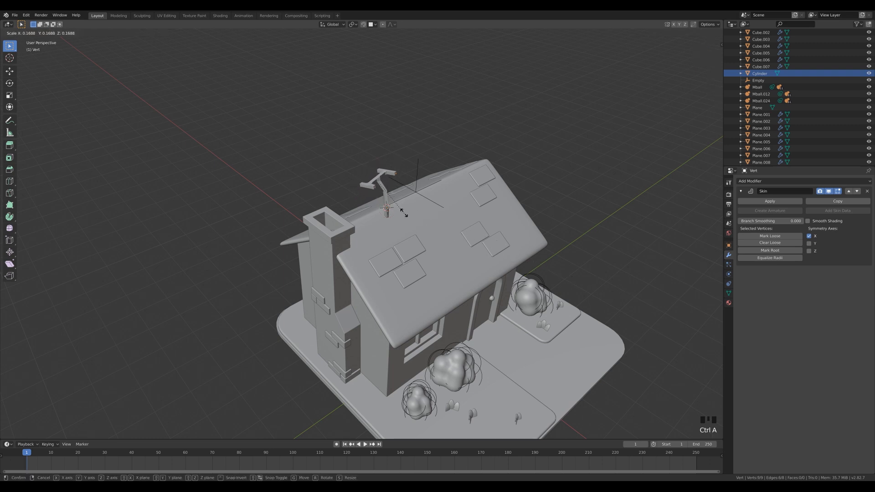
pyautogui.click(386, 194)
pyautogui.scroll(5, 379, 151)
pyautogui.press('Tab')
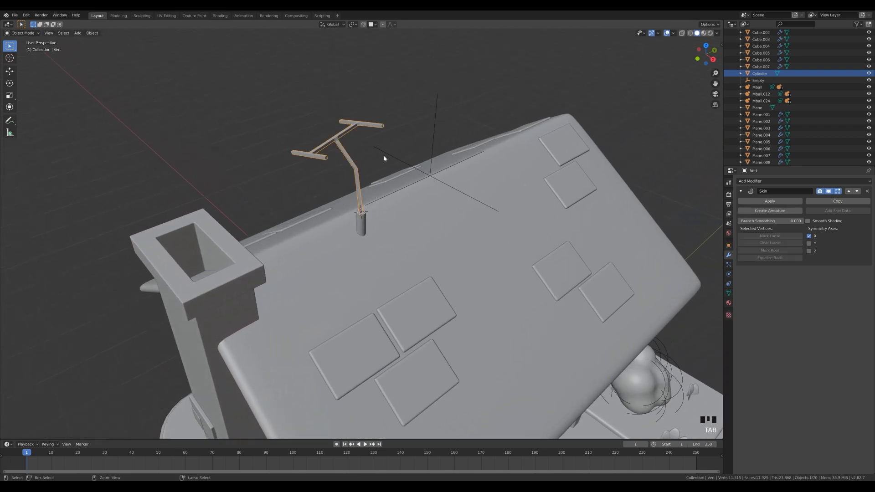
# Add a level 1 Subdivision modifier to the antenna and enable the Skin modifier's Smooth Shading
pyautogui.hotkey('ctrl', '1')
pyautogui.rightClick(345, 146)
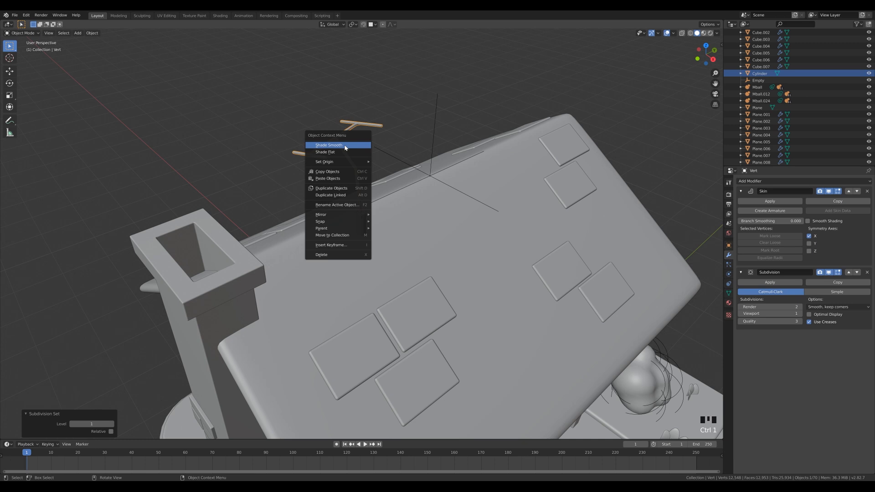
pyautogui.rightClick(342, 145)
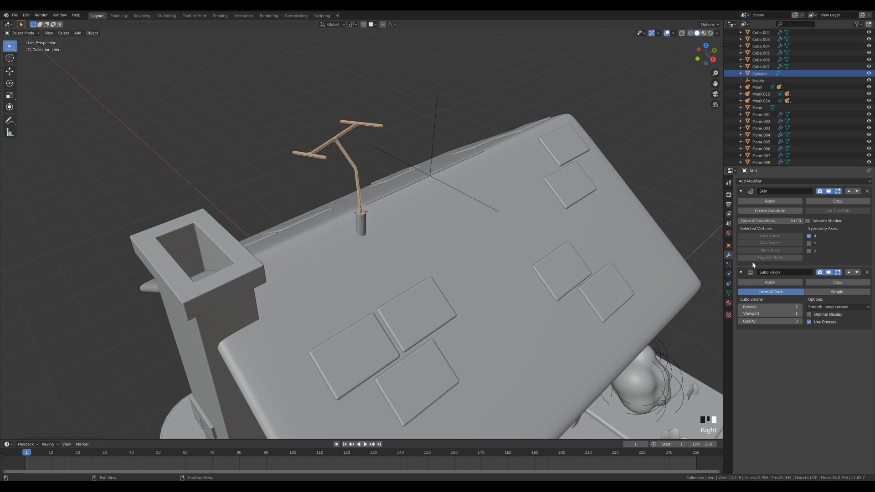
pyautogui.click(808, 221)
# Parent the antenna to the small cylinder base with Keep Transform, and select the cylinder alone
pyautogui.moveTo(438, 168)
pyautogui.mouseDown(button='middle')
pyautogui.moveTo(495, 152)
pyautogui.moveTo(449, 150)
pyautogui.mouseUp(button='middle')
pyautogui.click(330, 111)
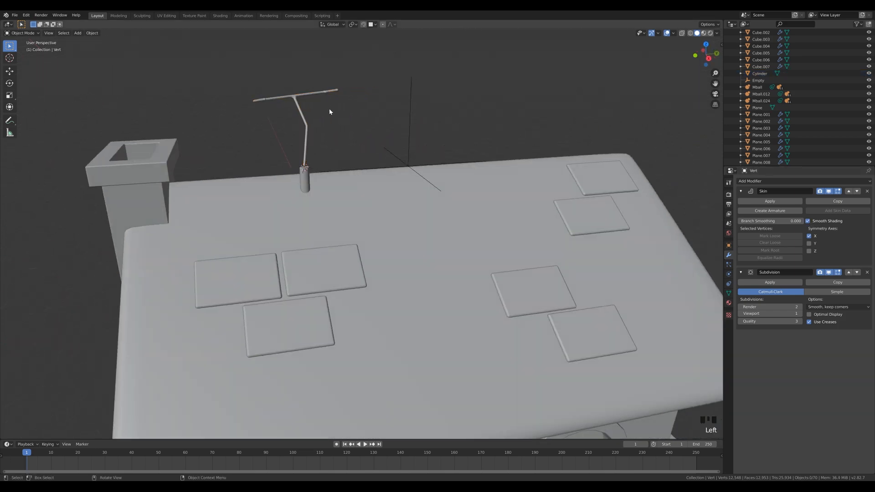
pyautogui.moveTo(356, 130); pyautogui.dragTo(377, 146, button='middle')
pyautogui.scroll(-3, 378, 146)
pyautogui.moveTo(496, 234); pyautogui.dragTo(492, 210, button='middle')
pyautogui.keyDown('shift'); pyautogui.click(358, 197); pyautogui.keyUp('shift')
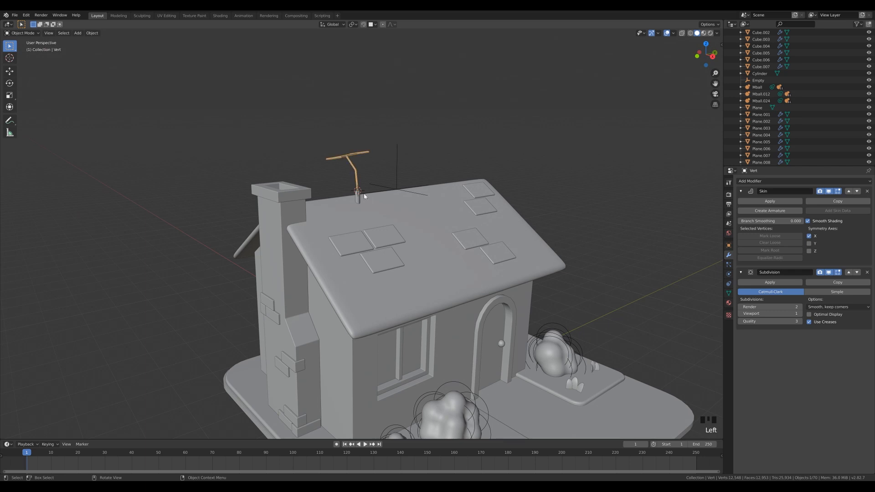
pyautogui.hotkey('ctrl', 'p')
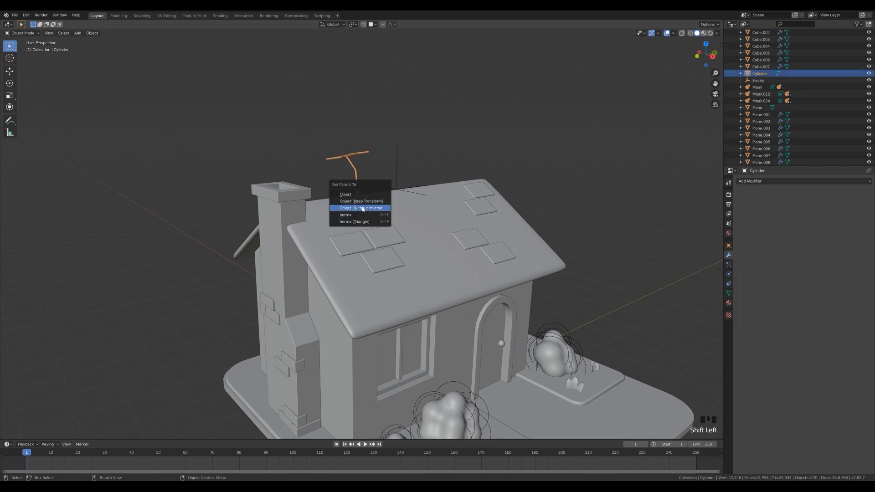
pyautogui.click(355, 203)
pyautogui.click(354, 203)
pyautogui.click(358, 201)
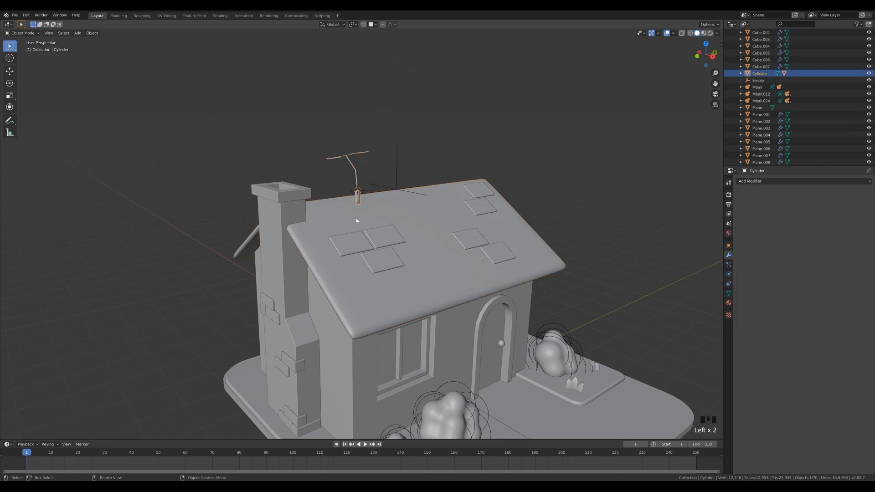
# Place the 3D cursor on the paving in front of the small lawn beside the door
pyautogui.scroll(-2, 502, 222)
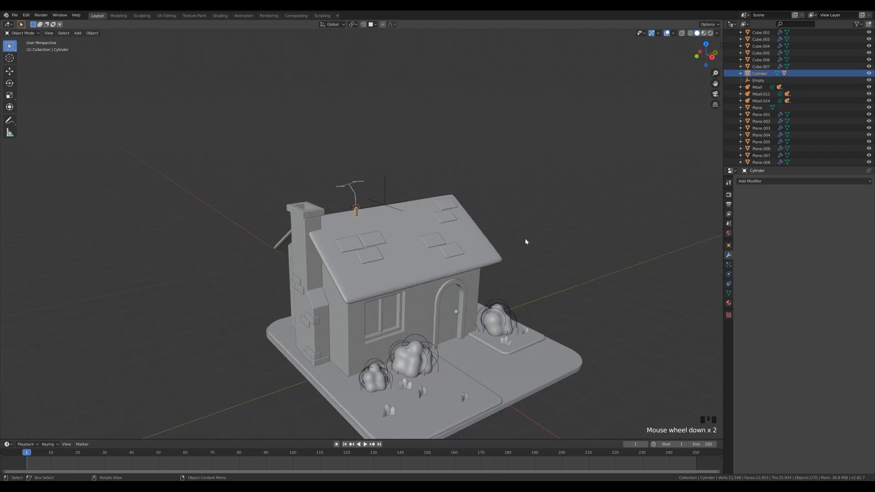
pyautogui.keyDown('shift'); pyautogui.moveTo(584, 302); pyautogui.dragTo(447, 313, button='middle'); pyautogui.keyUp('shift')
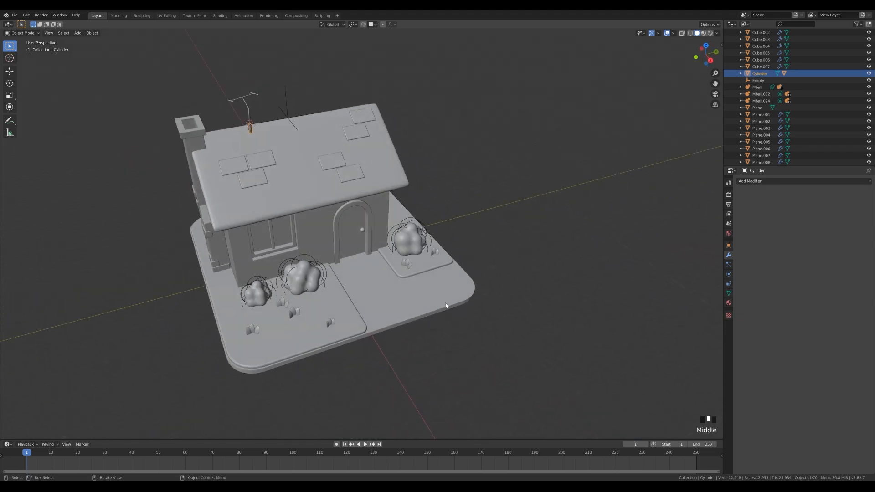
pyautogui.keyDown('shift'); pyautogui.rightClick(442, 287); pyautogui.keyUp('shift')
pyautogui.keyDown('shift'); pyautogui.moveTo(564, 292); pyautogui.dragTo(505, 195, button='middle'); pyautogui.keyUp('shift')
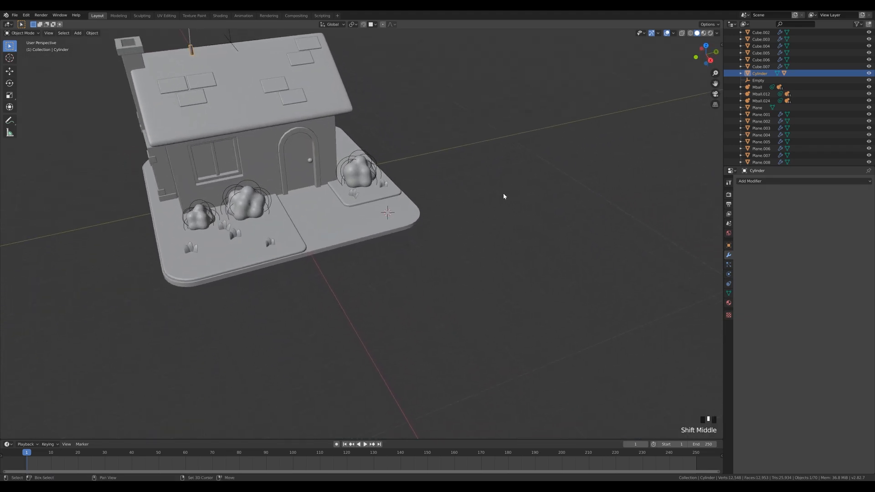
# Add a circle mesh with 12 vertices at the 3D cursor on the paving beside the small lawn
pyautogui.scroll(3, 503, 199)
pyautogui.hotkey('shift', 'a')
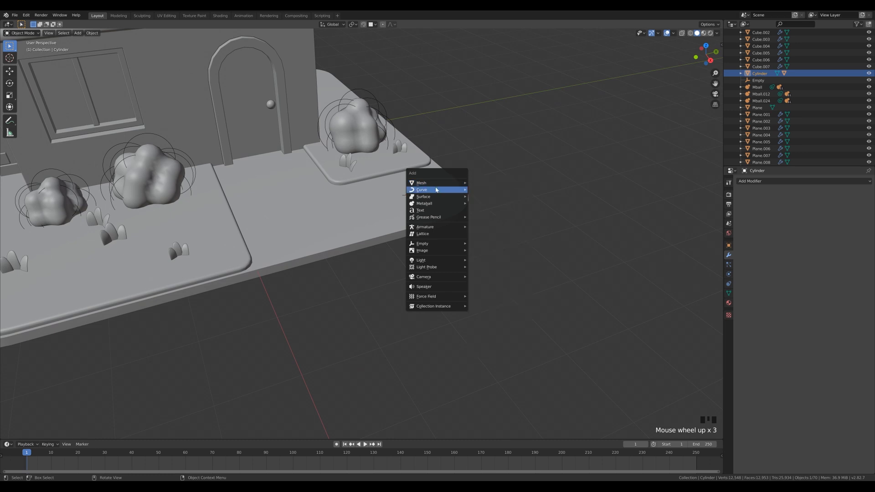
pyautogui.moveTo(453, 185)
pyautogui.click(479, 196)
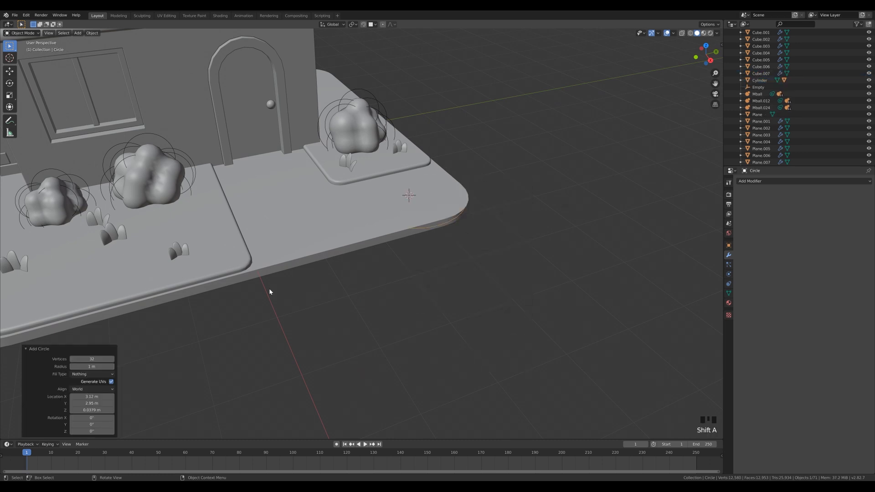
pyautogui.click(89, 359)
pyautogui.click(87, 348)
# Shrink the circle to a tiny radius, fill it, and extrude it upward about 0.95 m as a thin mailbox post
pyautogui.press('Tab')
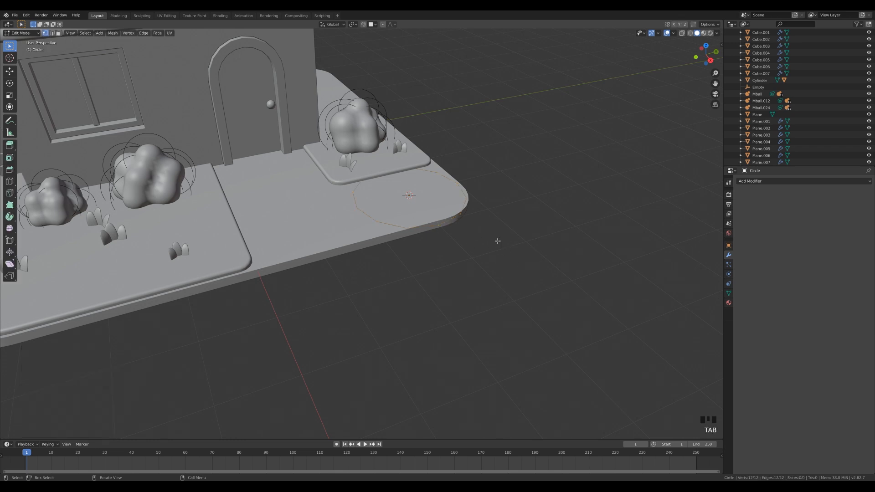
pyautogui.press('s')
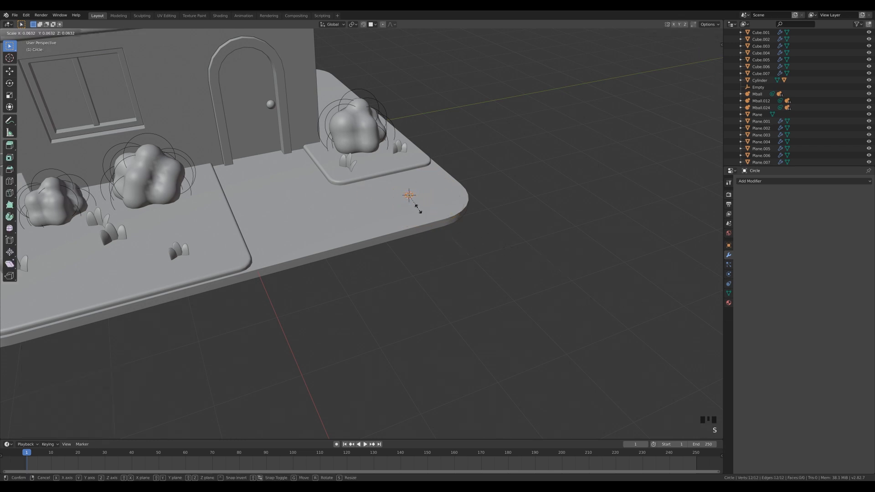
pyautogui.click(415, 208)
pyautogui.press('e')
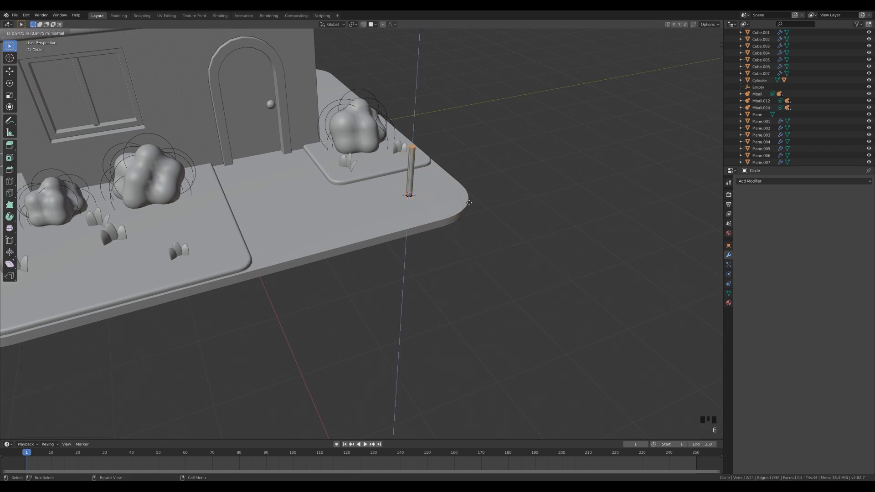
pyautogui.click(462, 200)
# Snap the 3D cursor to the post's selected top face and return to Object Mode
pyautogui.moveTo(462, 201)
pyautogui.mouseDown(button='middle')
pyautogui.moveTo(447, 193)
pyautogui.moveTo(472, 188)
pyautogui.mouseUp(button='middle')
pyautogui.hotkey('shift', 's')
pyautogui.click(471, 222)
pyautogui.press('Tab')
pyautogui.moveTo(447, 178); pyautogui.dragTo(458, 173, button='middle')
# Add a cube at the post's top, scale it to about 0.176, and stretch it along X into a long mailbox body
pyautogui.hotkey('shift', 'a')
pyautogui.moveTo(460, 170)
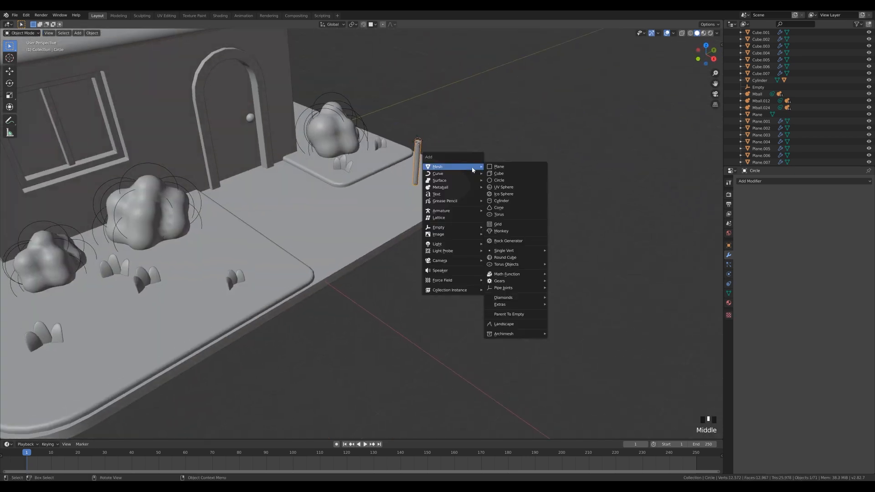
pyautogui.click(499, 174)
pyautogui.press('s')
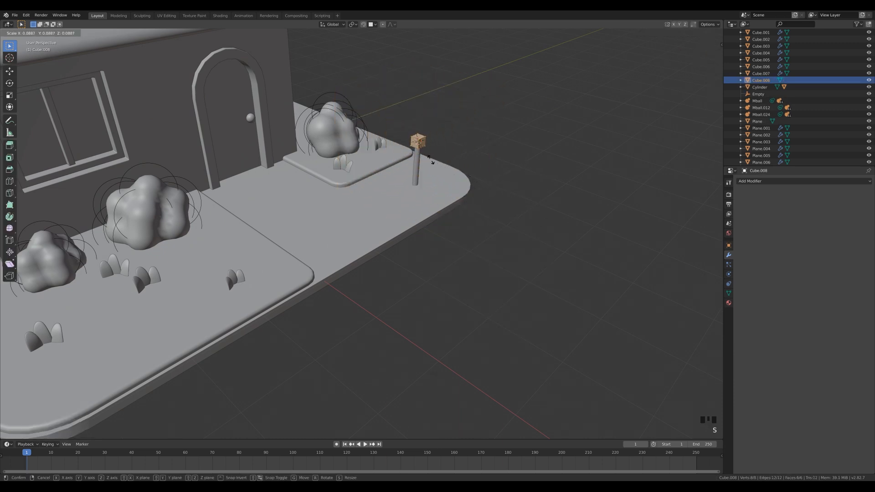
pyautogui.click(448, 168)
pyautogui.press('s')
pyautogui.press('x')
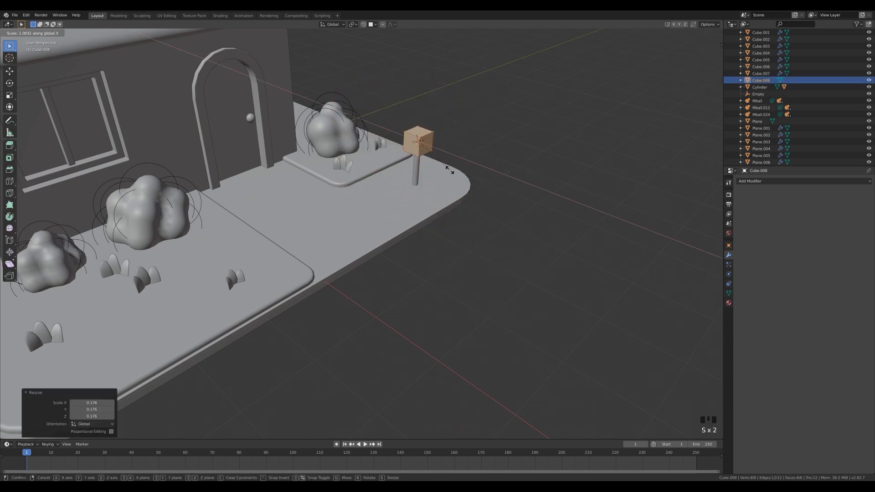
pyautogui.click(517, 195)
# Bevel the mailbox body's two long upper edges with 4 segments to form a rounded top
pyautogui.press('Tab')
pyautogui.press('2')
pyautogui.click(413, 136)
pyautogui.keyDown('shift'); pyautogui.click(428, 130); pyautogui.keyUp('shift')
pyautogui.moveTo(549, 129); pyautogui.dragTo(459, 160, button='middle')
pyautogui.scroll(1, 460, 160)
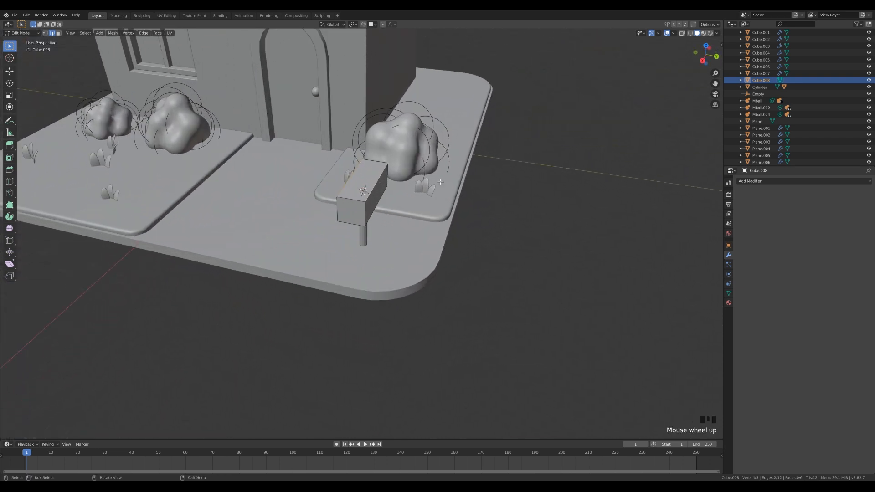
pyautogui.hotkey('ctrl', 'b')
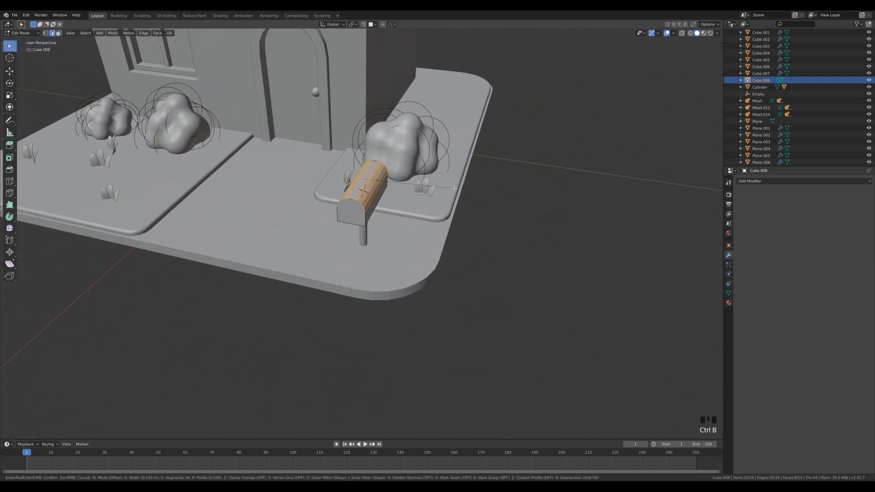
pyautogui.click(454, 188)
# Enable Auto Smooth for the mailbox body and shade it smooth
pyautogui.press('Tab')
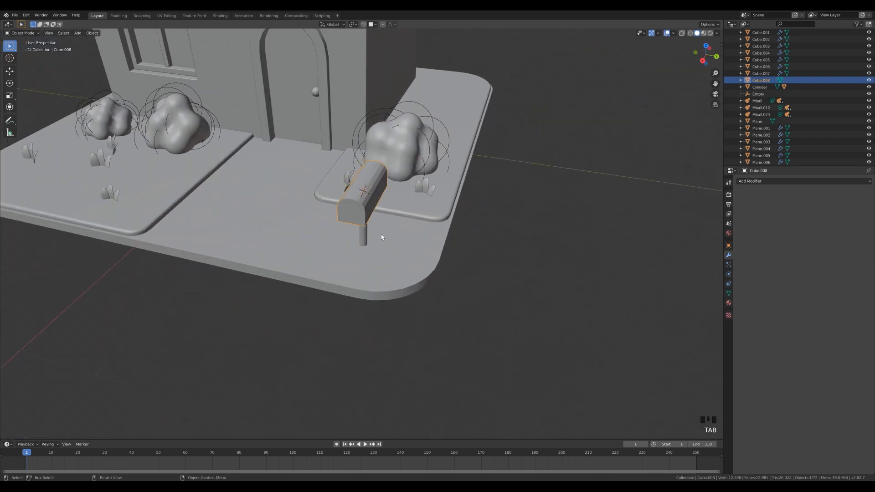
pyautogui.click(729, 293)
pyautogui.click(755, 307)
pyautogui.rightClick(408, 178)
pyautogui.click(409, 177)
# Inset the mailbox's front face about 0.05 m and extrude it about 0.12 m inward to form the opening
pyautogui.moveTo(408, 180); pyautogui.dragTo(481, 240, button='middle')
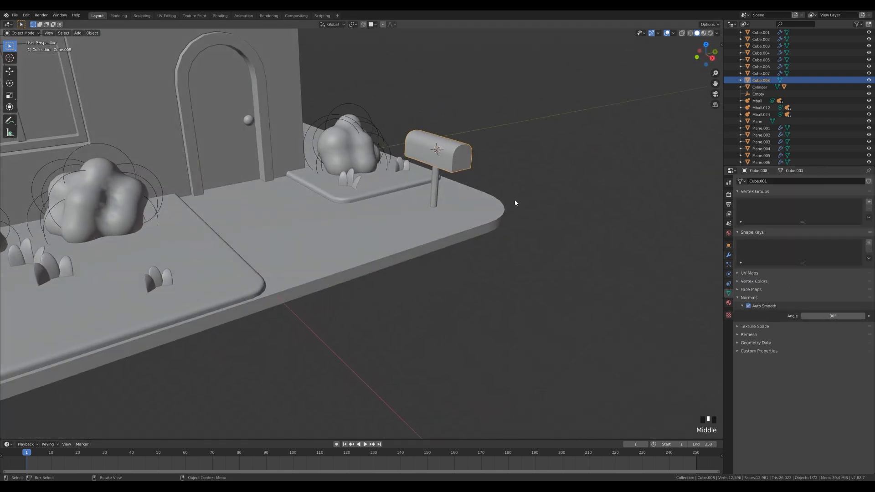
pyautogui.press('Tab')
pyautogui.press('3')
pyautogui.click(461, 157)
pyautogui.press('i')
pyautogui.click(531, 217)
pyautogui.press('e')
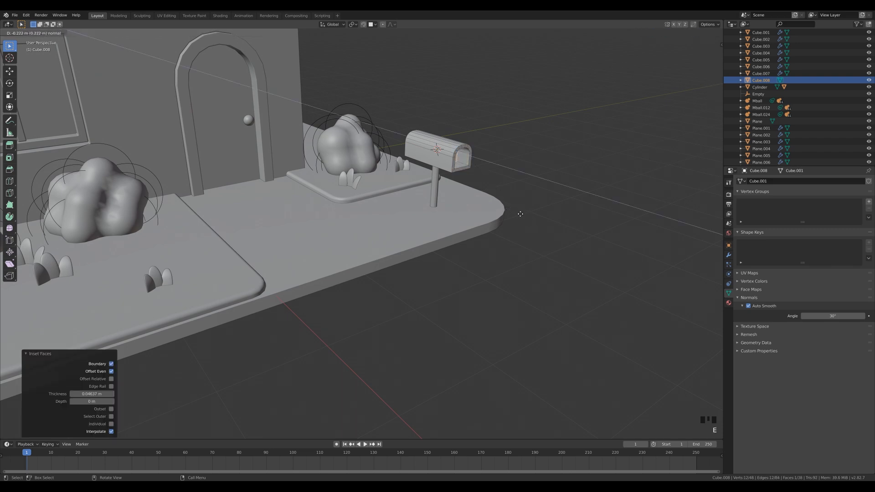
pyautogui.click(525, 215)
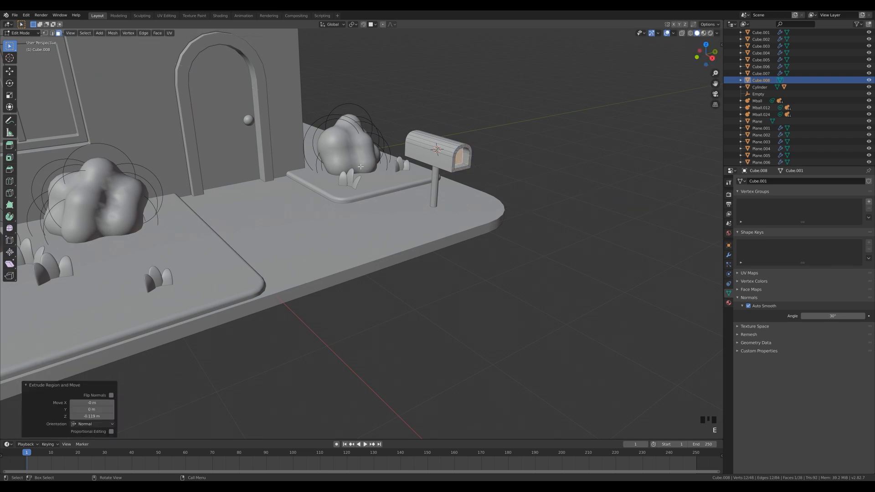
# Shade the mailbox post smooth, enable Auto Smooth on it, and adjust the Auto Smooth angle
pyautogui.press('Tab')
pyautogui.click(437, 184)
pyautogui.rightClick(436, 188)
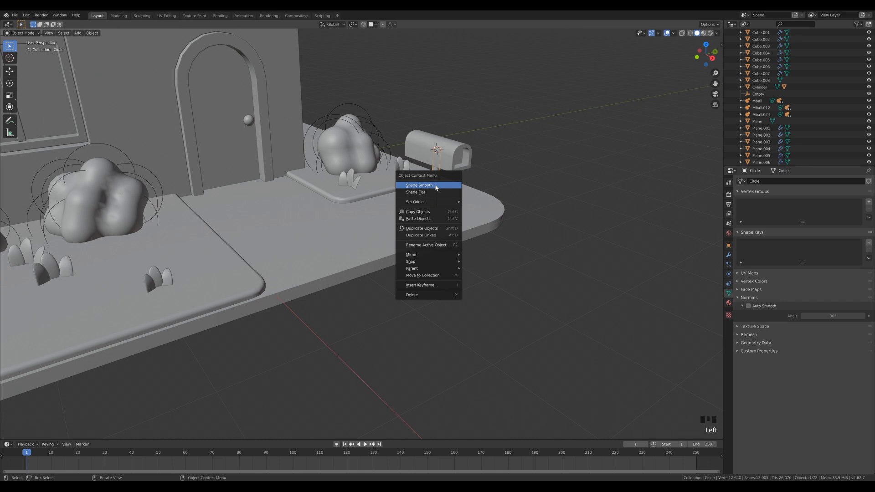
pyautogui.click(436, 186)
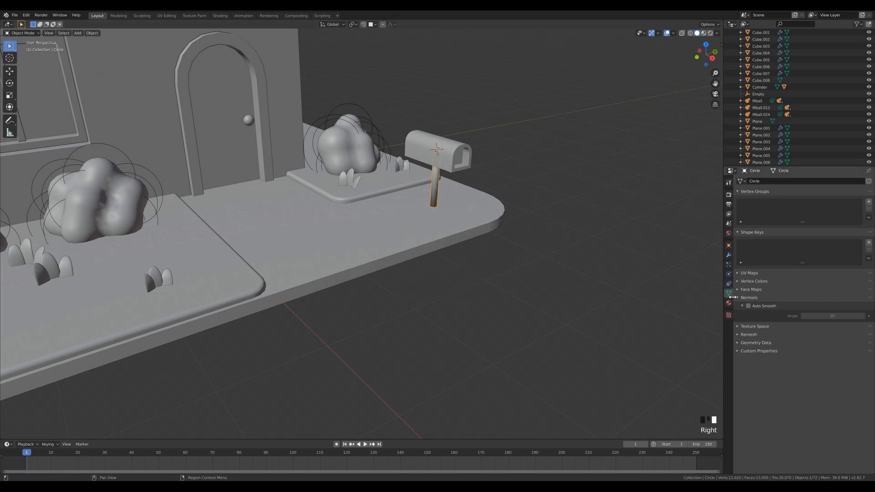
pyautogui.click(749, 307)
pyautogui.click(552, 167)
pyautogui.click(831, 315)
pyautogui.click(438, 188)
pyautogui.click(437, 188)
pyautogui.click(852, 316)
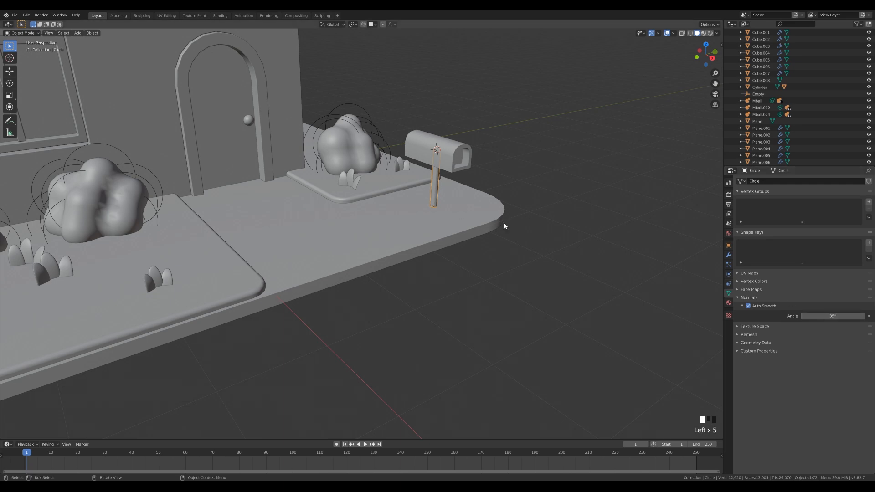
# Shorten the whole mailbox body mesh along X to about 0.81 of its length
pyautogui.click(619, 196)
pyautogui.moveTo(619, 196)
pyautogui.mouseDown(button='middle')
pyautogui.moveTo(577, 189)
pyautogui.moveTo(606, 199)
pyautogui.mouseUp(button='middle')
pyautogui.scroll(-4, 605, 199)
pyautogui.moveTo(490, 186)
pyautogui.mouseDown(button='middle')
pyautogui.moveTo(512, 178)
pyautogui.moveTo(476, 171)
pyautogui.moveTo(461, 190)
pyautogui.moveTo(500, 188)
pyautogui.mouseUp(button='middle')
pyautogui.scroll(1, 511, 212)
pyautogui.scroll(2, 510, 211)
pyautogui.click(417, 173)
pyautogui.press('Tab')
pyautogui.press('a')
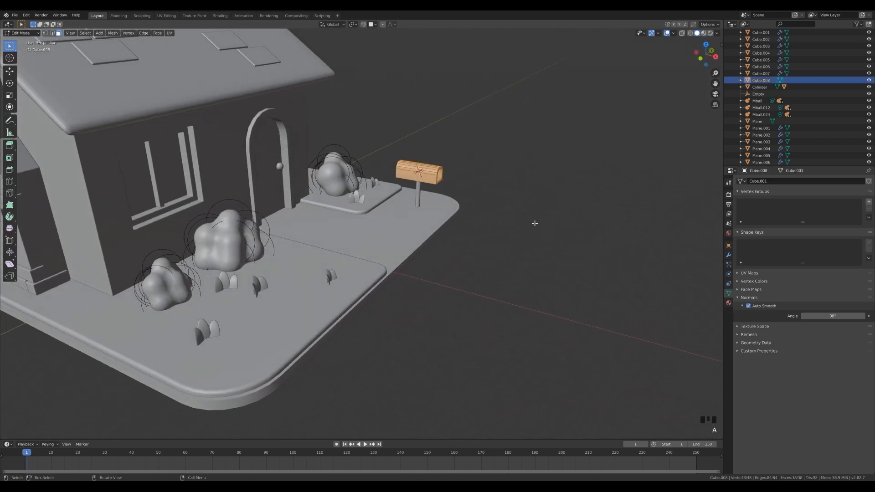
pyautogui.press('s')
pyautogui.press('x')
pyautogui.click(524, 222)
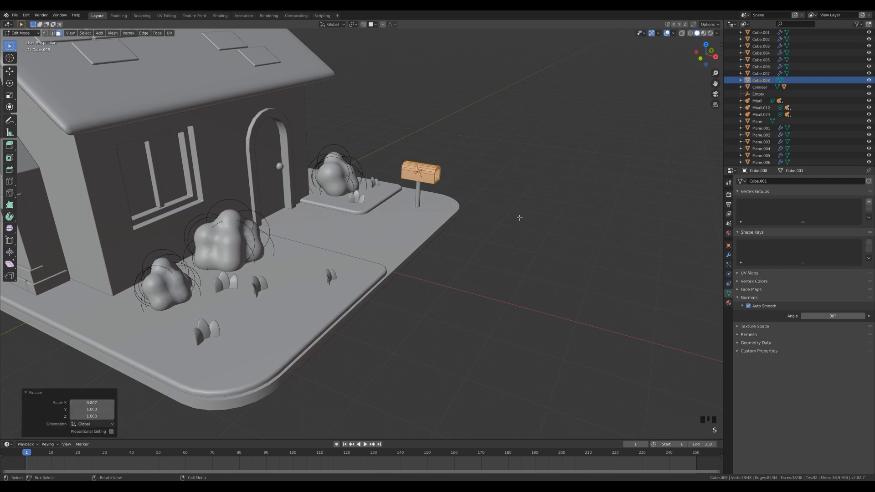
# Adjust the mailbox body's height on the post along Z, finishing with a move of about 0.07 m downward
pyautogui.press('Tab')
pyautogui.press('g')
pyautogui.press('z')
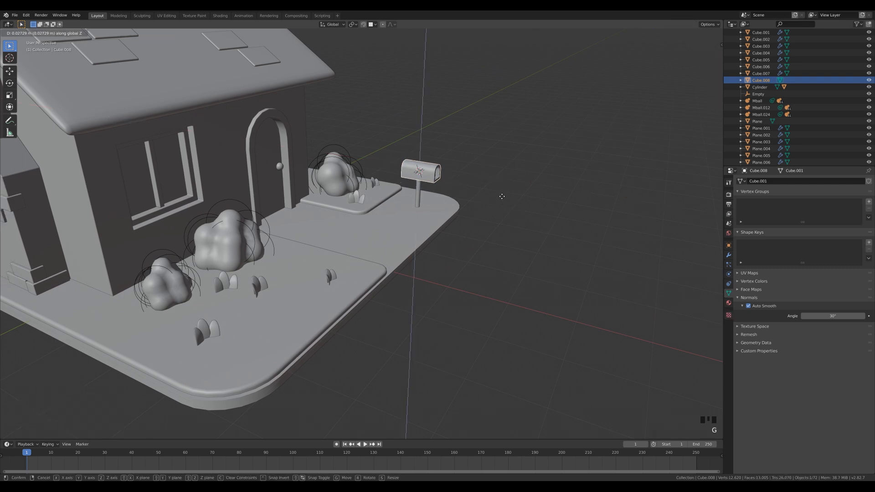
pyautogui.click(499, 193)
pyautogui.moveTo(499, 192); pyautogui.dragTo(487, 176, button='middle')
pyautogui.press('g')
pyautogui.press('z')
pyautogui.click(497, 188)
# Place the 3D cursor on the mailbox's long side near the opening and add a plane there
pyautogui.keyDown('shift'); pyautogui.rightClick(431, 177); pyautogui.keyUp('shift')
pyautogui.scroll(4, 487, 176)
pyautogui.keyDown('shift'); pyautogui.moveTo(534, 151); pyautogui.dragTo(493, 172, button='middle'); pyautogui.keyUp('shift')
pyautogui.hotkey('shift', 'a')
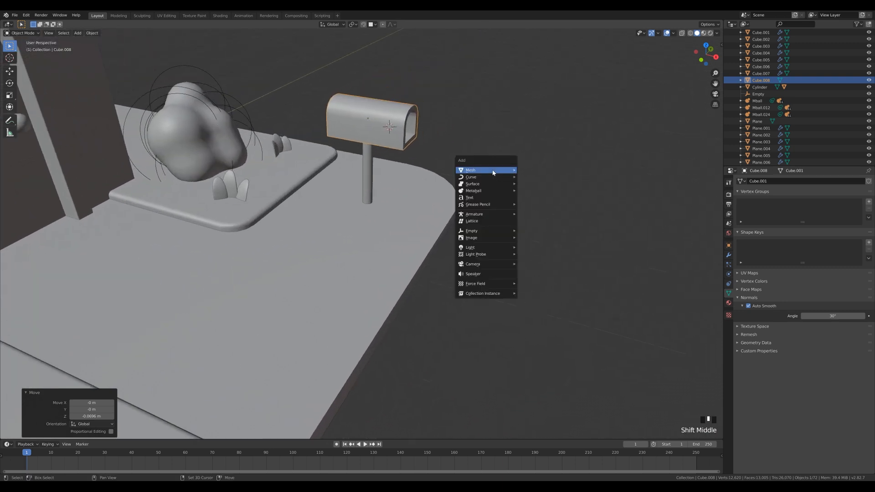
pyautogui.moveTo(497, 172)
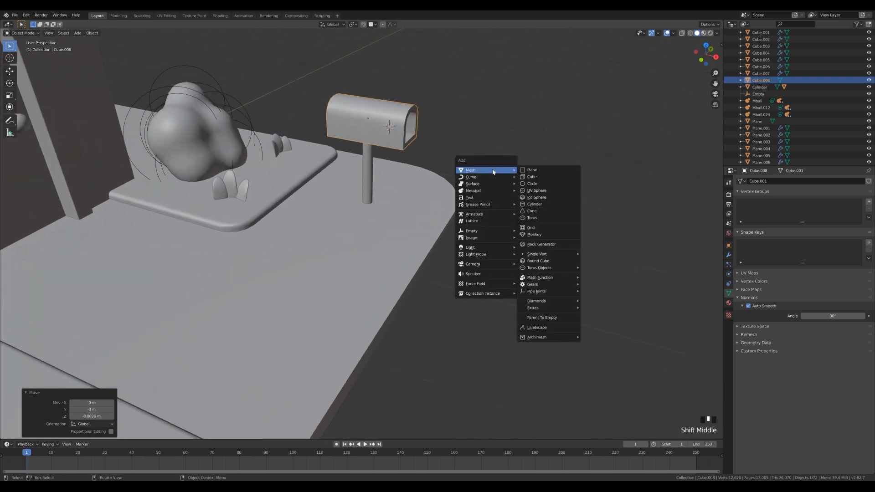
pyautogui.click(541, 173)
# Scale the plane's mesh to about 0.045 and rotate it 90° about X so it stands upright
pyautogui.press('Tab')
pyautogui.press('s')
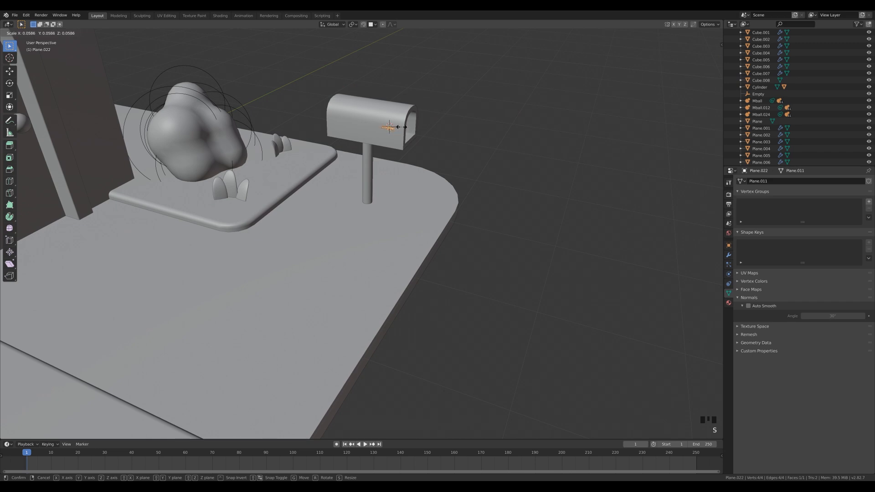
pyautogui.click(395, 126)
pyautogui.press('r')
pyautogui.press('x')
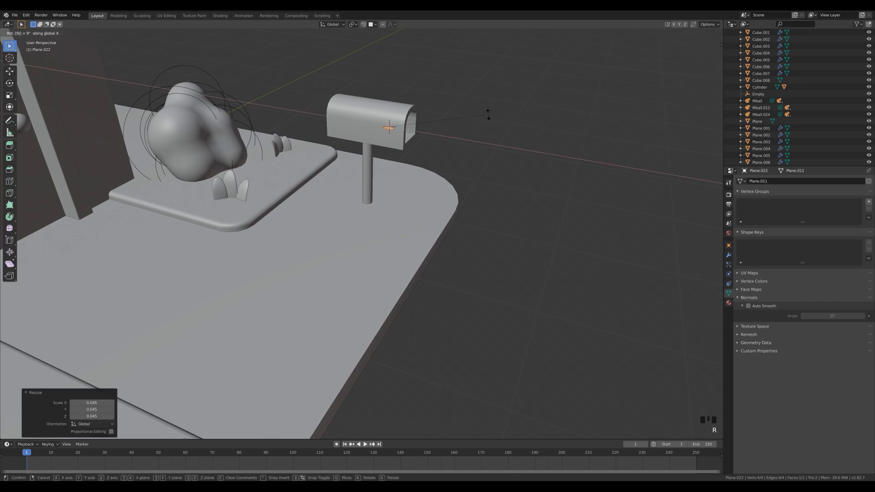
pyautogui.click(488, 114)
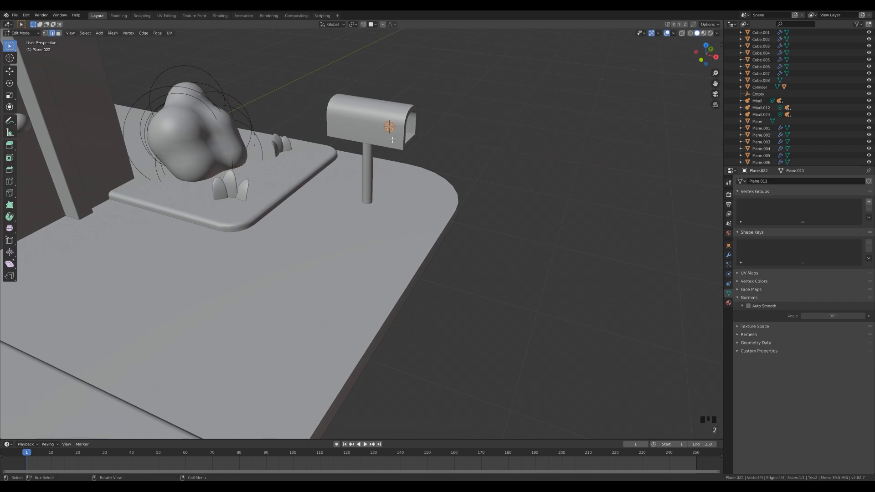
# Raise the upright plane's upper edge along Z to form a tall, narrow flag strip above the mailbox
pyautogui.scroll(-3, 582, 285)
pyautogui.press('g')
pyautogui.press('z')
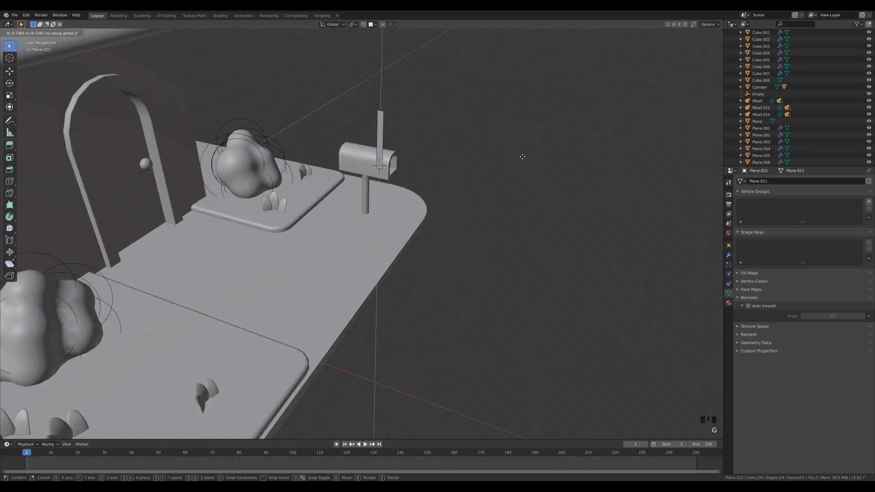
pyautogui.click(518, 167)
# Add a horizontal loop cut across the strip and extrude the upper section's side edge outward as the flag
pyautogui.hotkey('ctrl', 'r')
pyautogui.doubleClick(383, 145)
pyautogui.click(378, 135)
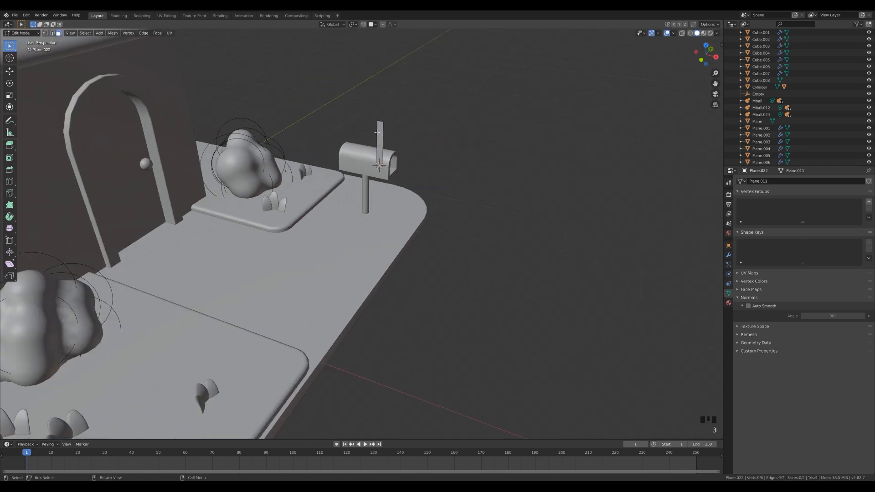
pyautogui.press('e')
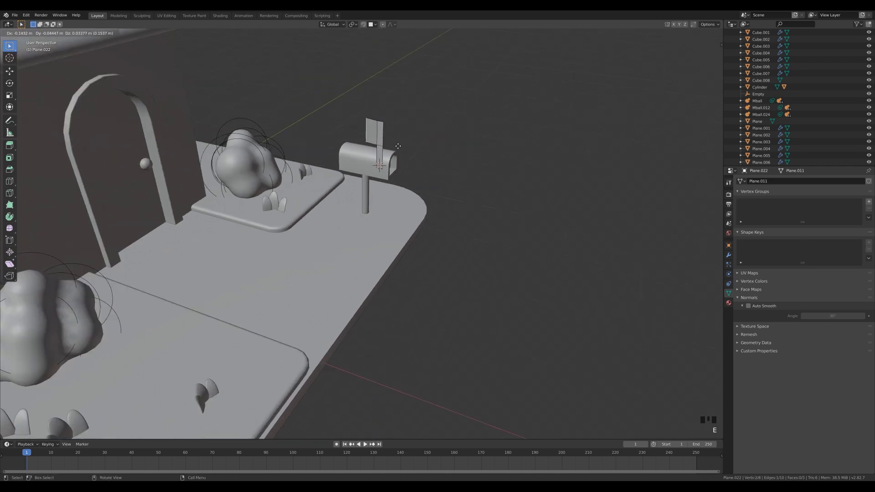
pyautogui.click(399, 145)
# Extrude the whole flag about 0.06 m for thickness and scale the flag object to about 0.44
pyautogui.press('a')
pyautogui.press('e')
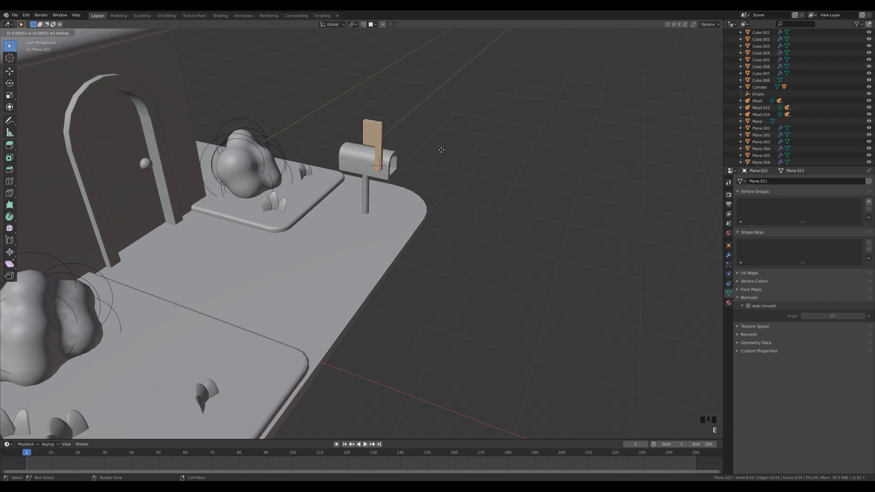
pyautogui.click(440, 149)
pyautogui.press('Tab')
pyautogui.press('s')
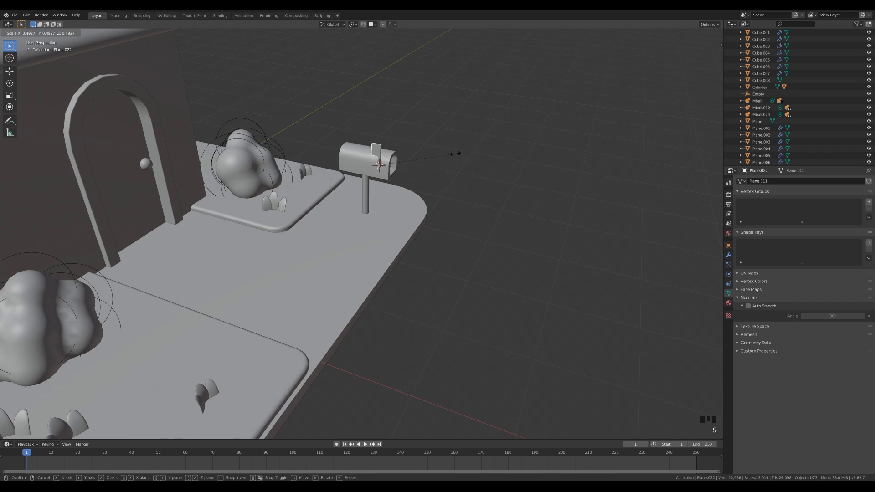
pyautogui.click(448, 155)
# Deselect everything and move the 3D cursor to the world origin
pyautogui.scroll(-4, 488, 223)
pyautogui.moveTo(478, 236); pyautogui.dragTo(449, 231, button='middle')
pyautogui.scroll(2, 446, 232)
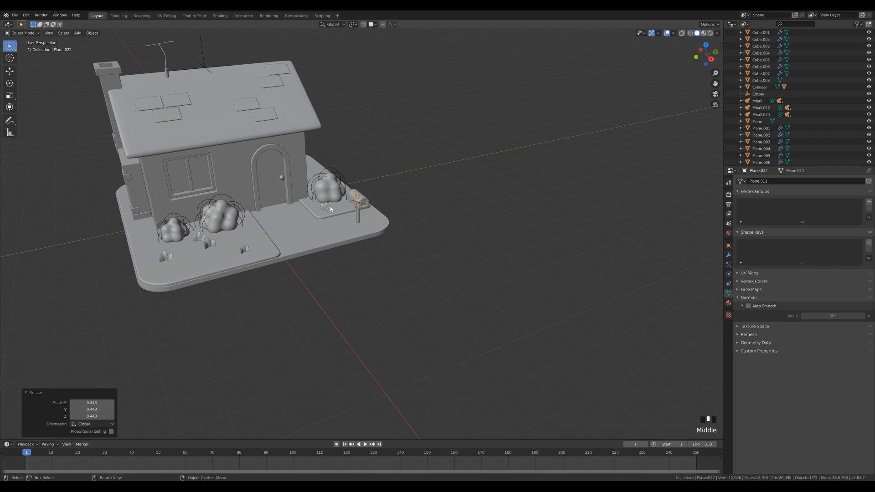
pyautogui.moveTo(308, 187); pyautogui.dragTo(568, 212, button='middle')
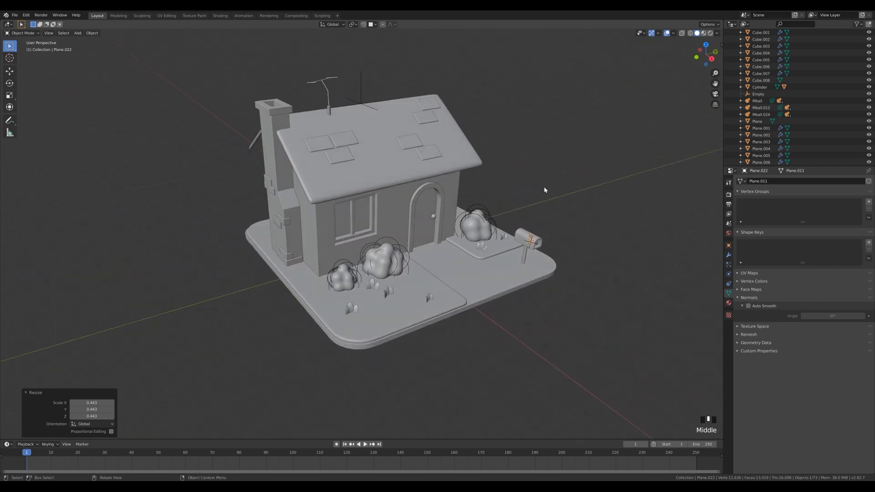
pyautogui.hotkey('alt', 'a')
pyautogui.scroll(-3, 467, 197)
pyautogui.hotkey('shift', 's')
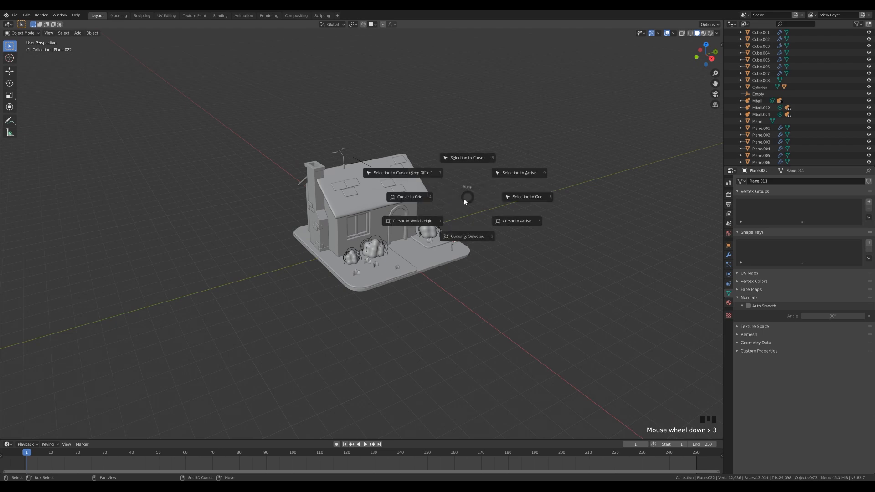
pyautogui.click(410, 228)
# Add a plane at the world origin, scale it up about 47 times and lower it about 0.11 m along Z beneath the house
pyautogui.moveTo(473, 260)
pyautogui.mouseDown(button='middle')
pyautogui.moveTo(508, 260)
pyautogui.moveTo(486, 259)
pyautogui.mouseUp(button='middle')
pyautogui.hotkey('shift', 'a')
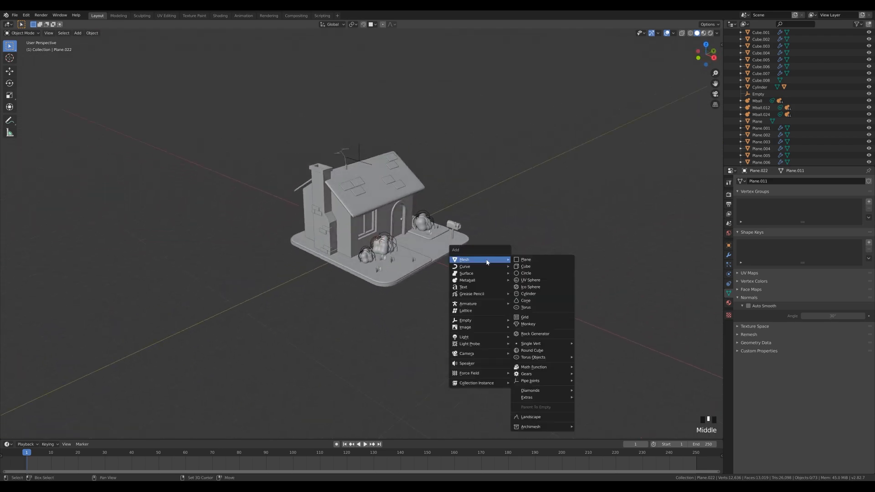
pyautogui.click(536, 261)
pyautogui.press('s')
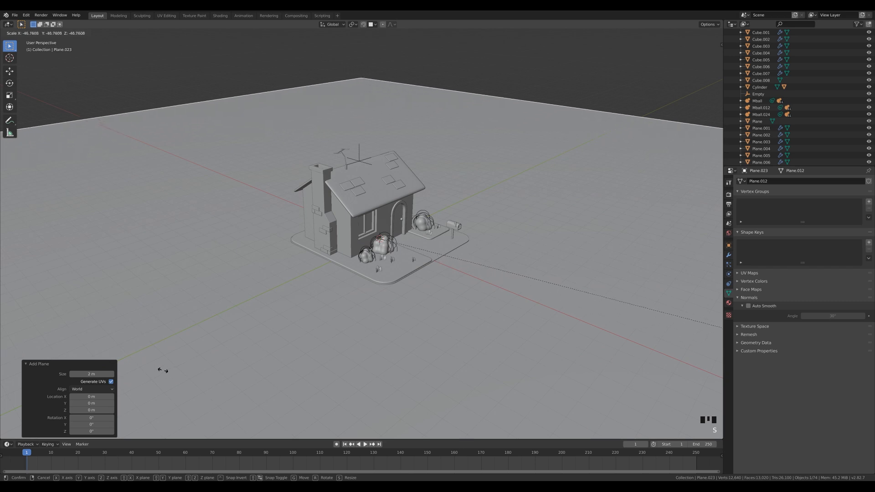
pyautogui.click(163, 369)
pyautogui.press('g')
pyautogui.press('z')
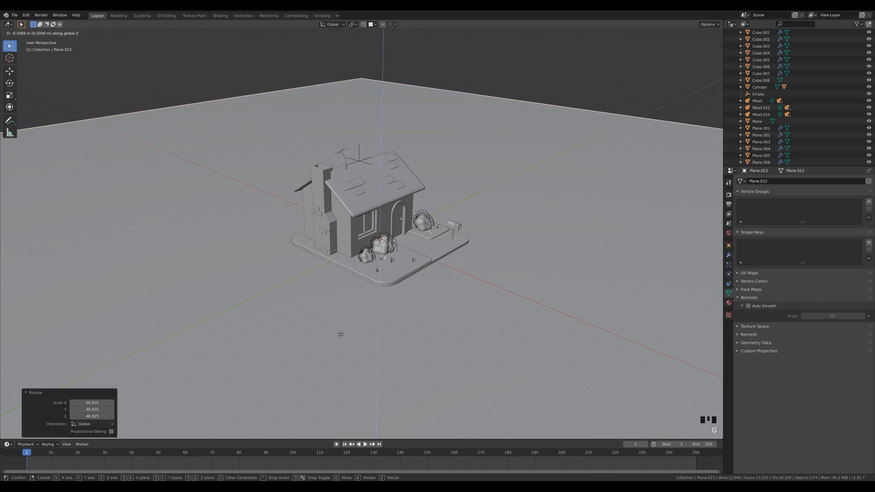
pyautogui.click(346, 334)
pyautogui.scroll(2, 474, 351)
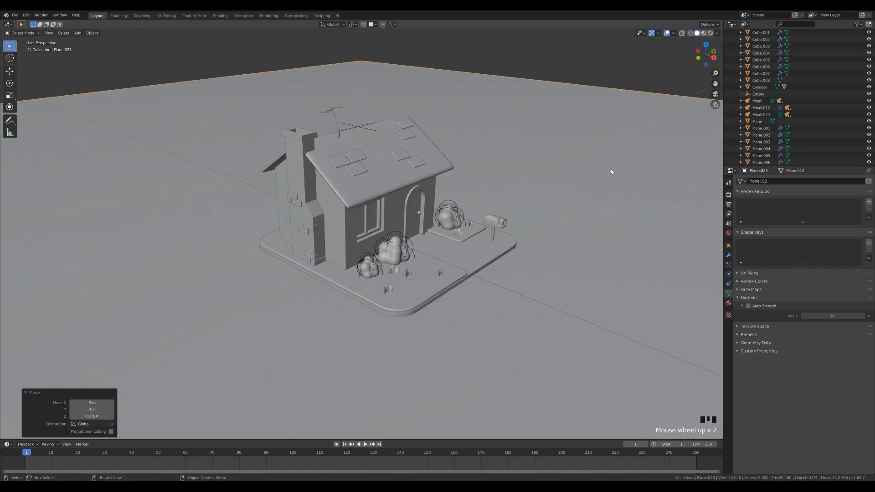
# Create a TrueIsocam isometric camera with the Create IsoCam add-on
pyautogui.press('n')
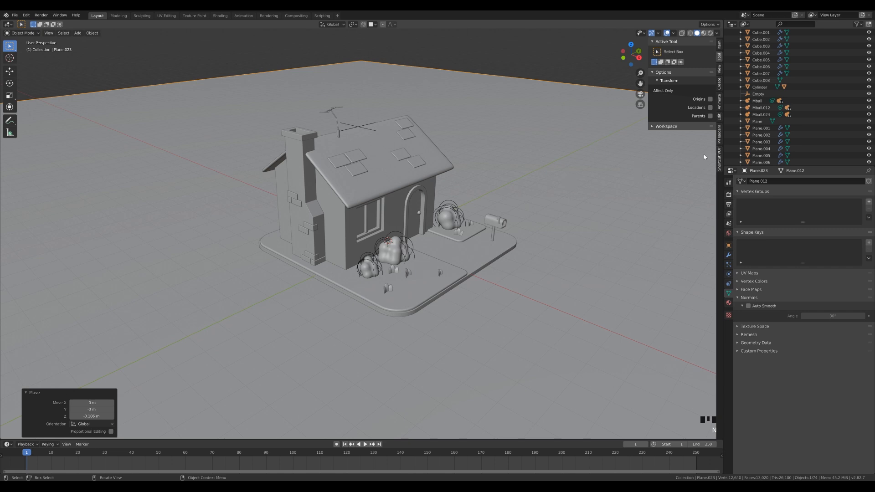
pyautogui.click(719, 135)
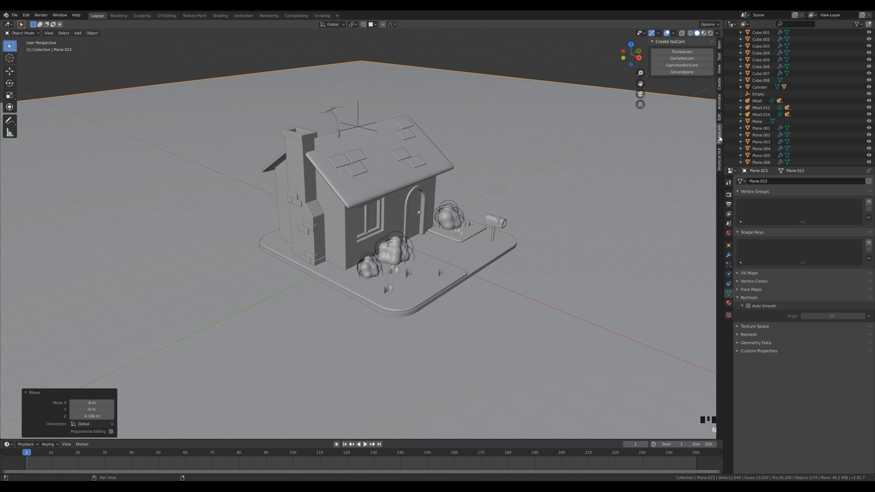
pyautogui.click(682, 52)
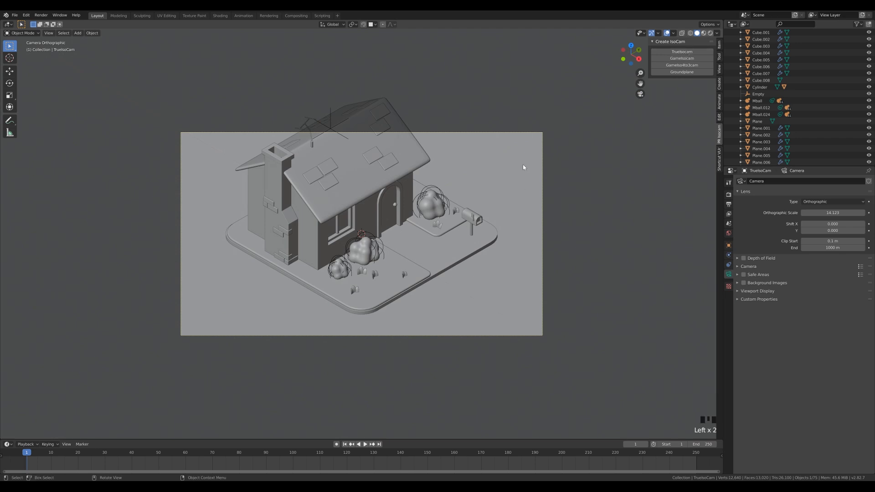
# Set the render resolution to 1600 by 1200 px
pyautogui.click(728, 204)
pyautogui.doubleClick(837, 190)
pyautogui.write('1600')
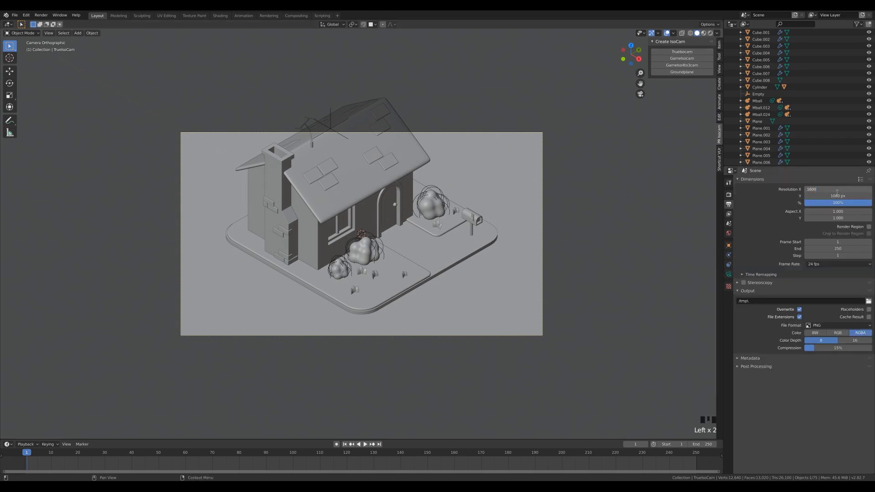
pyautogui.press('Tab')
pyautogui.write('12')
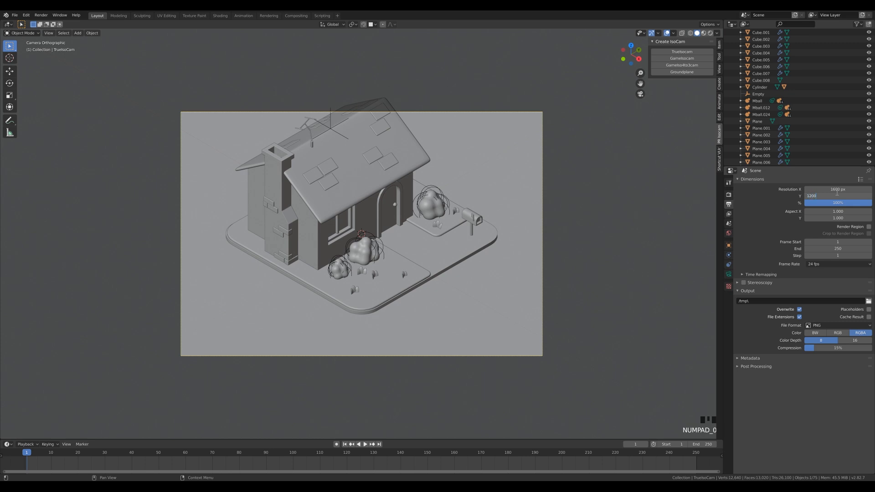
pyautogui.press('Return')
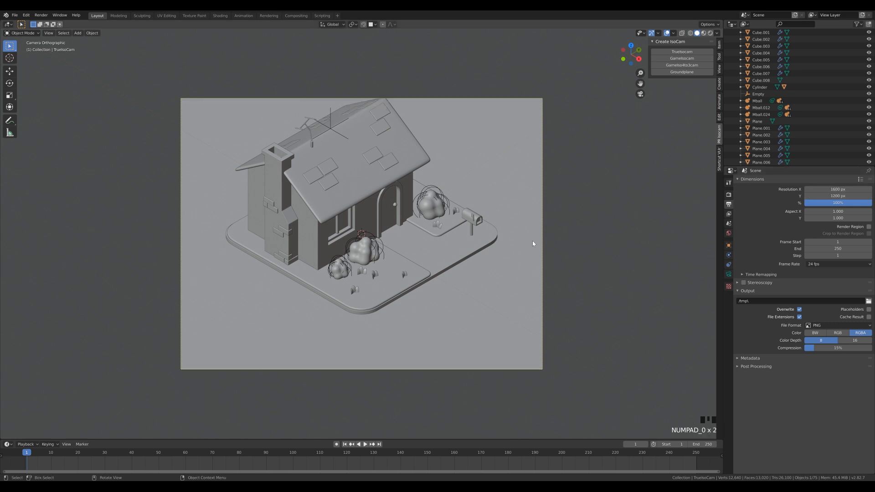
# Raise the isometric camera about 1.3 m along Z and set its orthographic scale to 16
pyautogui.press('g')
pyautogui.press('z')
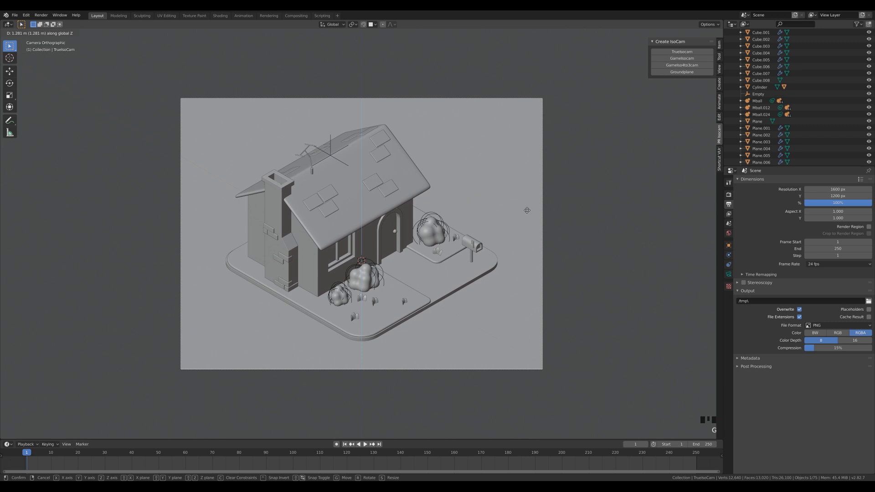
pyautogui.click(527, 210)
pyautogui.click(729, 274)
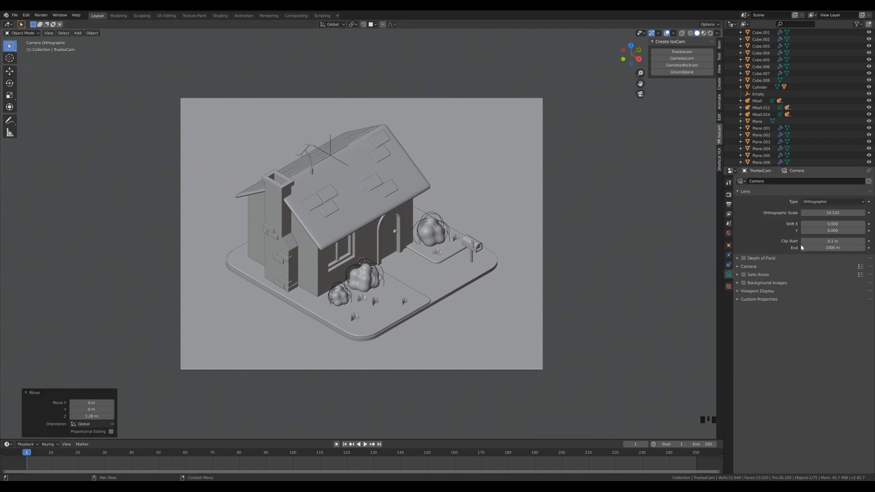
pyautogui.click(826, 213)
pyautogui.write('16')
pyautogui.press('Return')
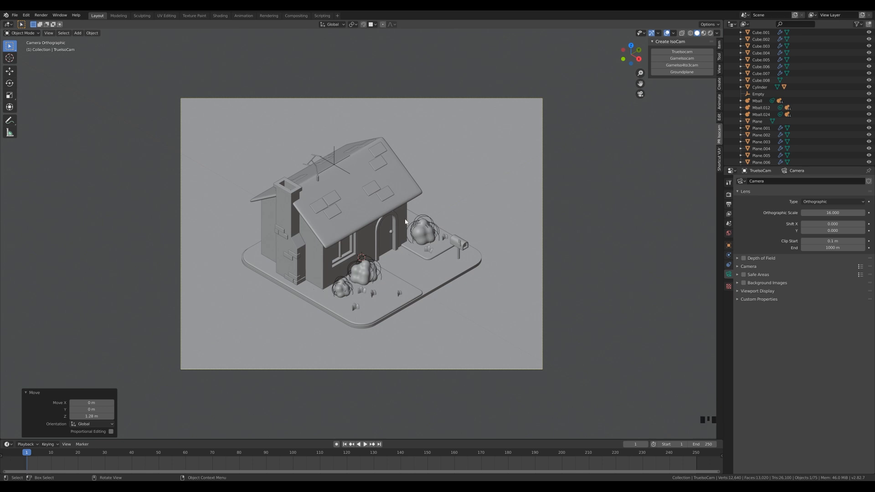
# Switch to material preview shading and give the large ground plane a material named Bg with a bright blue base color
pyautogui.press('z')
pyautogui.click(326, 179)
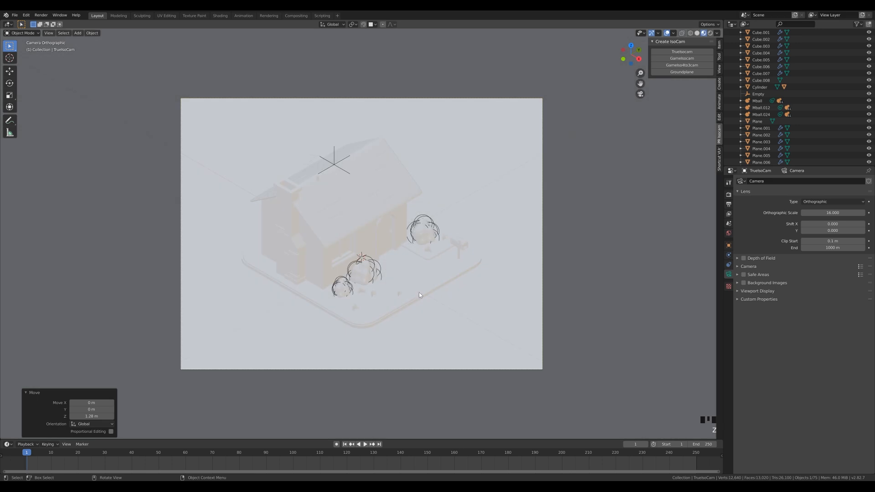
pyautogui.click(511, 291)
pyautogui.click(728, 302)
pyautogui.doubleClick(762, 183)
pyautogui.write('Bg')
pyautogui.press('Return')
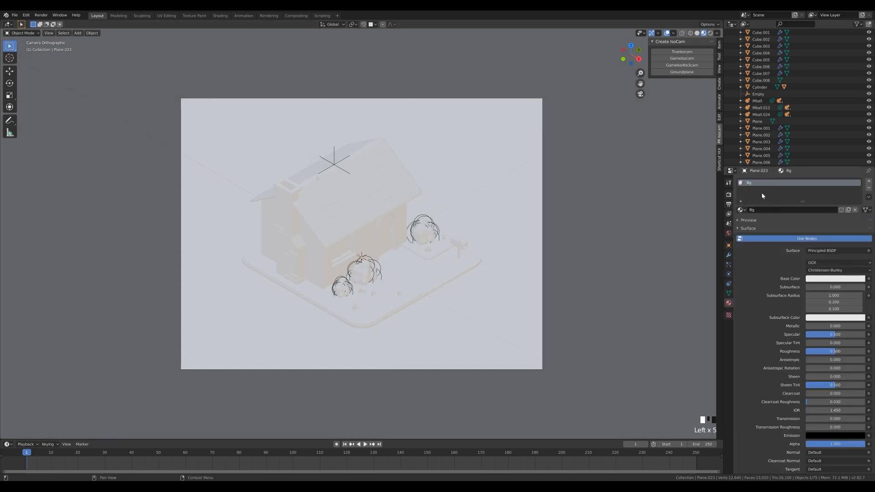
pyautogui.click(823, 282)
pyautogui.click(837, 188)
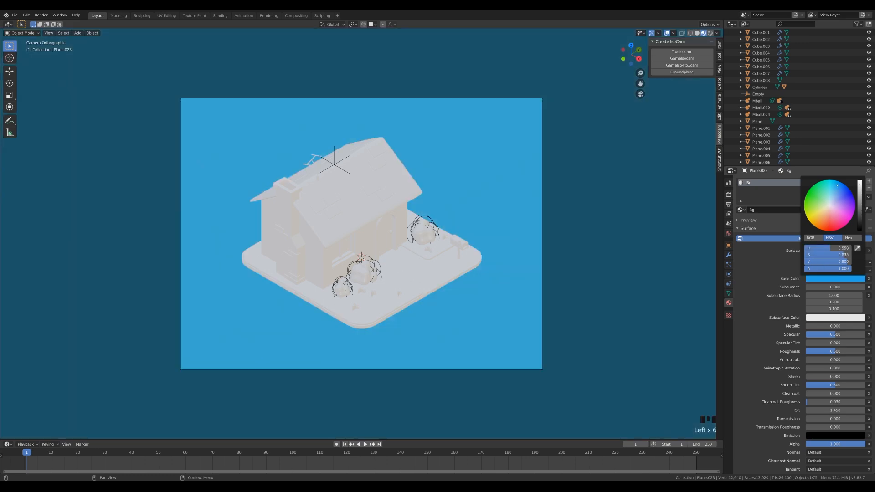
pyautogui.moveTo(838, 188); pyautogui.dragTo(839, 187)
# Give the house's base slab a material named Ground with a light grey base color of value about 0.82
pyautogui.click(449, 271)
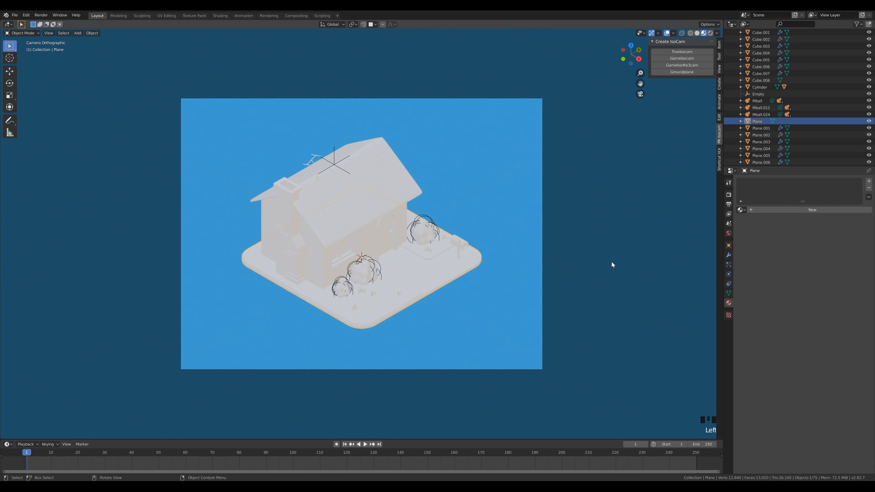
pyautogui.click(765, 210)
pyautogui.doubleClick(757, 183)
pyautogui.write('G')
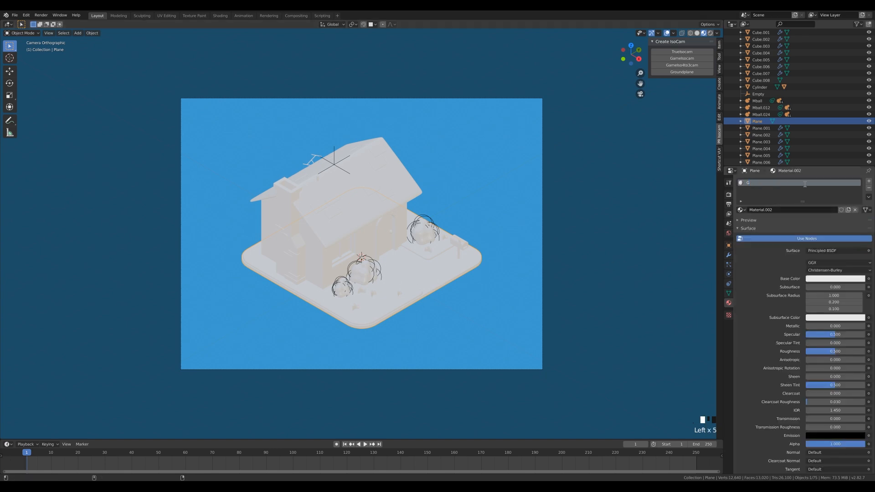
pyautogui.write('rounh')
pyautogui.press('BackSpace')
pyautogui.write('d')
pyautogui.press('Return')
pyautogui.click(857, 279)
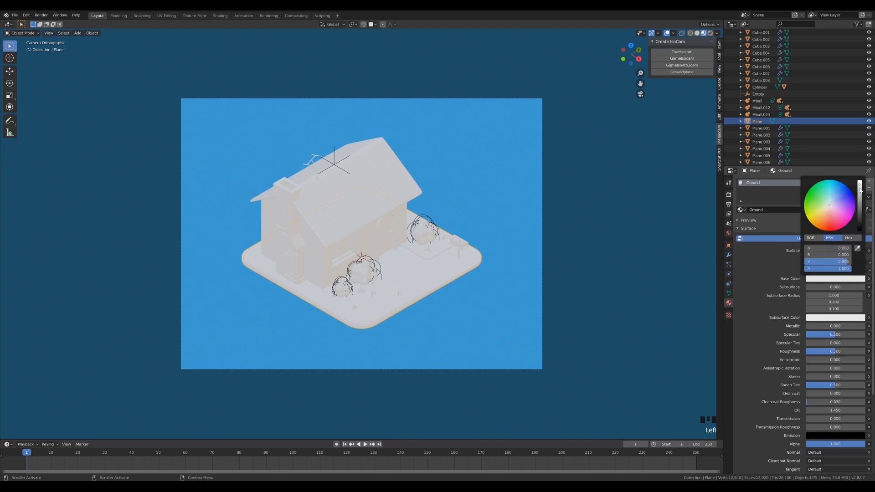
pyautogui.moveTo(859, 184); pyautogui.dragTo(859, 189)
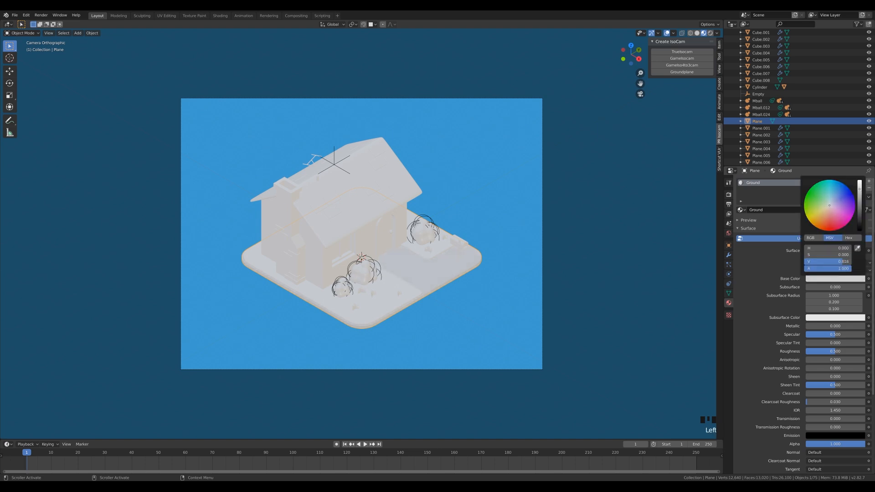
# Create a material named Grass on the raised lawn areas beside the path
pyautogui.click(409, 286)
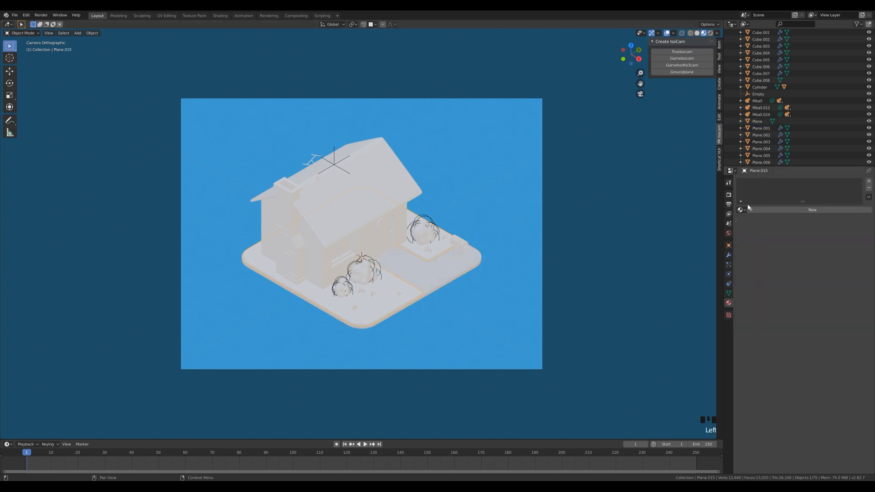
pyautogui.click(758, 183)
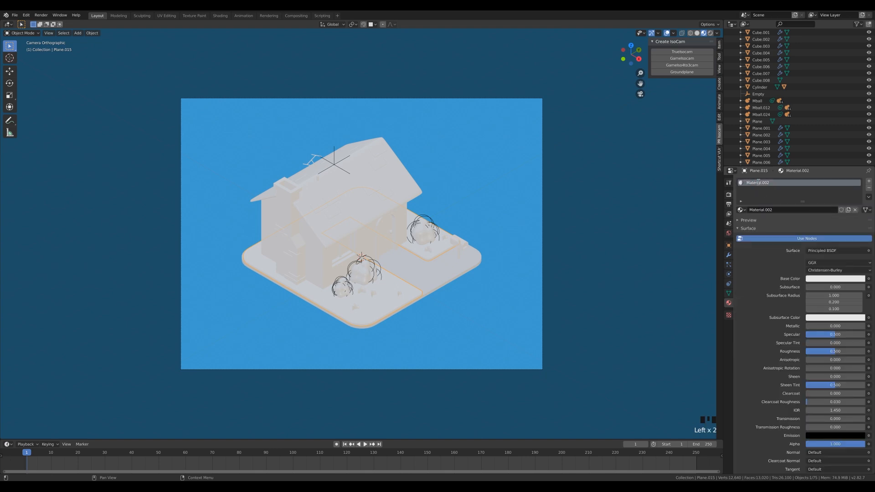
pyautogui.write('Grass')
pyautogui.press('Return')
pyautogui.rightClick(750, 178)
# Set the Grass material's base color to a medium-dark green
pyautogui.click(824, 279)
pyautogui.moveTo(830, 205)
pyautogui.mouseDown()
pyautogui.moveTo(830, 186)
pyautogui.moveTo(820, 189)
pyautogui.mouseUp()
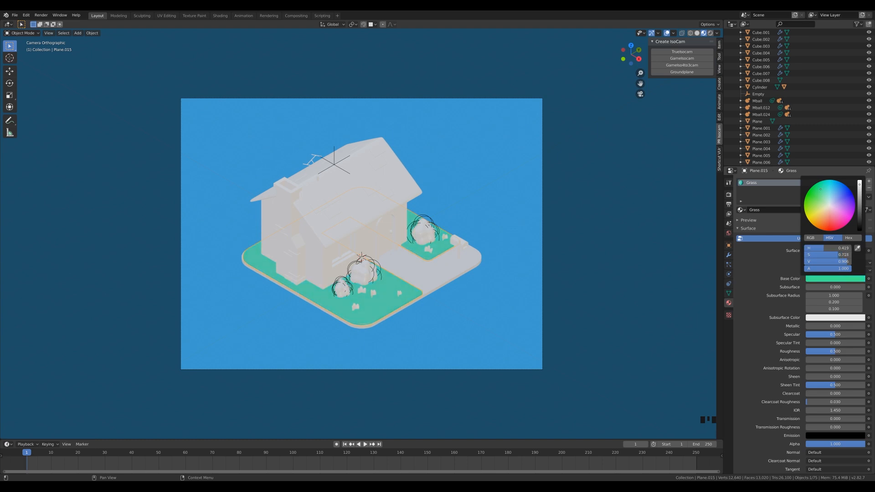
pyautogui.moveTo(822, 190); pyautogui.dragTo(819, 188)
pyautogui.click(841, 278)
pyautogui.moveTo(860, 191); pyautogui.dragTo(860, 198)
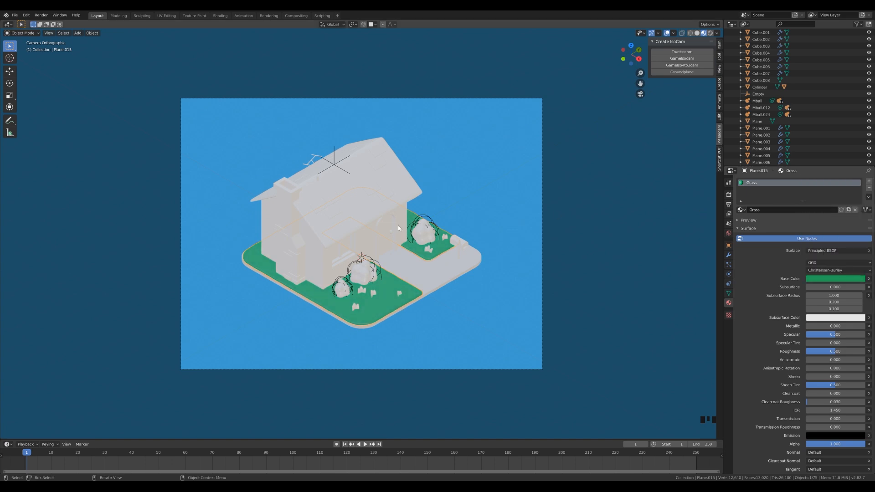
# Assign the Grass material to the metaball bushes and the small grass tufts on the lawn
pyautogui.click(357, 271)
pyautogui.click(739, 211)
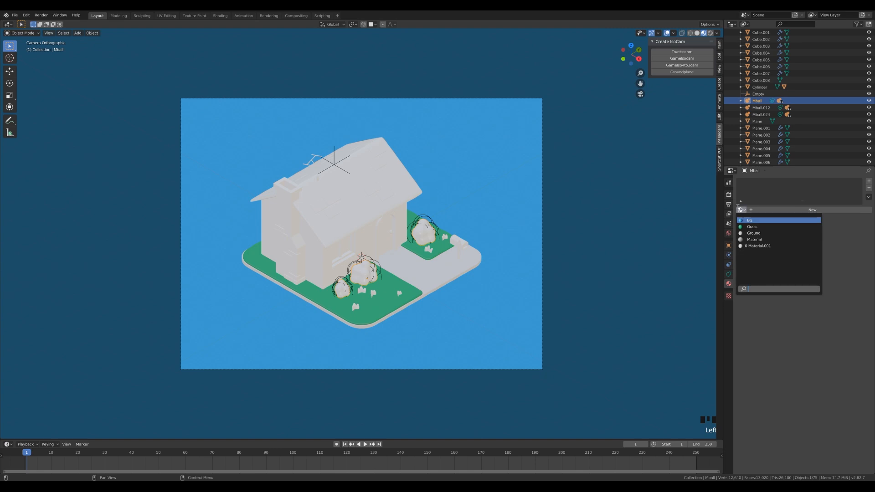
pyautogui.click(758, 227)
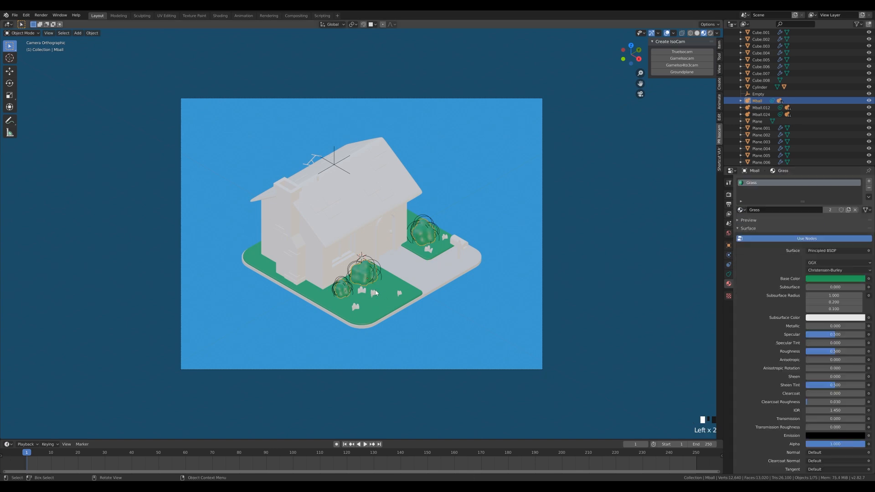
pyautogui.click(376, 293)
pyautogui.click(739, 211)
pyautogui.click(751, 227)
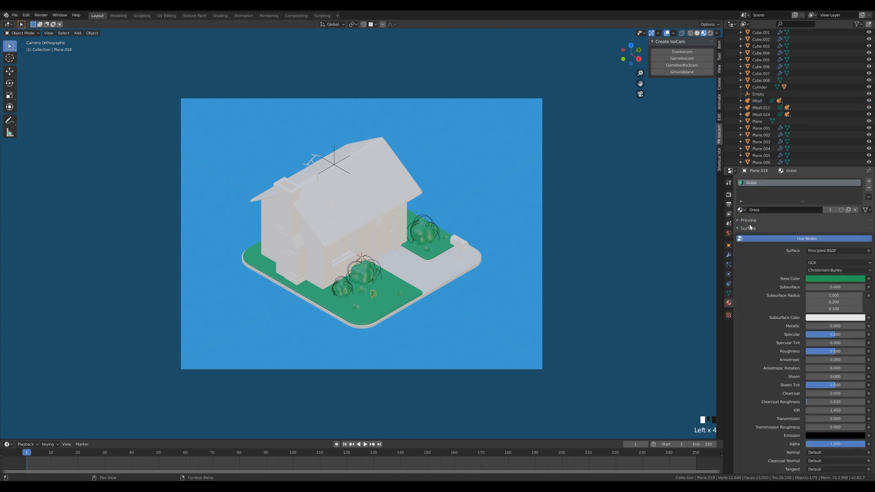
pyautogui.click(428, 250)
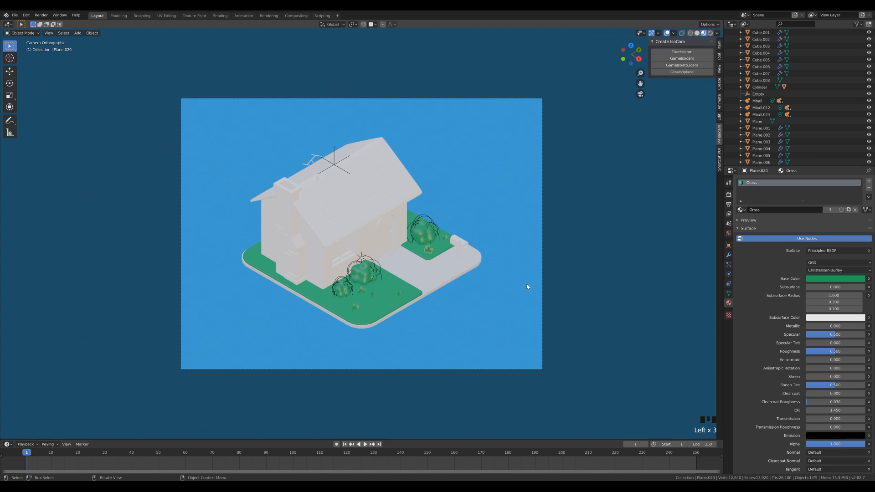
# Give the house walls a material named Wall with a pale peach base color, hue about 0.05 and saturation about 0.26
pyautogui.click(321, 263)
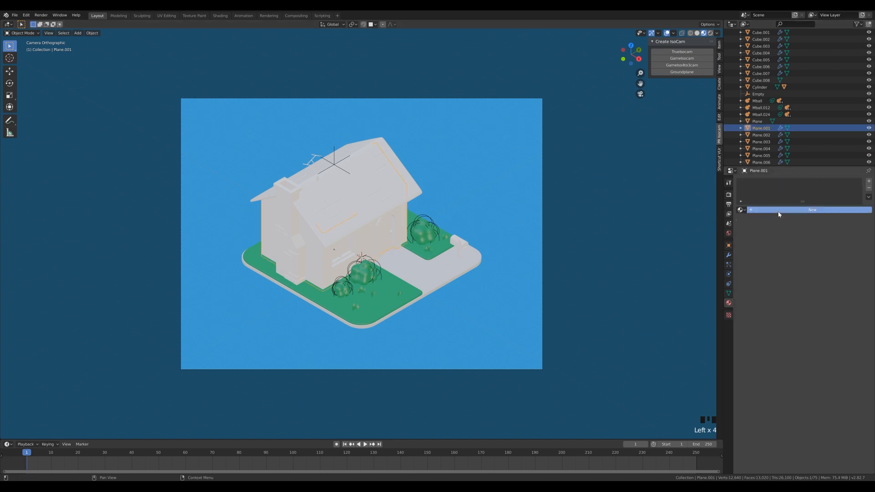
pyautogui.doubleClick(760, 182)
pyautogui.write('Wall')
pyautogui.press('Return')
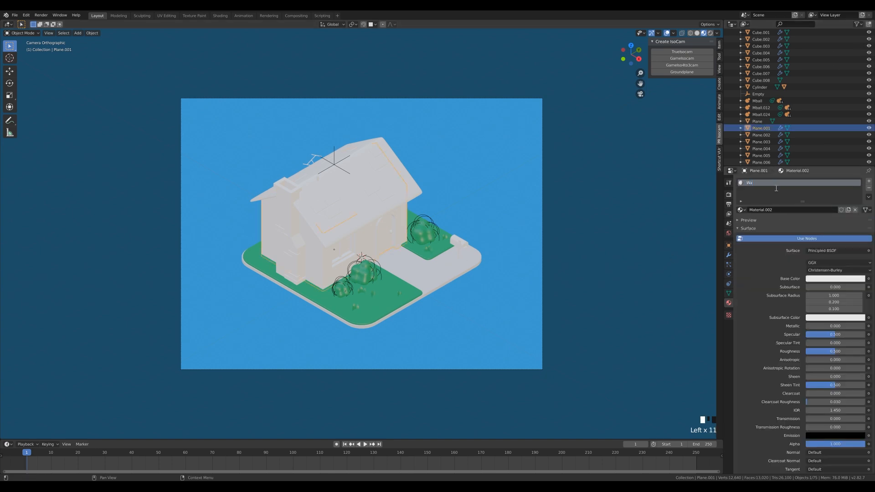
pyautogui.click(835, 278)
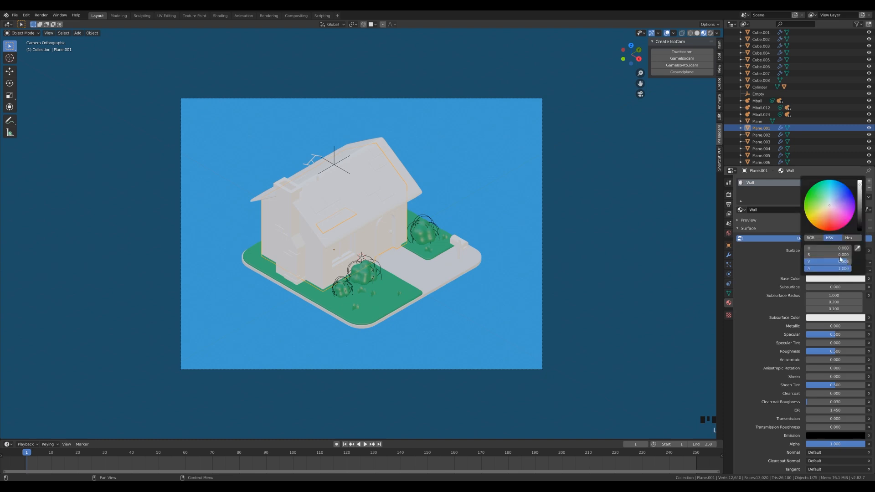
pyautogui.click(826, 211)
pyautogui.moveTo(826, 212); pyautogui.dragTo(828, 212)
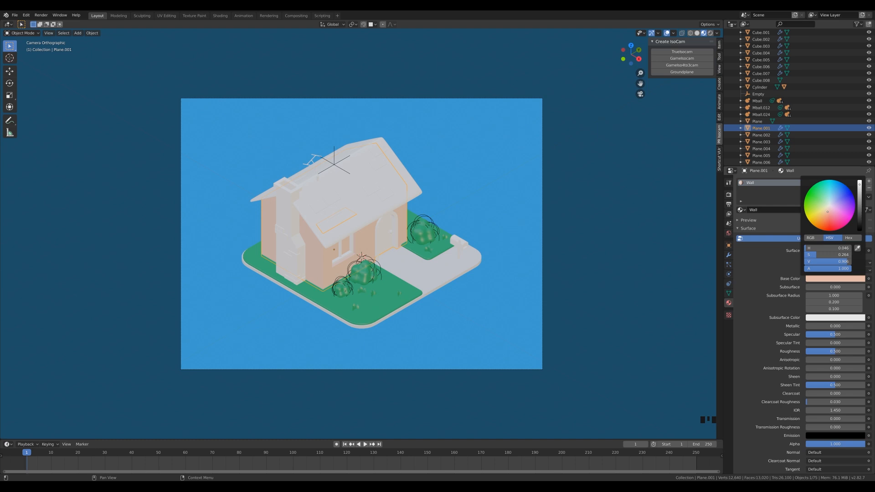
# Assign the existing Wall material to the chimney
pyautogui.click(291, 215)
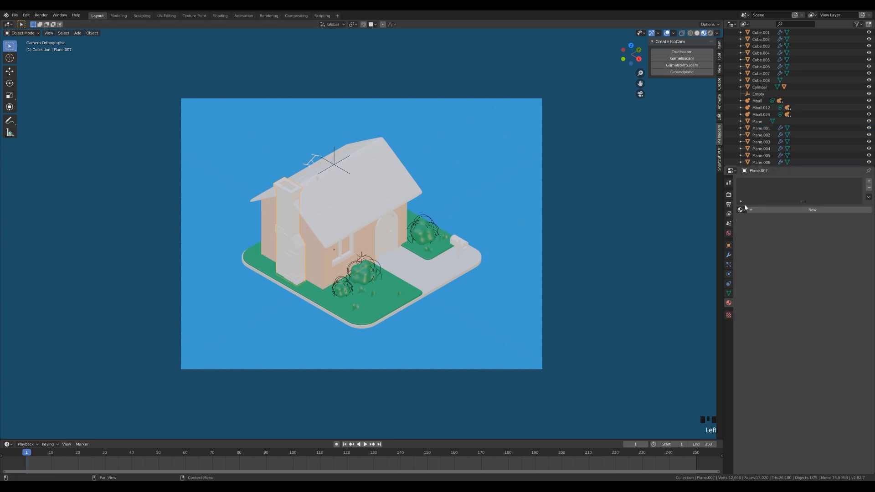
pyautogui.click(742, 210)
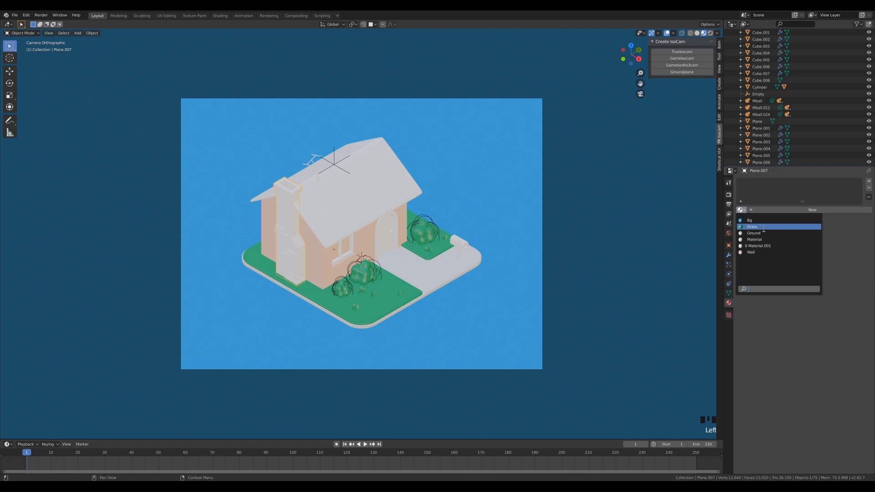
pyautogui.click(759, 252)
pyautogui.scroll(1, 345, 241)
pyautogui.scroll(1, 345, 240)
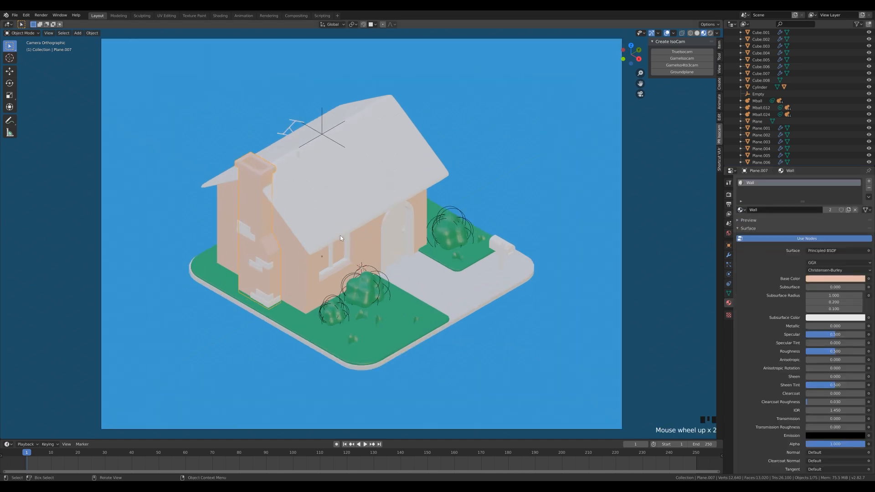
# Give the roof its own copy of the Wall material named Roof, with a reddish-brown base color, hue 0.018, saturation 0.434 and value 0.596
pyautogui.click(340, 235)
pyautogui.click(742, 209)
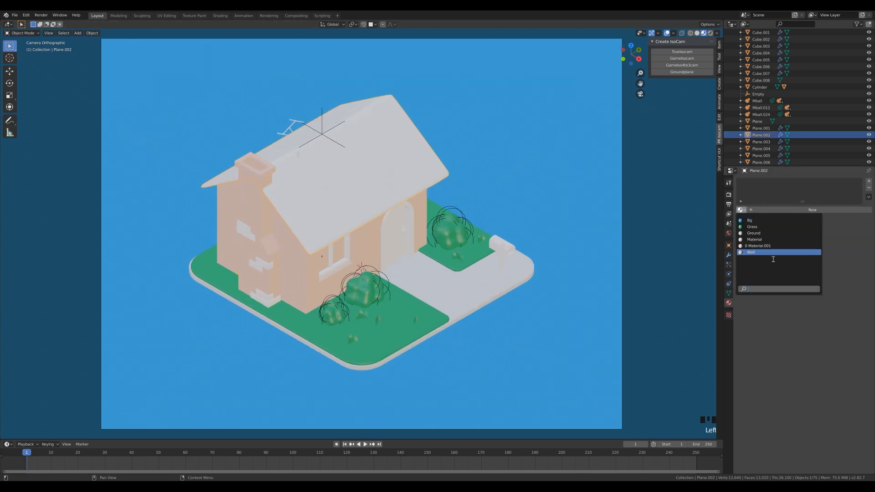
pyautogui.click(758, 253)
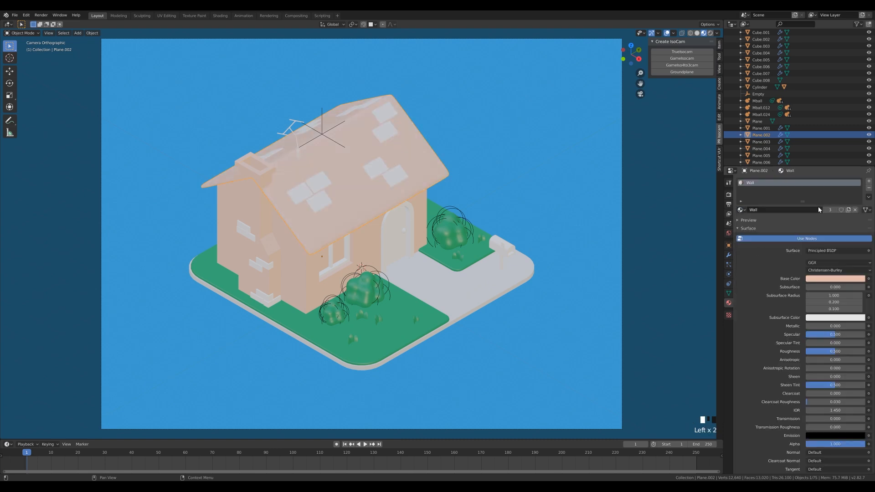
pyautogui.click(848, 209)
pyautogui.doubleClick(750, 179)
pyautogui.write('Roof')
pyautogui.press('Return')
pyautogui.click(843, 279)
pyautogui.moveTo(859, 183)
pyautogui.mouseDown()
pyautogui.moveTo(858, 203)
pyautogui.moveTo(829, 218)
pyautogui.mouseUp()
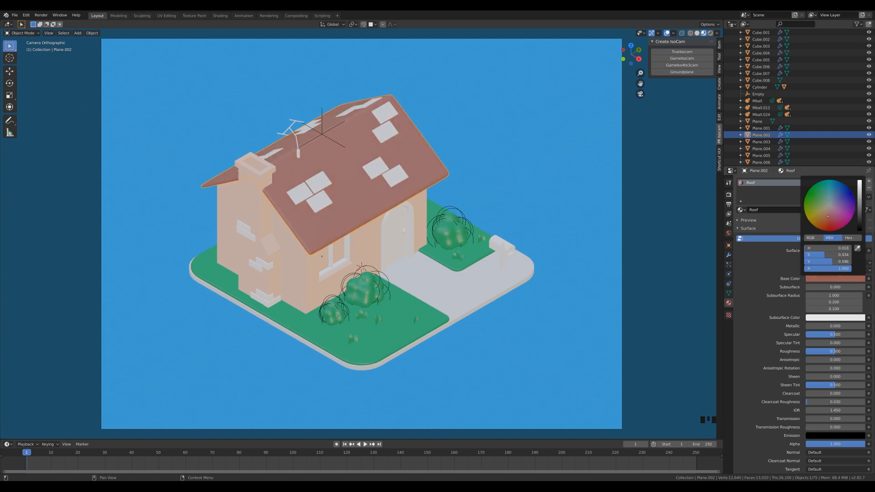
# Give the roof tiles a separate copy of the Roof material with a lighter base color, hue 0.022, saturation 0.426 and value 0.711
pyautogui.click(297, 196)
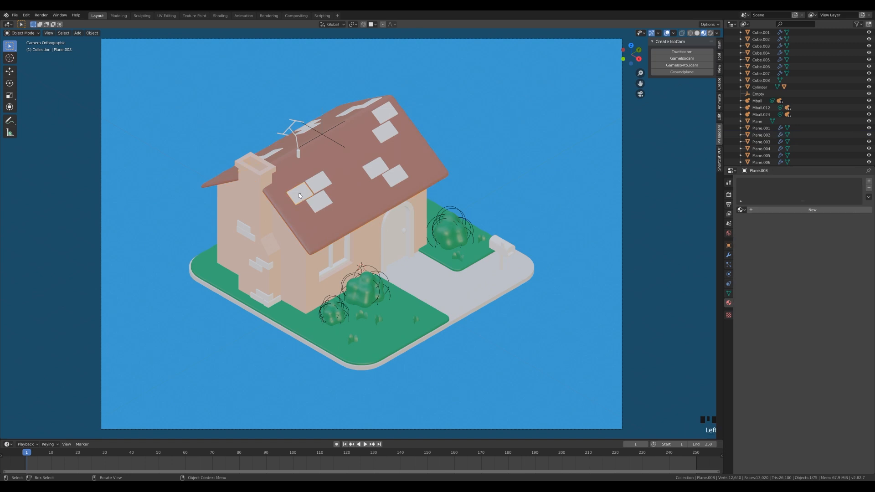
pyautogui.click(742, 210)
pyautogui.click(752, 252)
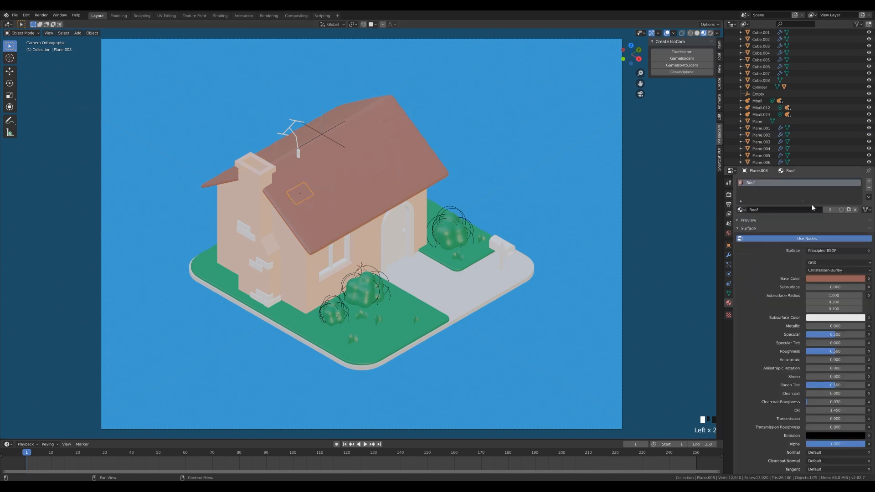
pyautogui.click(848, 210)
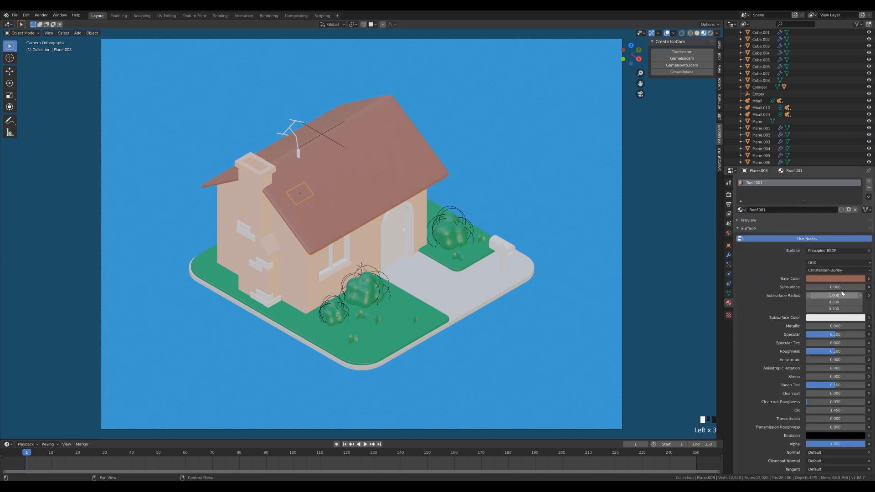
pyautogui.click(836, 279)
pyautogui.moveTo(860, 199); pyautogui.dragTo(860, 197)
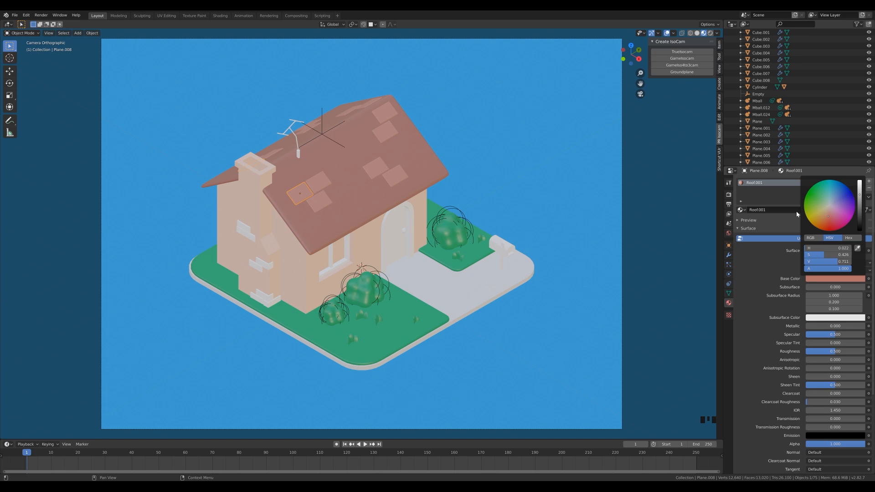
# Check the chimney bricks in the reference image and give the modeled bricks a separate copy of the Wall material with a slightly darker base color
pyautogui.click(263, 265)
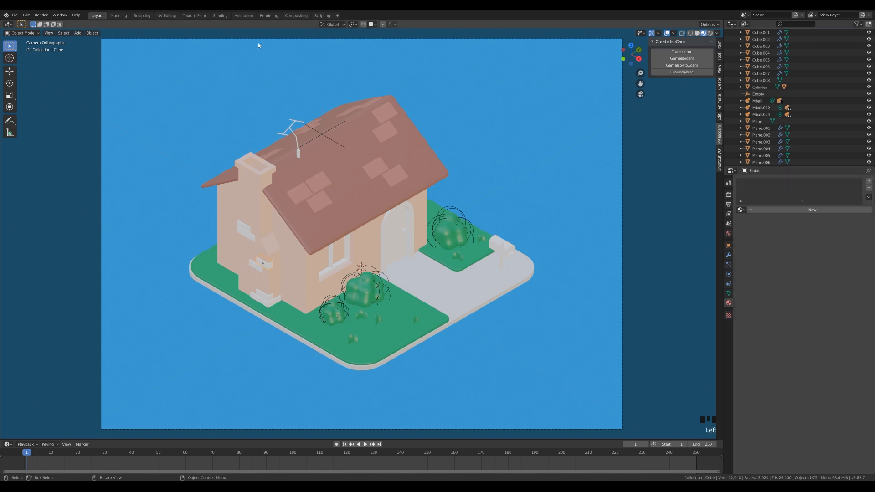
pyautogui.click(269, 15)
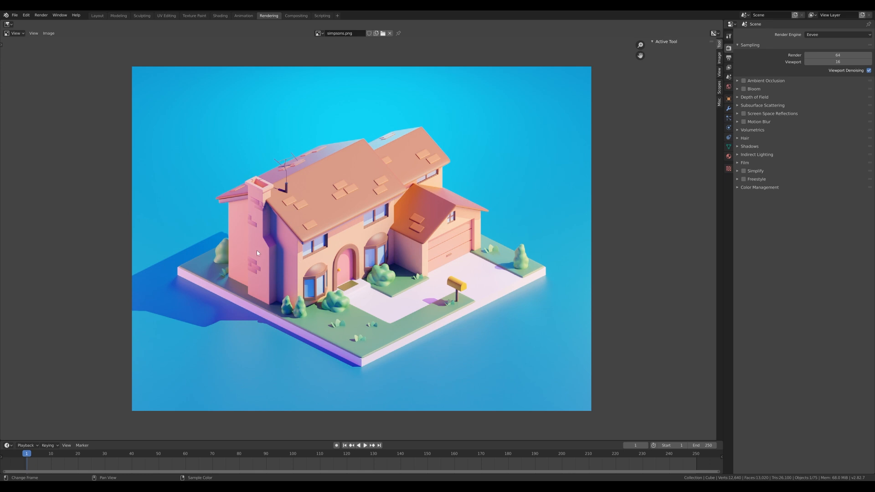
pyautogui.click(97, 15)
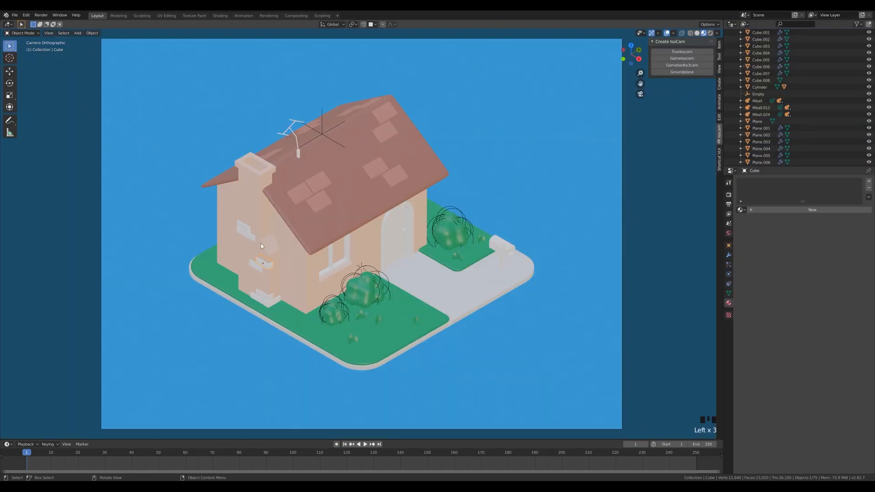
pyautogui.click(741, 210)
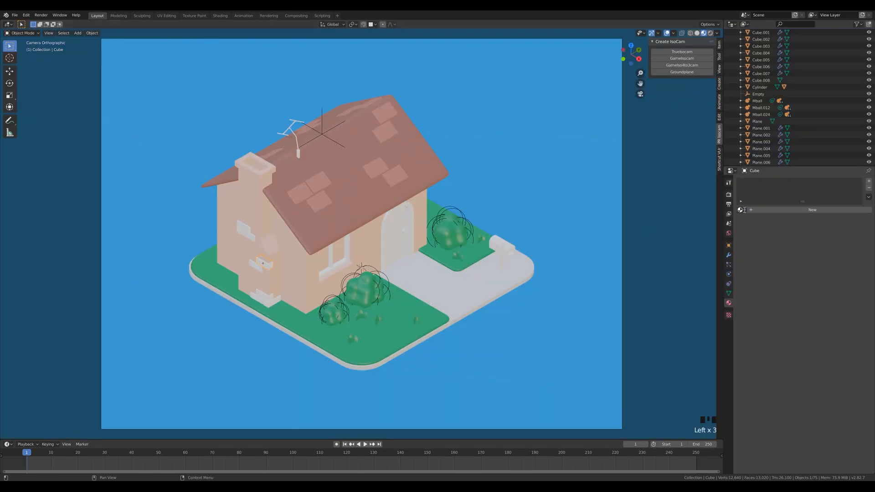
pyautogui.click(775, 264)
pyautogui.click(830, 210)
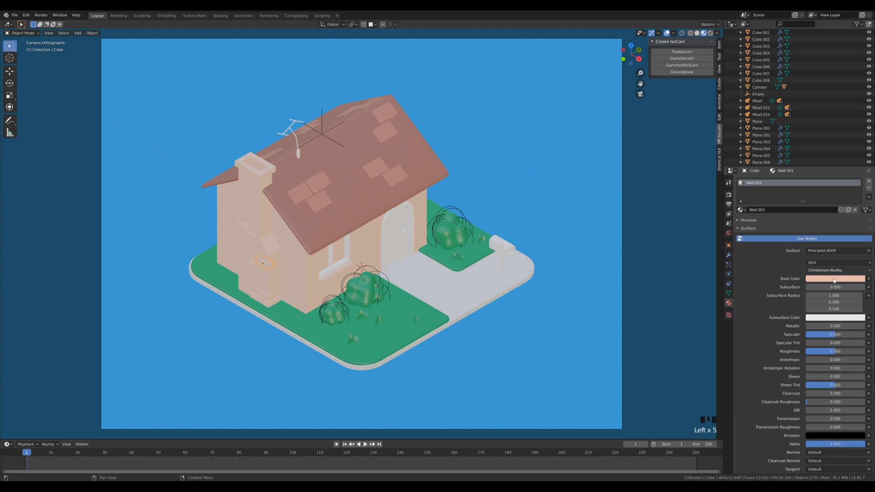
pyautogui.click(835, 278)
pyautogui.moveTo(860, 197); pyautogui.dragTo(859, 193)
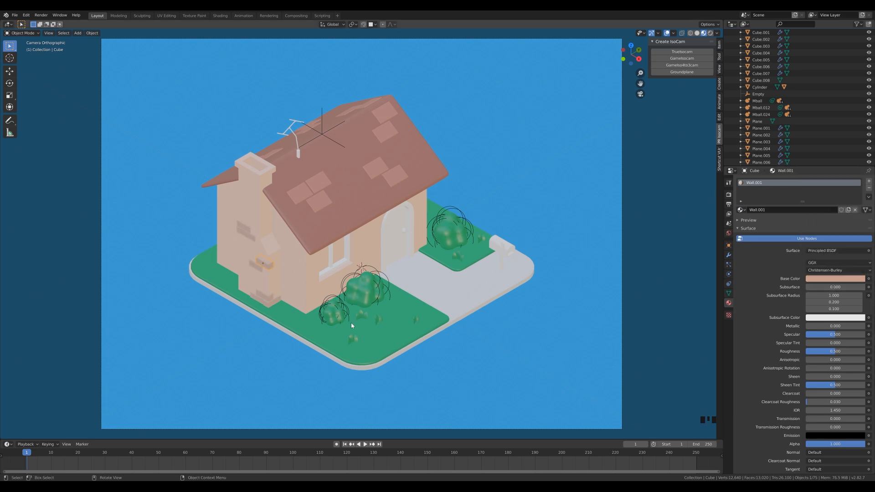
# Assign the existing Roof material to the window frame and its vertical bar
pyautogui.click(331, 262)
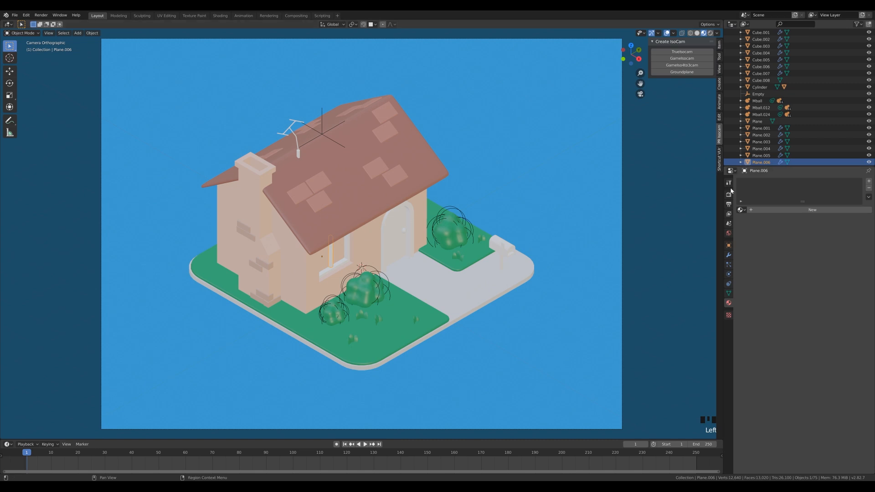
pyautogui.click(348, 259)
pyautogui.click(741, 210)
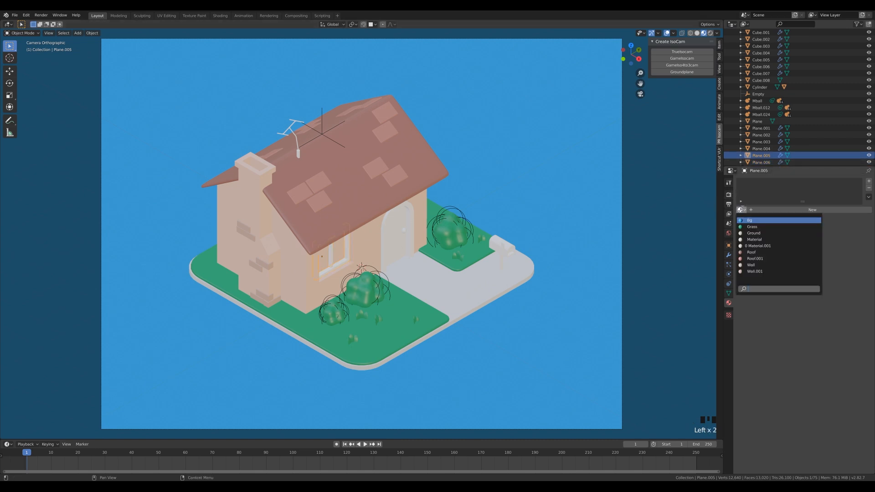
pyautogui.click(755, 257)
pyautogui.click(741, 209)
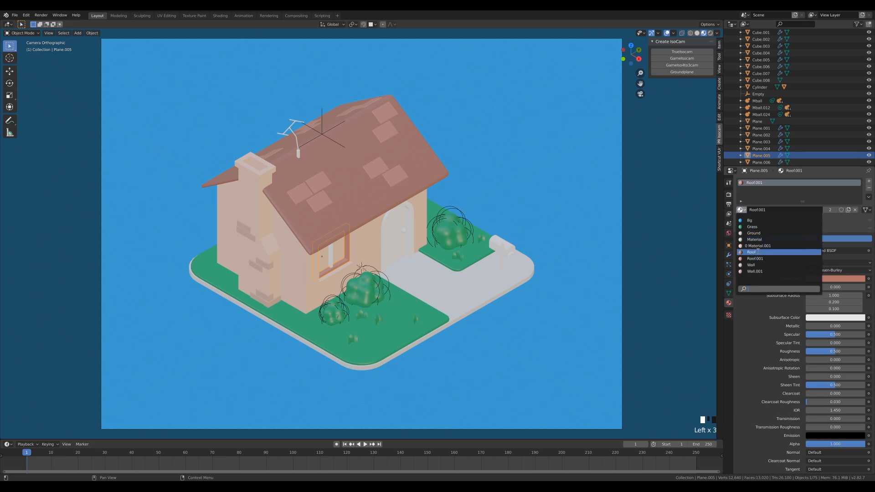
pyautogui.click(751, 252)
pyautogui.click(332, 254)
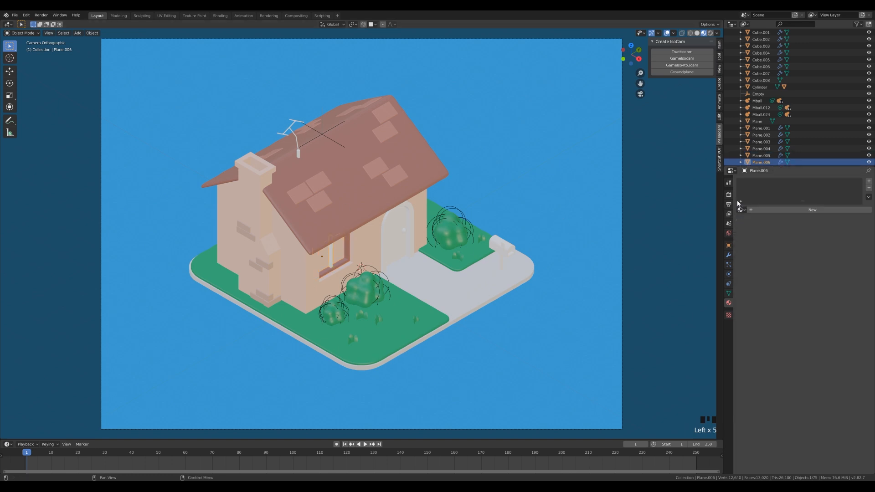
pyautogui.click(741, 209)
pyautogui.click(751, 252)
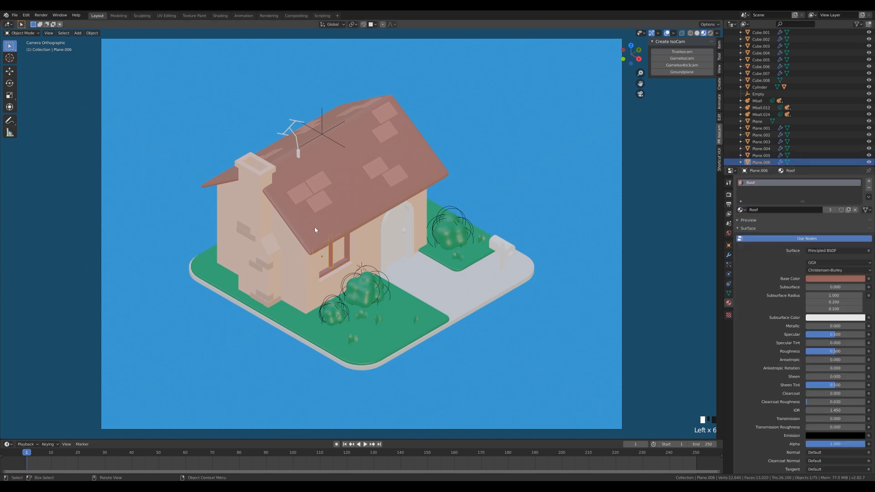
# Check the entrance in the reference image and assign the existing Roof material to the arched door frame
pyautogui.click(404, 250)
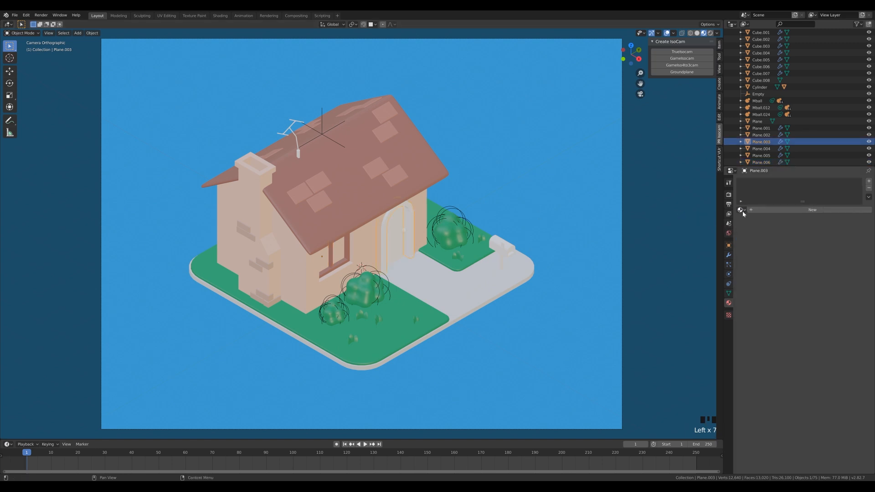
pyautogui.click(269, 16)
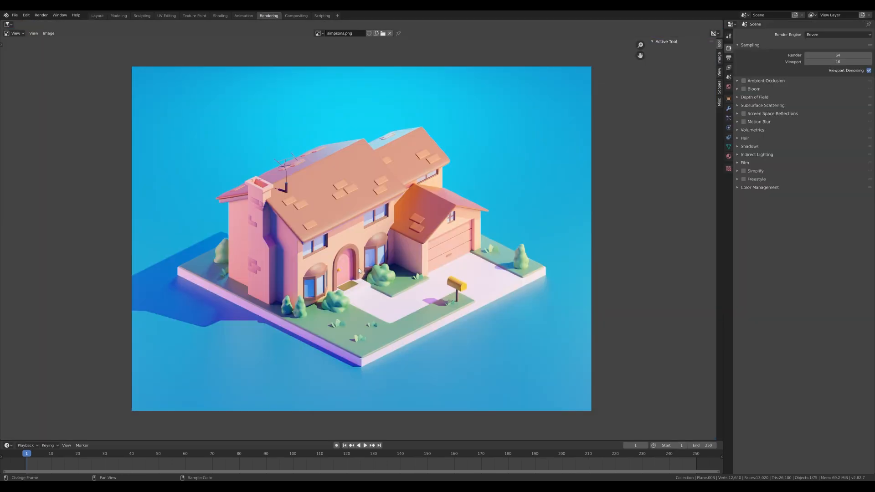
pyautogui.scroll(1, 360, 272)
pyautogui.scroll(1, 360, 272)
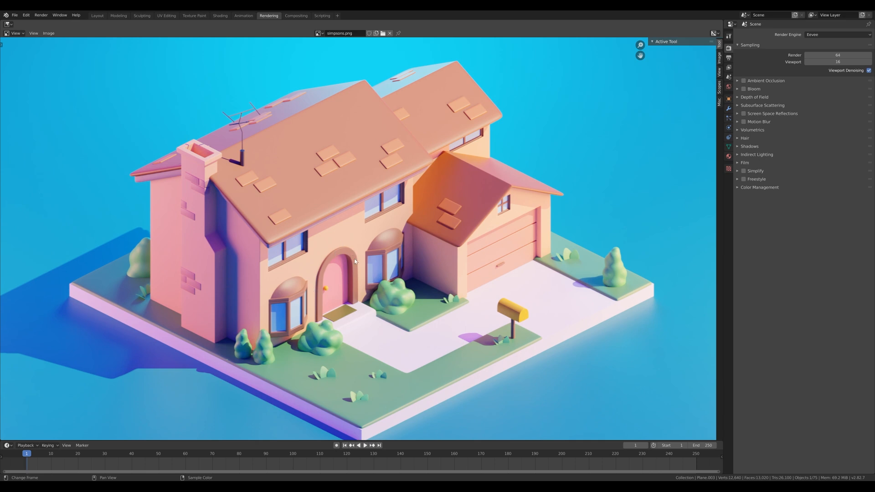
pyautogui.click(97, 15)
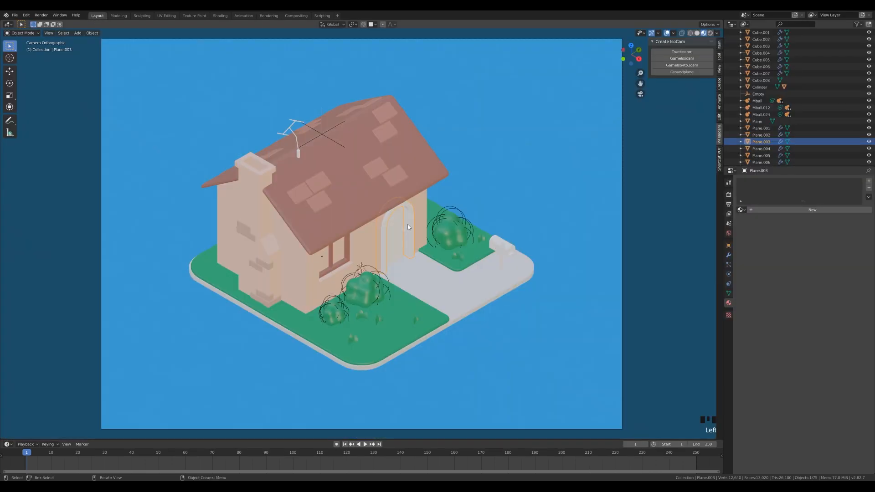
pyautogui.scroll(1, 351, 272)
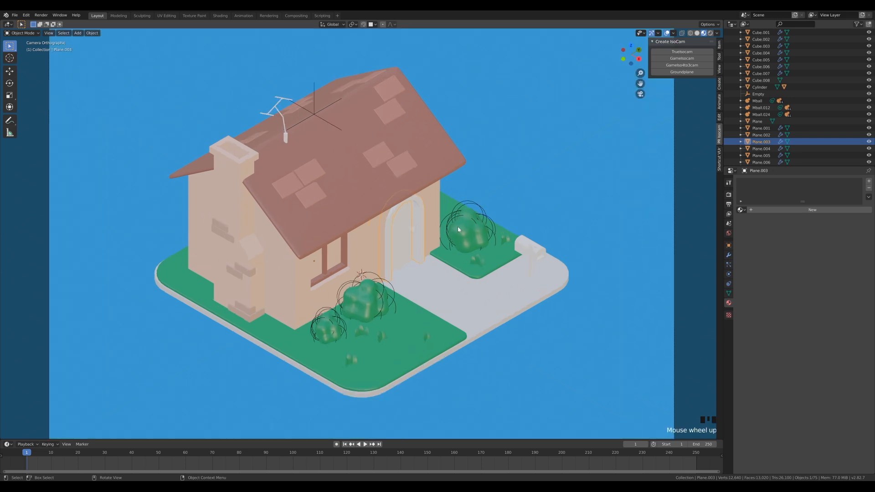
pyautogui.click(741, 210)
pyautogui.click(752, 252)
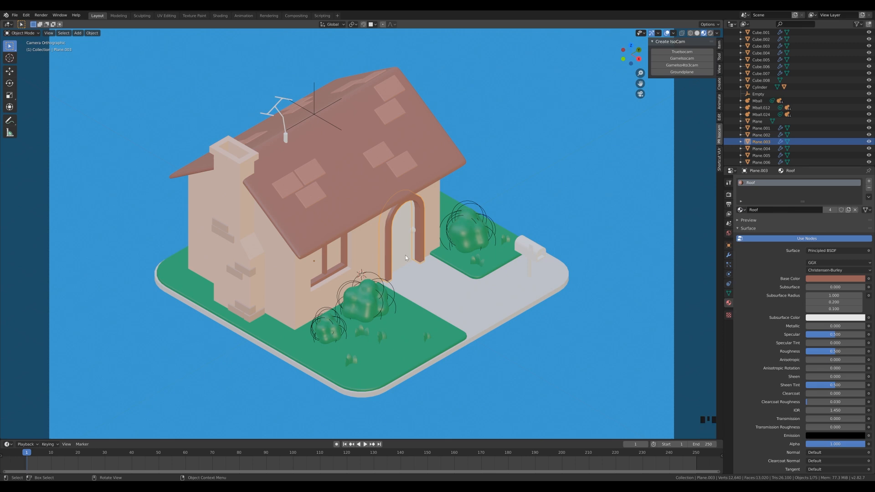
# Make the door frame's material a separate copy named Wood and darken its base color to a deeper brown
pyautogui.click(848, 212)
pyautogui.doubleClick(775, 184)
pyautogui.write('Wood')
pyautogui.press('Return')
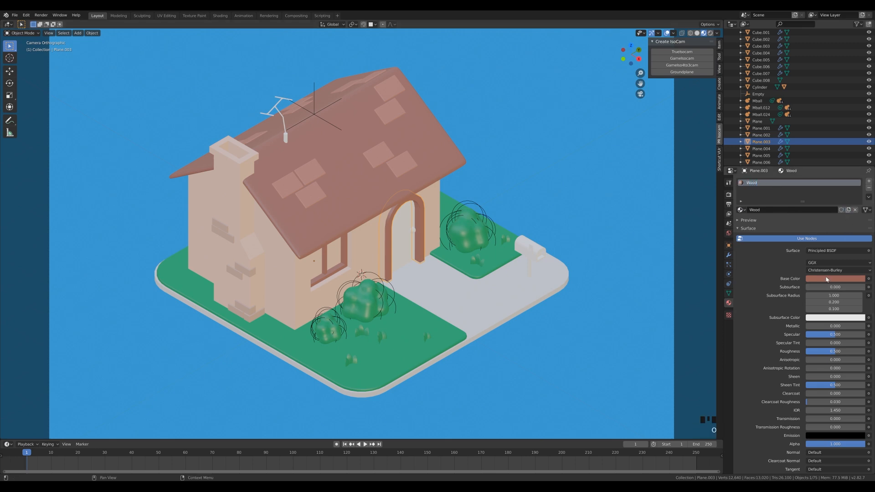
pyautogui.click(836, 279)
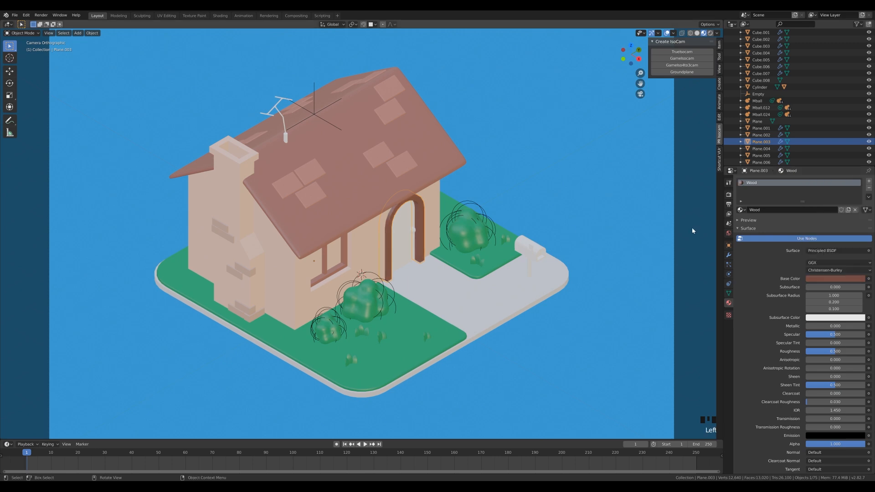
# Assign the existing Wood material to the window frame and its vertical bar
pyautogui.hotkey('ctrl', 'z')
pyautogui.hotkey('ctrl', 'z')
pyautogui.hotkey('ctrl', 'z')
pyautogui.hotkey('ctrl', 'z')
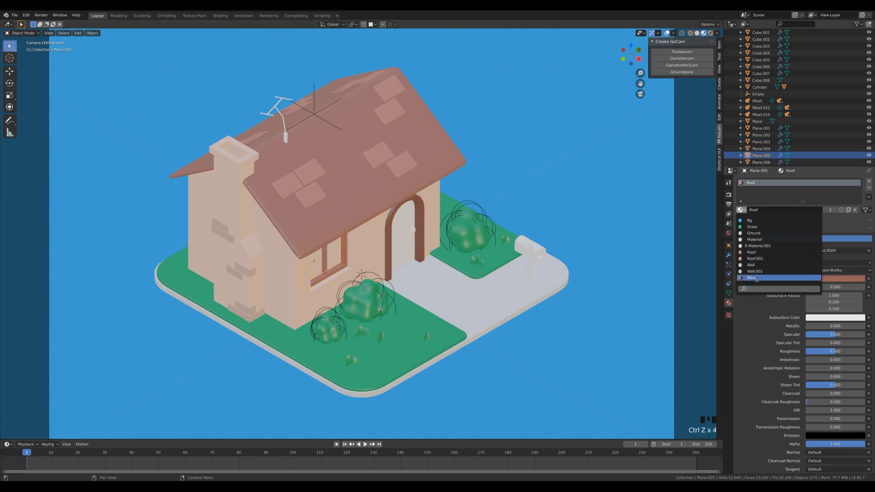
pyautogui.click(756, 277)
pyautogui.click(326, 265)
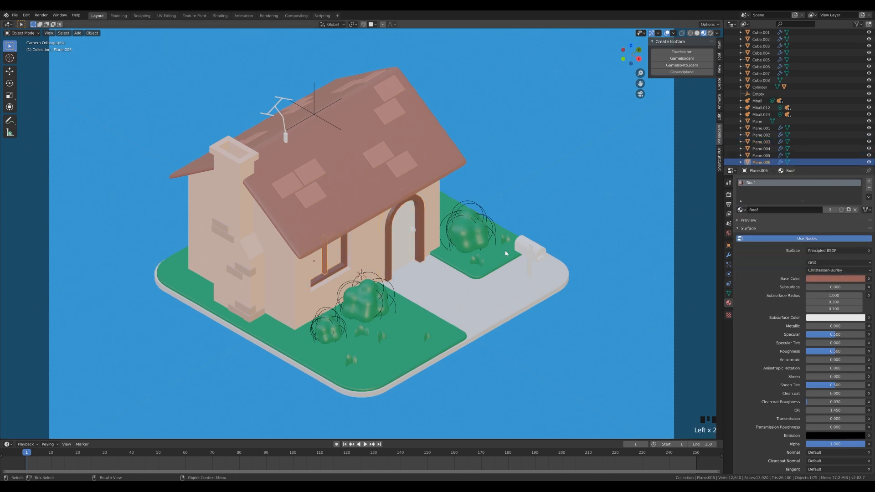
pyautogui.click(740, 209)
pyautogui.click(757, 277)
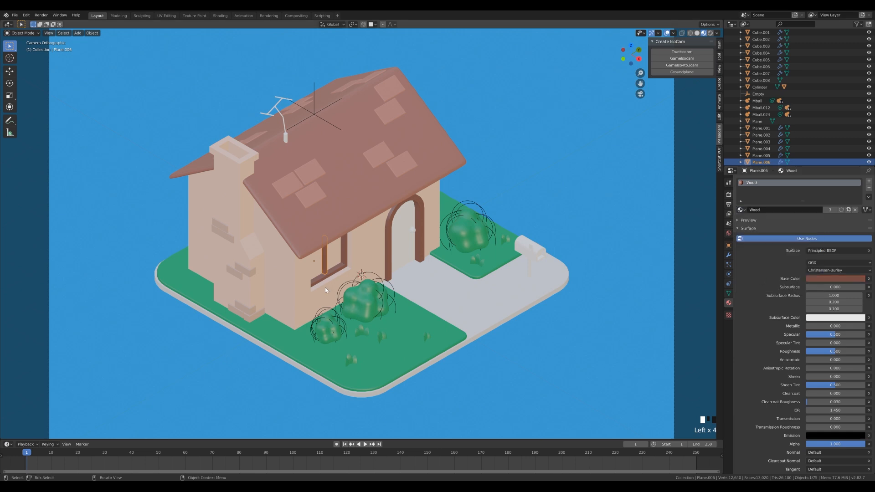
# Add a second material named Window to the house walls and assign it to the face behind the window frame
pyautogui.click(363, 249)
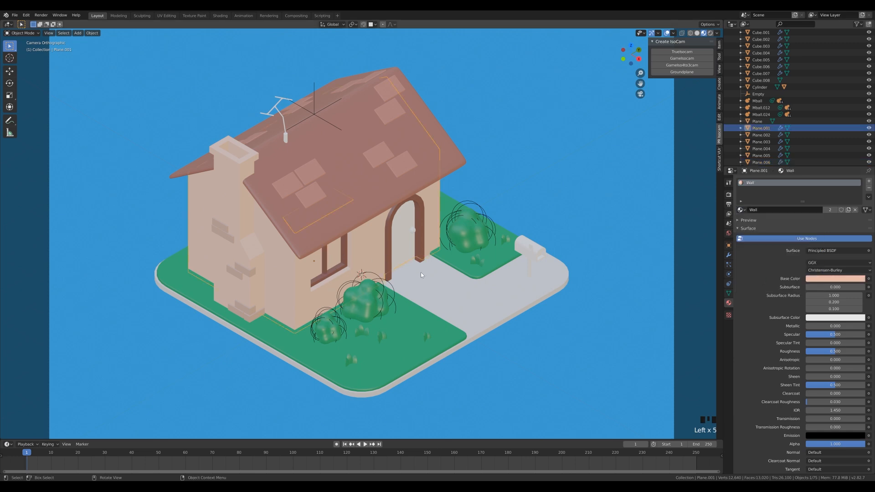
pyautogui.moveTo(410, 272); pyautogui.dragTo(334, 237, button='middle')
pyautogui.scroll(6, 351, 239)
pyautogui.press('Tab')
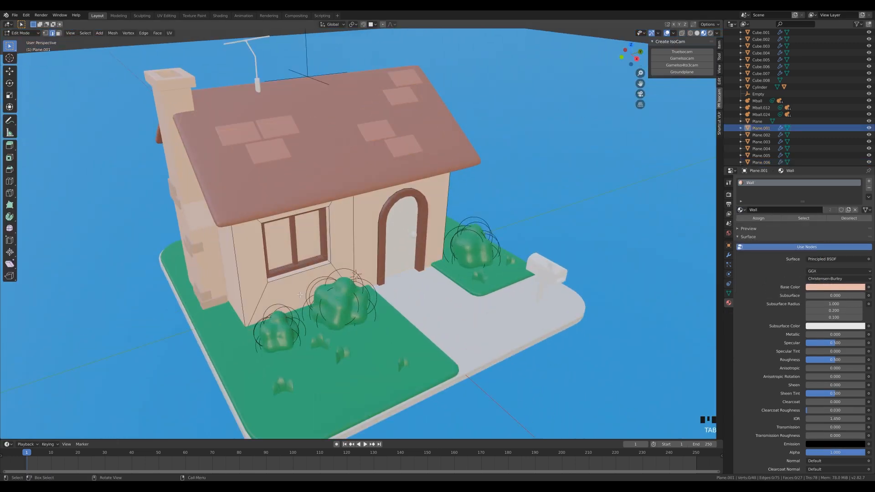
pyautogui.press('3')
pyautogui.click(296, 246)
pyautogui.click(867, 184)
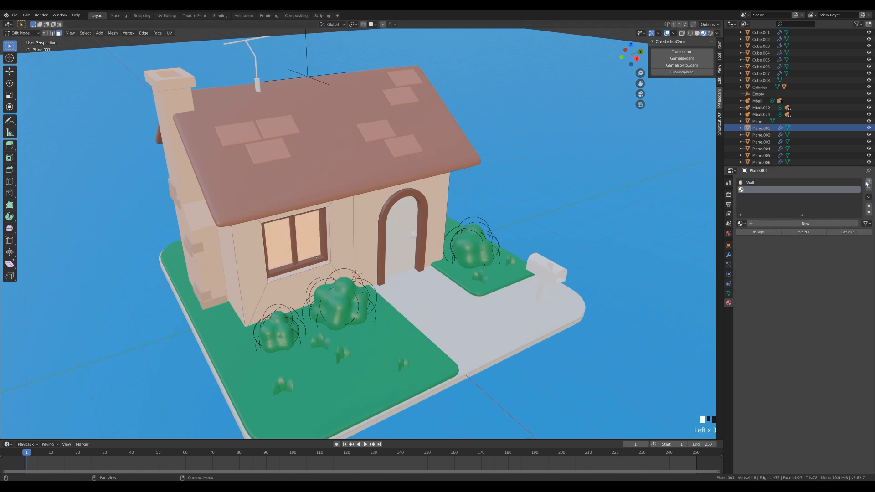
pyautogui.click(797, 225)
pyautogui.doubleClick(761, 189)
pyautogui.write('Window')
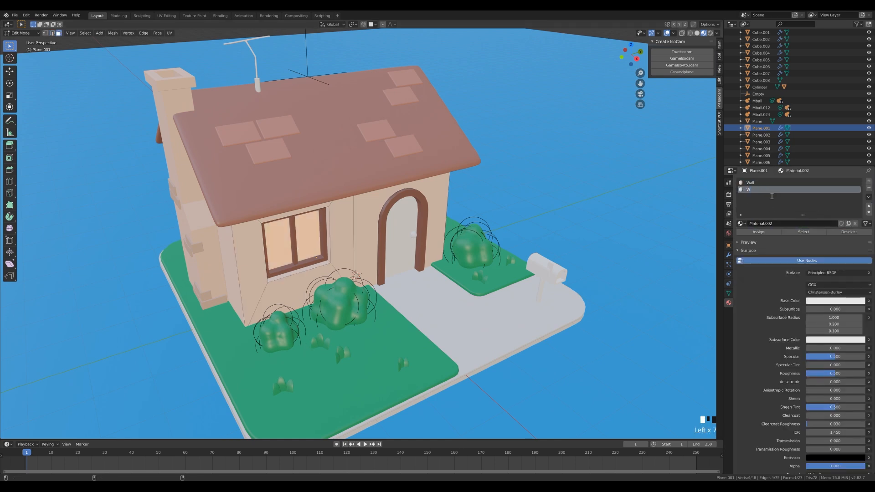
pyautogui.press('Return')
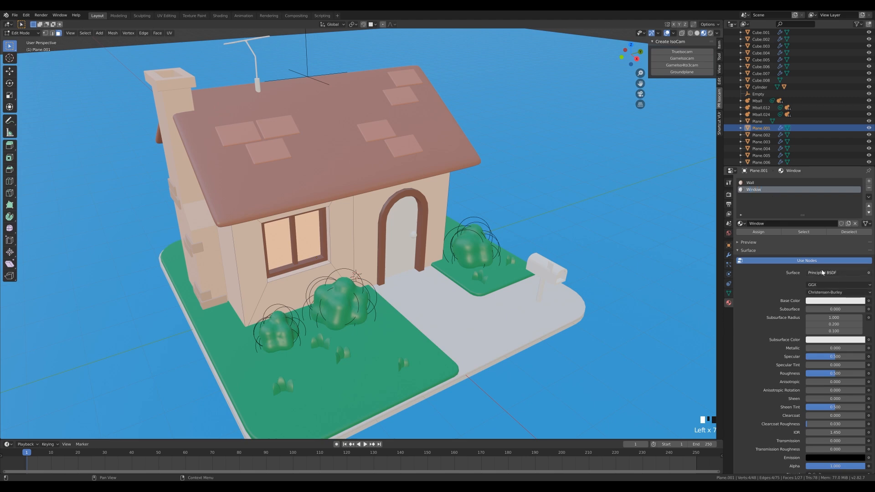
pyautogui.click(759, 232)
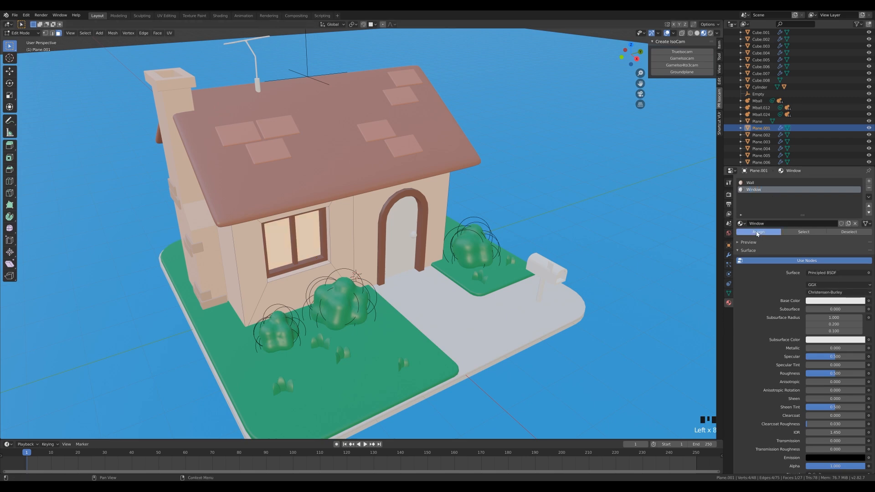
# Set the Window material's base color to a bright sky blue
pyautogui.press('Tab')
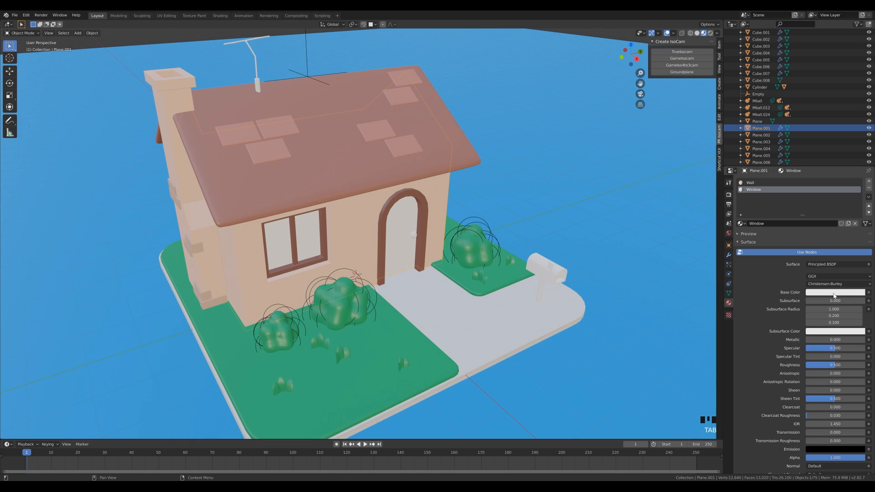
pyautogui.click(834, 293)
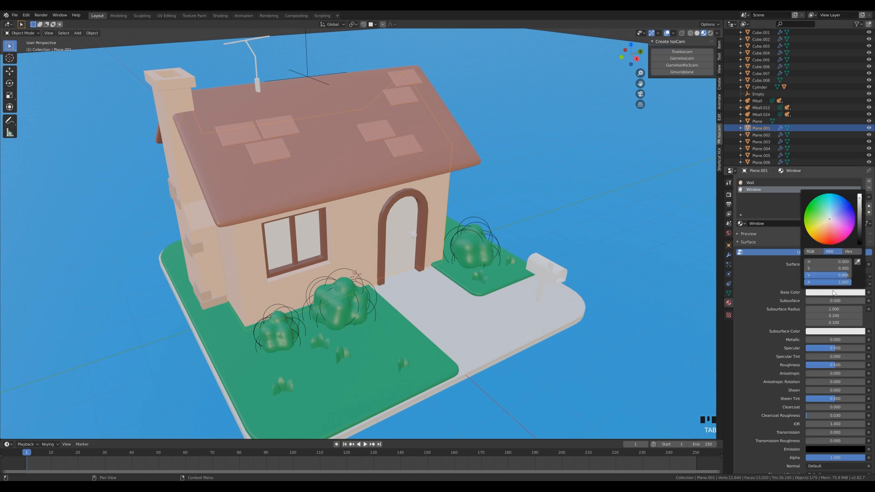
pyautogui.click(833, 201)
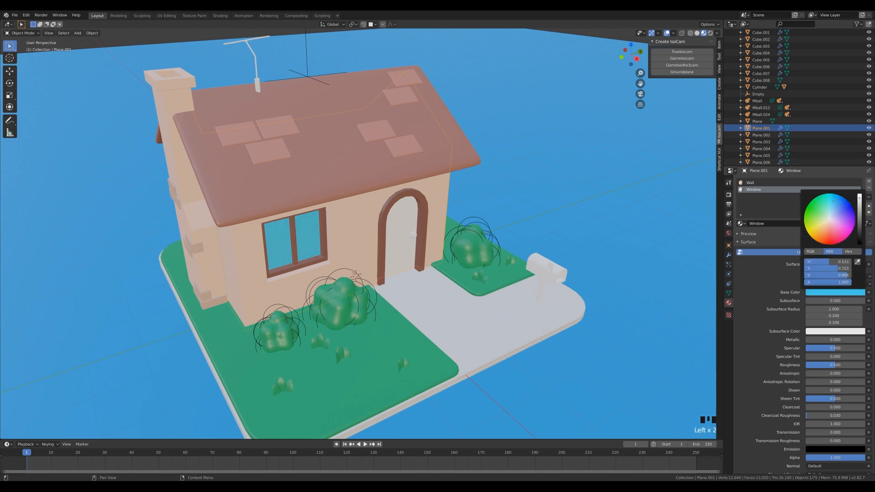
# Give the round door knob a new material named Yellow with an orange-yellow base color
pyautogui.moveTo(428, 274); pyautogui.dragTo(403, 266, button='middle')
pyautogui.scroll(-2, 297, 243)
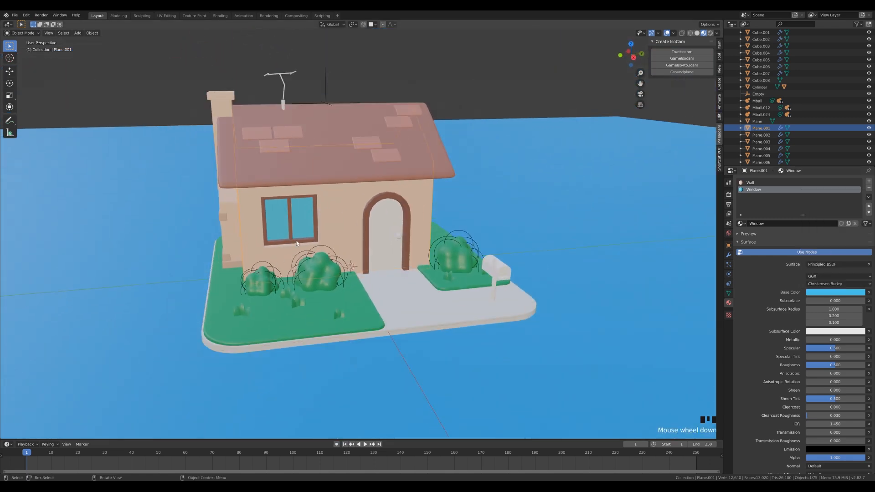
pyautogui.moveTo(335, 240)
pyautogui.mouseDown(button='middle')
pyautogui.moveTo(319, 235)
pyautogui.moveTo(360, 225)
pyautogui.moveTo(336, 240)
pyautogui.mouseUp(button='middle')
pyautogui.scroll(2, 422, 267)
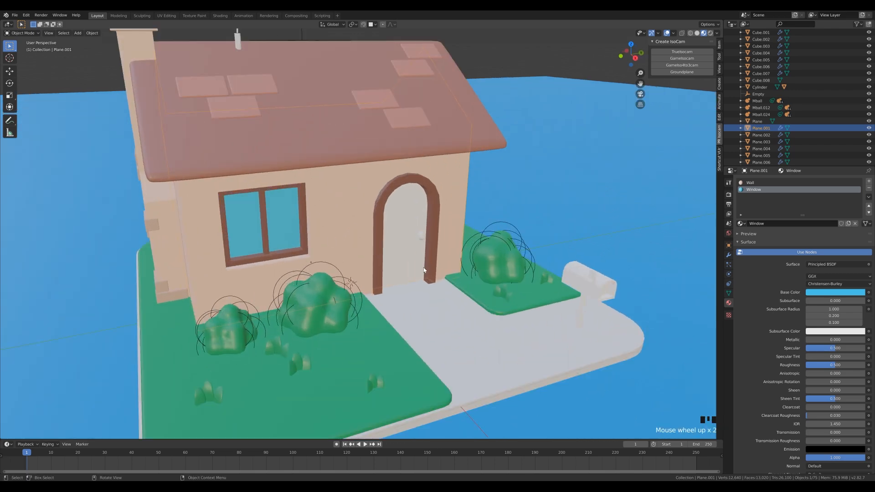
pyautogui.click(418, 236)
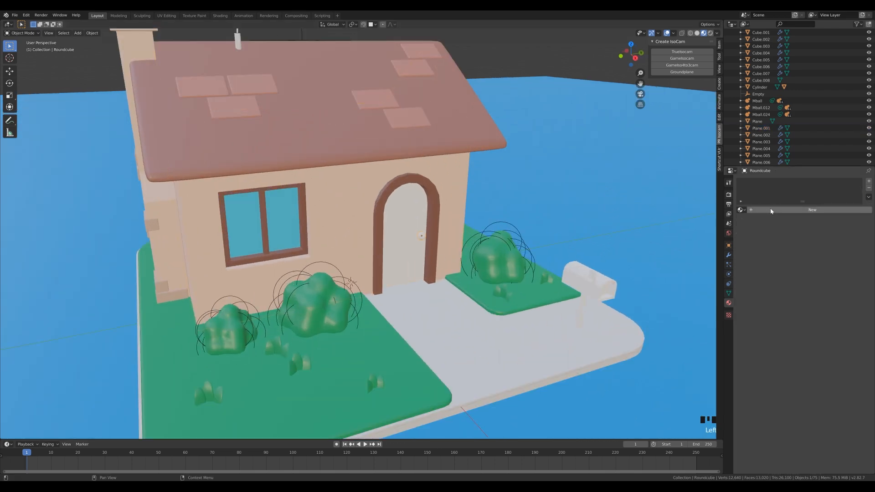
pyautogui.click(752, 210)
pyautogui.write('Yellow')
pyautogui.press('Return')
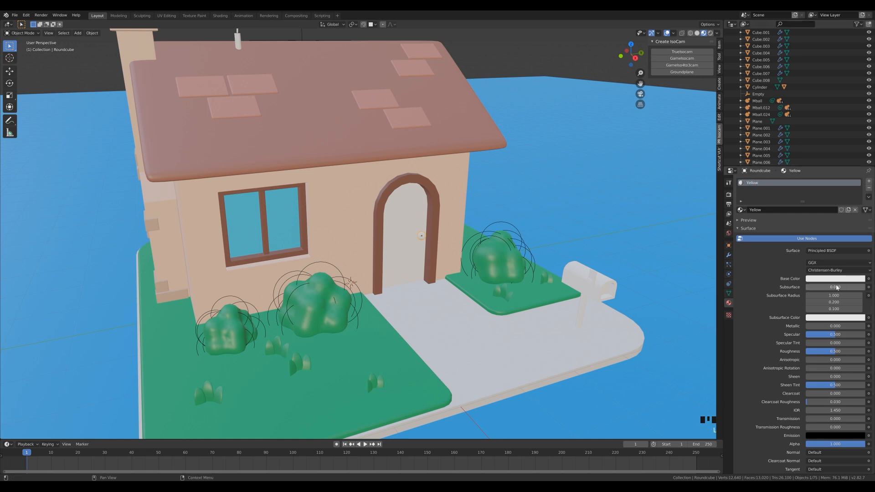
pyautogui.click(829, 278)
pyautogui.click(812, 224)
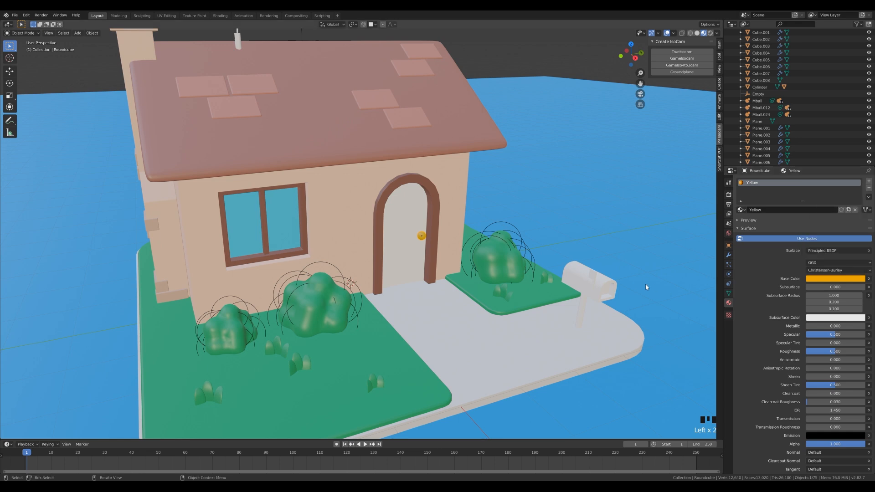
# Assign the existing Yellow material to the mailbox body and the Wood material to its post
pyautogui.click(590, 285)
pyautogui.click(742, 210)
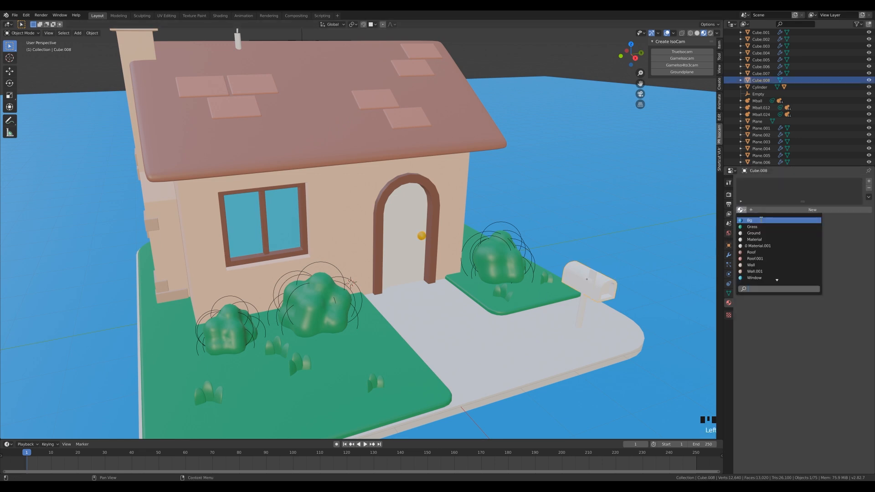
pyautogui.click(753, 277)
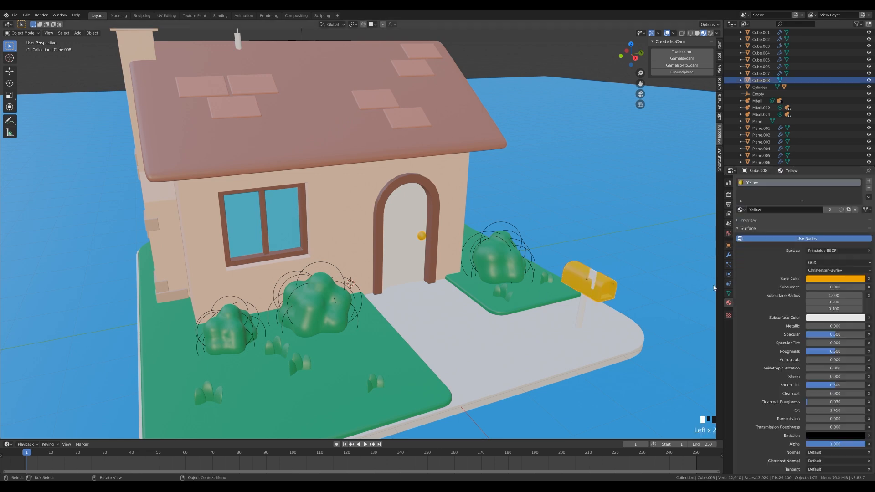
pyautogui.click(583, 304)
pyautogui.click(742, 210)
pyautogui.write('w')
pyautogui.click(753, 238)
# Give the arched door a new material named Pink with a reddish-pink base color
pyautogui.click(596, 274)
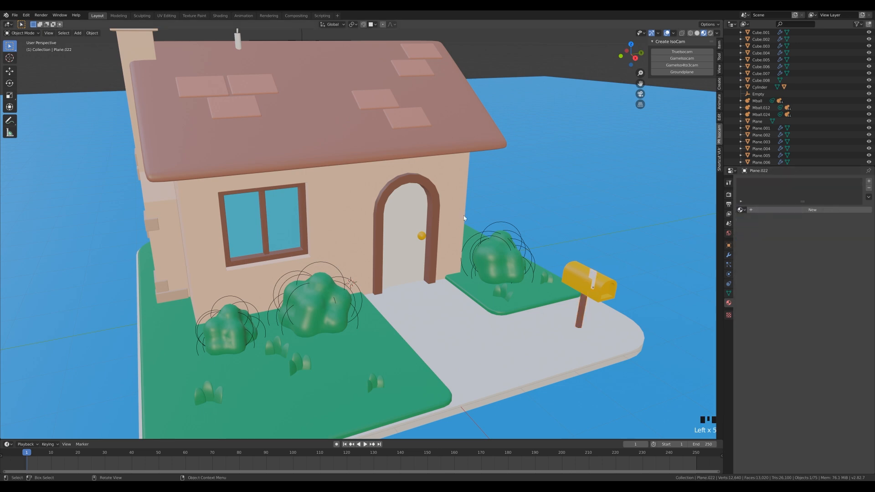
pyautogui.click(415, 218)
pyautogui.click(758, 210)
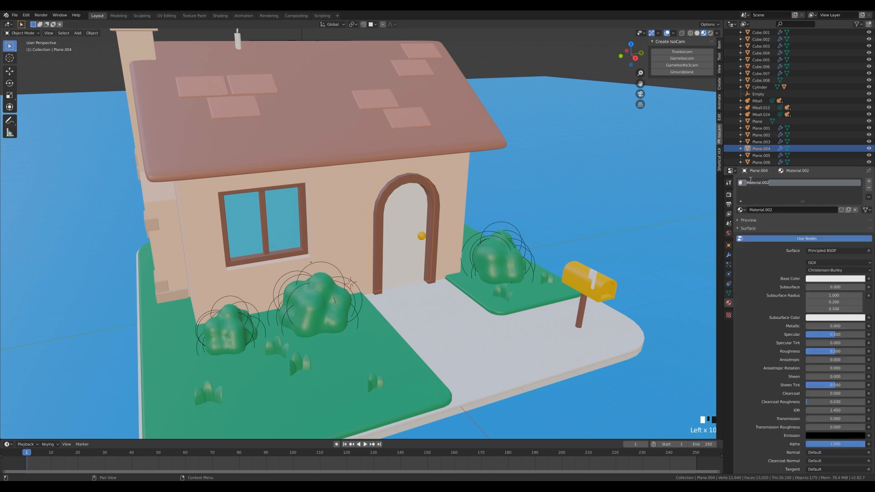
pyautogui.write('Pink')
pyautogui.press('Return')
pyautogui.click(836, 278)
pyautogui.click(831, 221)
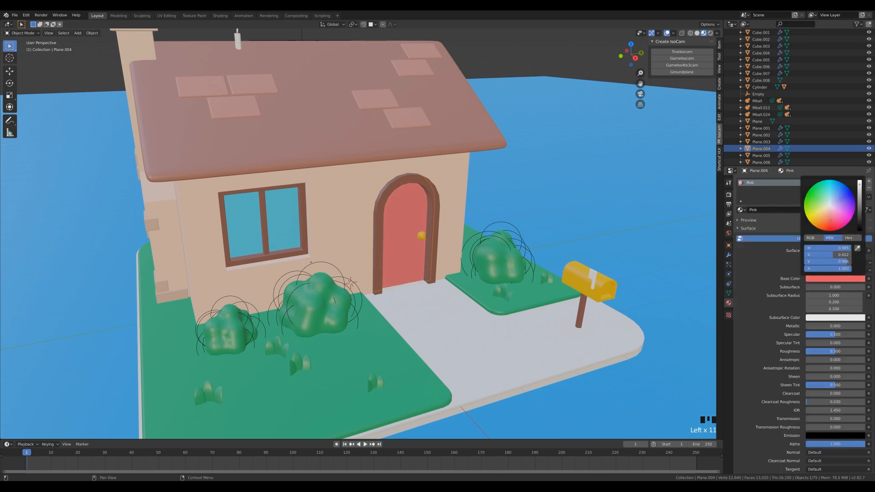
pyautogui.moveTo(831, 220); pyautogui.dragTo(831, 223)
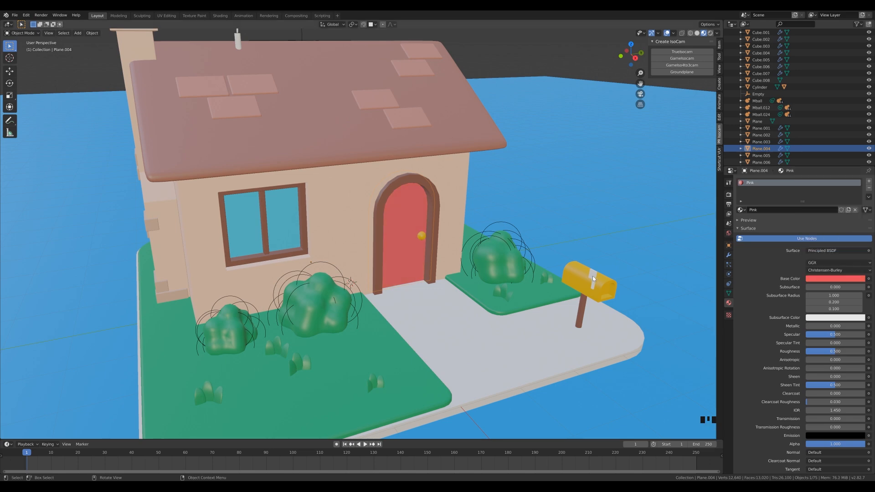
# Assign the existing Pink material to the flag on the side of the mailbox
pyautogui.click(593, 278)
pyautogui.click(741, 210)
pyautogui.click(777, 249)
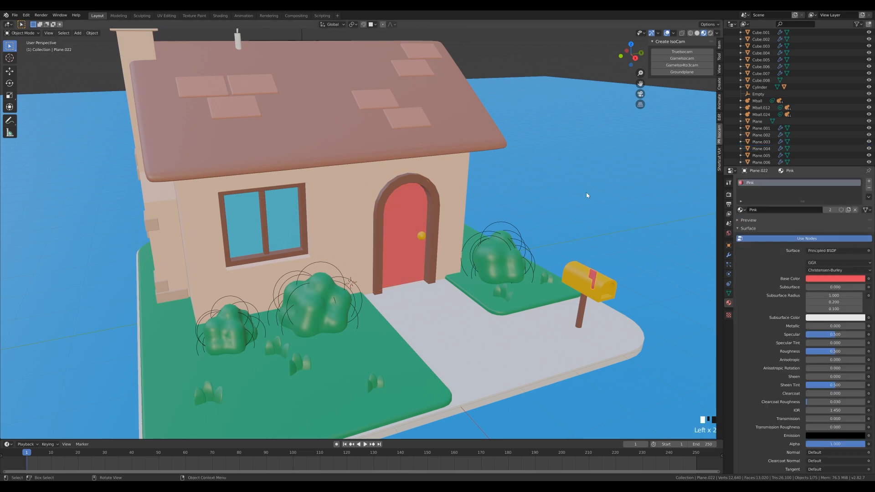
# Give the antenna's cylindrical base a new material named Grey with a dark grey base color
pyautogui.scroll(-5, 456, 223)
pyautogui.moveTo(464, 218); pyautogui.dragTo(422, 212, button='middle')
pyautogui.click(306, 171)
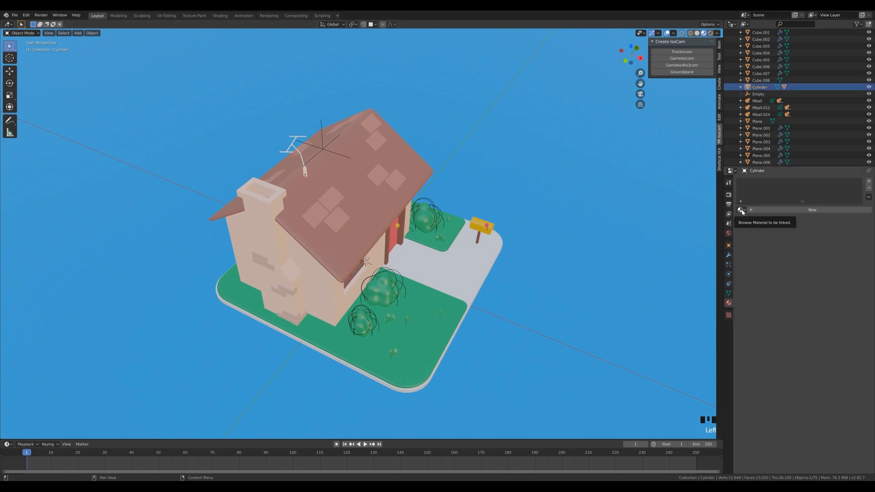
pyautogui.click(759, 208)
pyautogui.doubleClick(759, 184)
pyautogui.write('Grey')
pyautogui.press('Return')
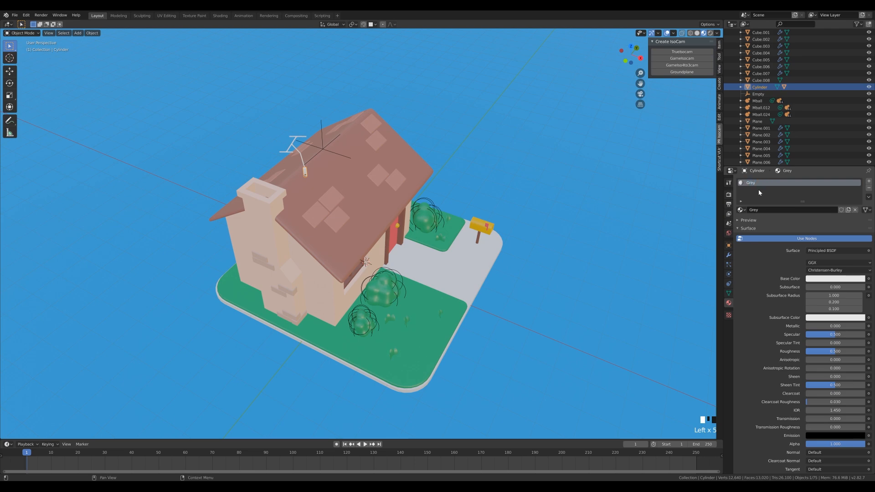
pyautogui.click(835, 278)
pyautogui.moveTo(839, 261); pyautogui.dragTo(816, 261)
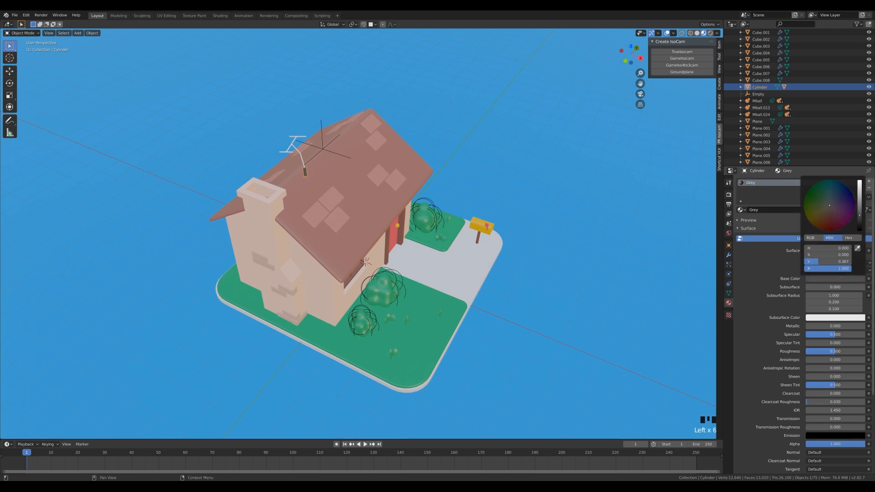
# Assign the existing Grey material to the antenna's thin rods
pyautogui.click(286, 144)
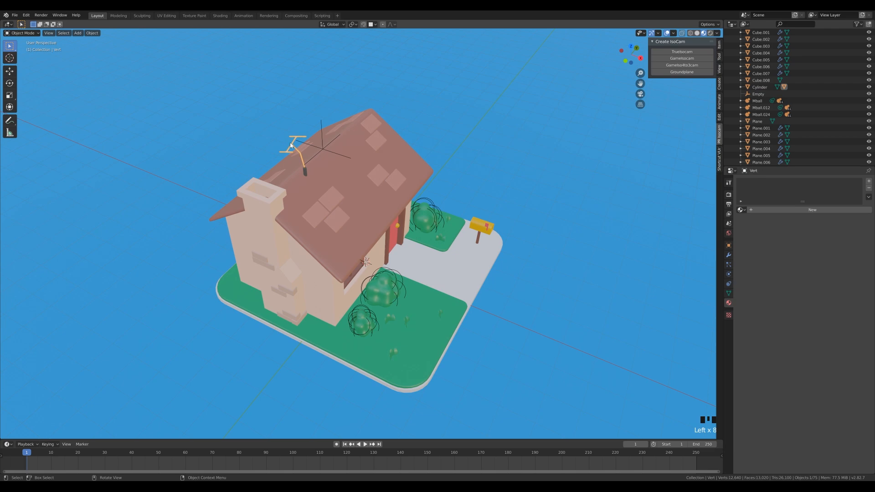
pyautogui.click(741, 210)
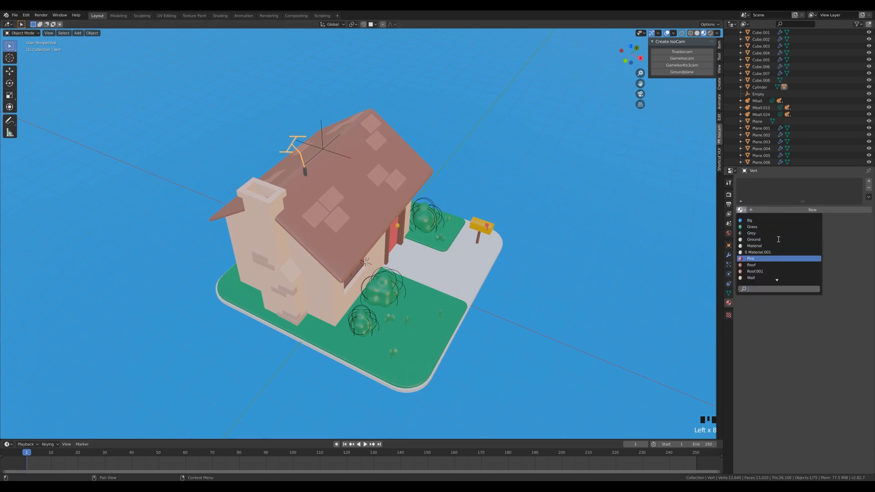
pyautogui.click(754, 233)
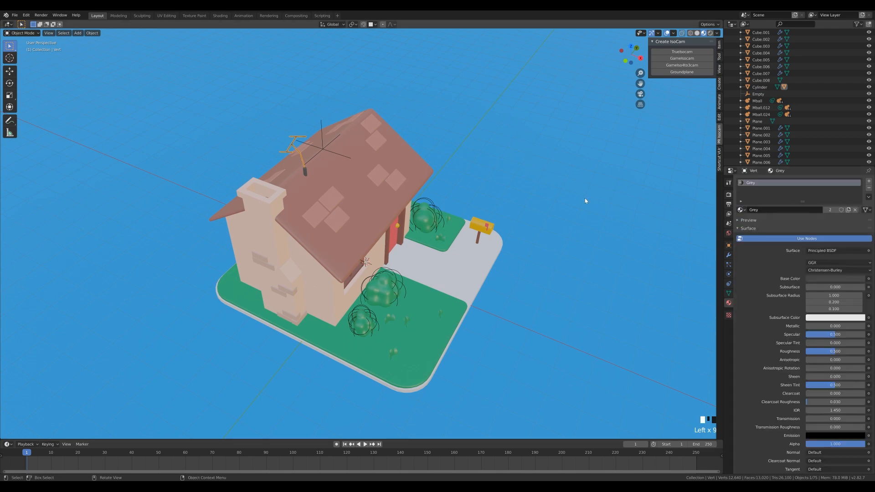
# Check the colored scene through the camera, deselect the antenna by selecting the background plane, and save the file
pyautogui.press('KP_0')
pyautogui.scroll(-4, 474, 215)
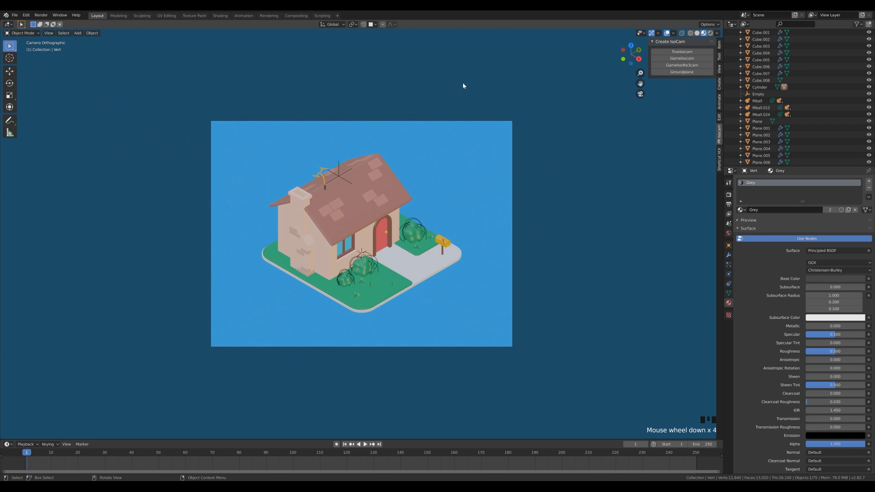
pyautogui.click(496, 228)
pyautogui.scroll(2, 507, 219)
pyautogui.hotkey('ctrl', 's')
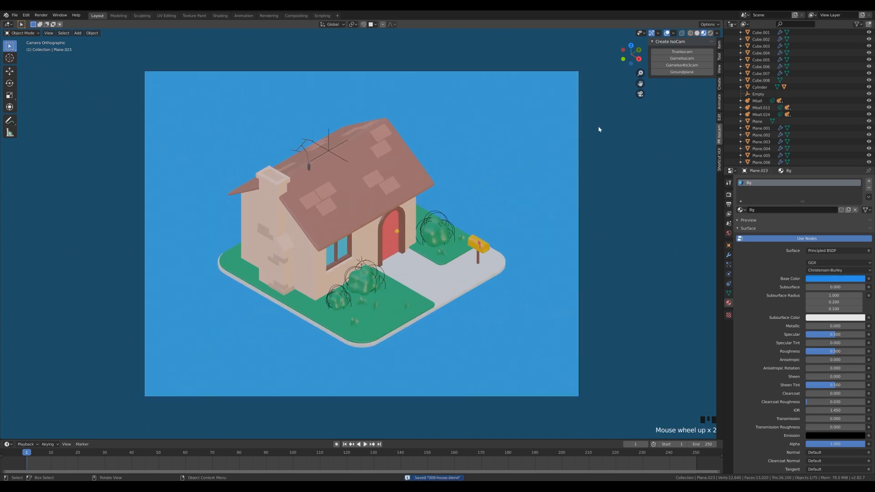
# Add an area light and raise it about 10.9 m along the Z axis above the house
pyautogui.hotkey('shift', 'a')
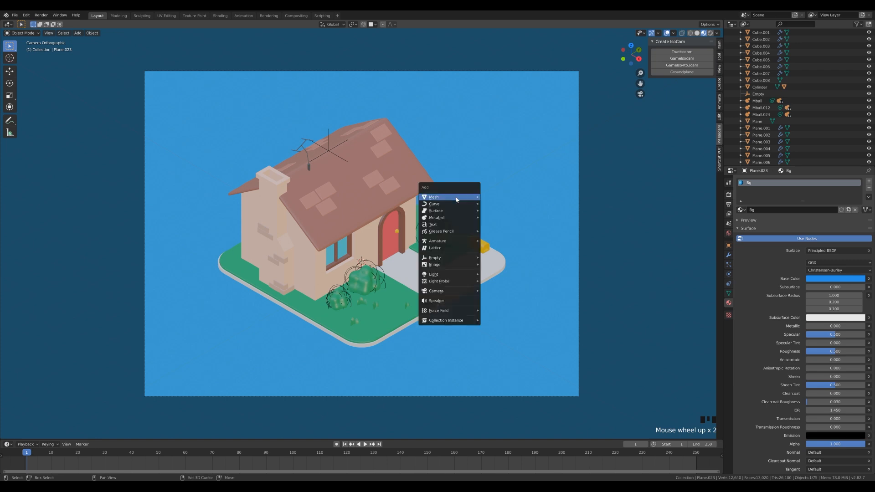
pyautogui.moveTo(451, 274)
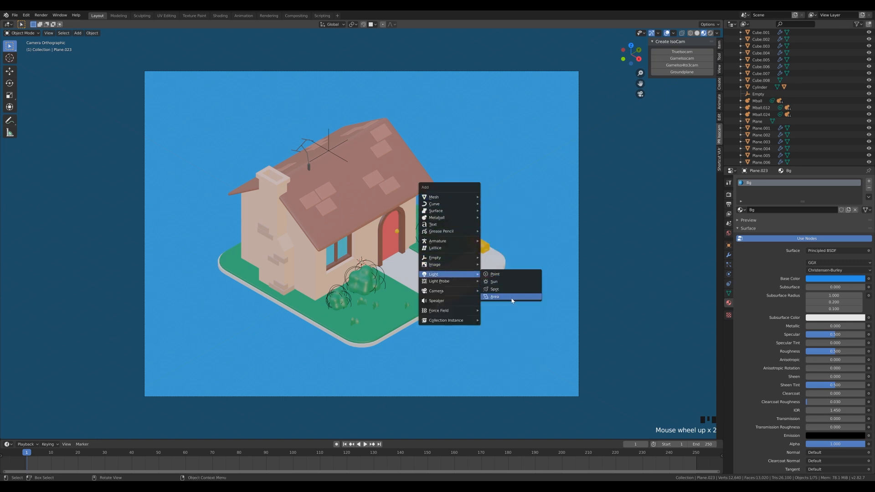
pyautogui.click(510, 299)
pyautogui.scroll(-3, 419, 300)
pyautogui.press('g')
pyautogui.press('z')
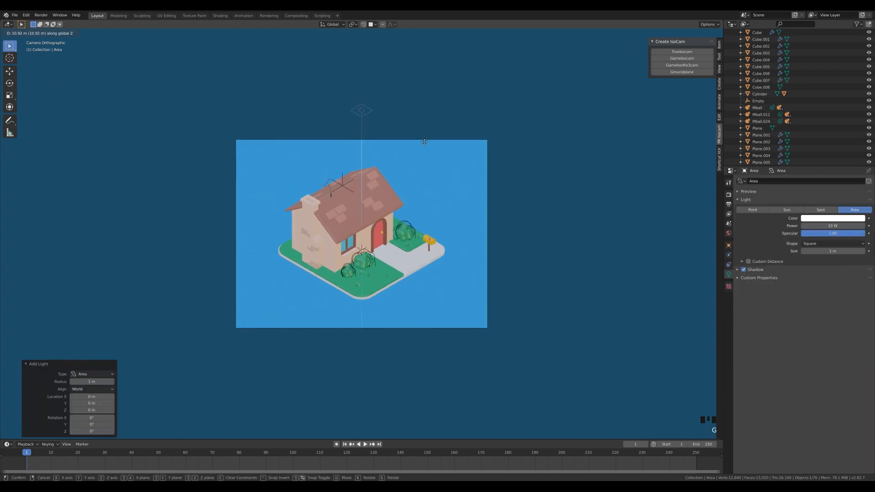
pyautogui.click(424, 146)
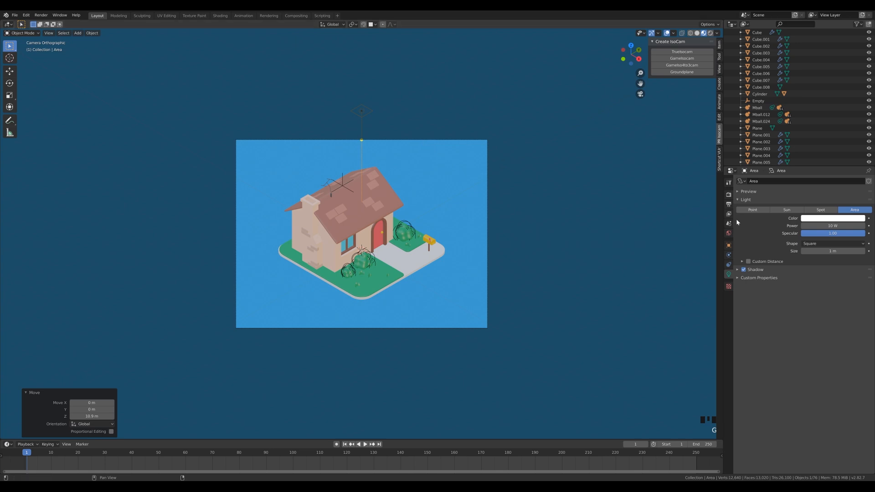
# Set the area light's power to 1500 W and make the viewport preview use the scene lights and scene world
pyautogui.click(823, 226)
pyautogui.write('15')
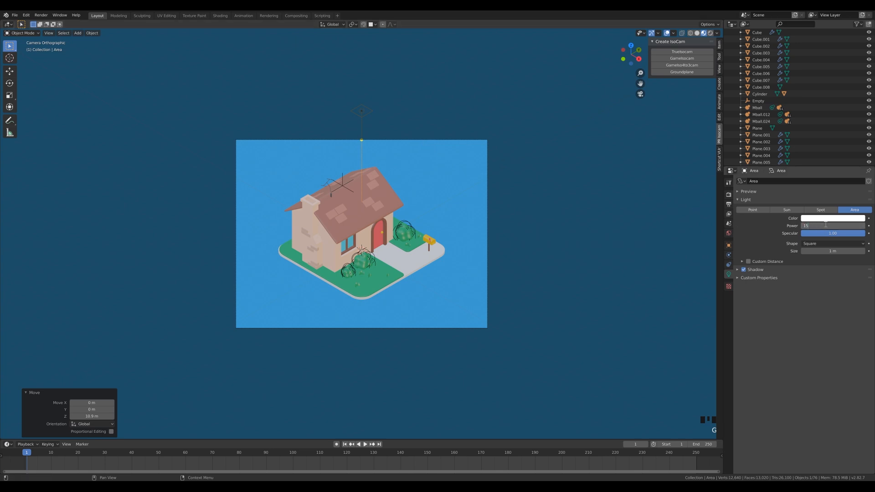
pyautogui.write('00 W')
pyautogui.press('Return')
pyautogui.click(717, 33)
pyautogui.click(681, 67)
pyautogui.click(681, 74)
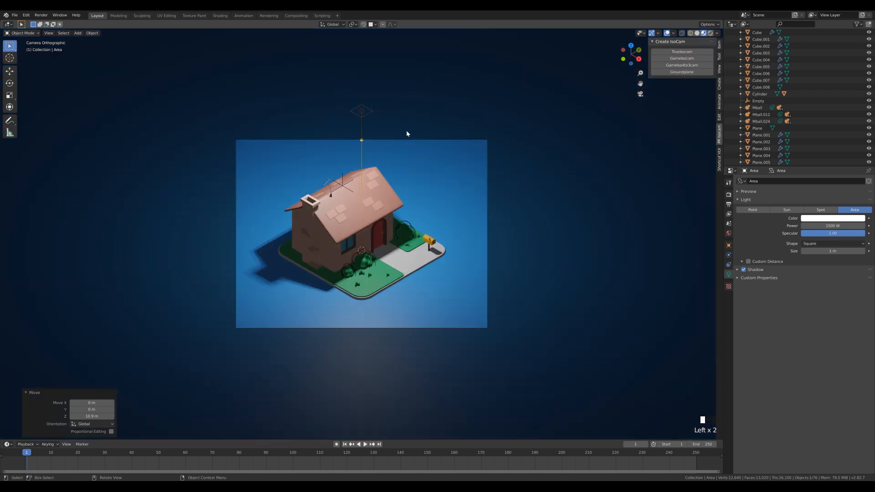
# With the 3D cursor as pivot point, rotate the area light -45° about X and 45° about Z
pyautogui.press('.')
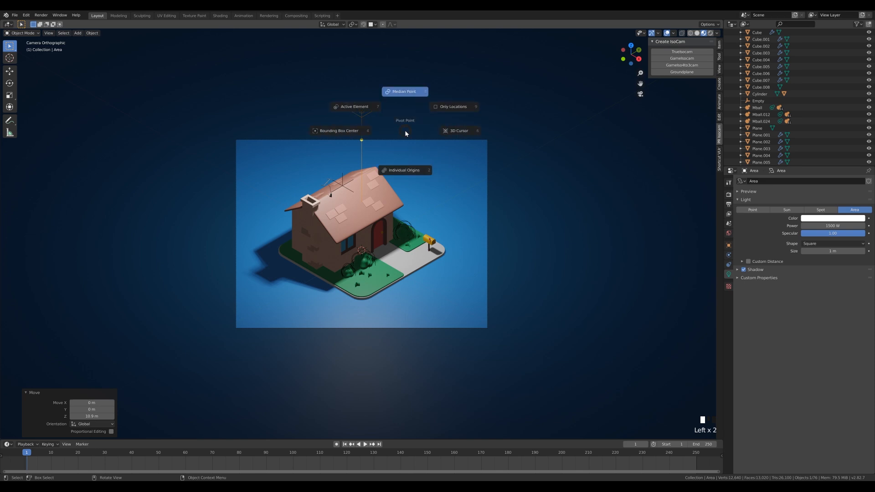
pyautogui.click(462, 135)
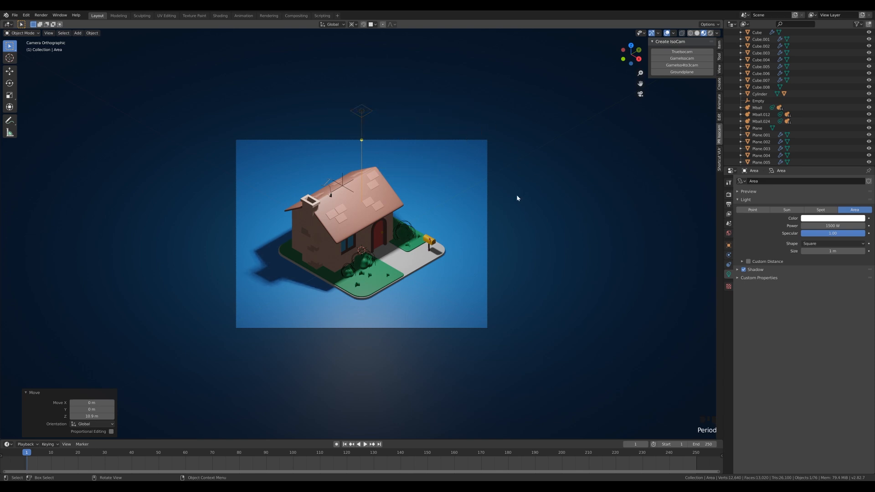
pyautogui.press('r')
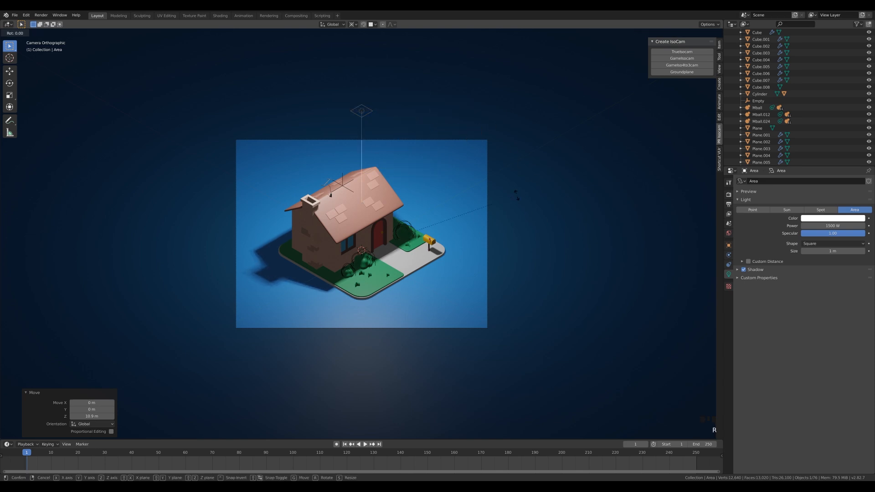
pyautogui.write('x15')
pyautogui.press('BackSpace')
pyautogui.press('BackSpace')
pyautogui.write('45')
pyautogui.press('-')
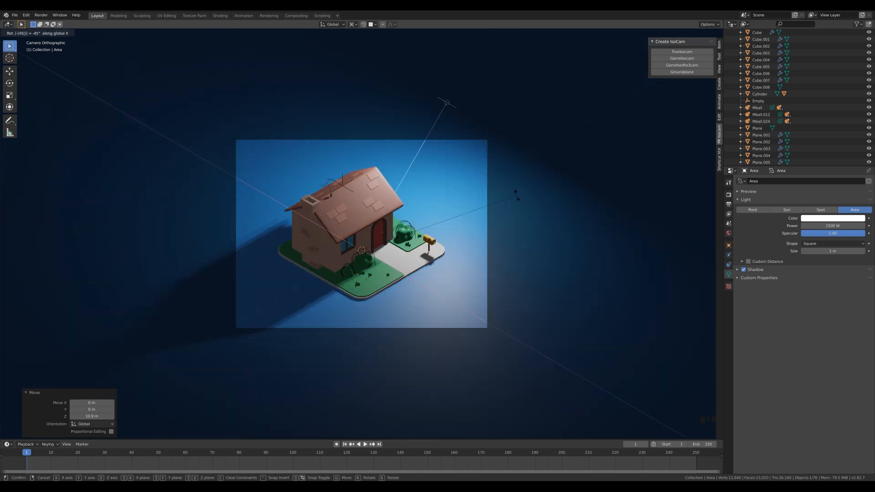
pyautogui.press('Return')
pyautogui.write('rz45')
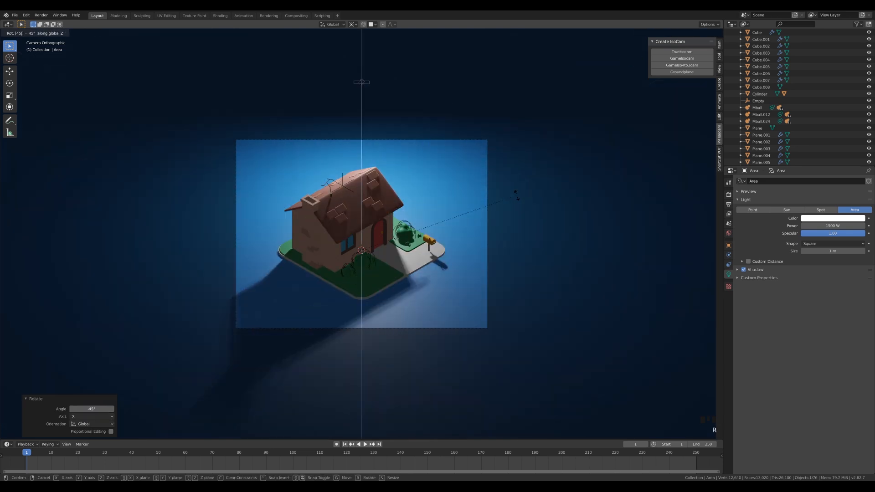
pyautogui.press('Return')
# Raise the area light about 0.96 m along the global Z axis
pyautogui.press('g')
pyautogui.press('z')
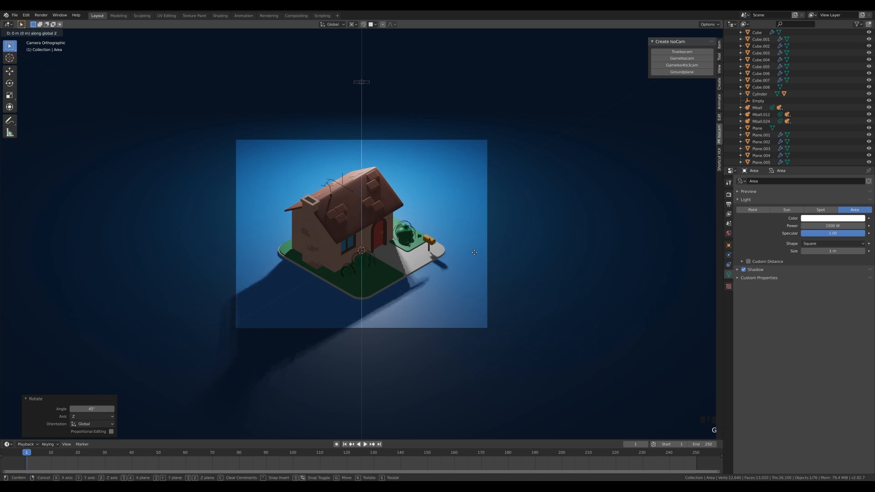
pyautogui.press('Return')
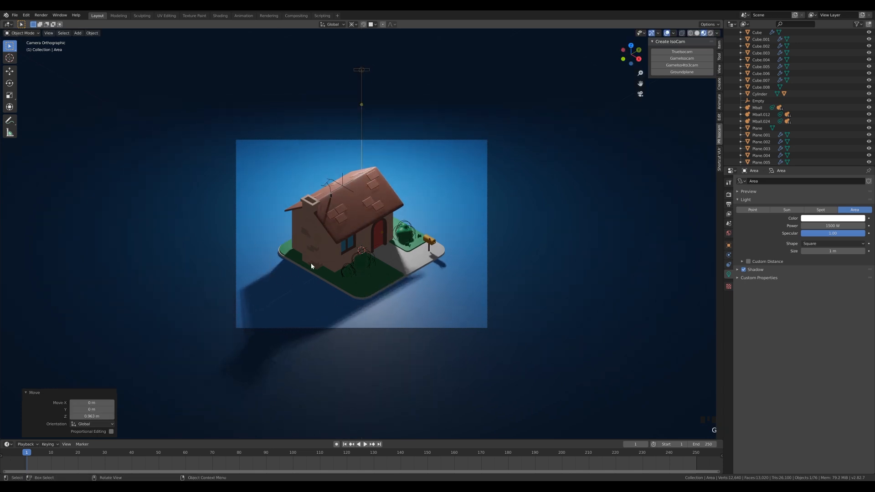
# Add a sun light and raise it about 9.85 m along the Z axis
pyautogui.hotkey('shift', 'a')
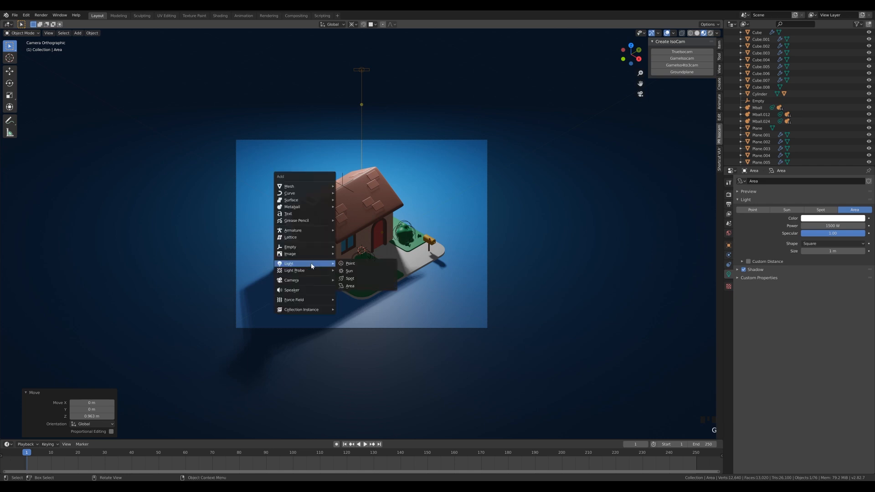
pyautogui.click(349, 271)
pyautogui.press('g')
pyautogui.press('z')
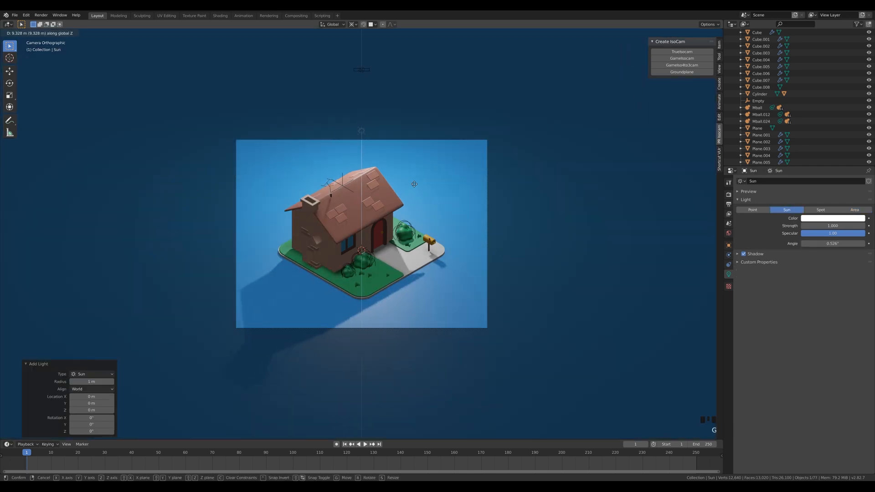
pyautogui.click(434, 184)
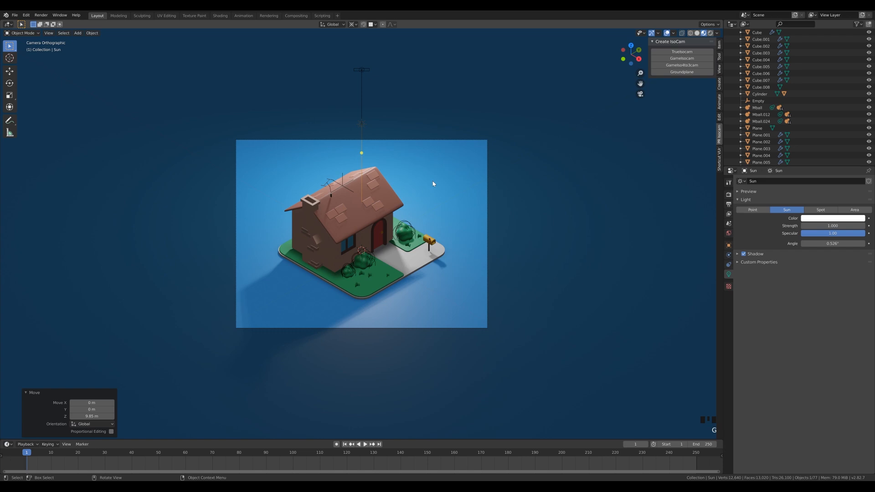
# Rotate the sun light 20° about the global Y axis and 45° about the global Z axis
pyautogui.press('r')
pyautogui.press('y')
pyautogui.write('15')
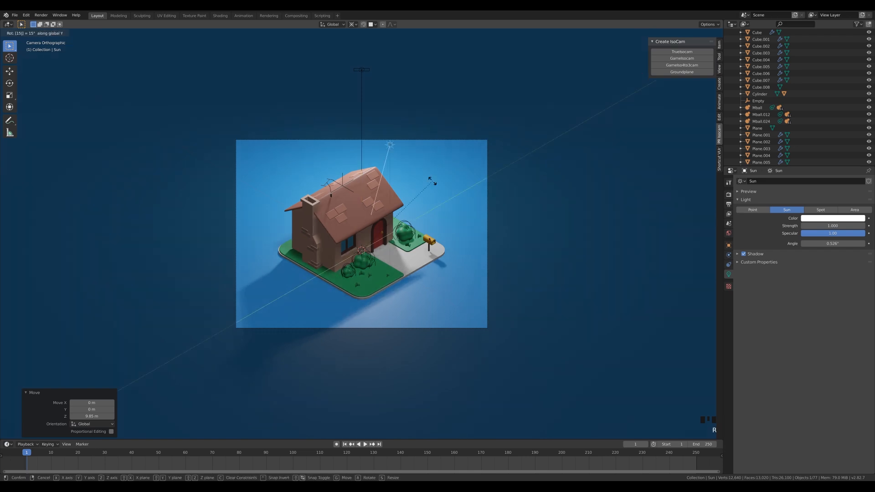
pyautogui.press('BackSpace')
pyautogui.press('BackSpace')
pyautogui.write('20')
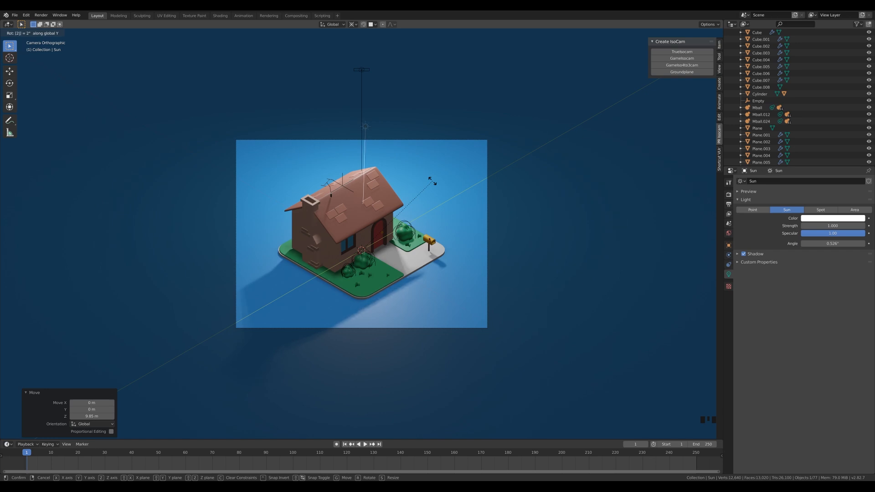
pyautogui.press('Return')
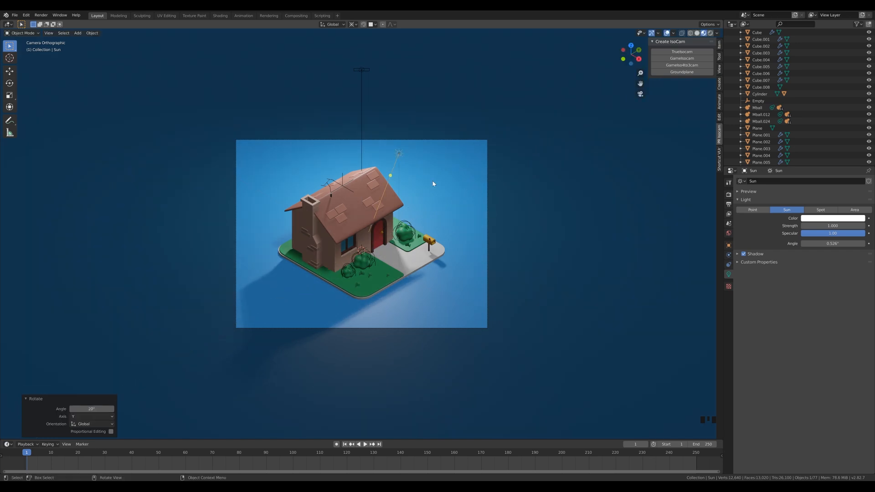
pyautogui.press('r')
pyautogui.write('z45')
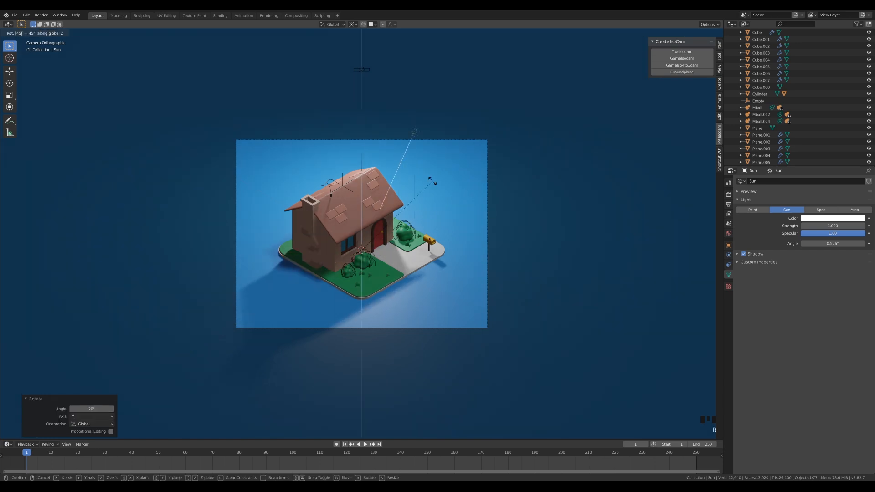
pyautogui.press('Return')
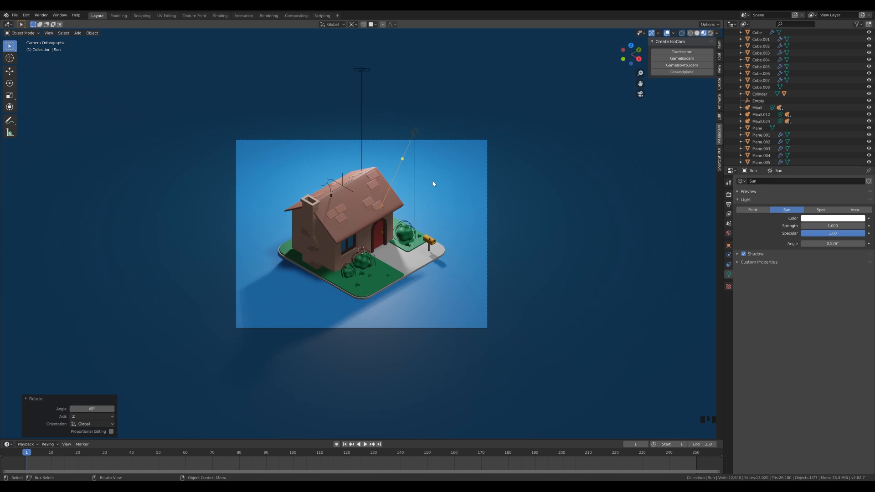
# Set the sun light's strength to 4
pyautogui.click(829, 225)
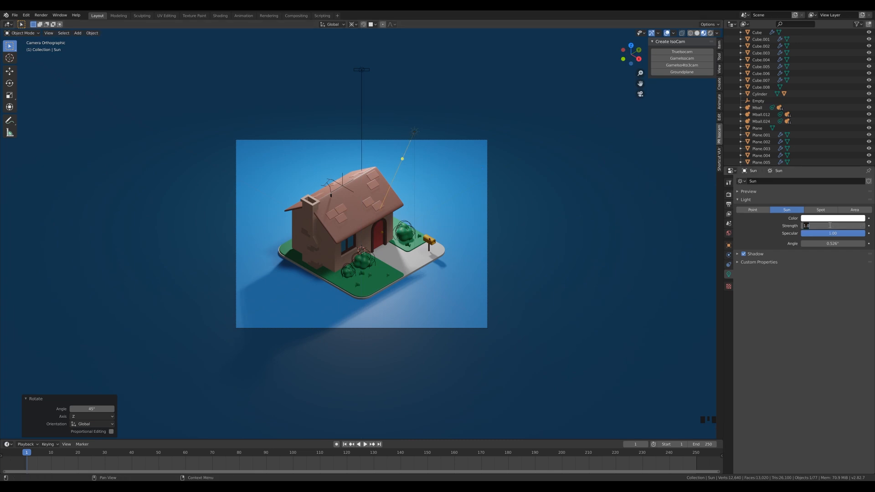
pyautogui.write('3')
pyautogui.press('Return')
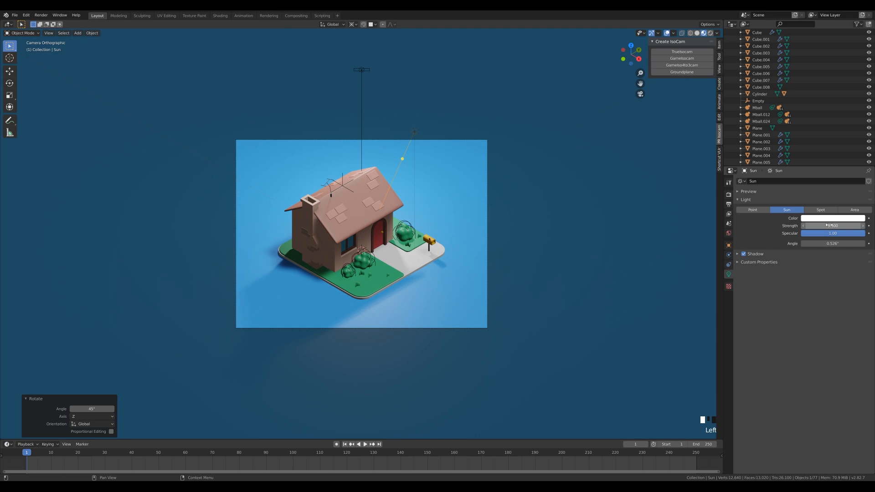
pyautogui.click(830, 225)
pyautogui.write('4')
pyautogui.press('Return')
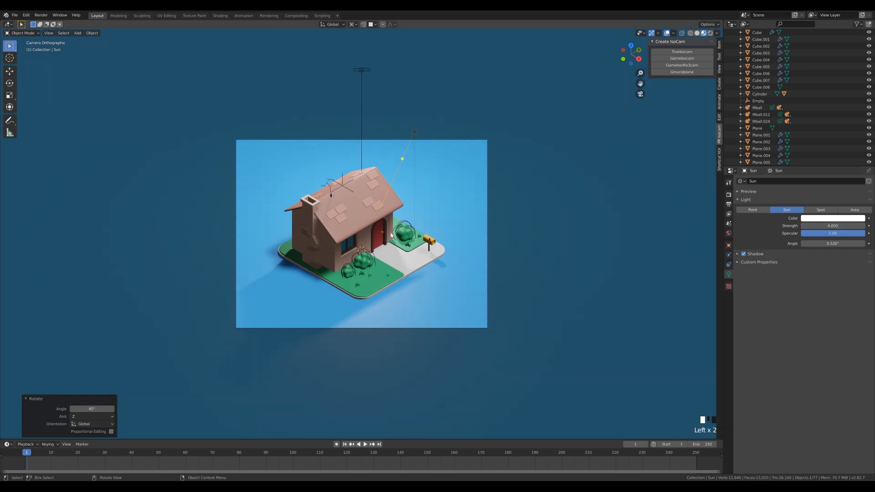
# Move the sun light about 1.32 m outward along its local Z axis
pyautogui.press('g')
pyautogui.press('z')
pyautogui.press('z')
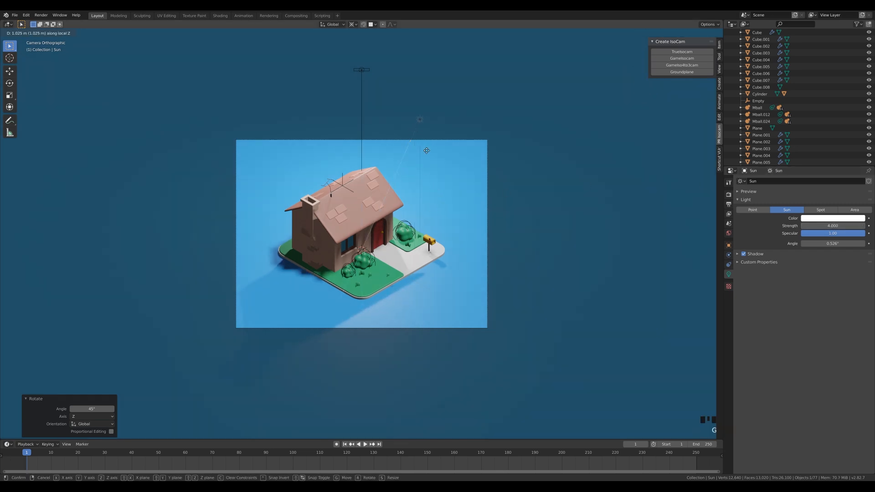
pyautogui.click(428, 147)
# Tint the sun light pale yellow, with hue about 0.134 and saturation about 0.233
pyautogui.click(816, 218)
pyautogui.click(828, 155)
pyautogui.moveTo(825, 157); pyautogui.dragTo(825, 156)
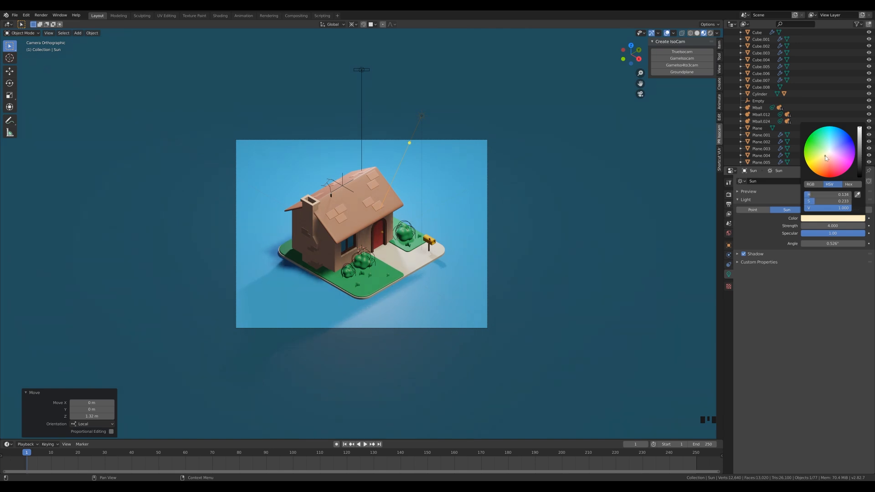
# Enlarge the overhead area light to about 4.38 m and color it light blue, with hue about 0.562 and saturation about 0.524
pyautogui.click(366, 70)
pyautogui.click(366, 69)
pyautogui.press('s')
pyautogui.click(417, 82)
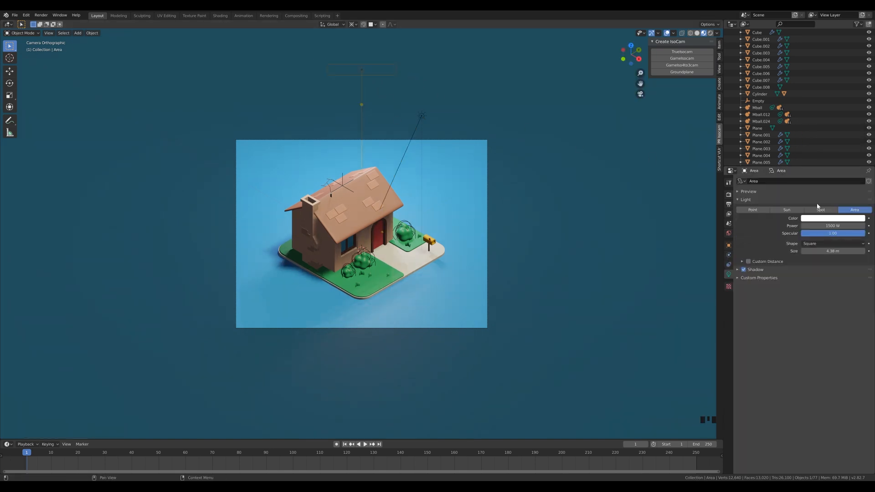
pyautogui.click(836, 220)
pyautogui.moveTo(837, 150); pyautogui.dragTo(834, 139)
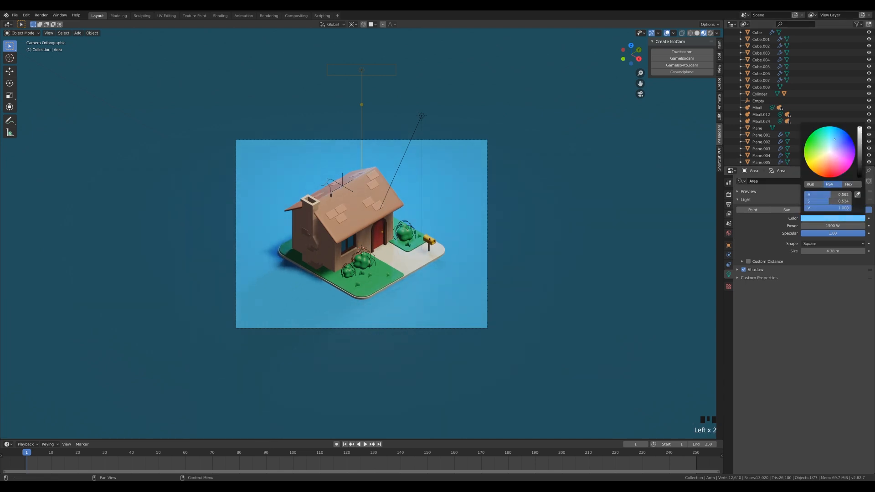
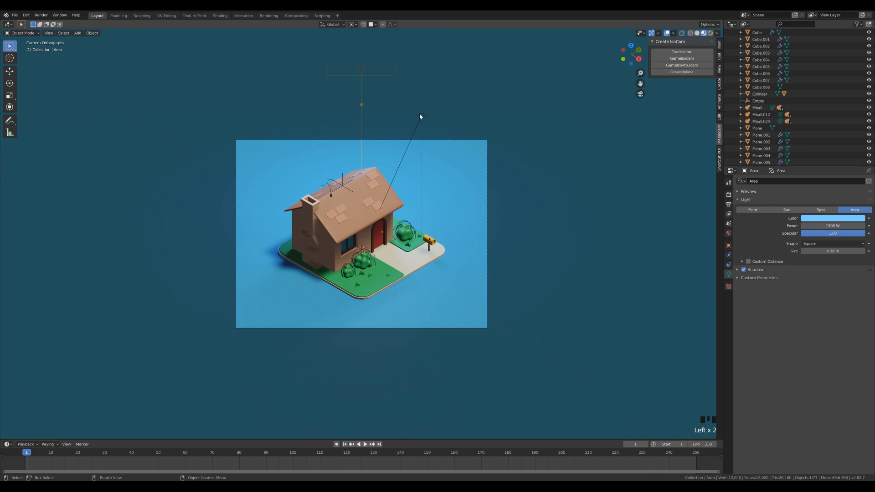
# Change the sun light's color to a warm peach, with hue about 0.082 and saturation about 0.404
pyautogui.click(421, 117)
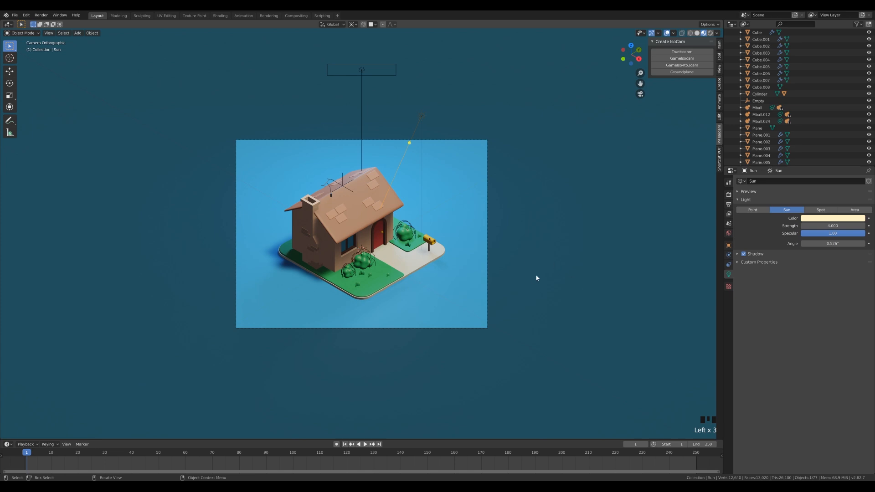
pyautogui.click(833, 218)
pyautogui.click(826, 161)
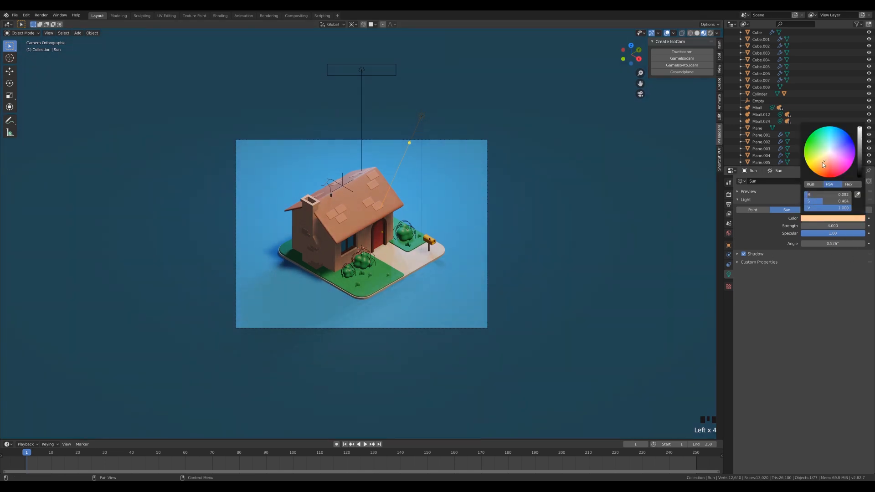
pyautogui.rightClick(407, 260)
# Duplicate the blue area light in place and rotate the copy 90° about global Z and about -43.9° about its local X axis
pyautogui.click(359, 72)
pyautogui.hotkey('shift', 'd')
pyautogui.press('Escape')
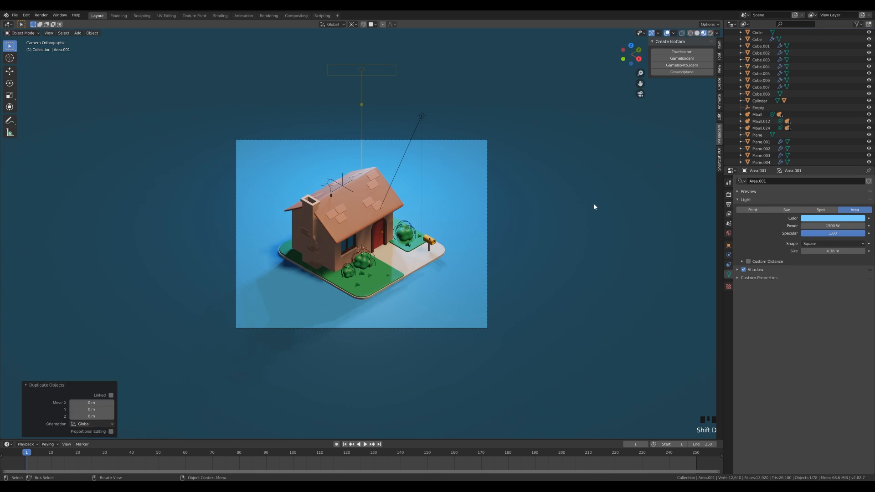
pyautogui.press('r')
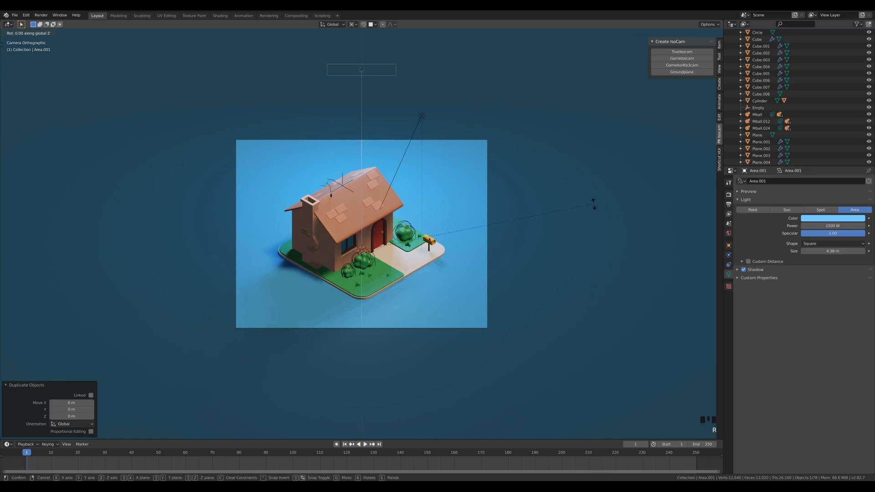
pyautogui.write('90')
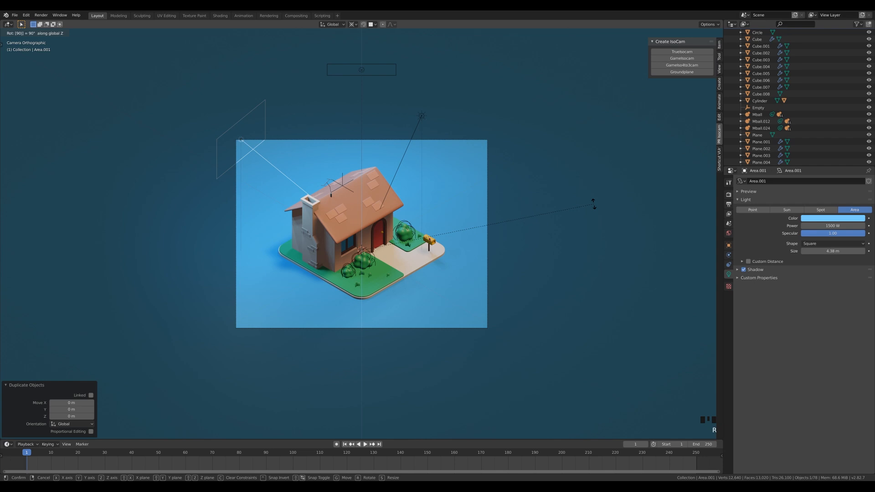
pyautogui.press('Return')
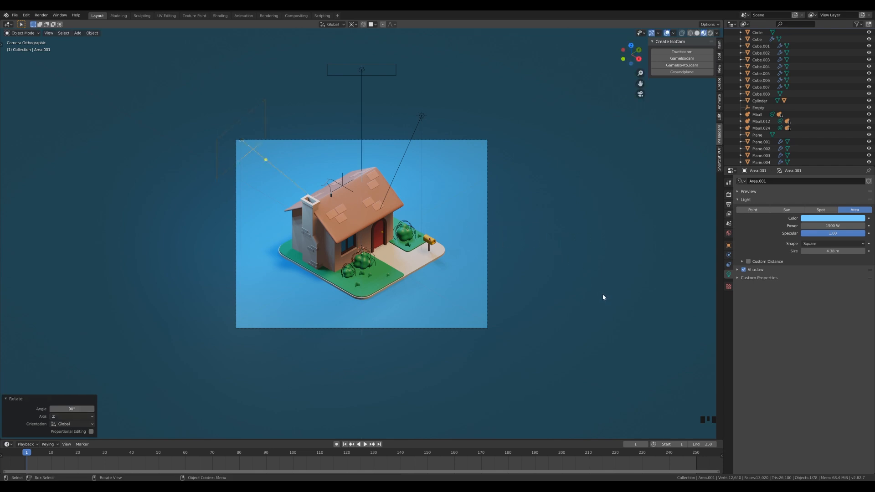
pyautogui.press('r')
pyautogui.press('x')
pyautogui.press('x')
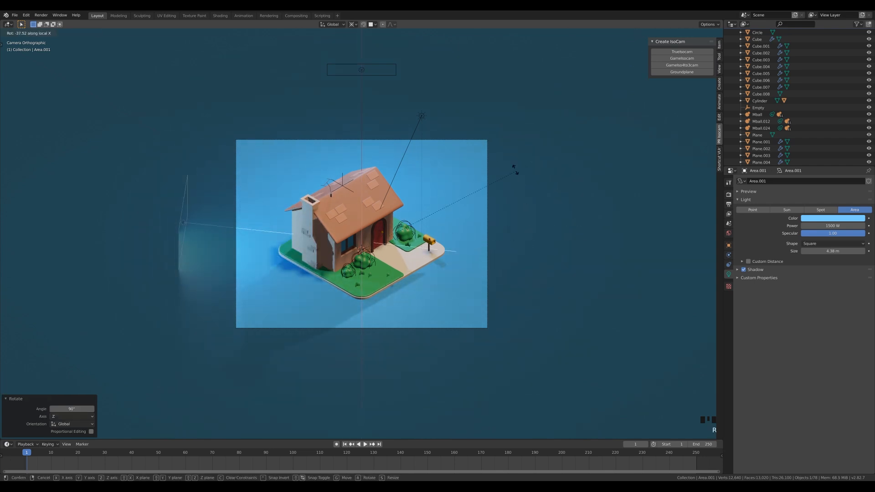
# Move the duplicated area light about 4.35 m along its local Z axis and color it light orange
pyautogui.press('g')
pyautogui.press('z')
pyautogui.press('z')
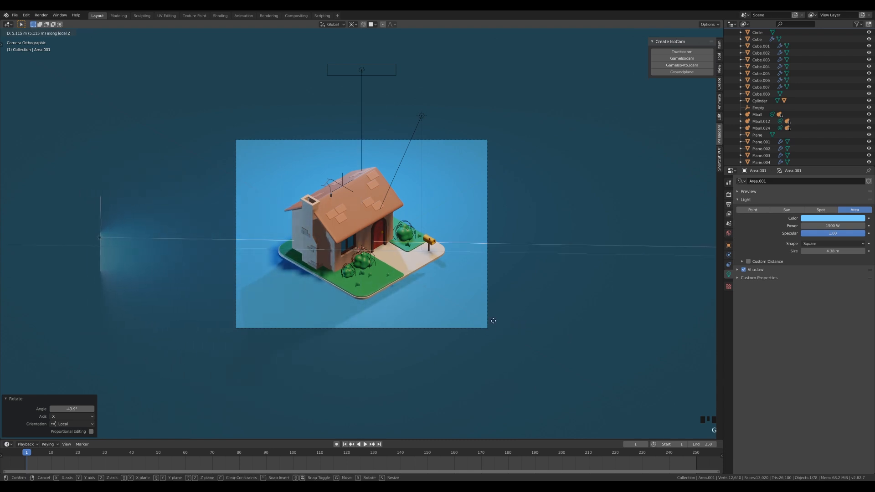
pyautogui.click(499, 318)
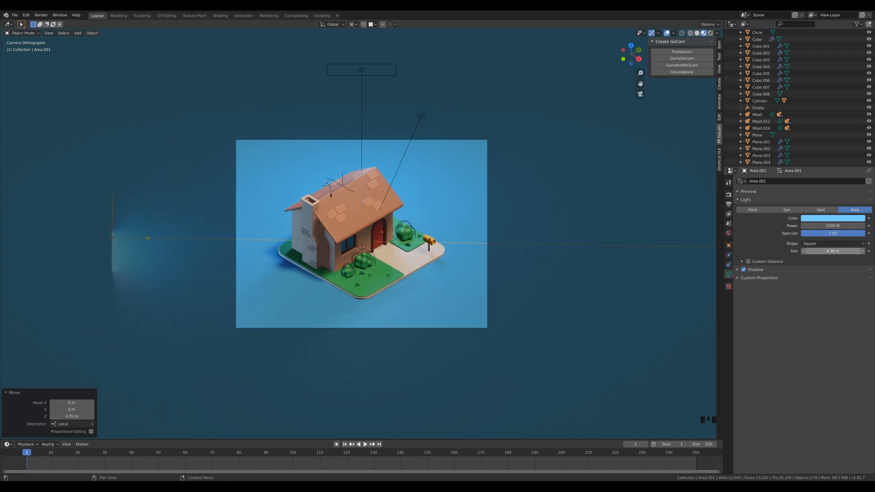
pyautogui.click(833, 219)
pyautogui.moveTo(837, 163); pyautogui.dragTo(826, 162)
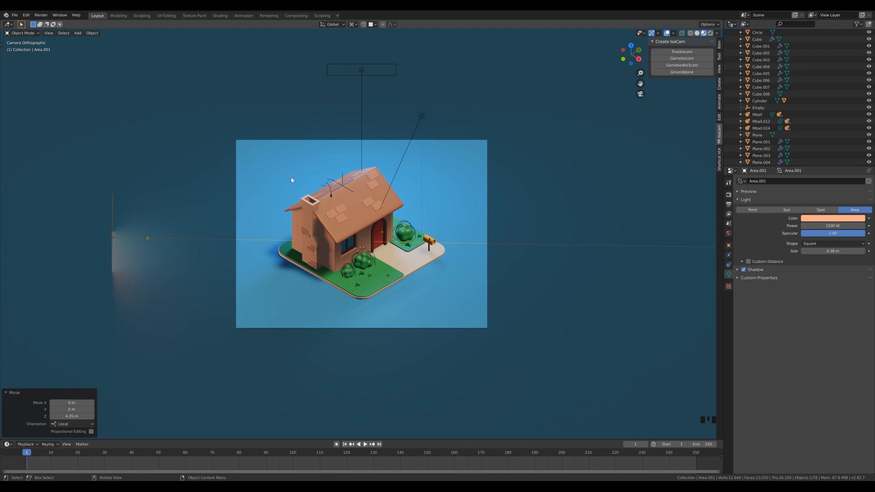
# Set the sun light's strength to 5
pyautogui.click(420, 115)
pyautogui.doubleClick(808, 226)
pyautogui.write('4.0')
pyautogui.click(480, 235)
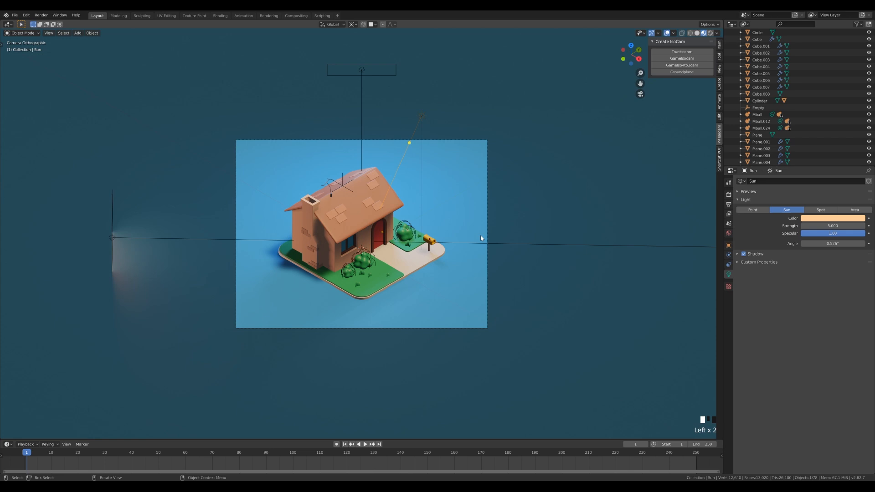
# Duplicate the orange area light in place and rotate the copy 180° about the global Z axis
pyautogui.click(155, 240)
pyautogui.click(154, 239)
pyautogui.hotkey('shift', 'd')
pyautogui.rightClick(161, 205)
pyautogui.press('r')
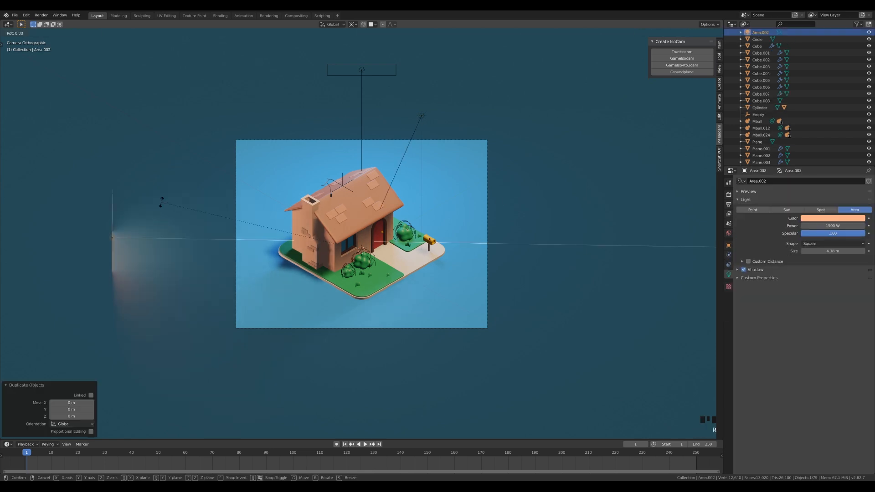
pyautogui.write('180')
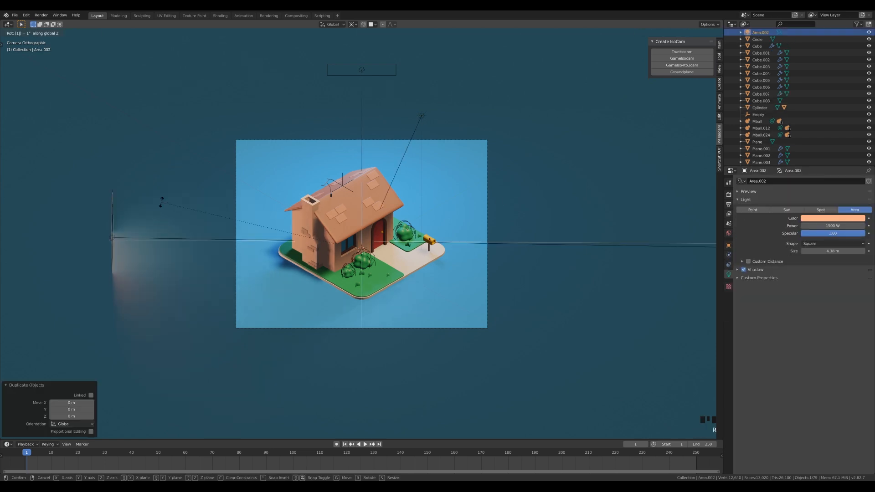
pyautogui.press('Return')
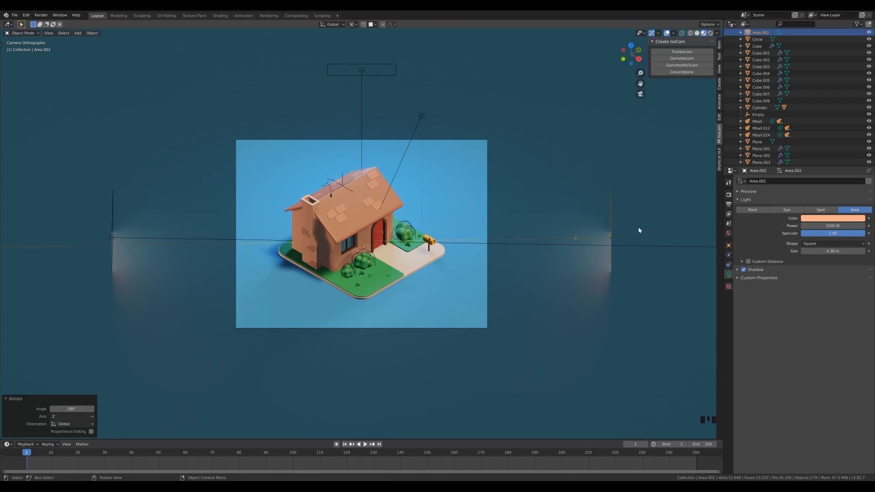
# Make the new area light's orange slightly yellower and move the light closer to the house along its local Z axis
pyautogui.click(833, 219)
pyautogui.moveTo(825, 163); pyautogui.dragTo(824, 163)
pyautogui.press('g')
pyautogui.press('z')
pyautogui.press('z')
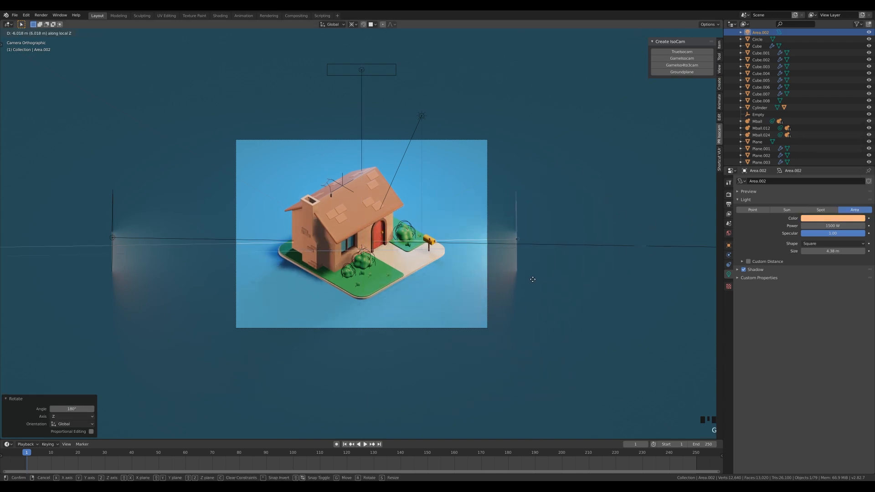
pyautogui.click(567, 274)
# Raise both orange side area lights slightly along the global Z axis
pyautogui.press('g')
pyautogui.press('z')
pyautogui.click(564, 256)
pyautogui.click(113, 237)
pyautogui.press('g')
pyautogui.press('z')
pyautogui.click(240, 268)
pyautogui.click(674, 242)
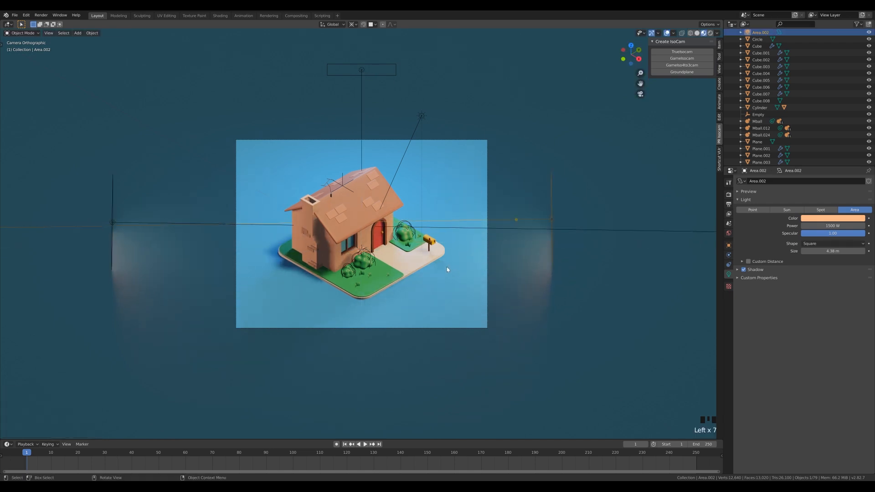
# Change the world background color to a fully saturated blue at near-full brightness, fine-tuning its hue
pyautogui.click(729, 234)
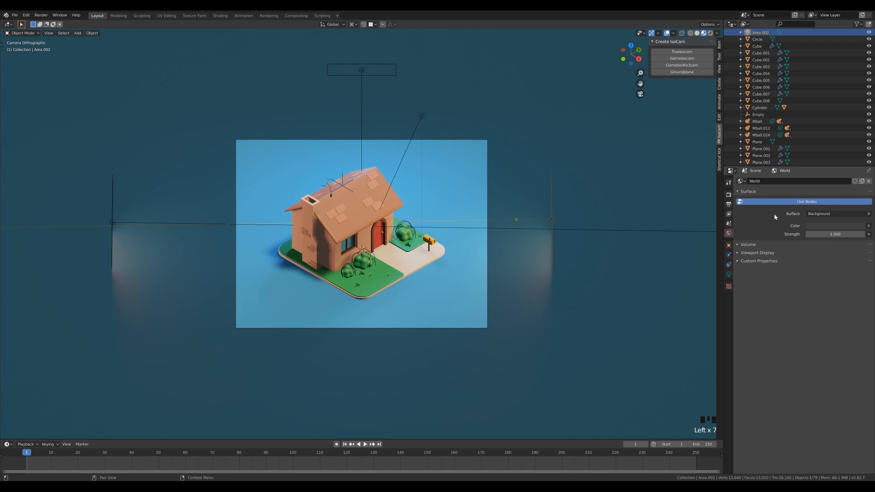
pyautogui.click(830, 226)
pyautogui.click(852, 139)
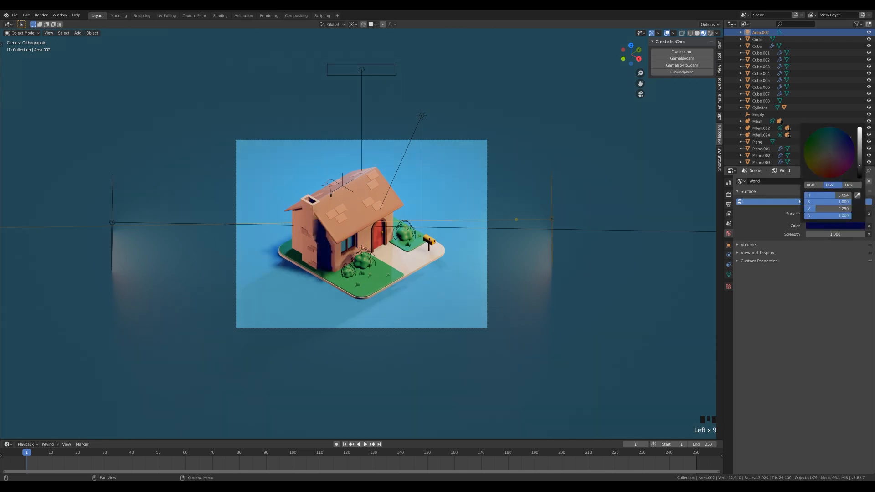
pyautogui.moveTo(860, 164); pyautogui.dragTo(860, 129)
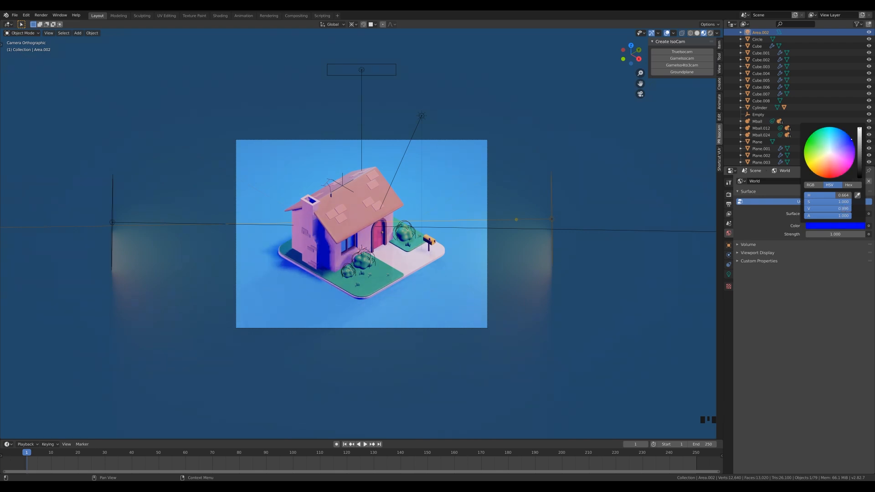
pyautogui.click(839, 225)
pyautogui.moveTo(847, 139); pyautogui.dragTo(853, 141)
pyautogui.moveTo(852, 141); pyautogui.dragTo(852, 138)
# Switch the render engine to Cycles and set its device to GPU Compute
pyautogui.click(729, 195)
pyautogui.click(820, 181)
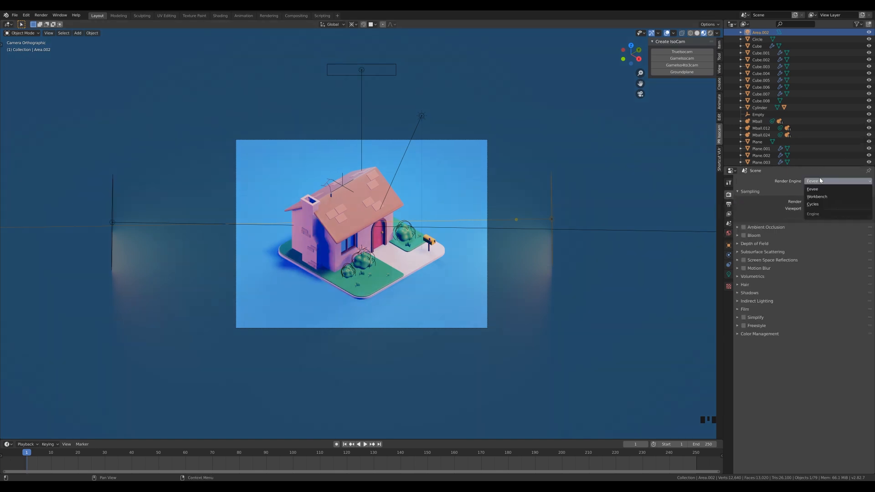
pyautogui.click(816, 204)
pyautogui.click(825, 198)
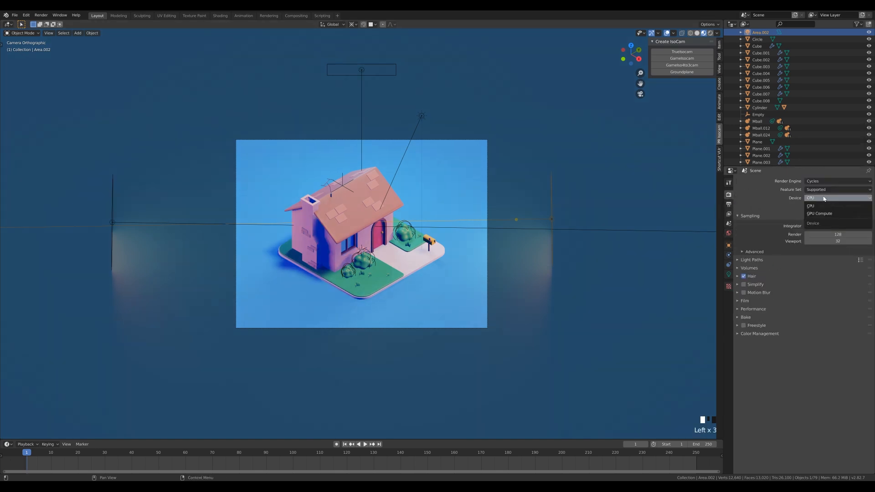
pyautogui.click(820, 214)
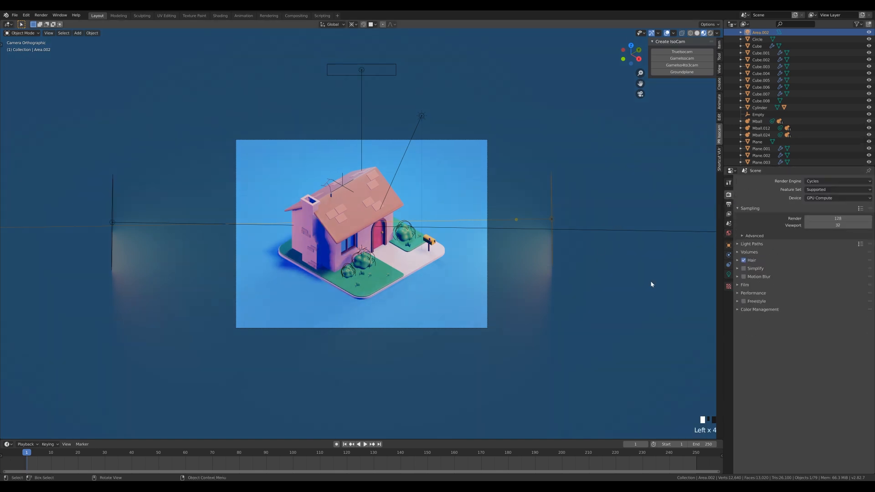
# Set the color management look to High Contrast
pyautogui.click(758, 311)
pyautogui.click(829, 338)
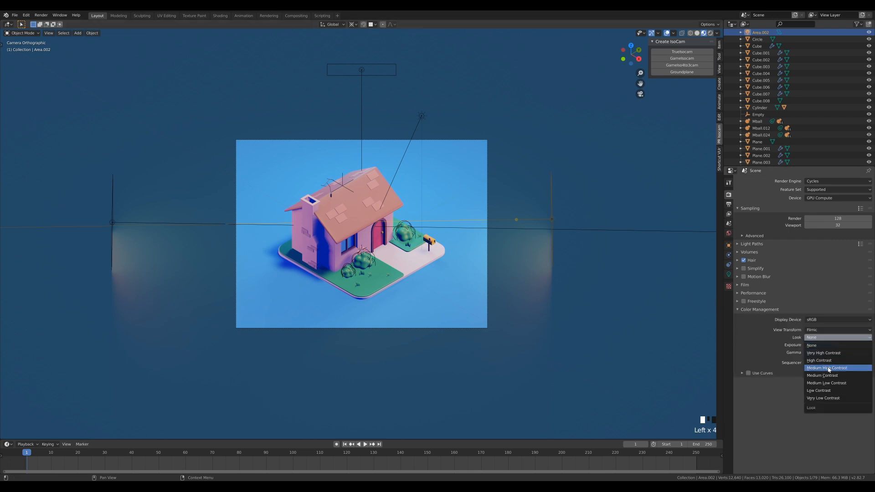
pyautogui.click(829, 368)
pyautogui.click(822, 338)
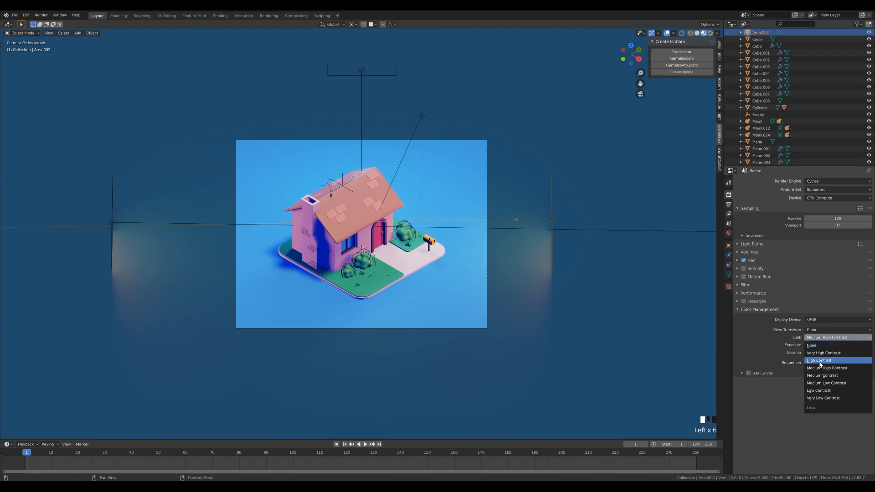
pyautogui.click(820, 360)
# Define a render region enclosing the whole camera frame and show the scene in rendered shading
pyautogui.hotkey('ctrl', 'b')
pyautogui.moveTo(196, 95); pyautogui.dragTo(544, 376)
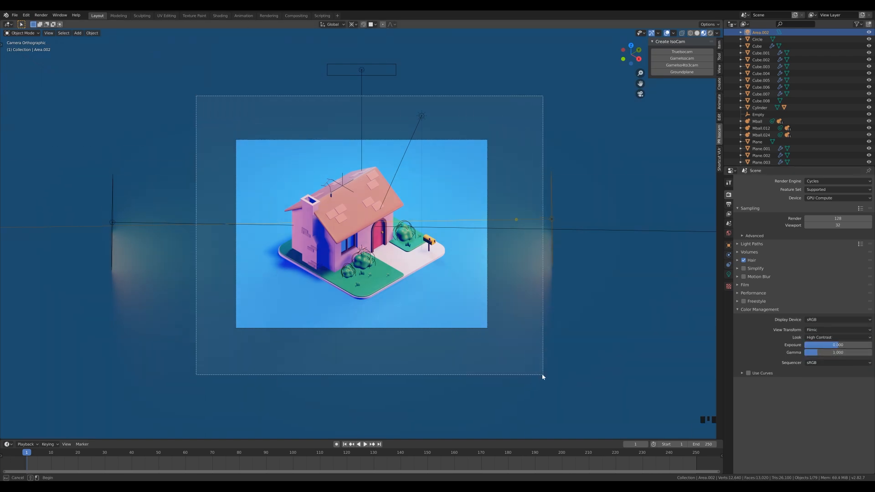
pyautogui.press('z')
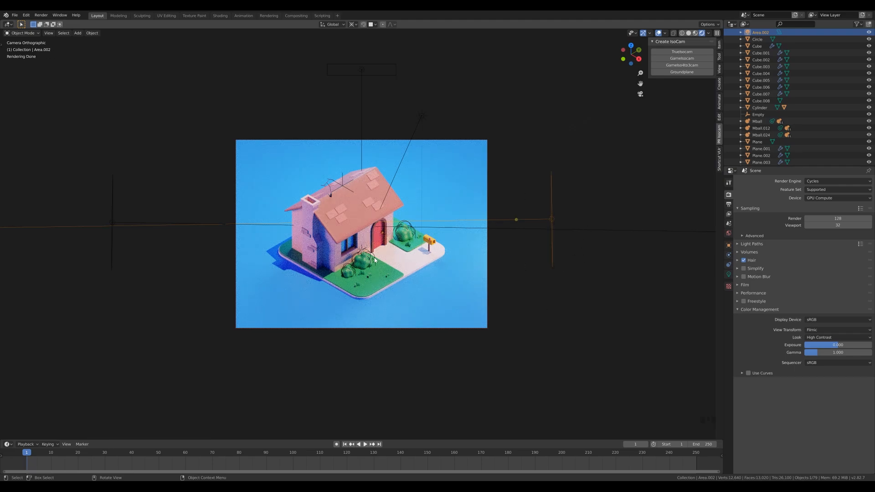
pyautogui.scroll(2, 515, 276)
pyautogui.scroll(-1, 519, 272)
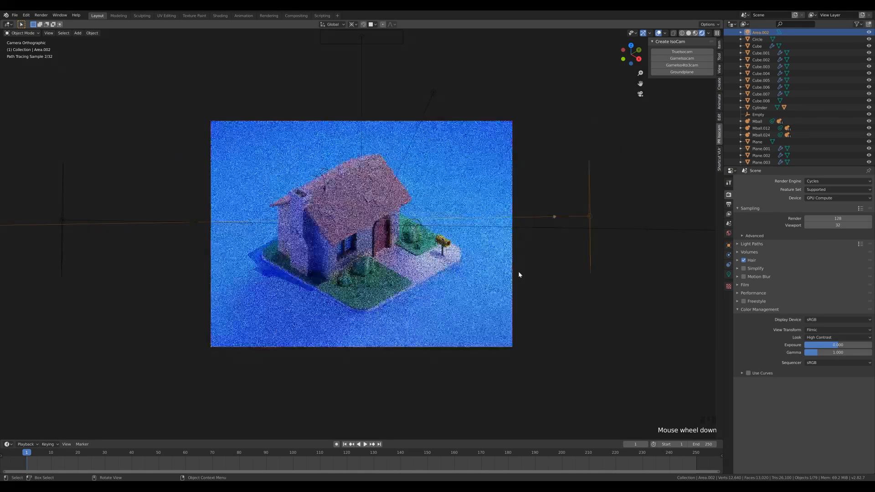
# Darken the roof material's base color slightly, to a value of about 0.57
pyautogui.click(354, 225)
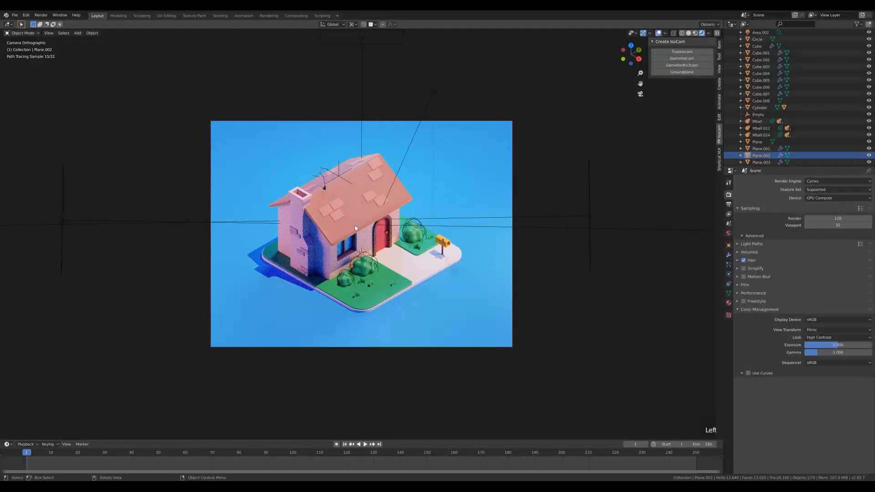
pyautogui.click(728, 302)
pyautogui.click(832, 260)
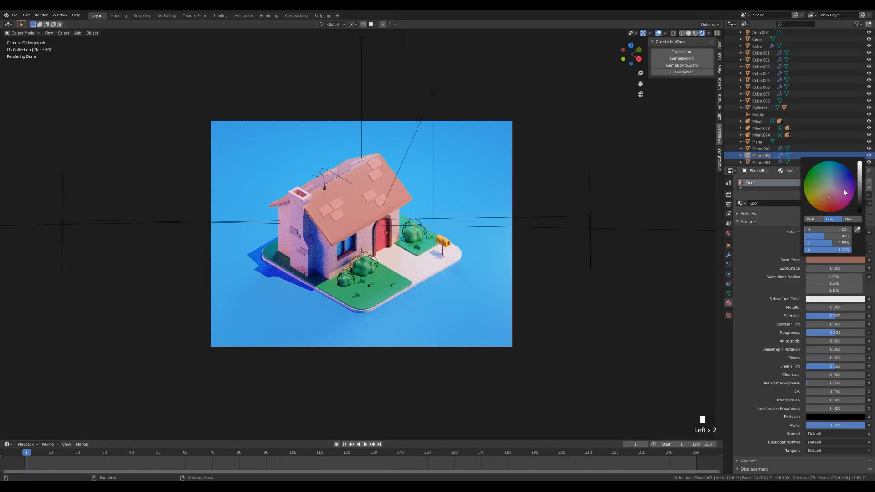
pyautogui.moveTo(860, 184); pyautogui.dragTo(861, 183)
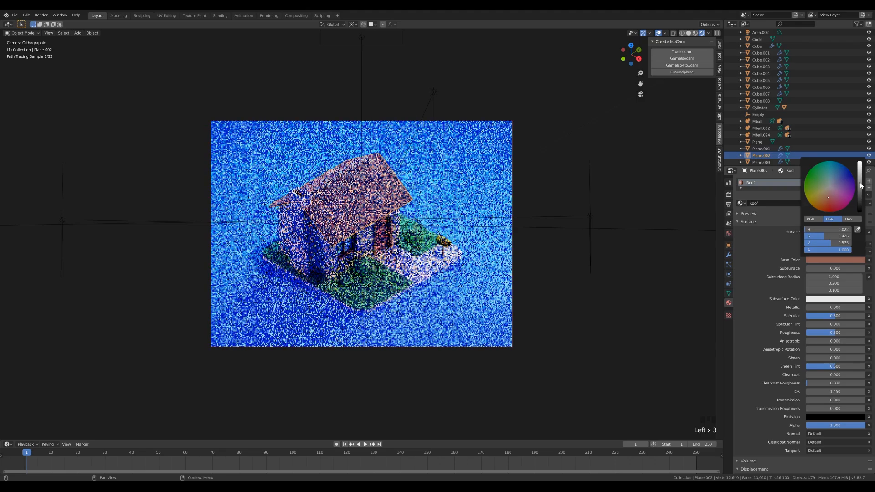
# Shift the color of the area light on the chimney side, Area.001, to a redder orange
pyautogui.click(63, 207)
pyautogui.click(834, 218)
pyautogui.click(840, 220)
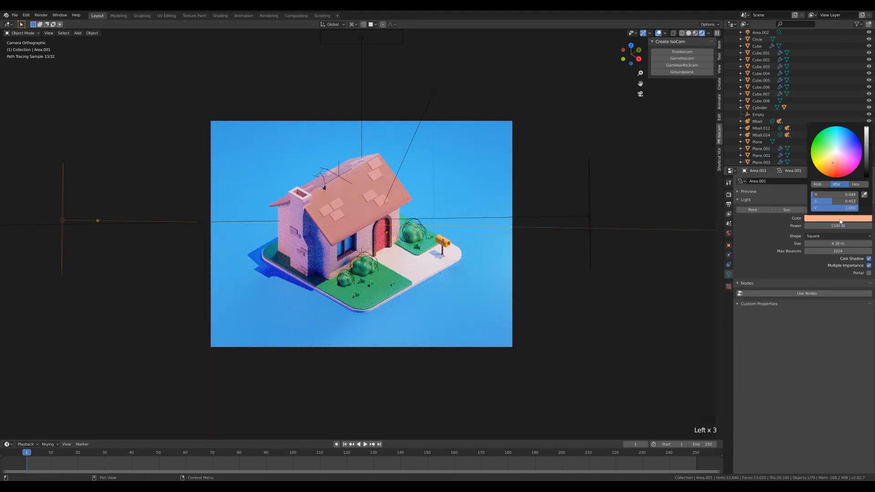
pyautogui.moveTo(830, 163); pyautogui.dragTo(835, 165)
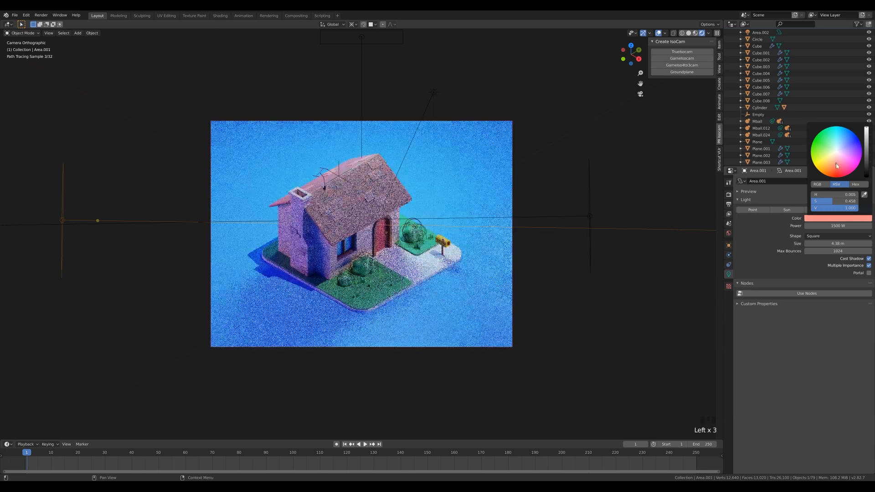
# Make the mailbox-side area light, Area.002, a deeper orange and set its power to 250 W
pyautogui.click(588, 216)
pyautogui.click(836, 218)
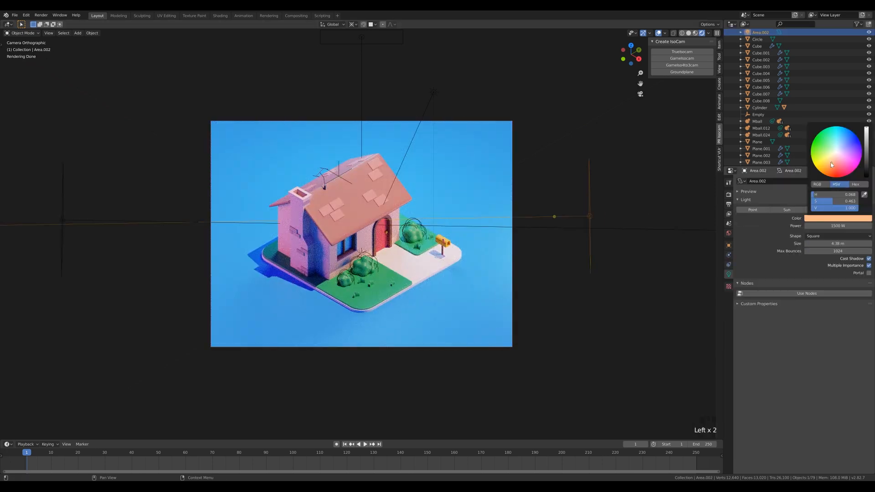
pyautogui.click(830, 165)
pyautogui.click(843, 226)
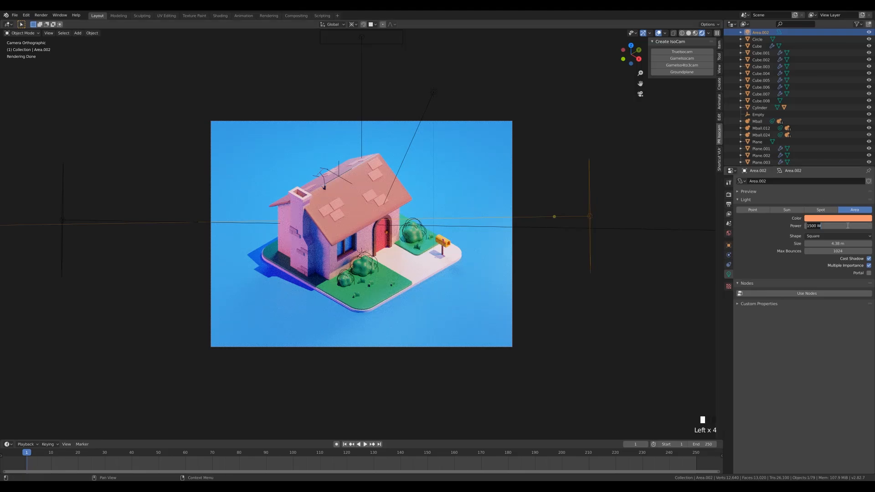
pyautogui.write('250')
# Inspect the rendered house up close with the viewport overlays hidden
pyautogui.scroll(-3, 507, 250)
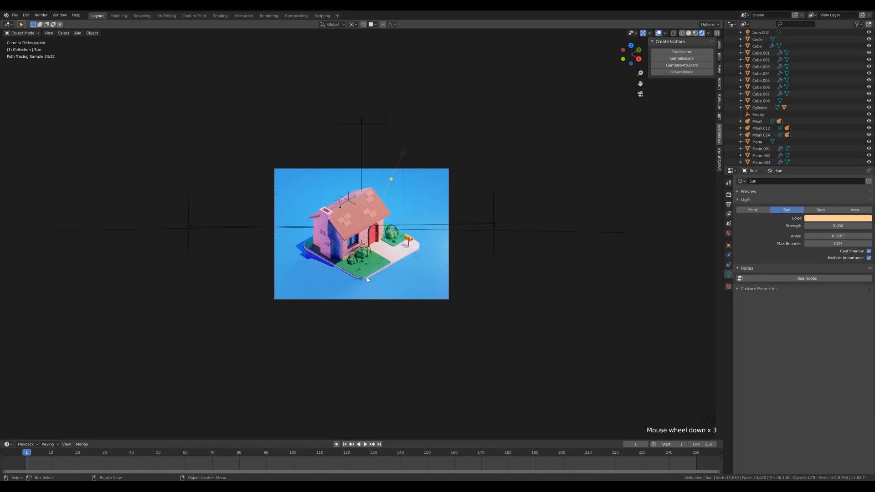
pyautogui.press('z')
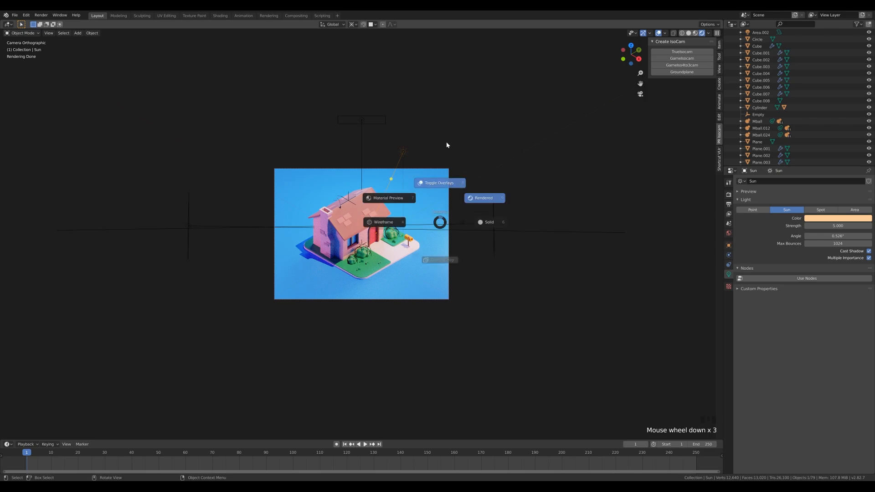
pyautogui.click(481, 198)
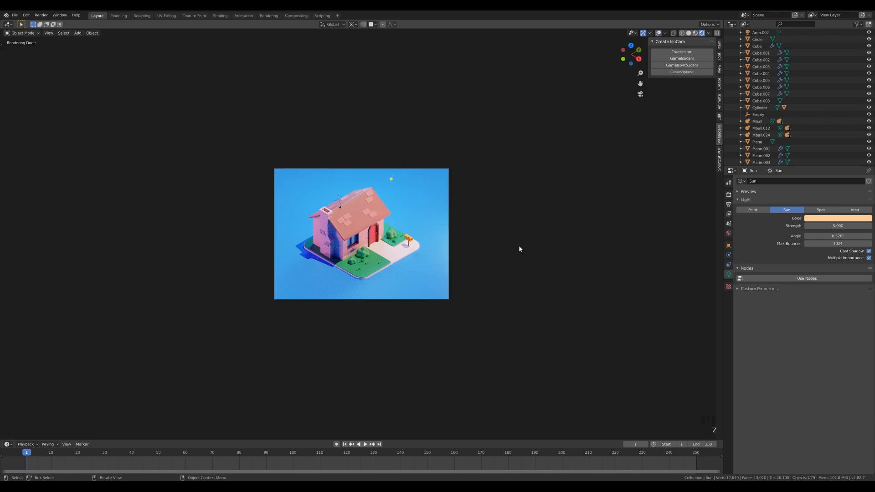
pyautogui.scroll(4, 461, 131)
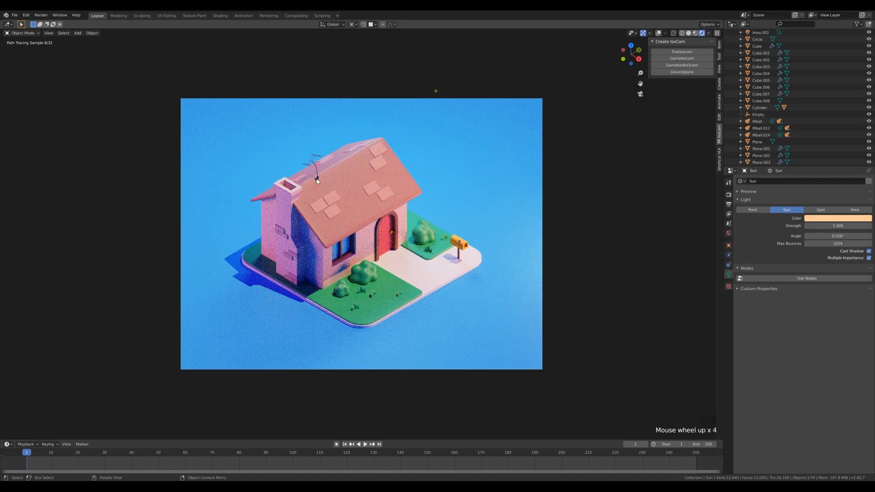
# Show the viewport overlays again and scale the roof antenna up to about 1.3 times its size
pyautogui.click(318, 181)
pyautogui.click(320, 175)
pyautogui.press('z')
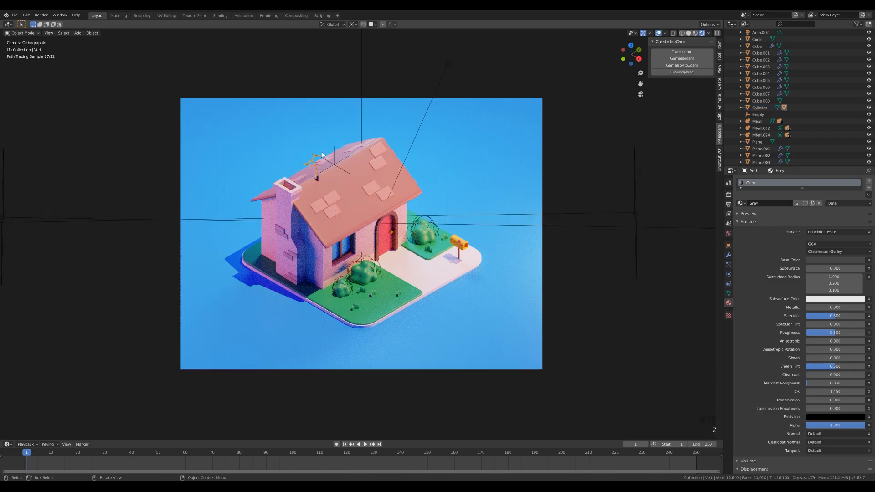
pyautogui.click(318, 179)
pyautogui.press('s')
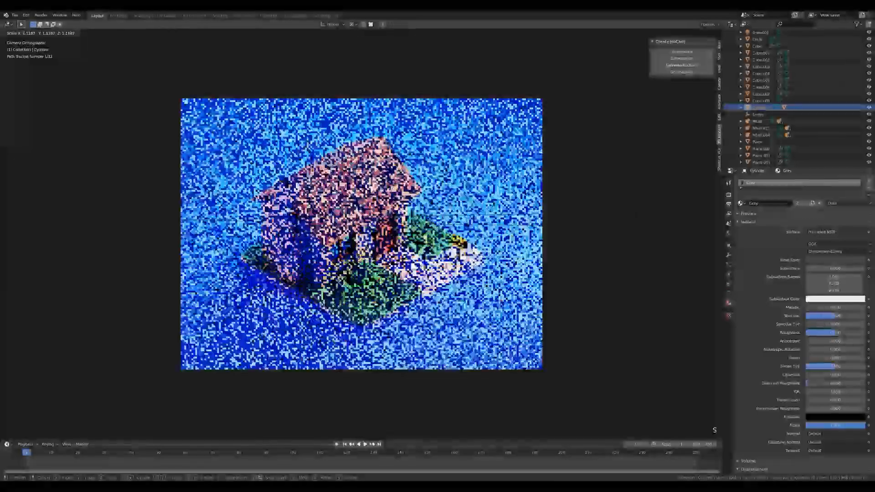
pyautogui.press('.')
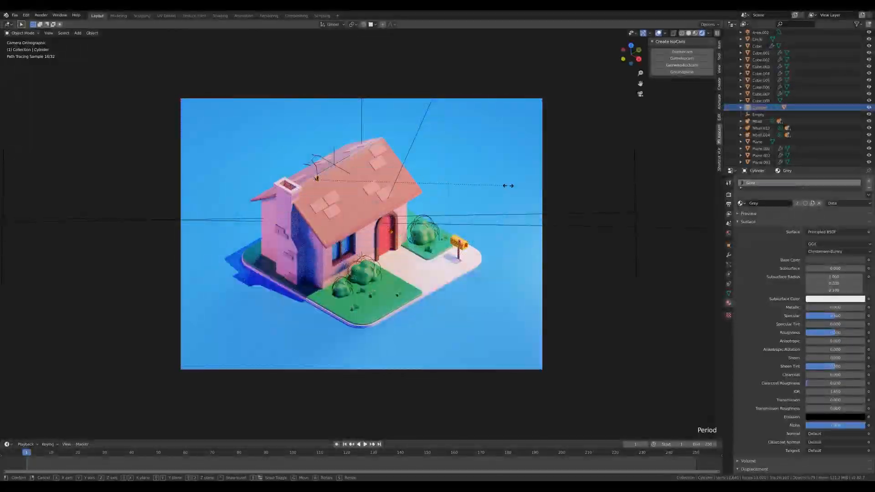
pyautogui.click(564, 199)
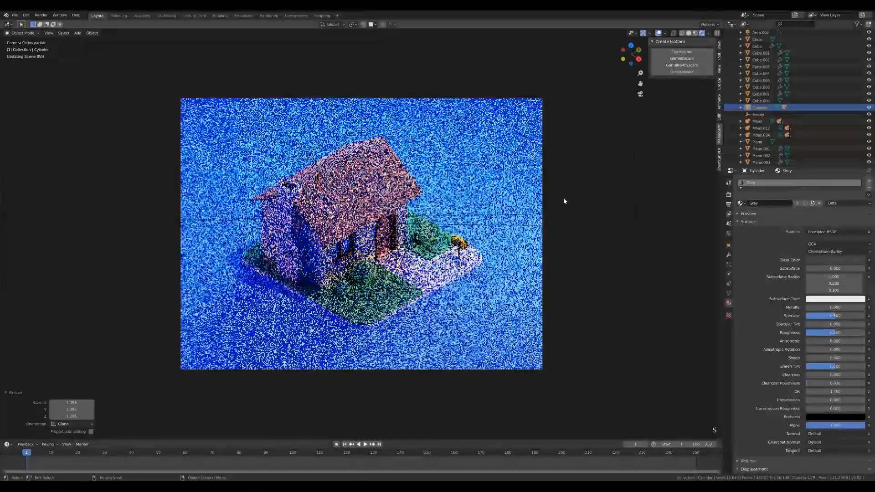
# Parent the yellow mailbox to its wooden post, keeping the transform
pyautogui.click(461, 256)
pyautogui.click(461, 242)
pyautogui.keyDown('shift'); pyautogui.click(462, 242); pyautogui.keyUp('shift')
pyautogui.keyDown('shift'); pyautogui.click(460, 256); pyautogui.keyUp('shift')
pyautogui.hotkey('ctrl', 'p')
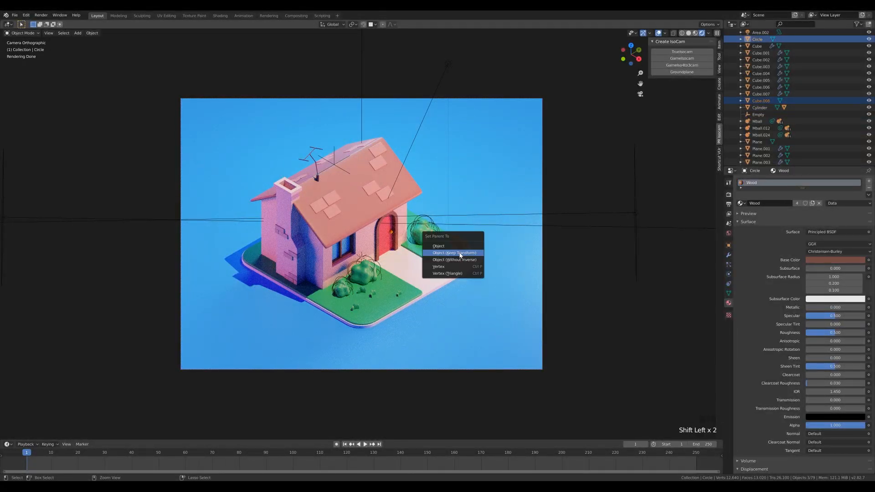
pyautogui.click(460, 253)
# Scale the mailbox together with its post up to about 1.1 times its size
pyautogui.click(474, 269)
pyautogui.press('s')
pyautogui.rightClick(534, 251)
pyautogui.click(459, 255)
pyautogui.press('s')
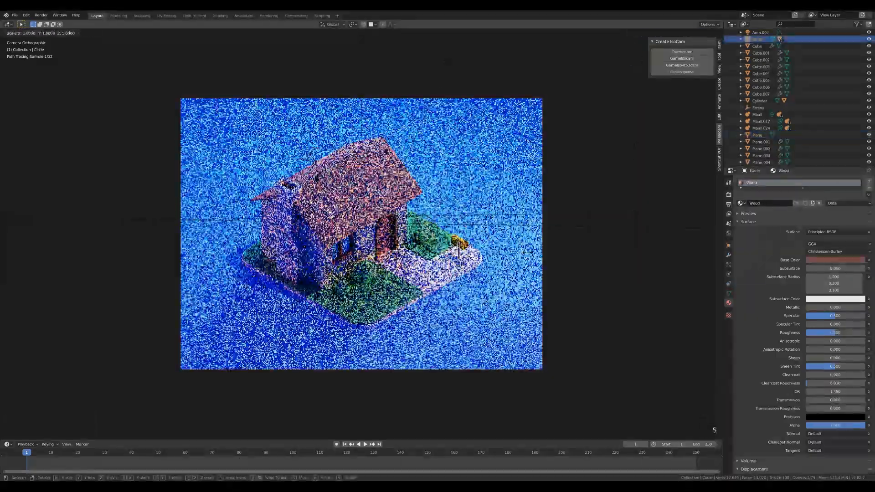
pyautogui.click(534, 251)
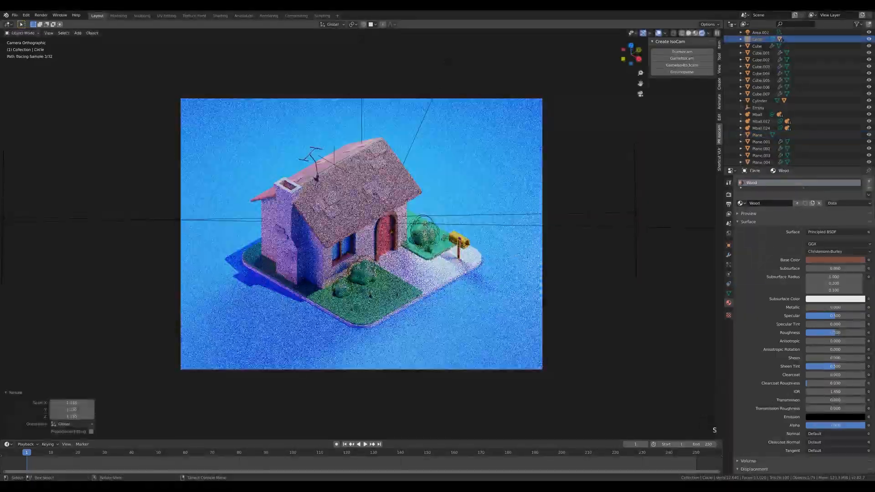
# Slightly enlarge the bushes on the front lawn
pyautogui.click(364, 272)
pyautogui.press('s')
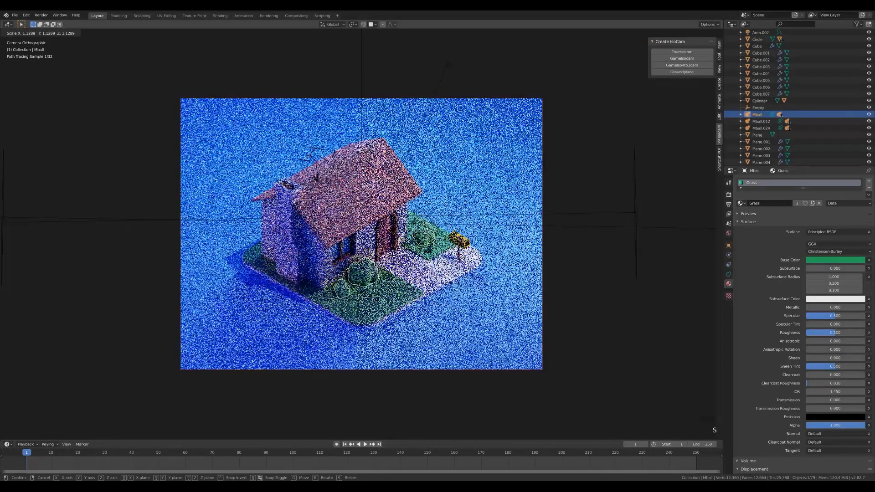
pyautogui.click(345, 297)
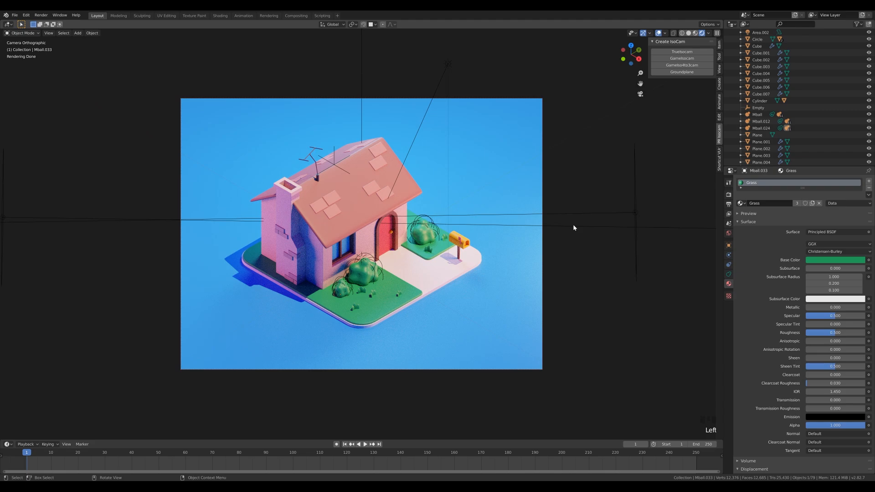
# Change the background plane's Bg material to a deeper, more saturated blue and save the file
pyautogui.click(540, 286)
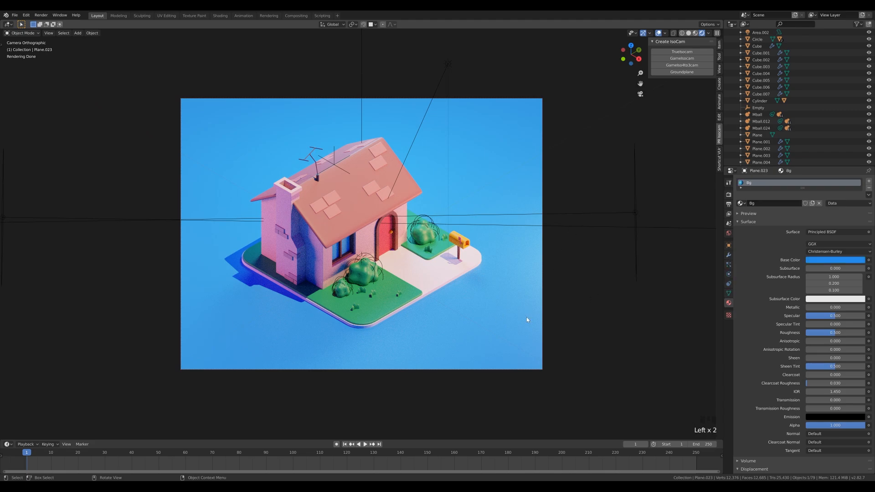
pyautogui.click(835, 260)
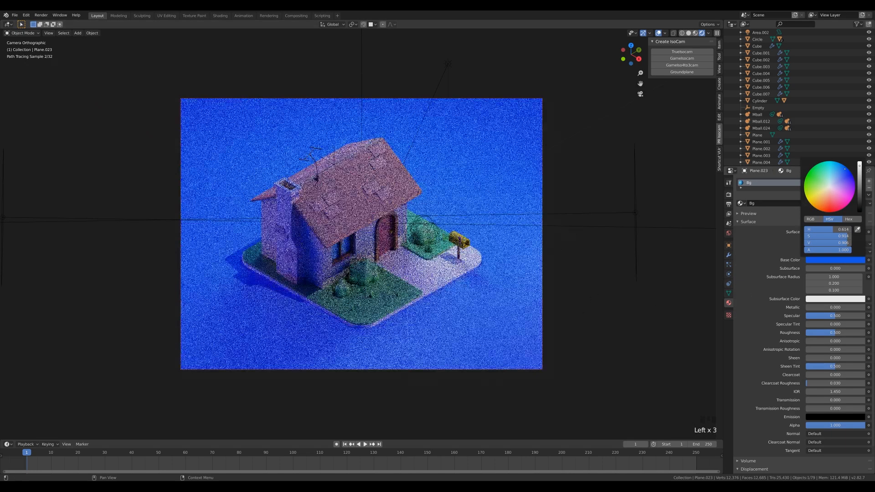
pyautogui.moveTo(845, 169); pyautogui.dragTo(843, 165)
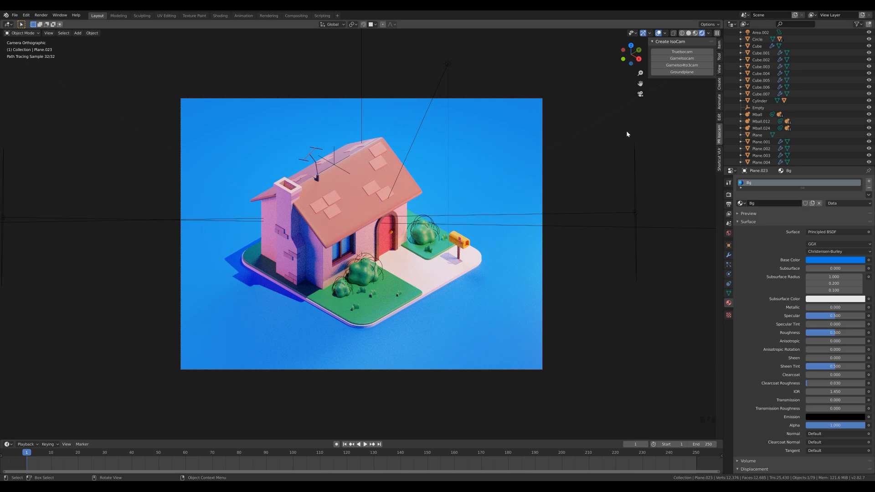
pyautogui.hotkey('ctrl', 's')
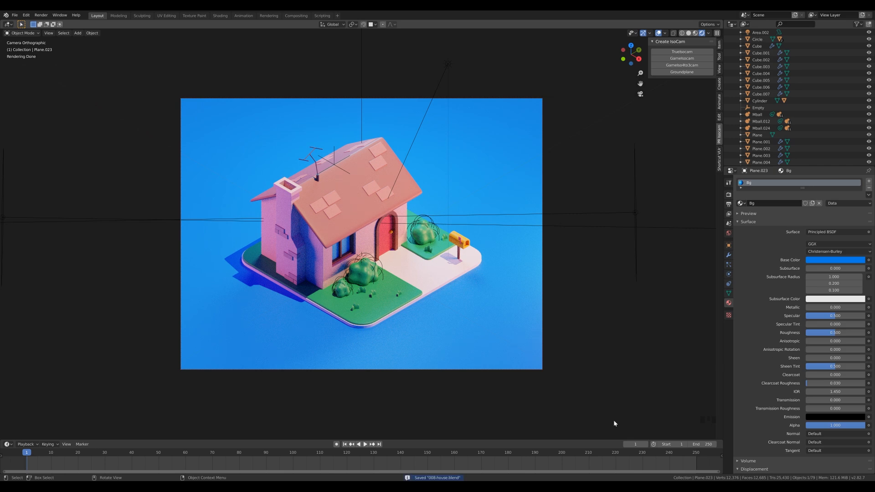